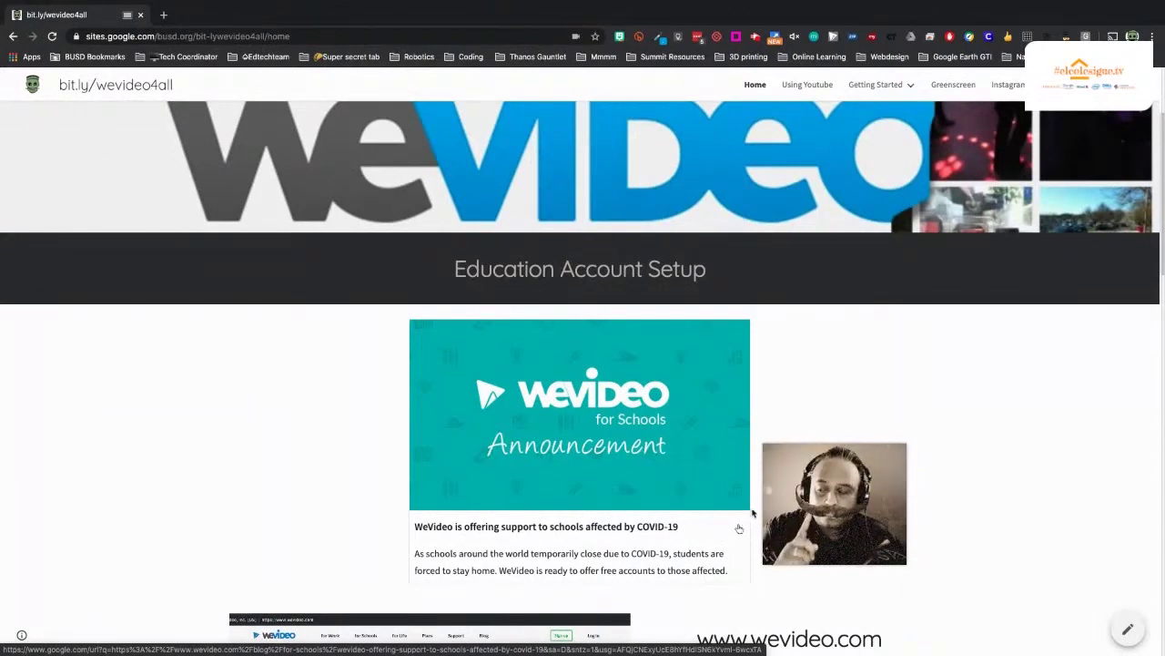
# Step: Open the Using Youtube page of the bit.ly/wevideo4all site
pyautogui.moveTo(801, 530); pyautogui.dragTo(831, 187)
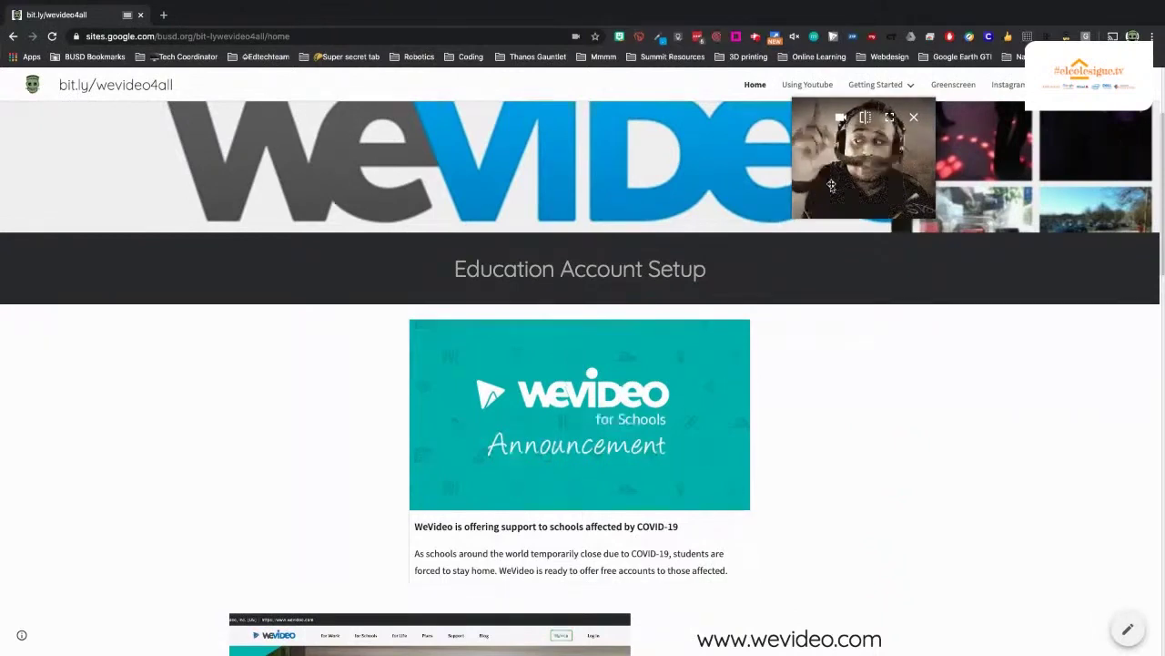
pyautogui.click(818, 87)
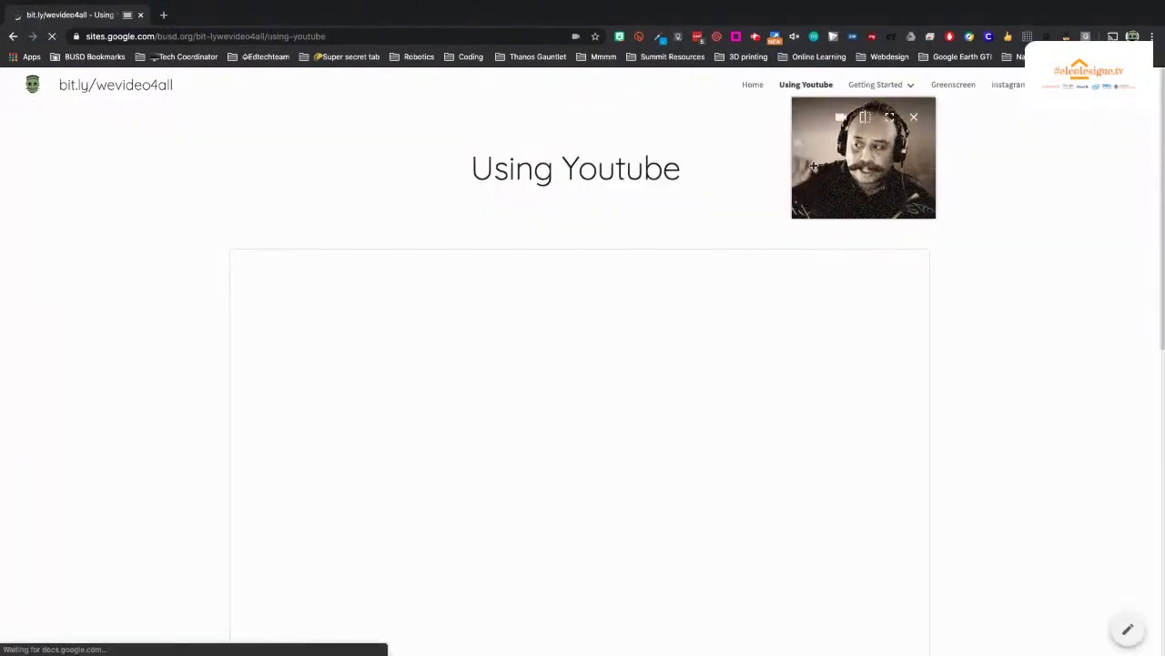
pyautogui.moveTo(813, 165); pyautogui.dragTo(940, 162)
# Step: Open the site's Greenscreen page and look through its embedded slides and WeVideo demo clip
pyautogui.click(946, 86)
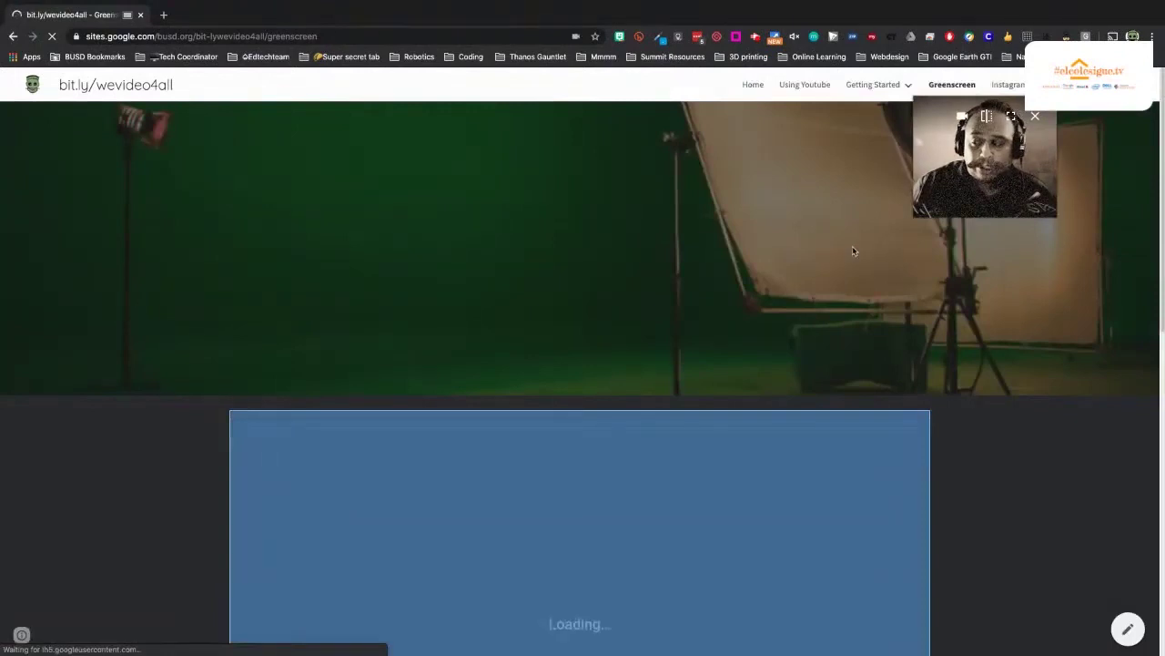
pyautogui.moveTo(920, 209); pyautogui.dragTo(516, 385)
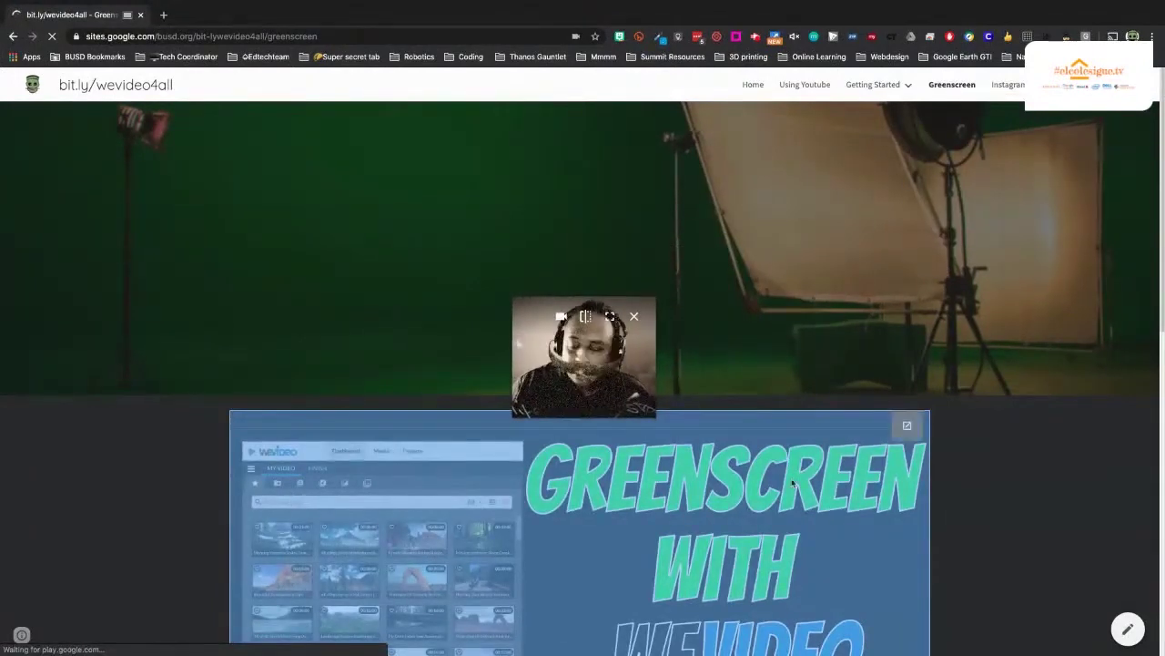
pyautogui.scroll(-1, 956, 515)
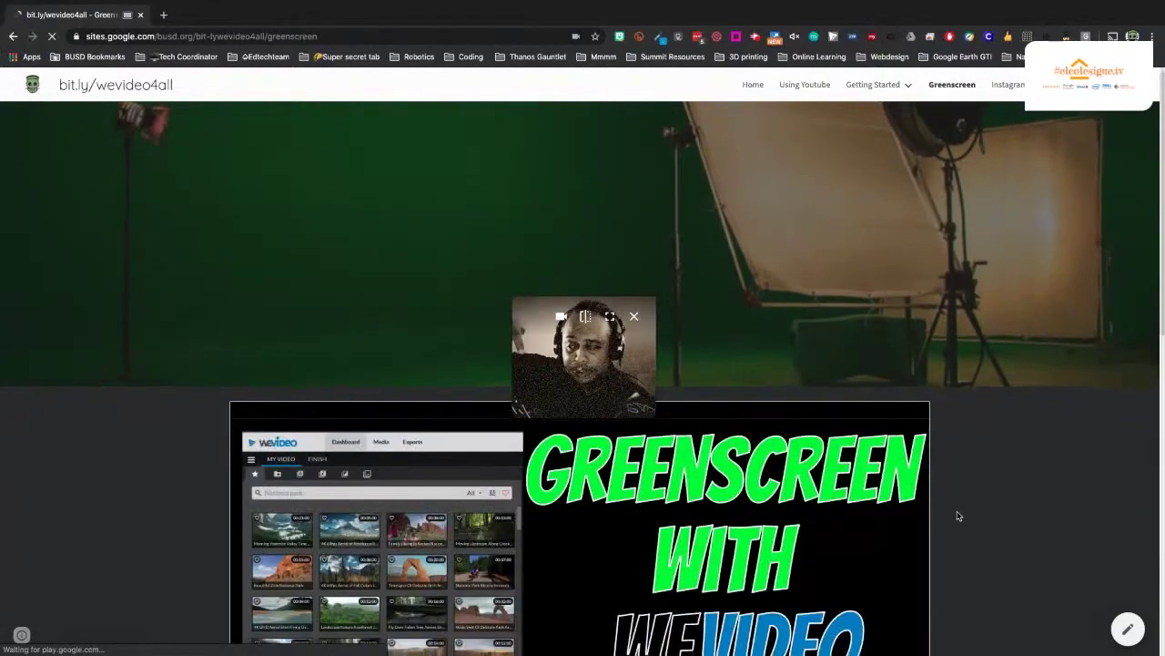
pyautogui.scroll(-5, 957, 515)
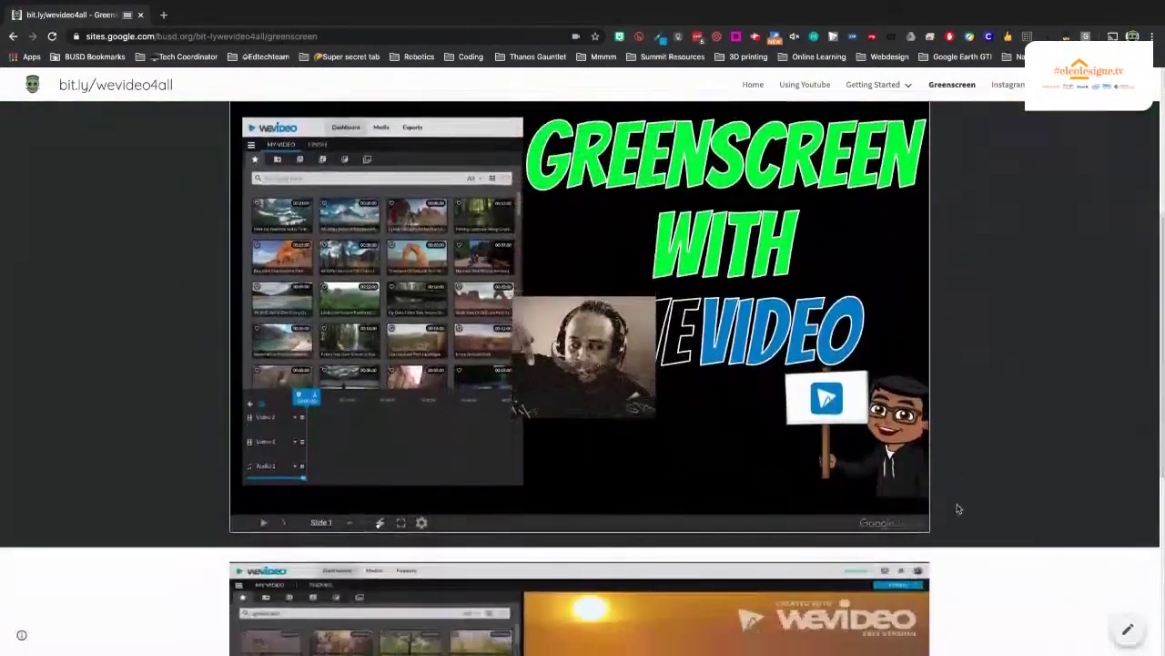
pyautogui.scroll(-2, 957, 508)
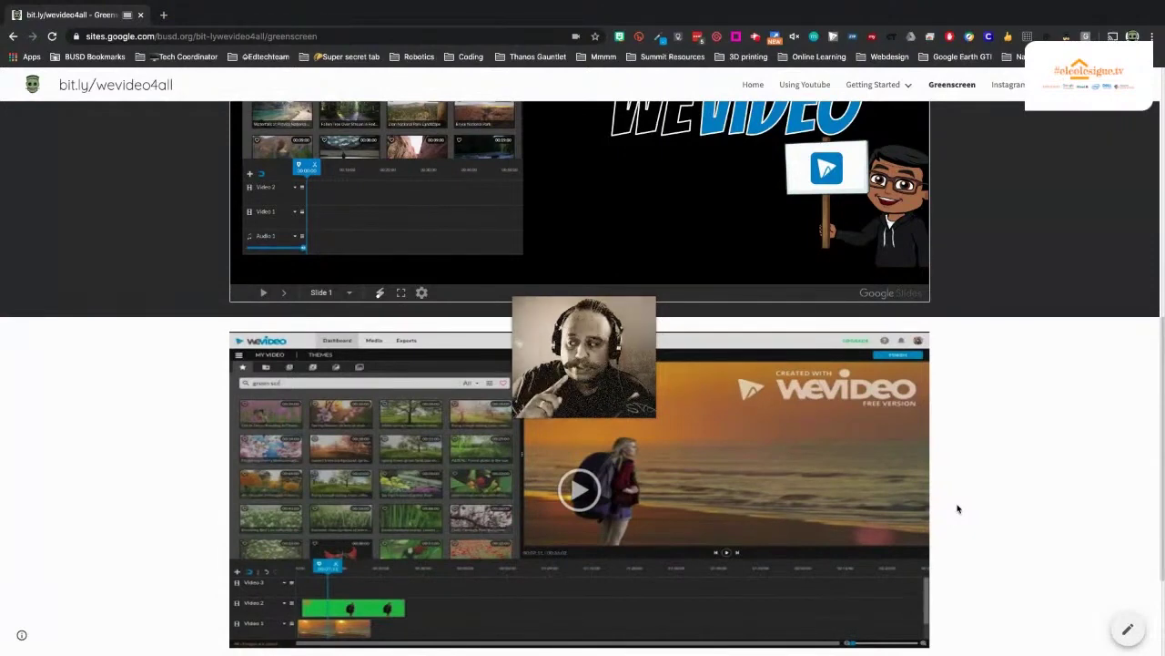
pyautogui.moveTo(515, 411); pyautogui.dragTo(150, 105)
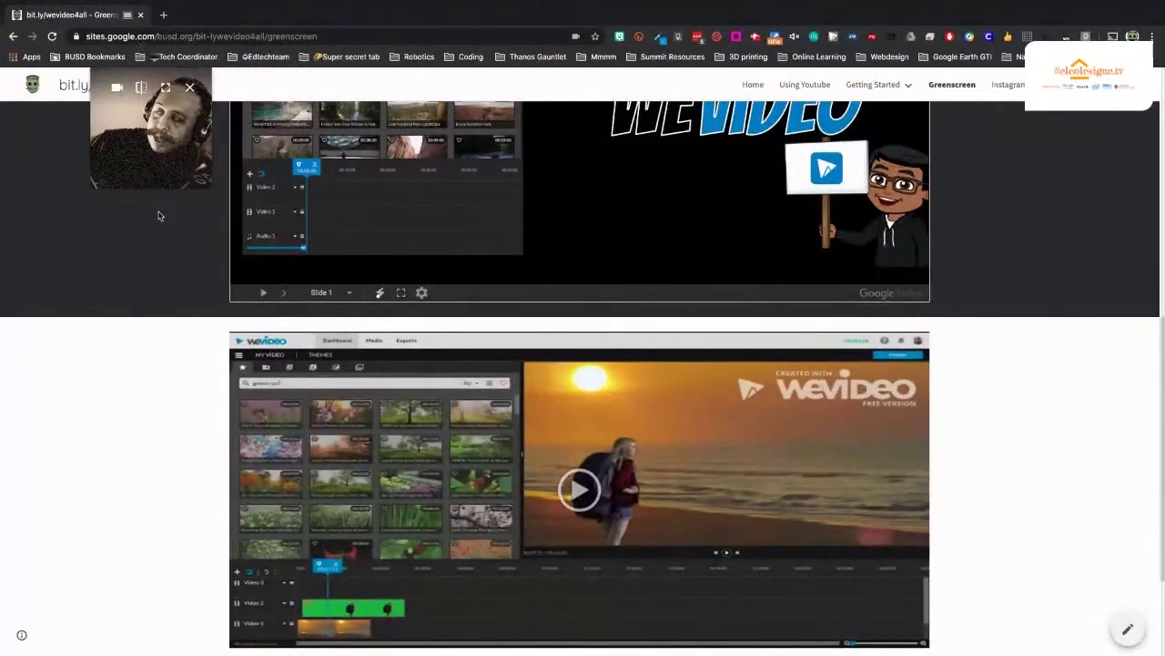
pyautogui.moveTo(137, 155); pyautogui.dragTo(992, 190)
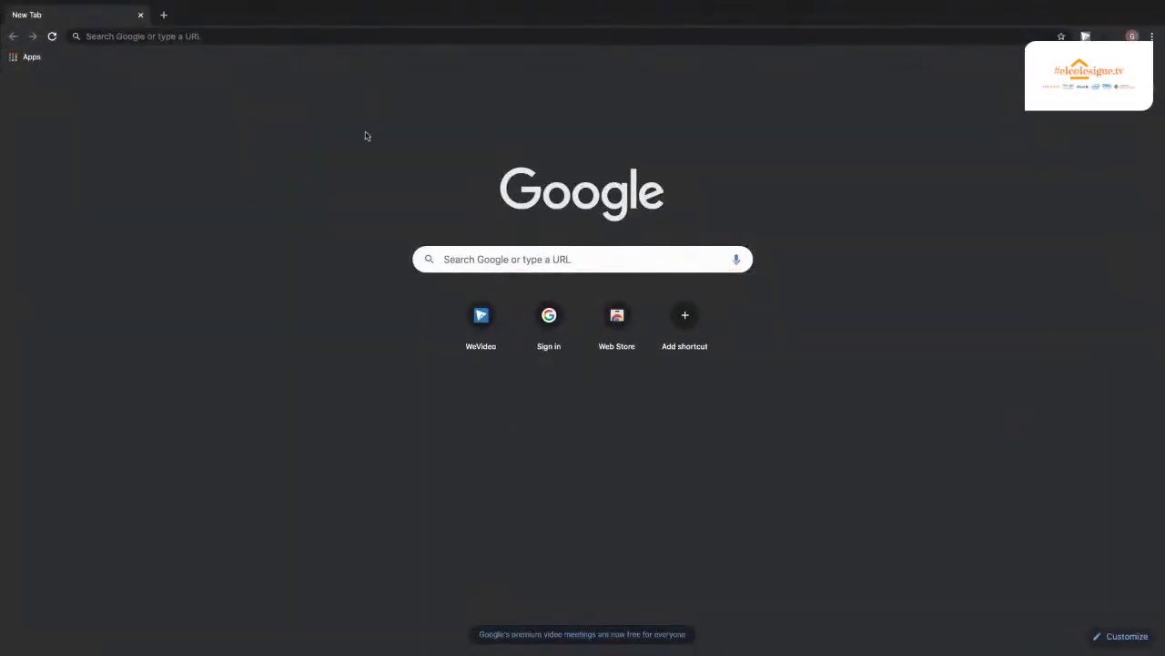
# Step: Go to wevideo.com in a new tab and sign in with the Google account
pyautogui.click(292, 33)
pyautogui.write('we')
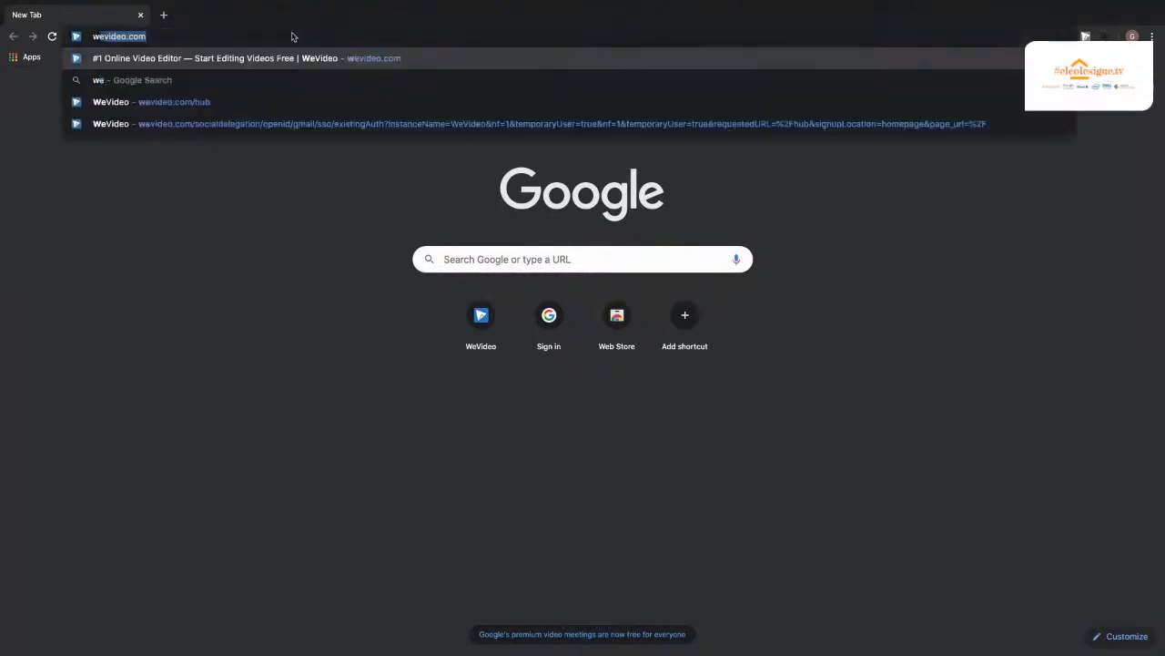
pyautogui.press('Return')
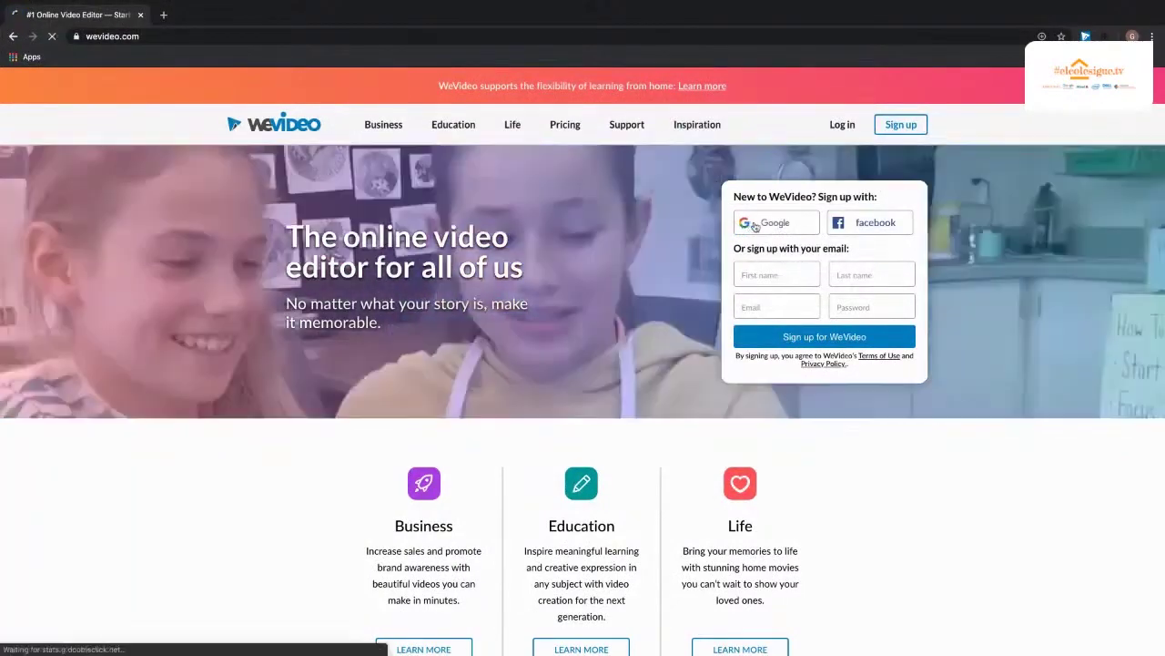
pyautogui.click(754, 227)
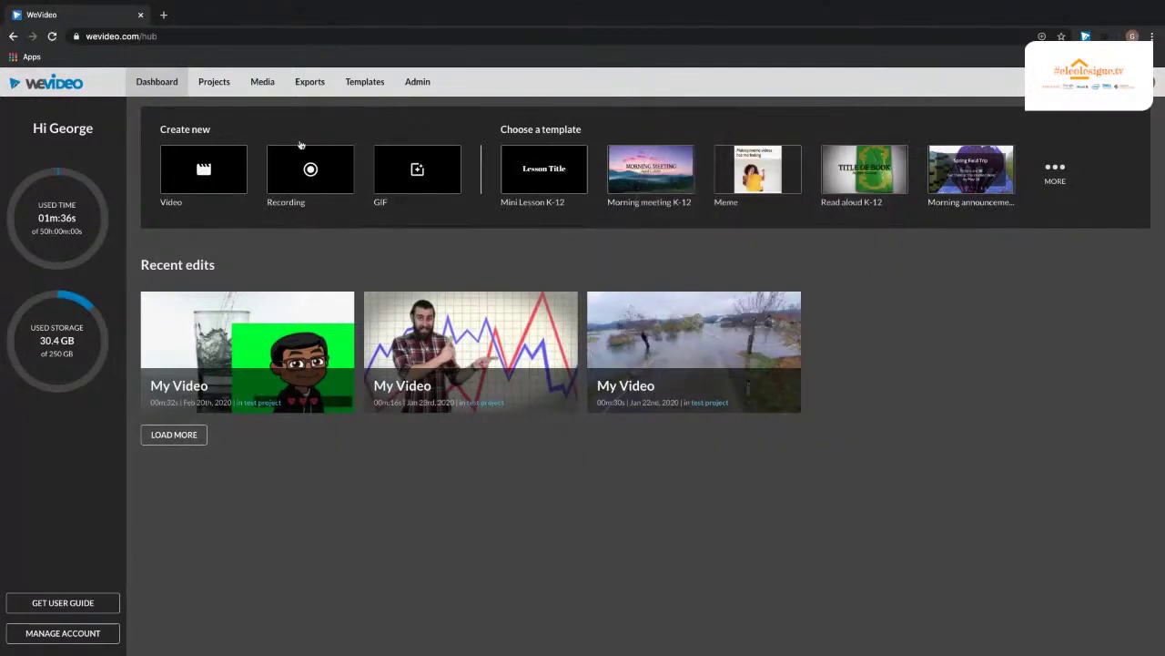
# Step: Create a new video and switch the editor to Storyboard mode
pyautogui.click(232, 184)
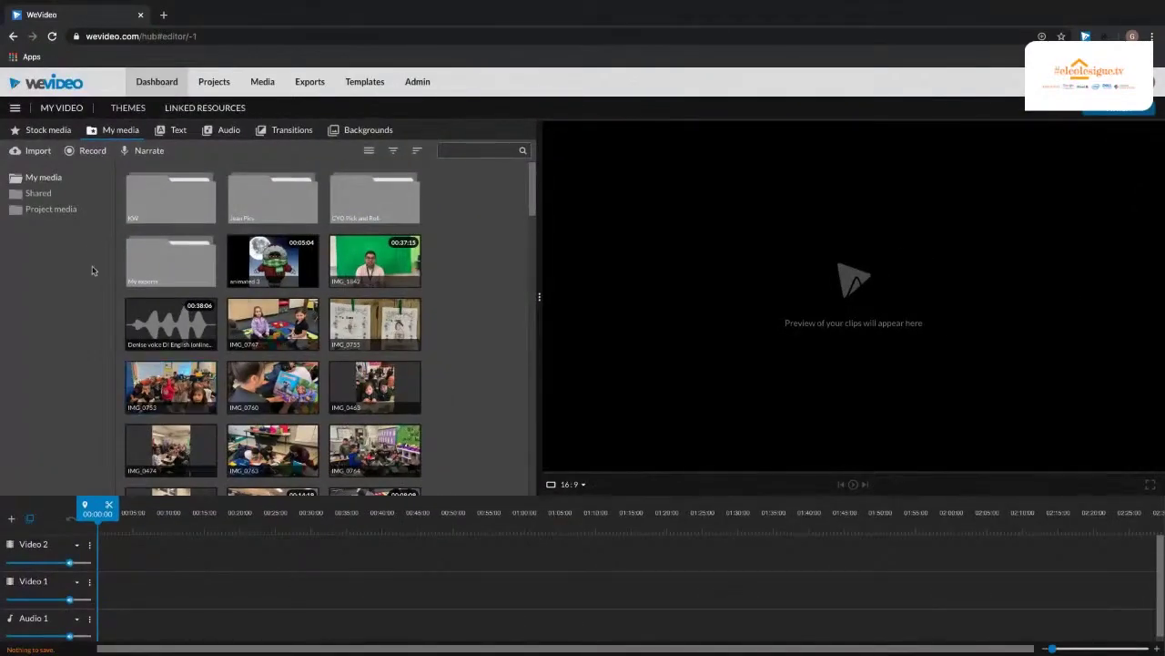
pyautogui.click(16, 106)
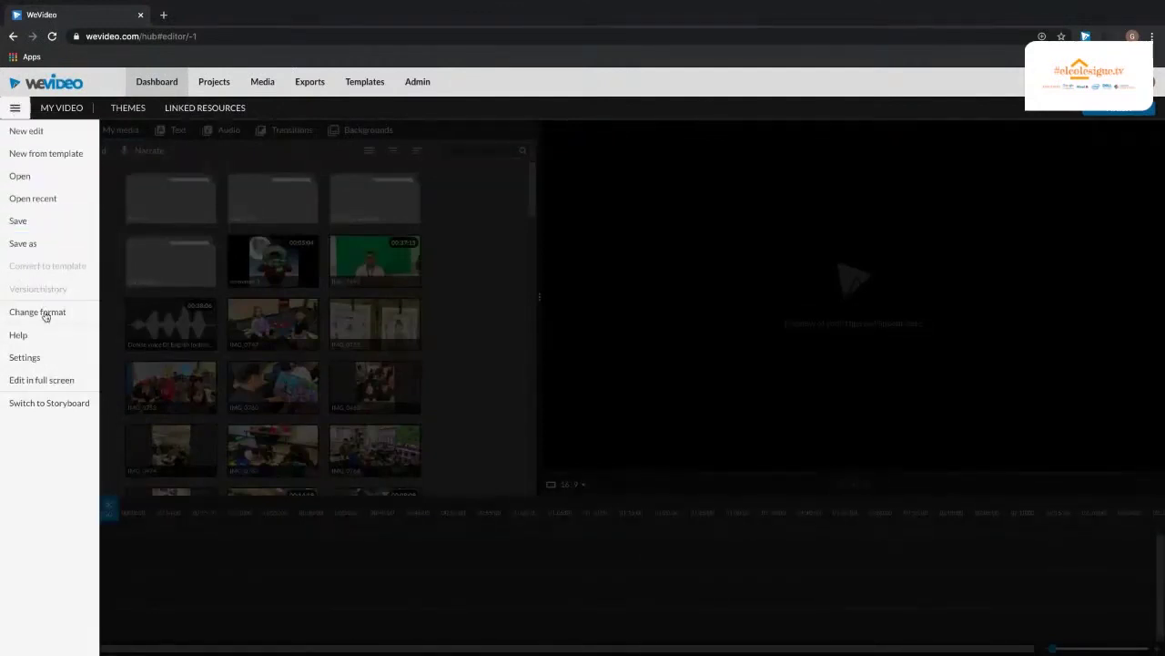
pyautogui.click(55, 409)
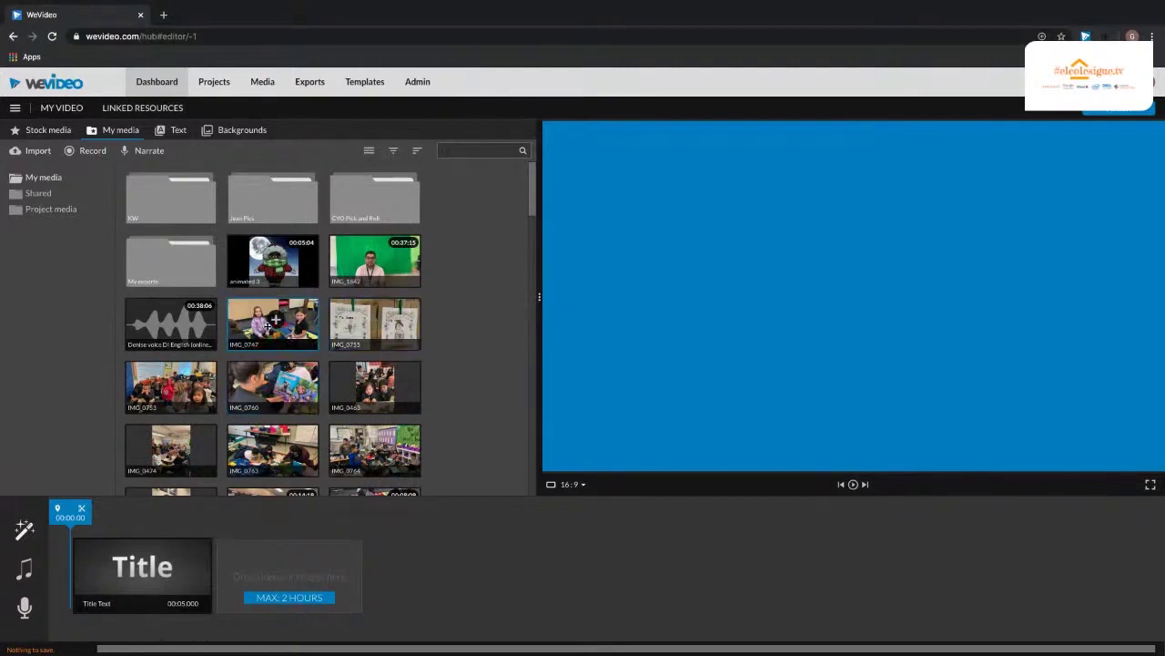
# Step: Place photo IMG_0747 at the start of the storyboard and delete the Title Text clip
pyautogui.moveTo(274, 321); pyautogui.dragTo(182, 574)
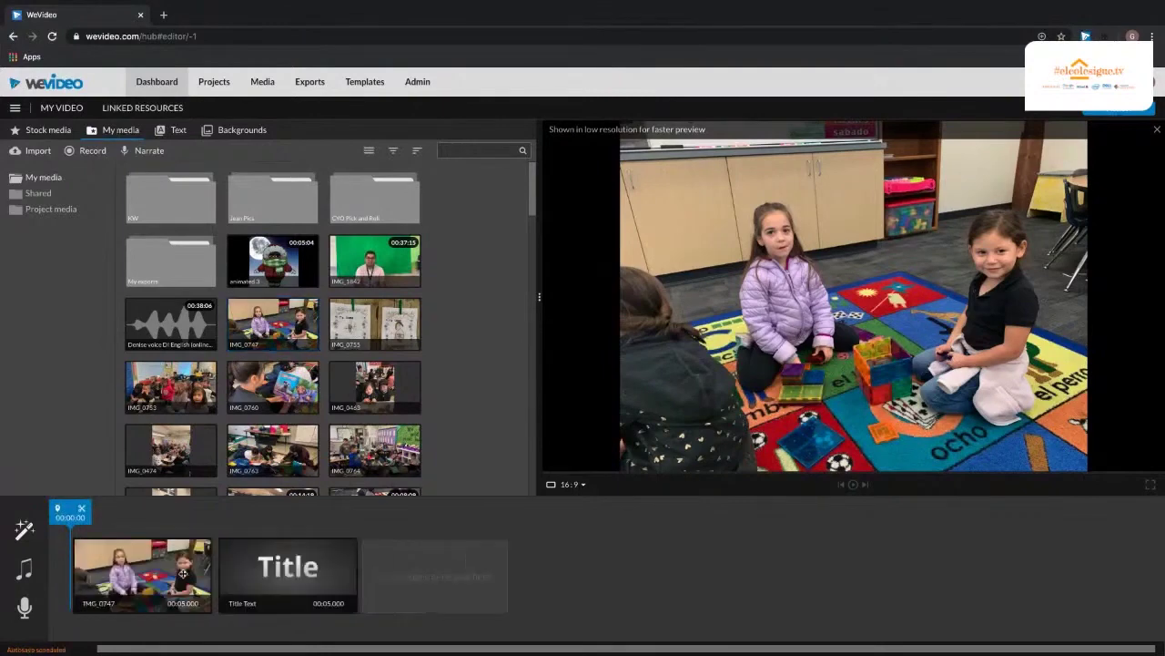
pyautogui.click(303, 583)
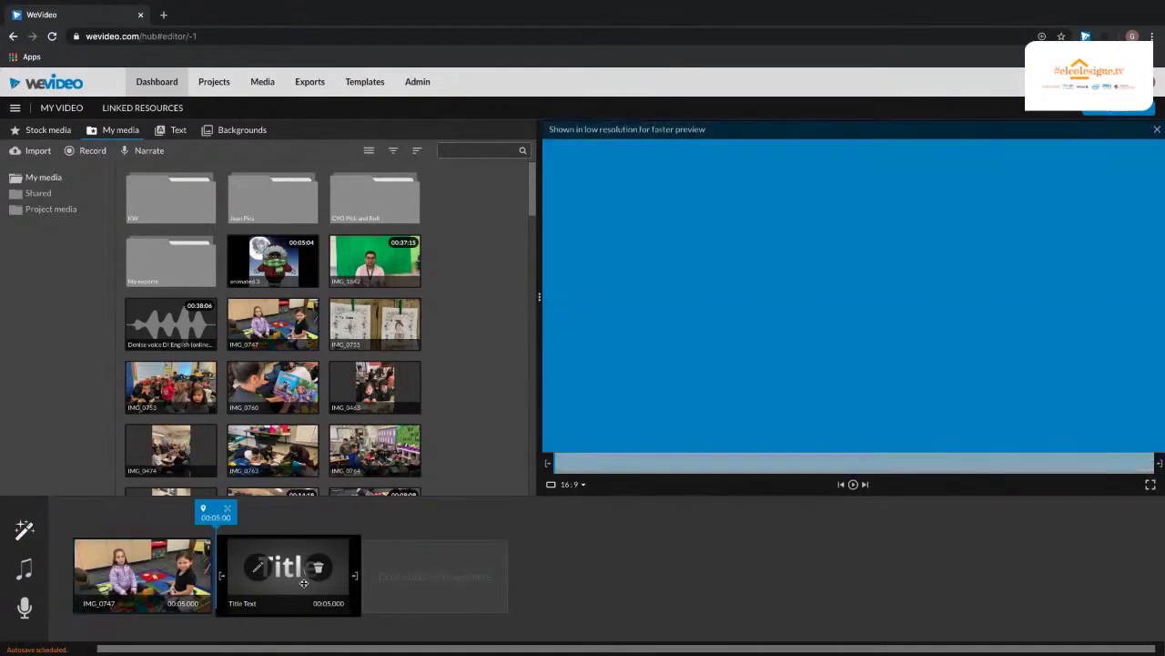
pyautogui.click(322, 572)
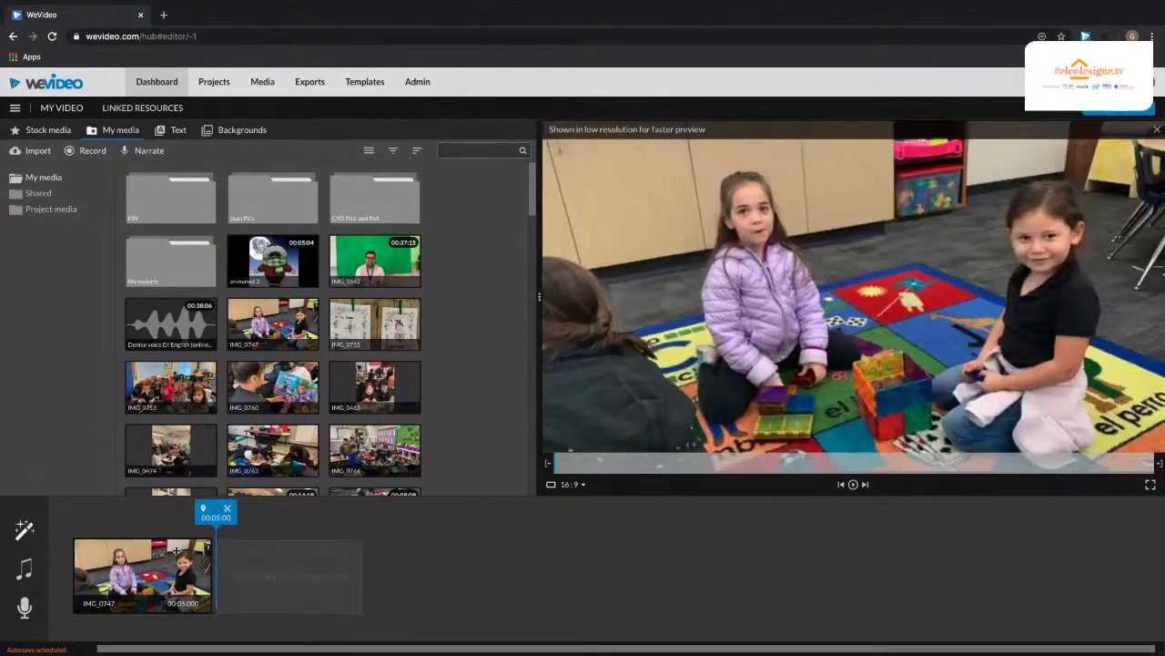
# Step: Add photos IMG_0753, IMG_0760 and IMG_0764 to the storyboard after the first clip
pyautogui.click(168, 387)
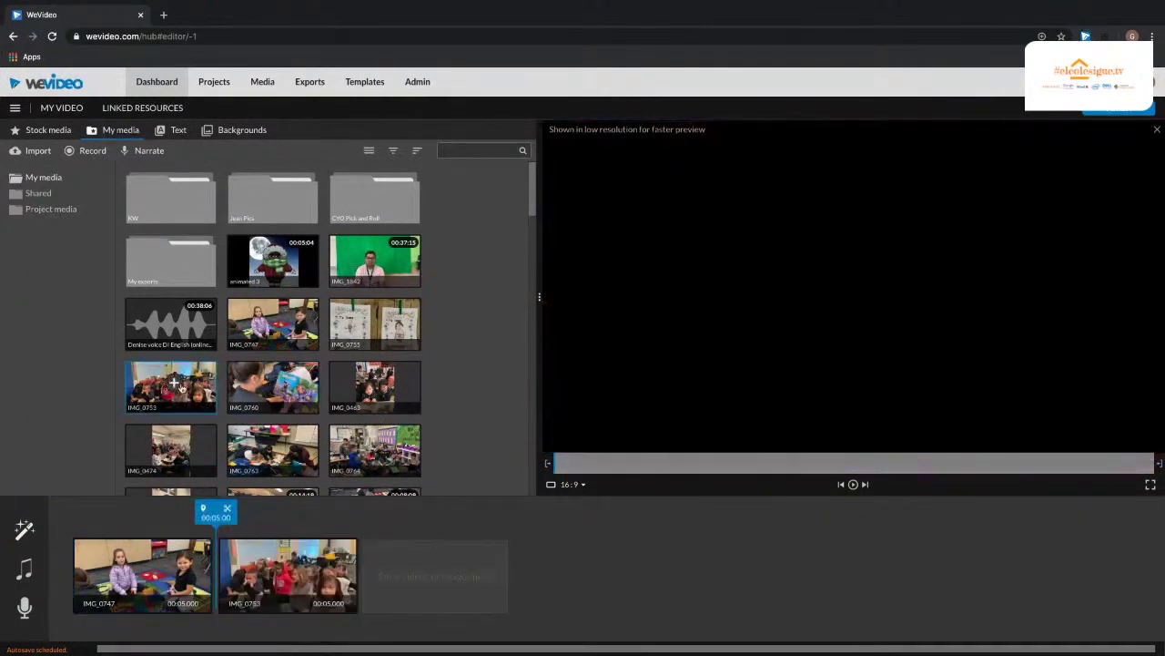
pyautogui.click(274, 390)
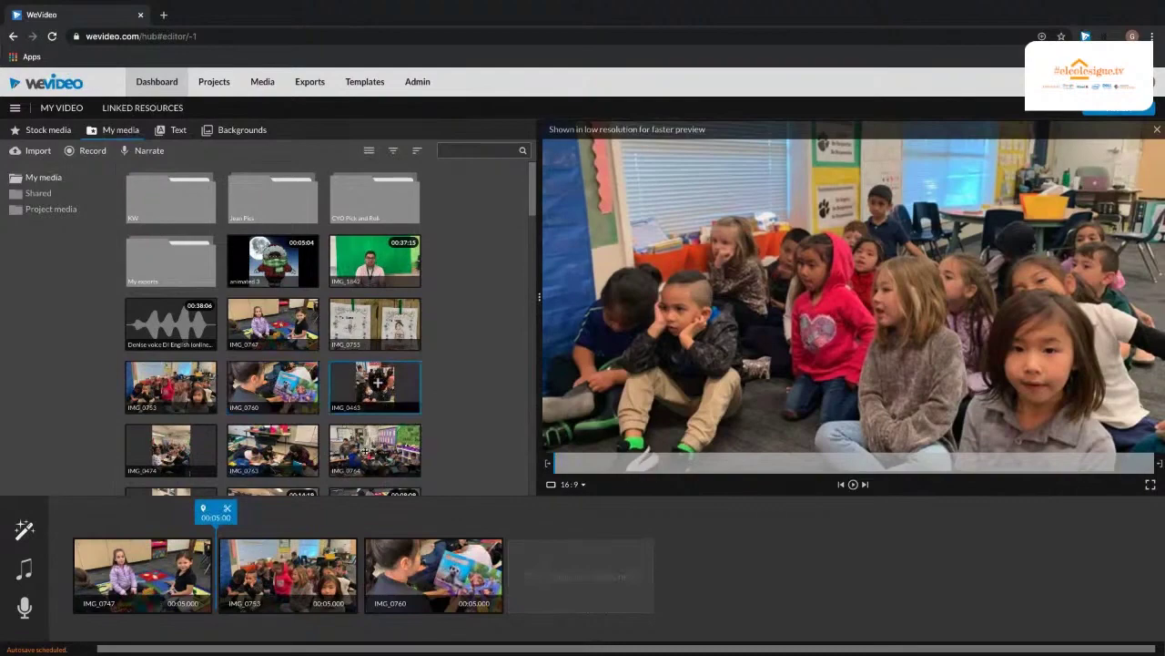
pyautogui.click(376, 447)
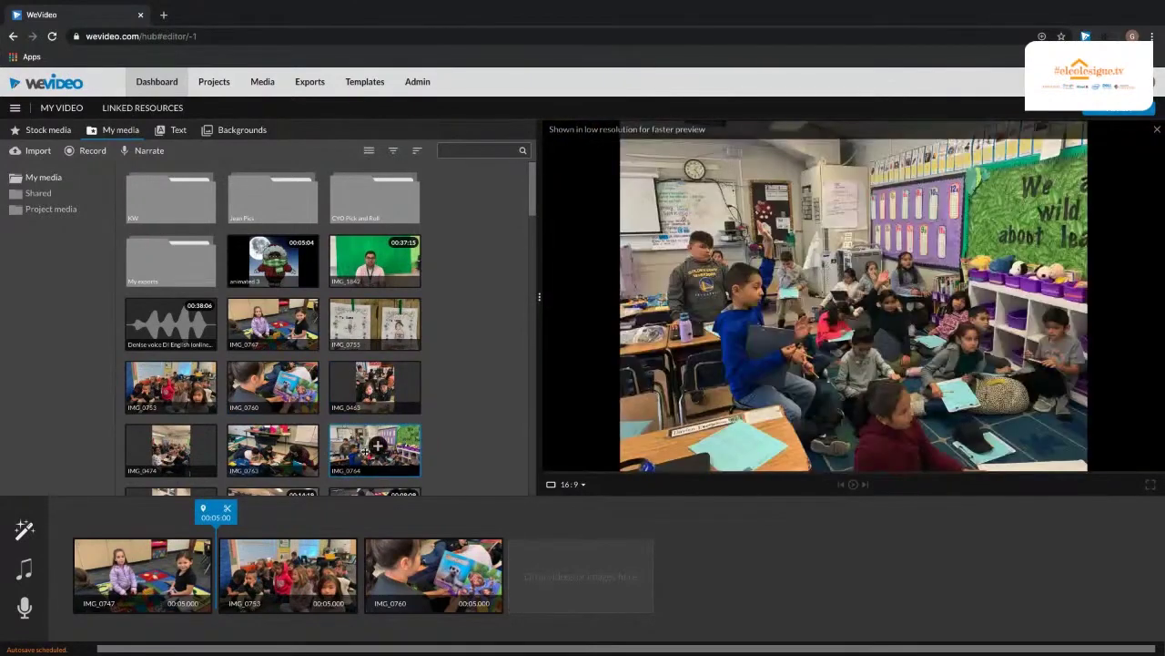
pyautogui.click(381, 447)
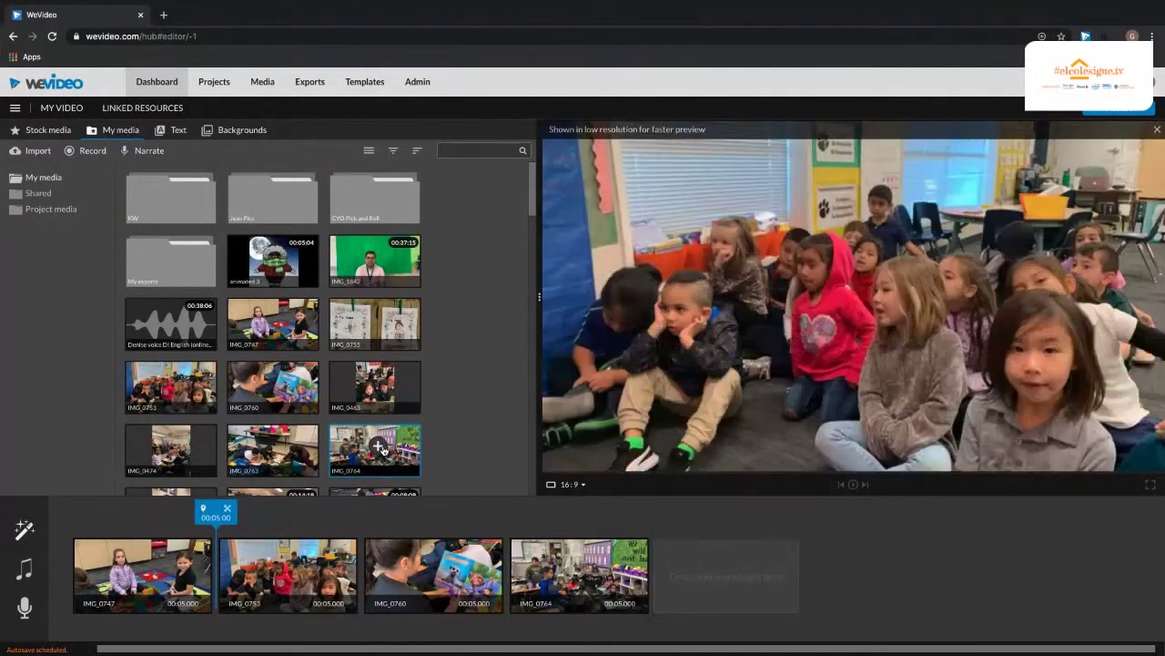
# Step: Scrub through the four storyboard photos to preview them and look over the available media
pyautogui.moveTo(235, 524); pyautogui.dragTo(519, 524)
pyautogui.click(440, 540)
pyautogui.moveTo(440, 540); pyautogui.dragTo(208, 542)
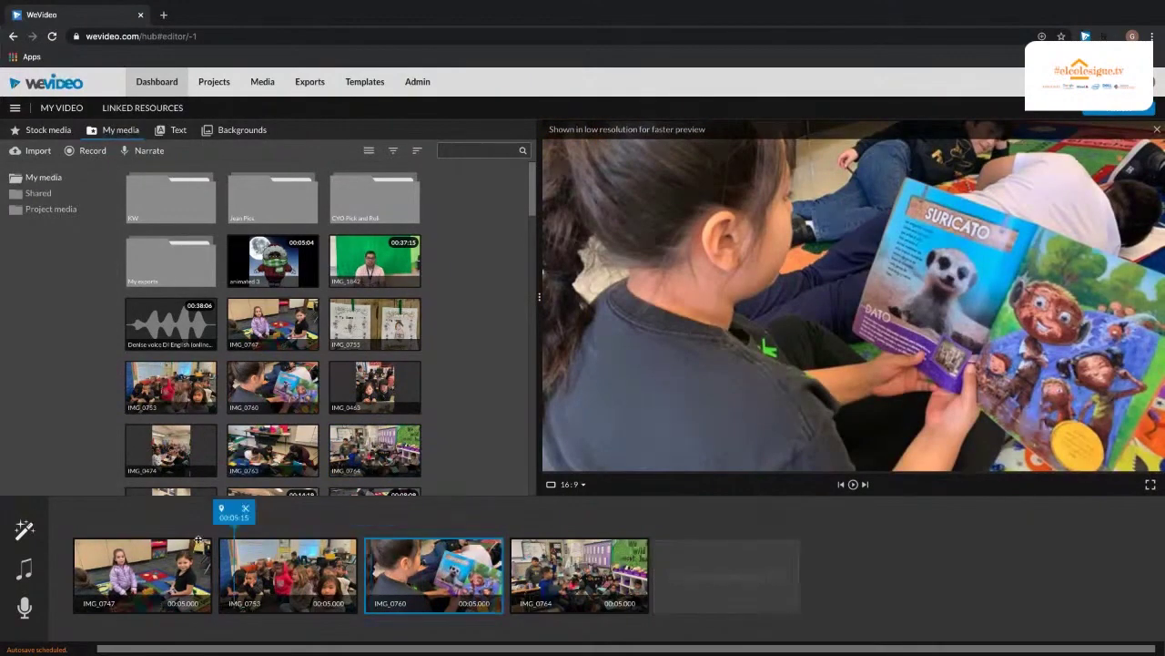
pyautogui.click(142, 539)
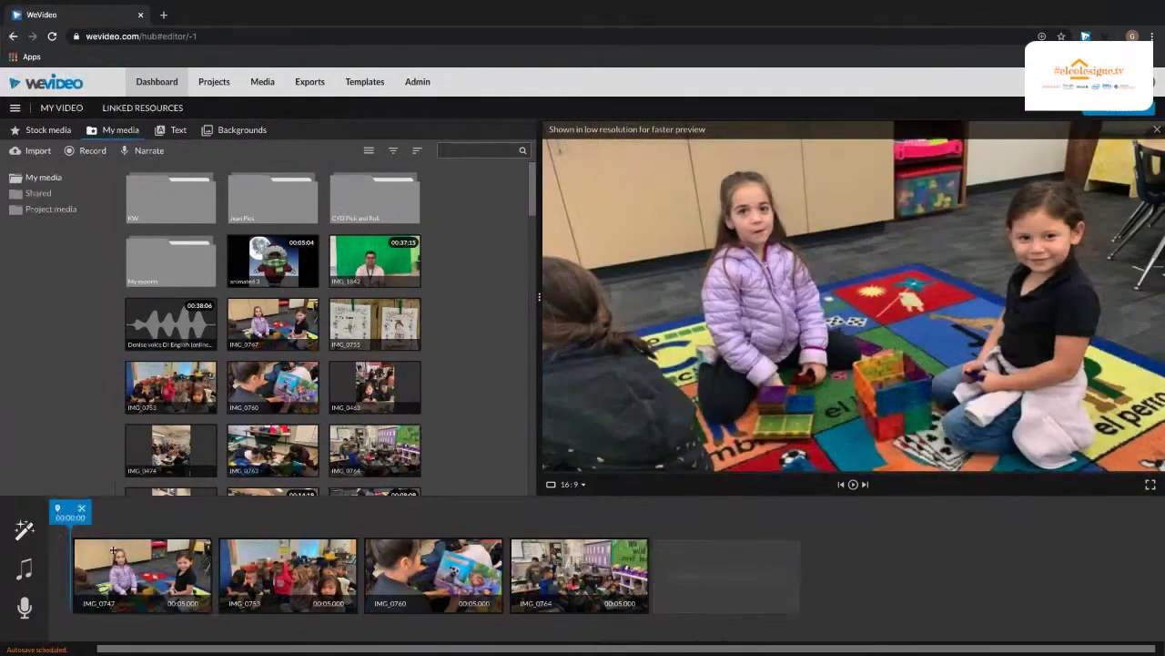
pyautogui.moveTo(270, 575); pyautogui.dragTo(713, 573)
pyautogui.click(637, 554)
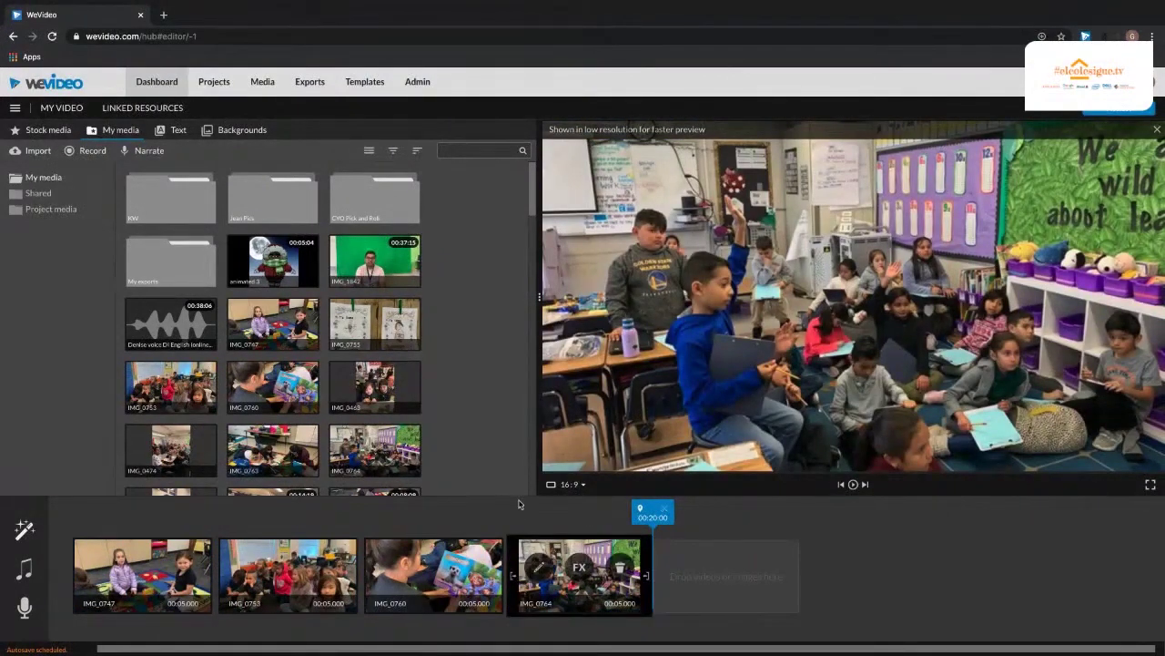
pyautogui.scroll(-5, 396, 424)
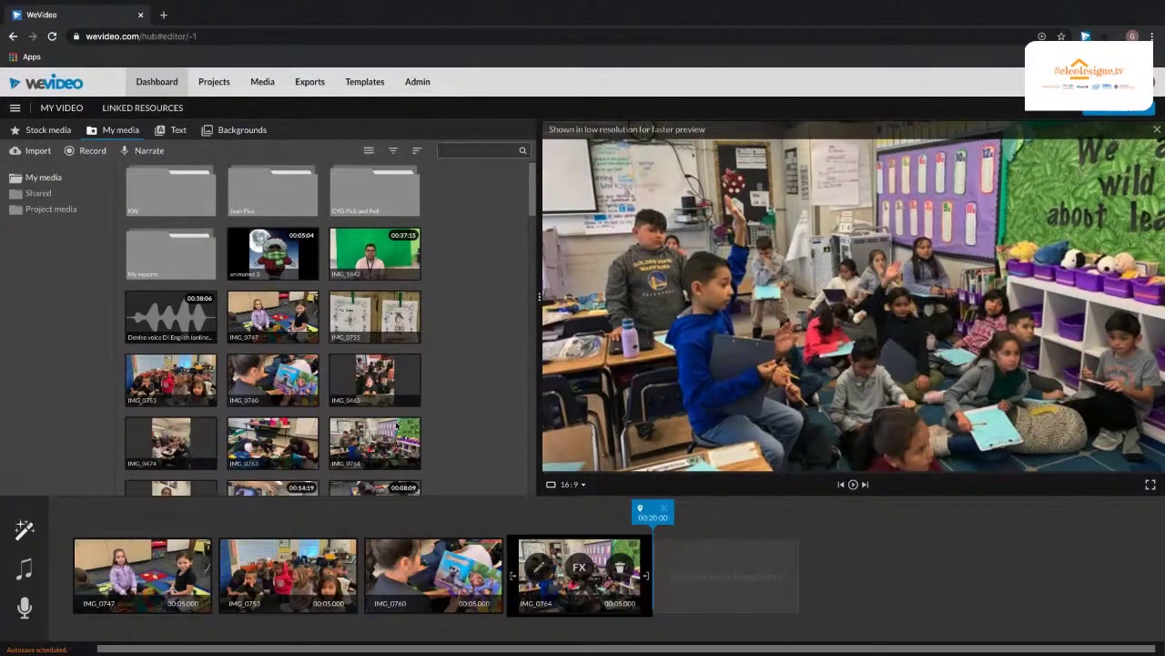
pyautogui.scroll(3, 396, 424)
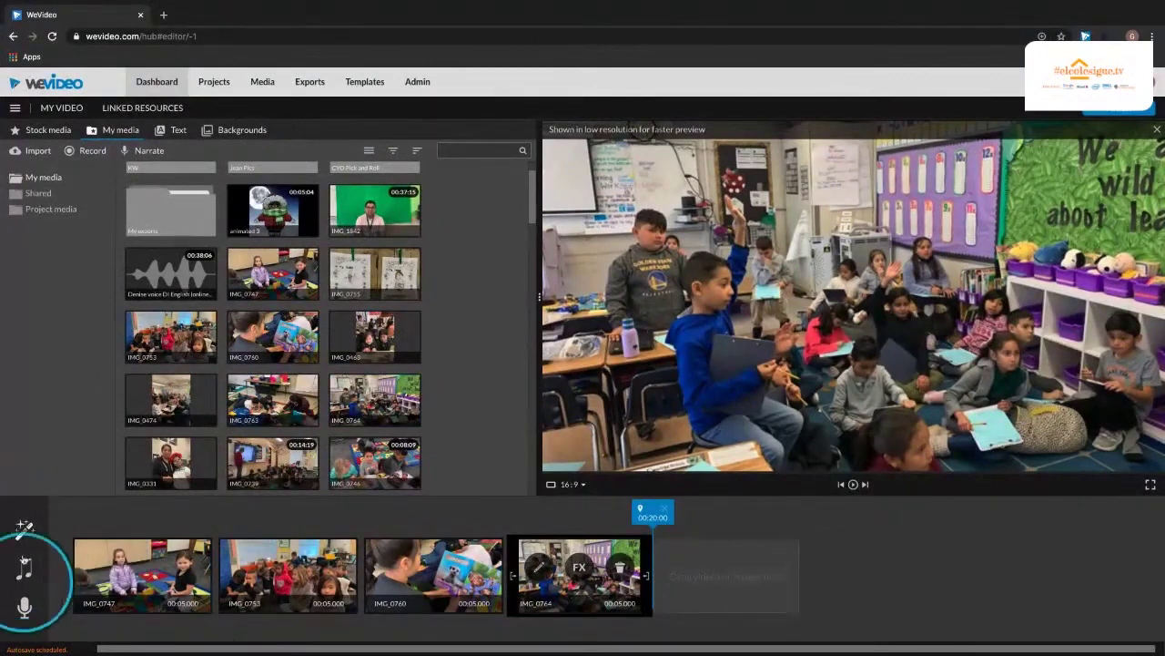
# Step: Record a voice narration of about 10 seconds, allowing microphone access, and finish the recording
pyautogui.click(25, 609)
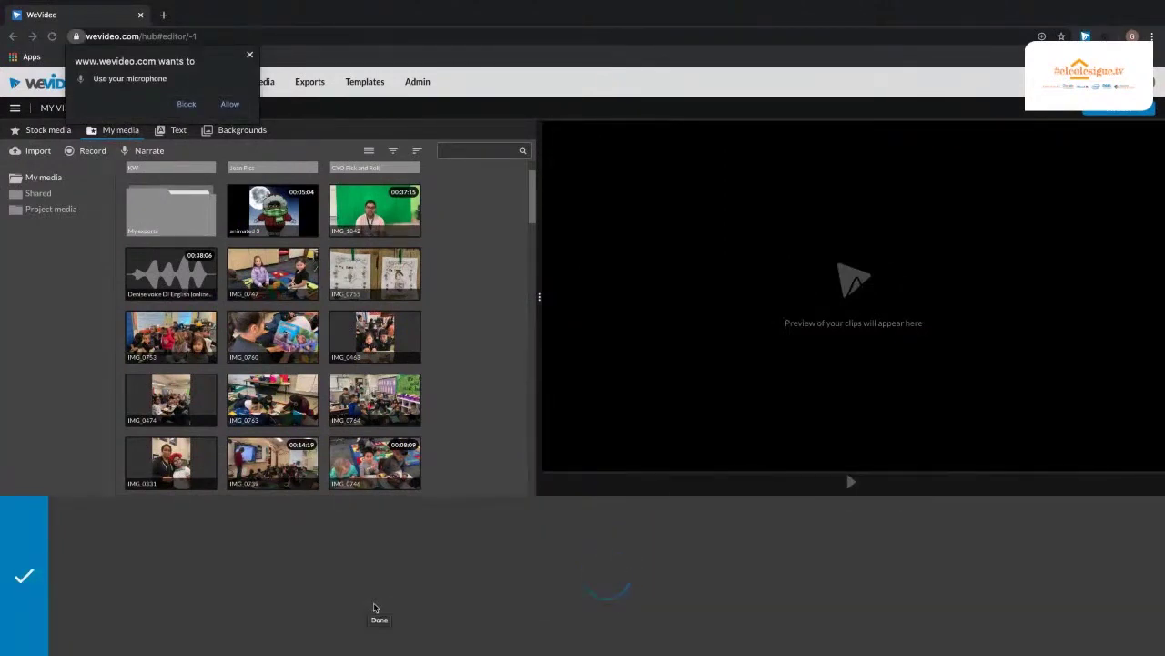
pyautogui.click(229, 104)
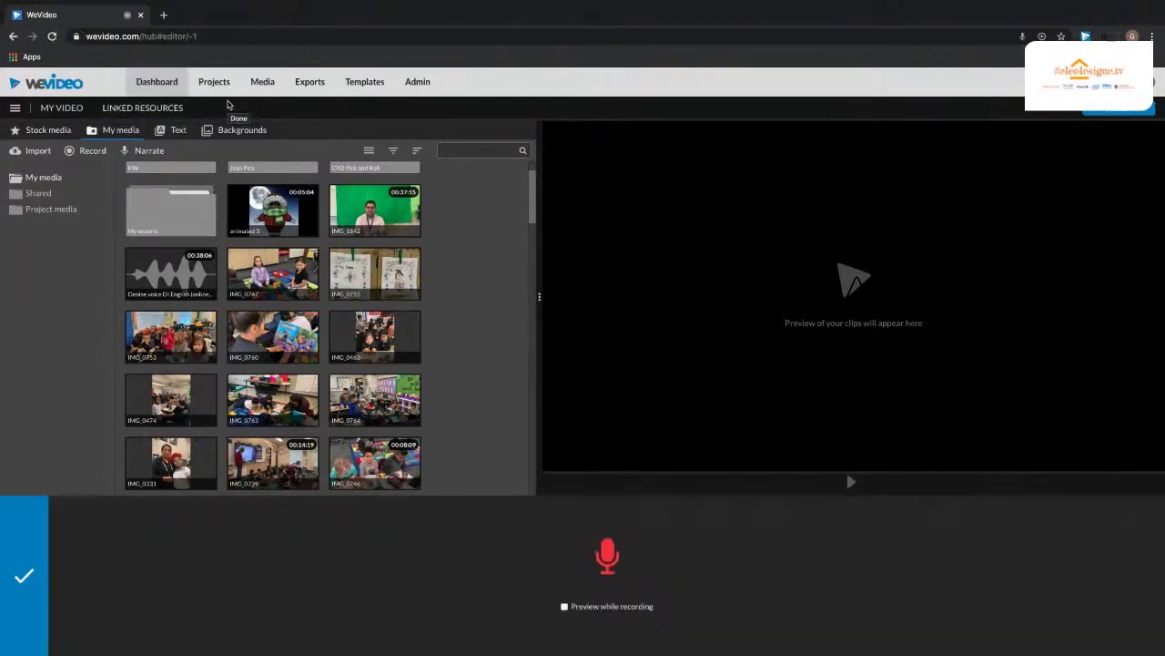
pyautogui.click(609, 560)
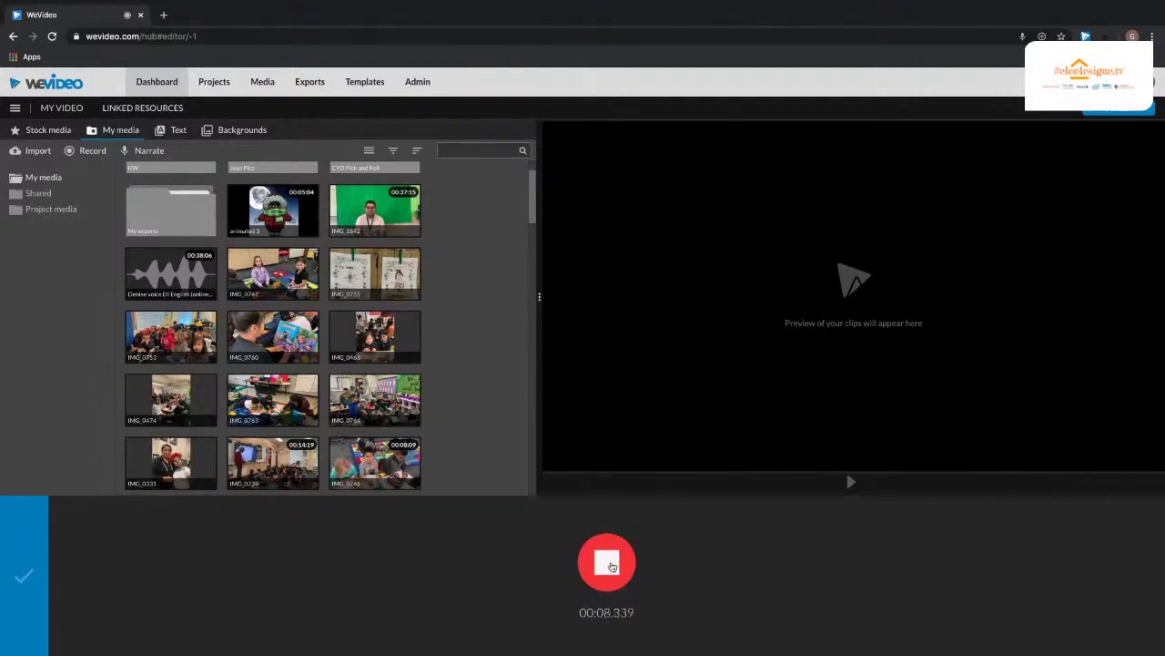
pyautogui.click(609, 562)
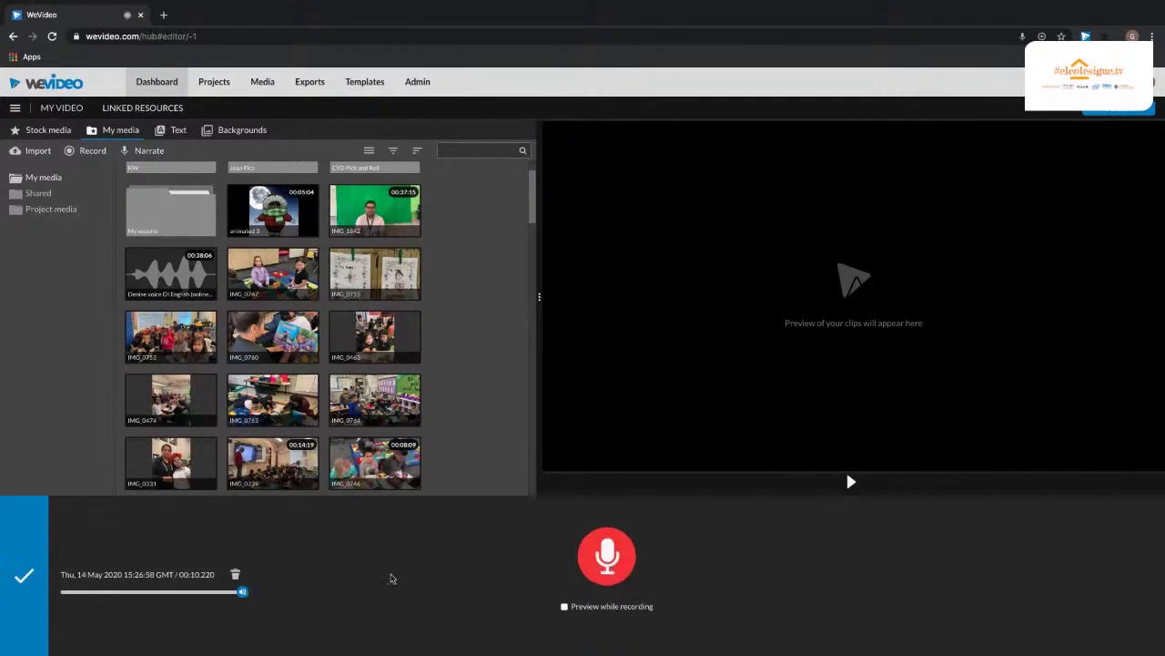
pyautogui.click(27, 576)
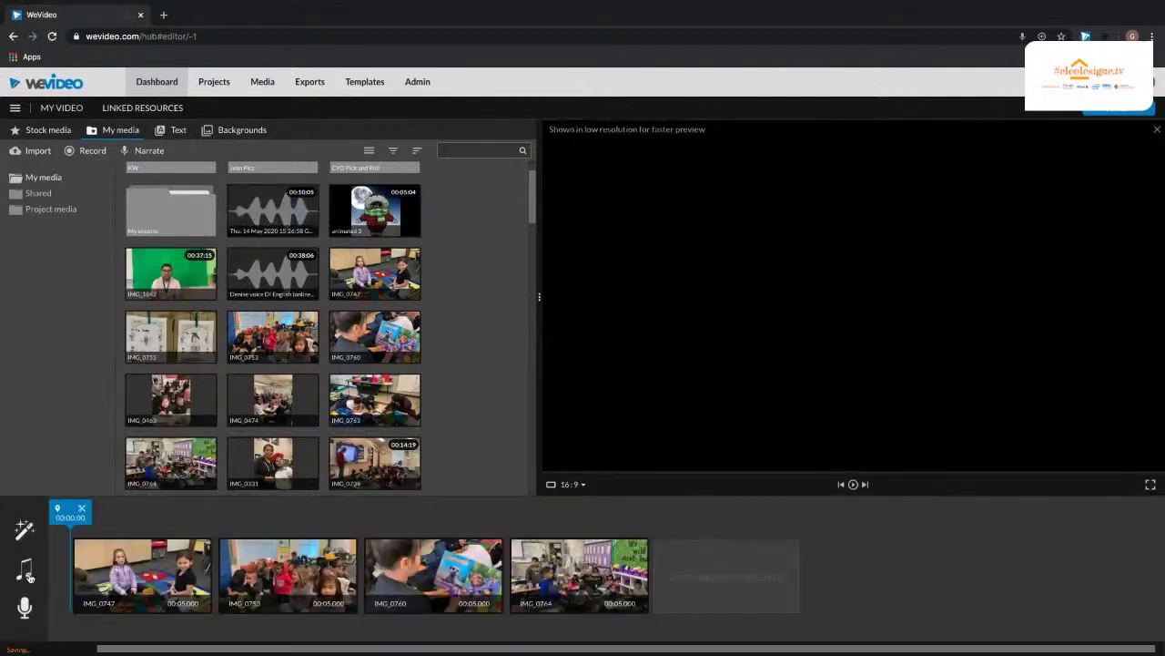
# Step: Play the storyboard from the beginning, pause in the second clip and return the playhead to 00:00:00
pyautogui.press('space')
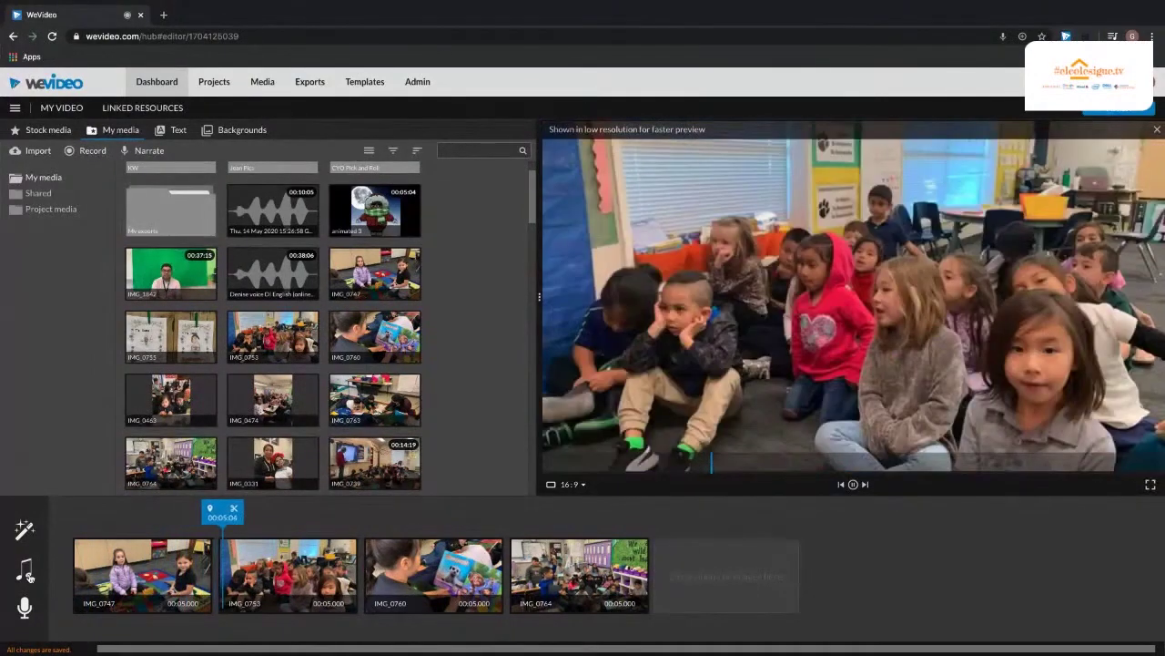
pyautogui.press('space')
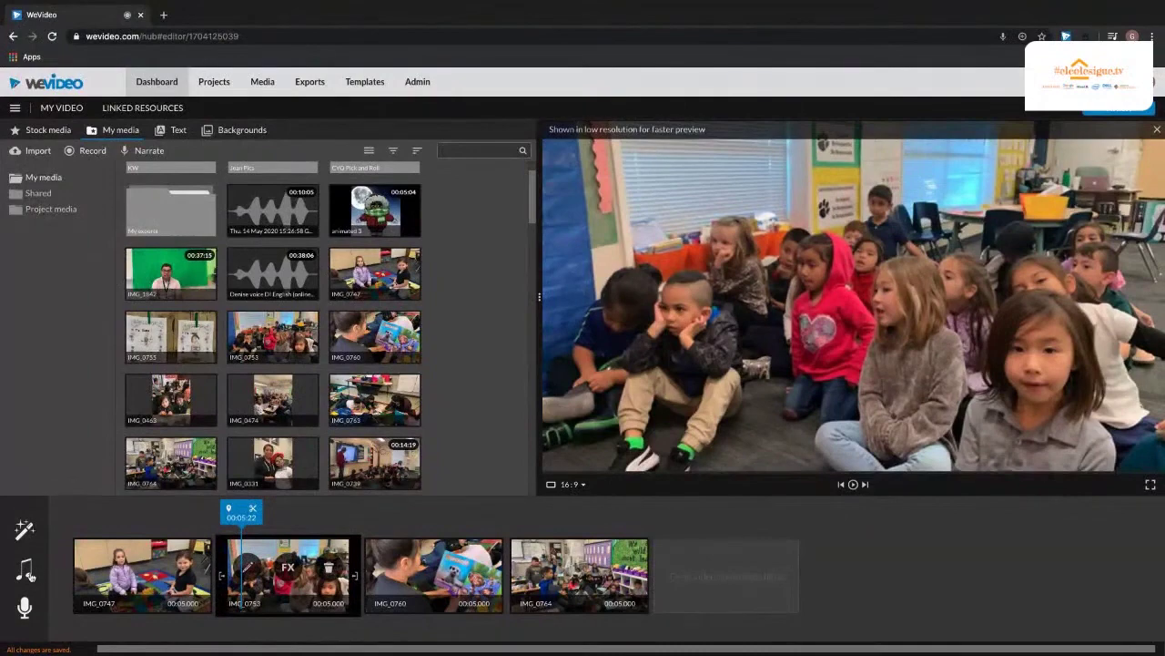
pyautogui.moveTo(241, 517); pyautogui.dragTo(57, 519)
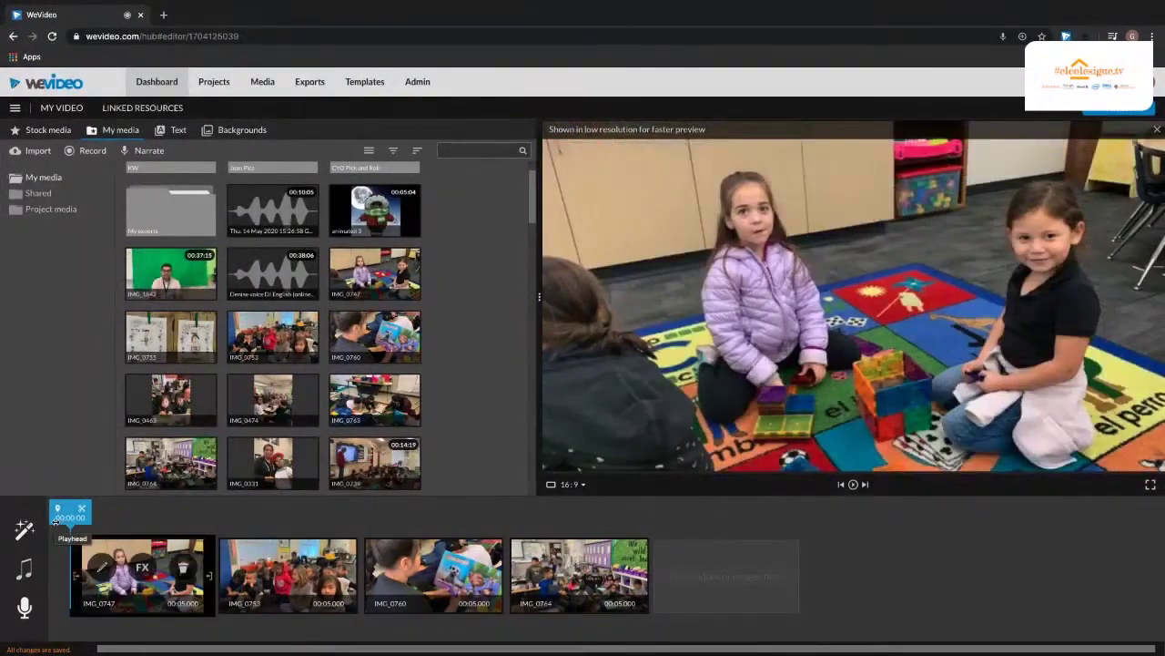
# Step: Add the free music track Inspiration - Mega Music to the storyboard as its looping background audio
pyautogui.click(25, 571)
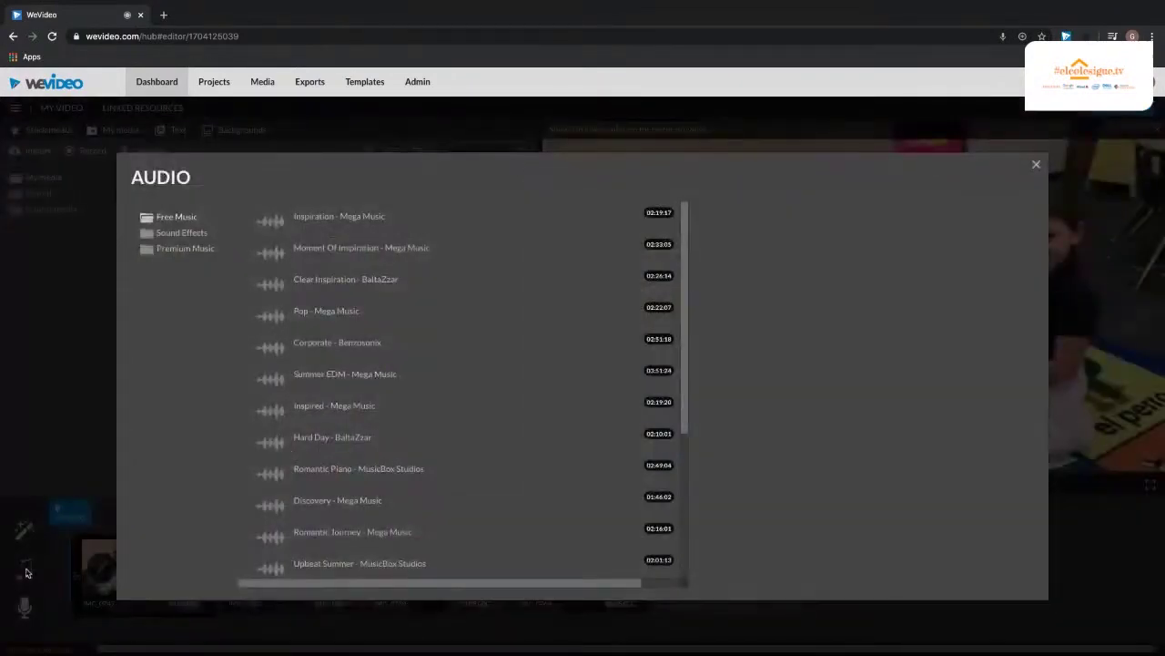
pyautogui.click(314, 252)
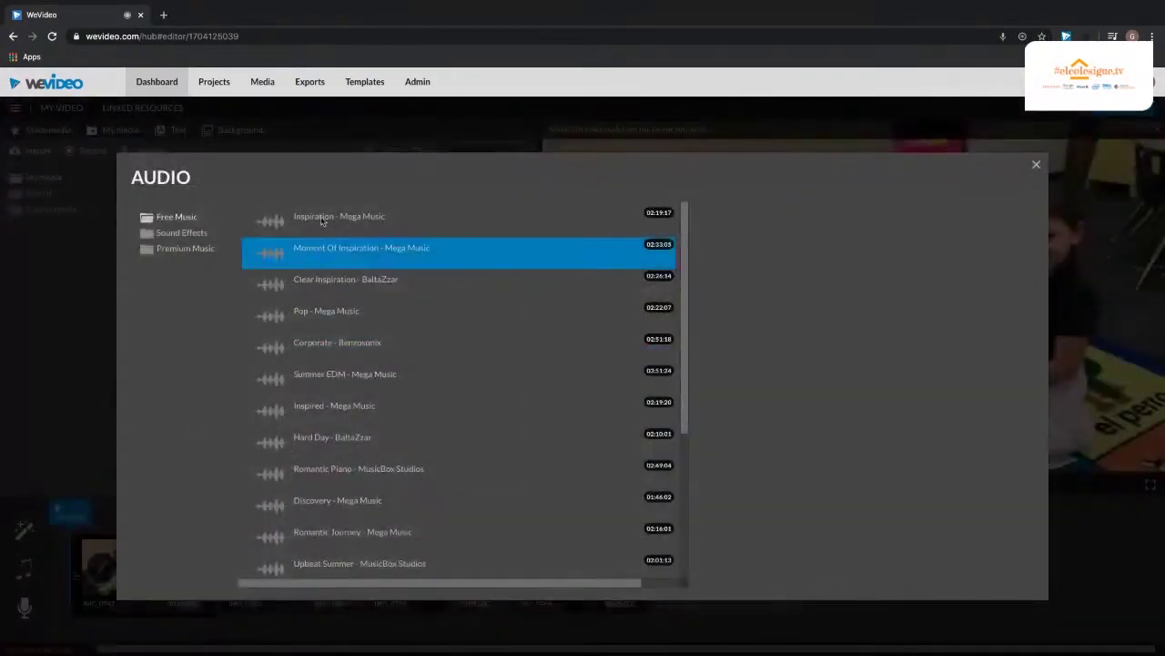
pyautogui.click(321, 221)
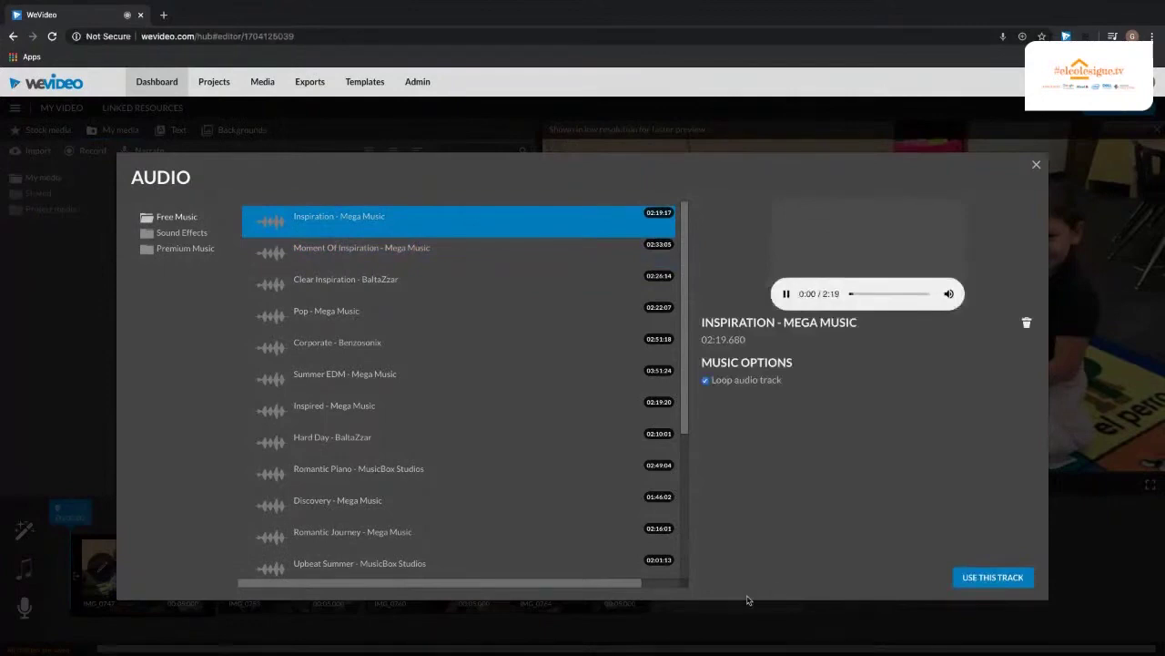
pyautogui.click(974, 579)
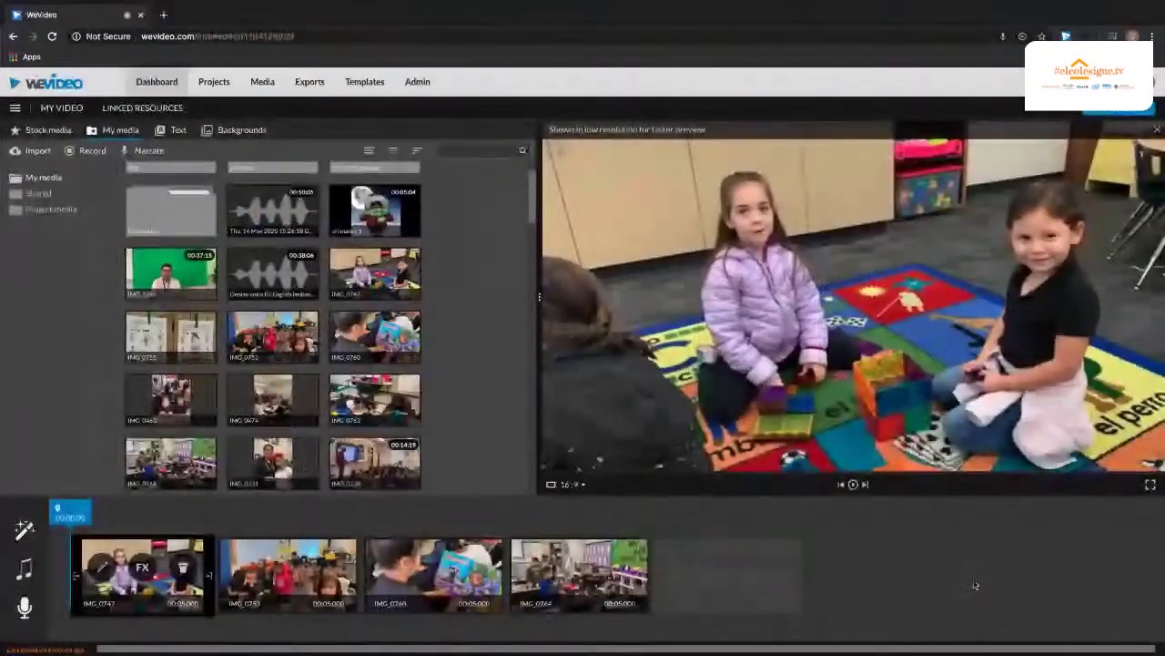
# Step: Play the storyboard with its background music, and save the video on exiting to the dashboard
pyautogui.press('space')
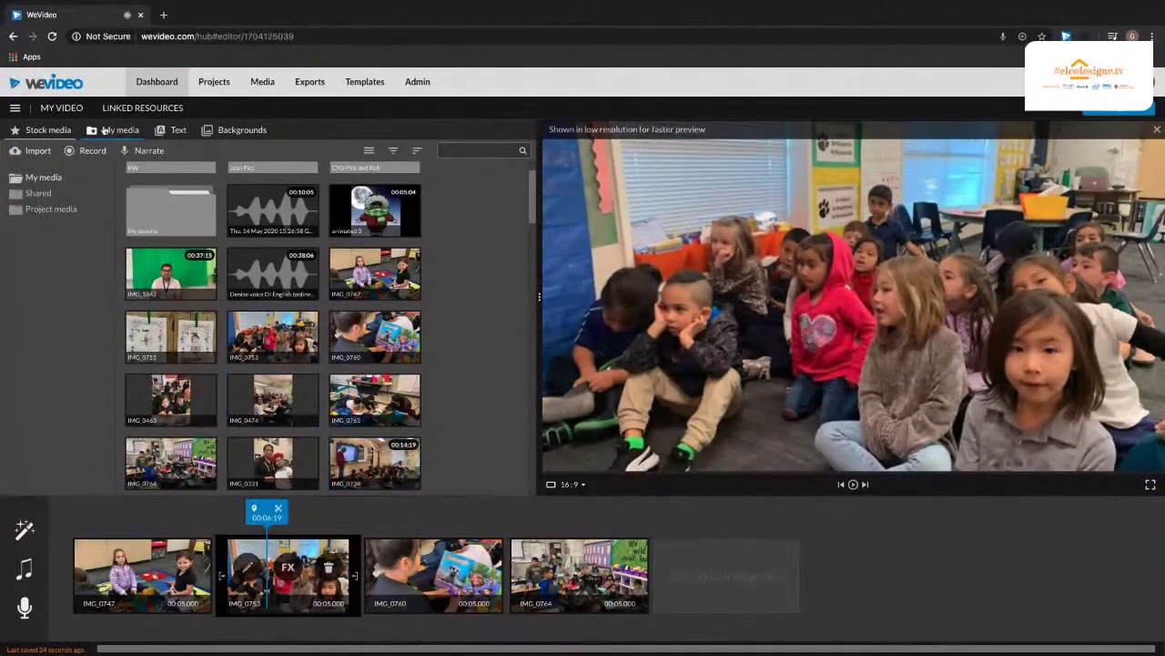
pyautogui.click(164, 90)
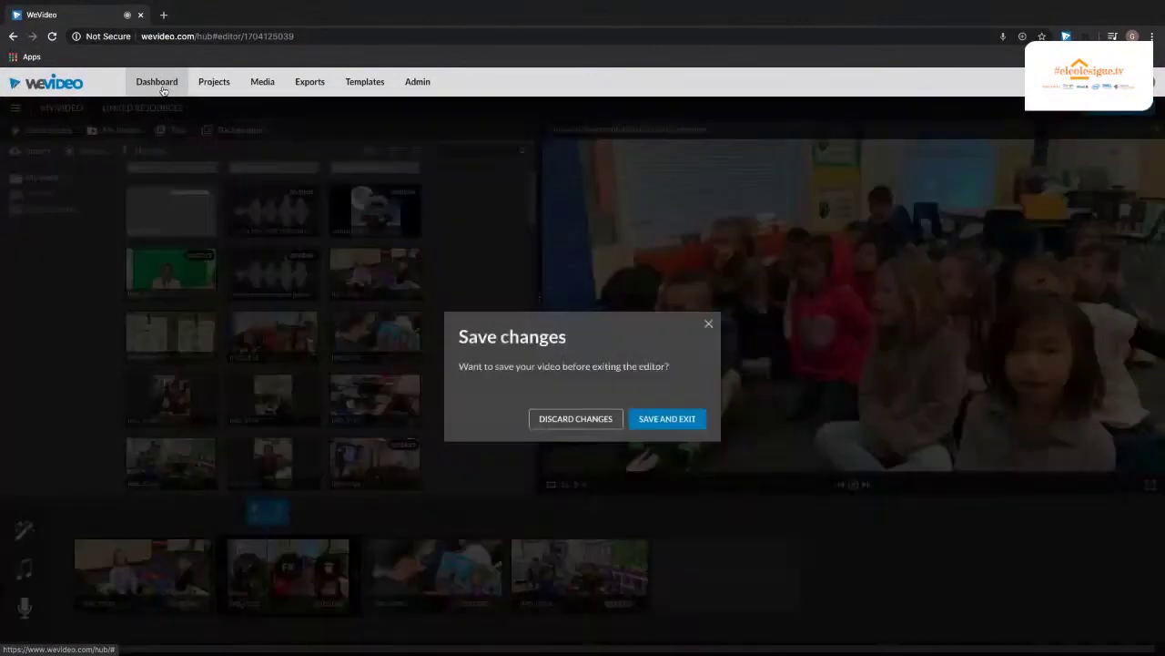
pyautogui.click(666, 419)
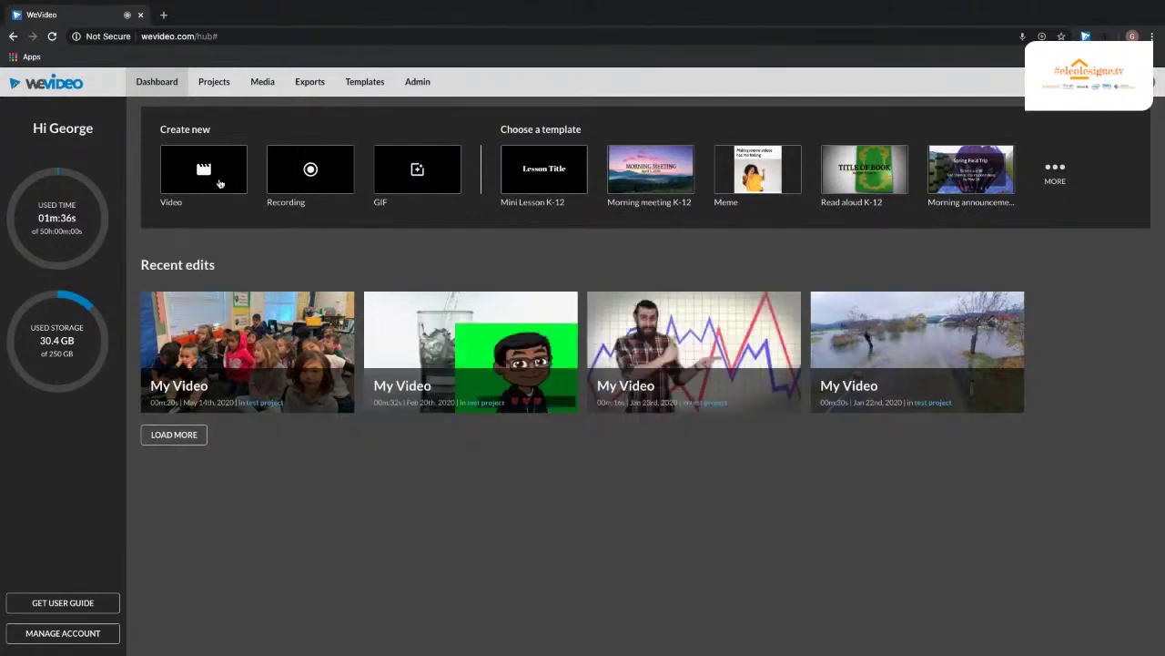
# Step: Create a new video and switch its editor from Storyboard to Timeline mode
pyautogui.click(219, 183)
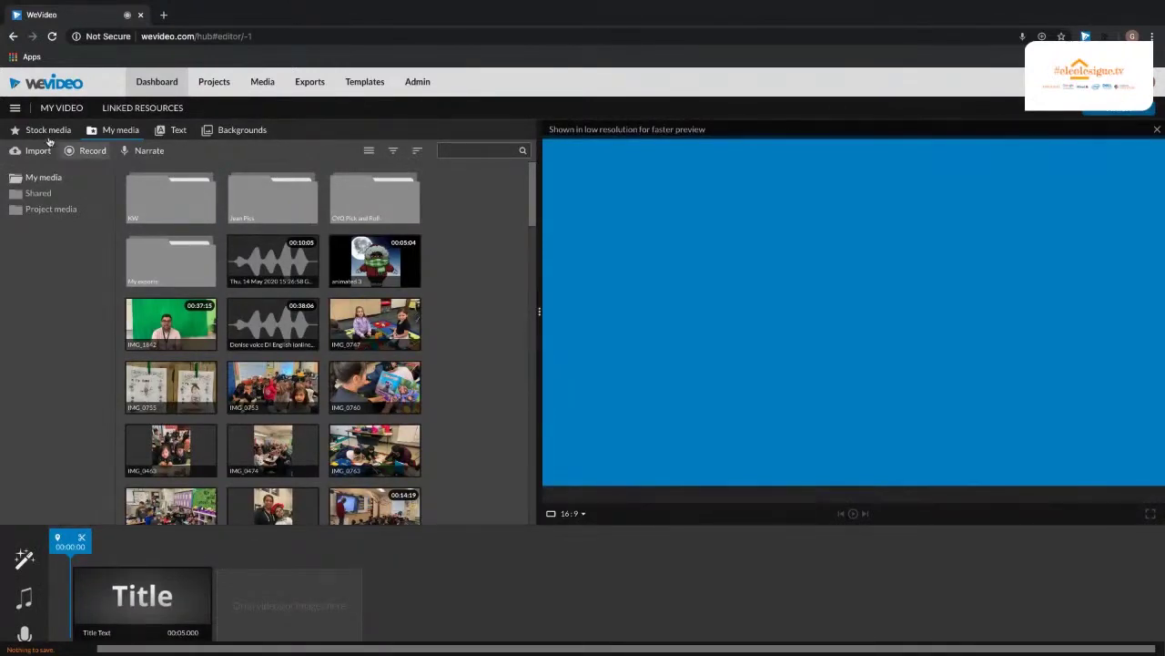
pyautogui.click(15, 108)
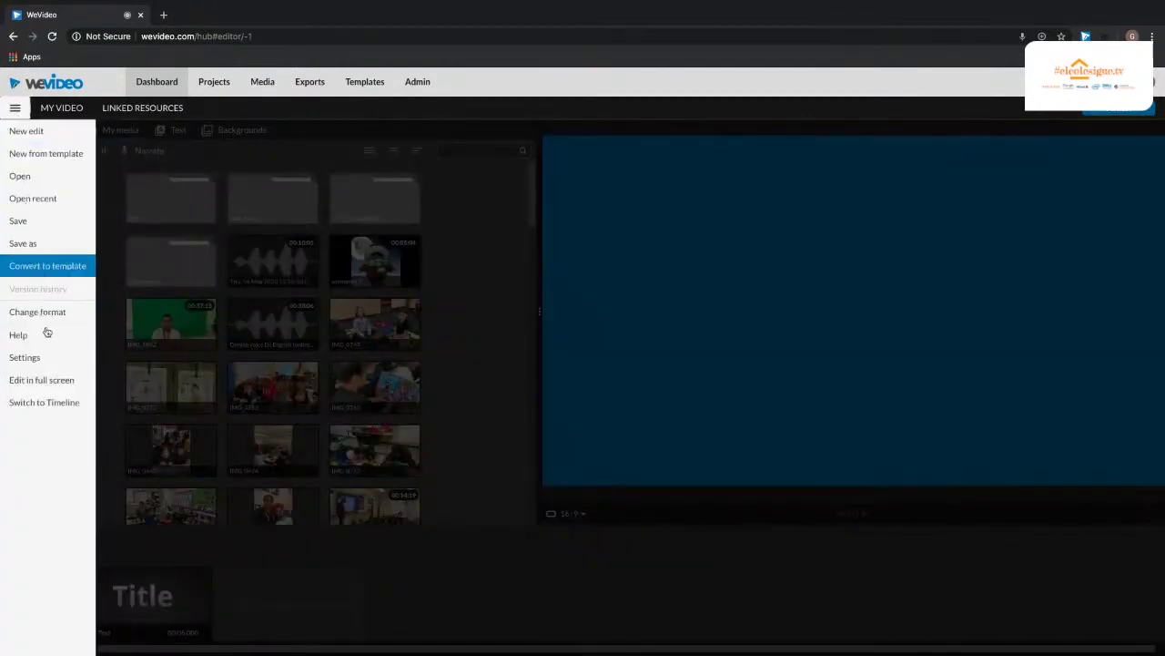
pyautogui.click(54, 409)
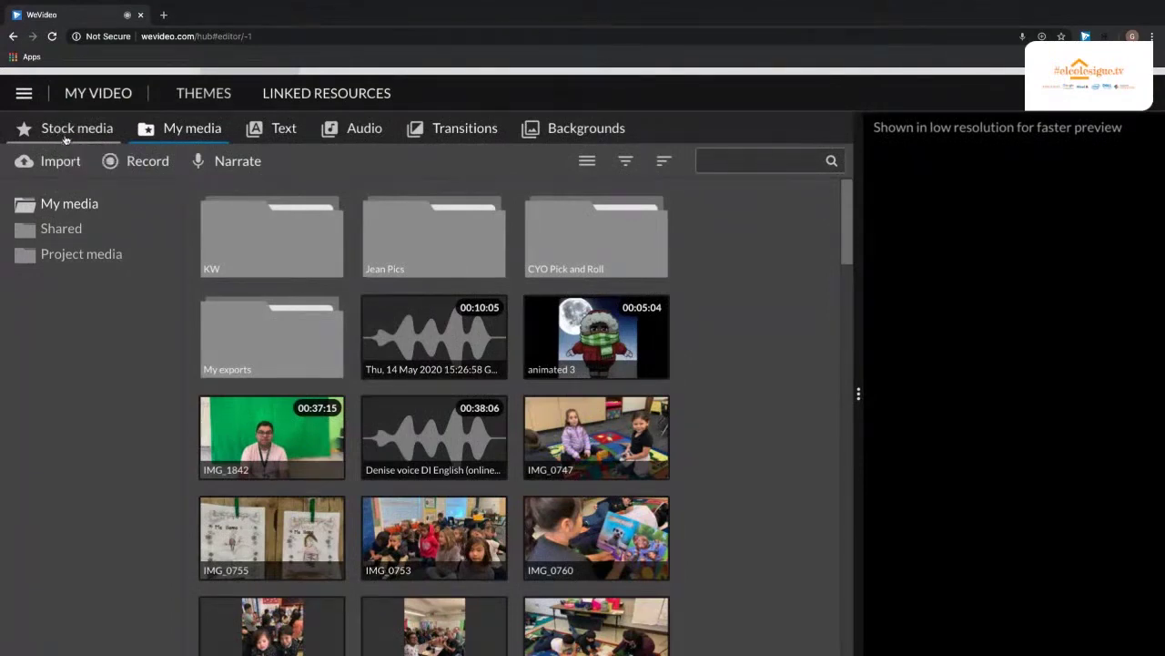
# Step: Browse the stock media library and search it for "bear"
pyautogui.click(66, 137)
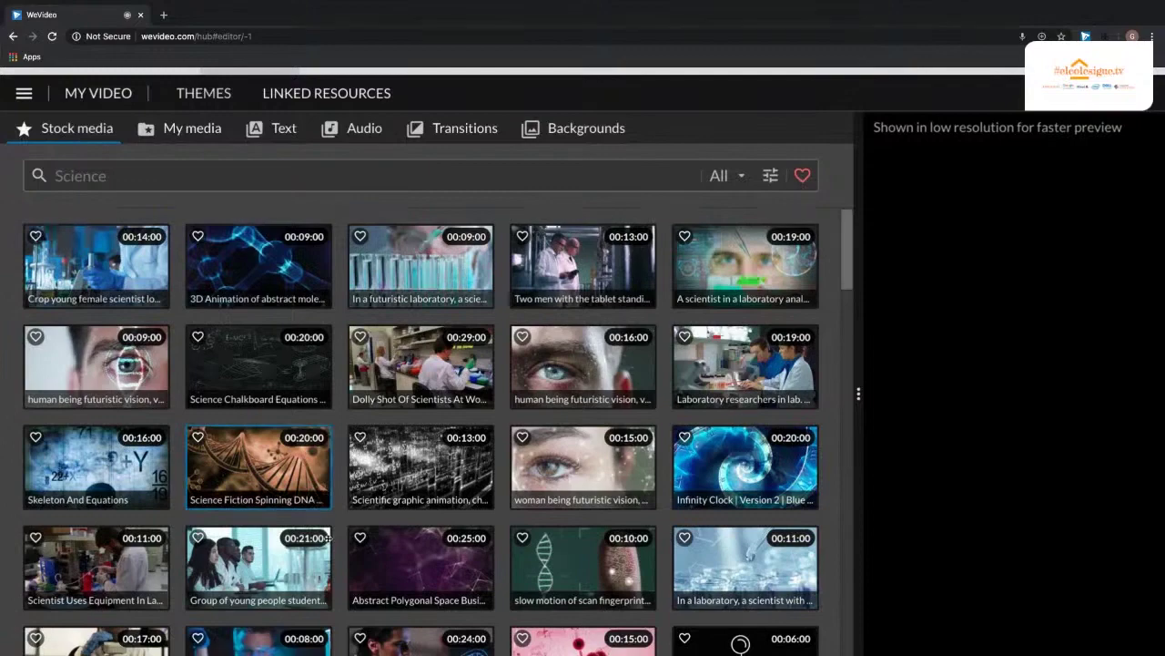
pyautogui.scroll(-2, 328, 526)
pyautogui.scroll(-2, 328, 527)
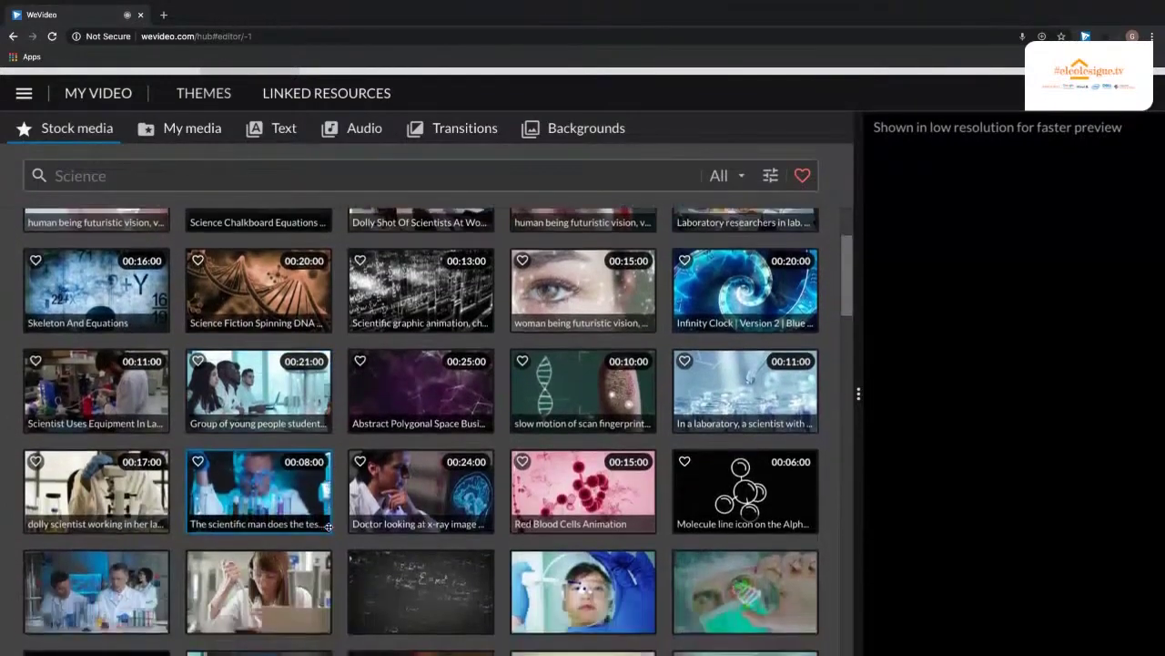
pyautogui.scroll(2, 328, 526)
pyautogui.scroll(5, 328, 527)
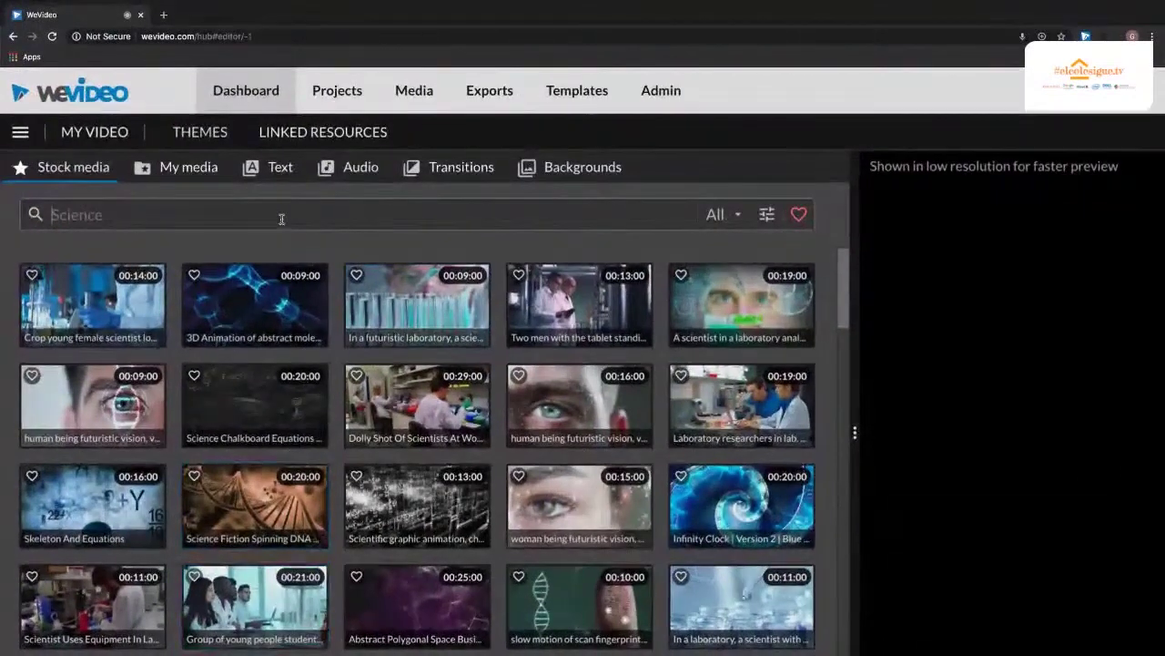
pyautogui.click(282, 218)
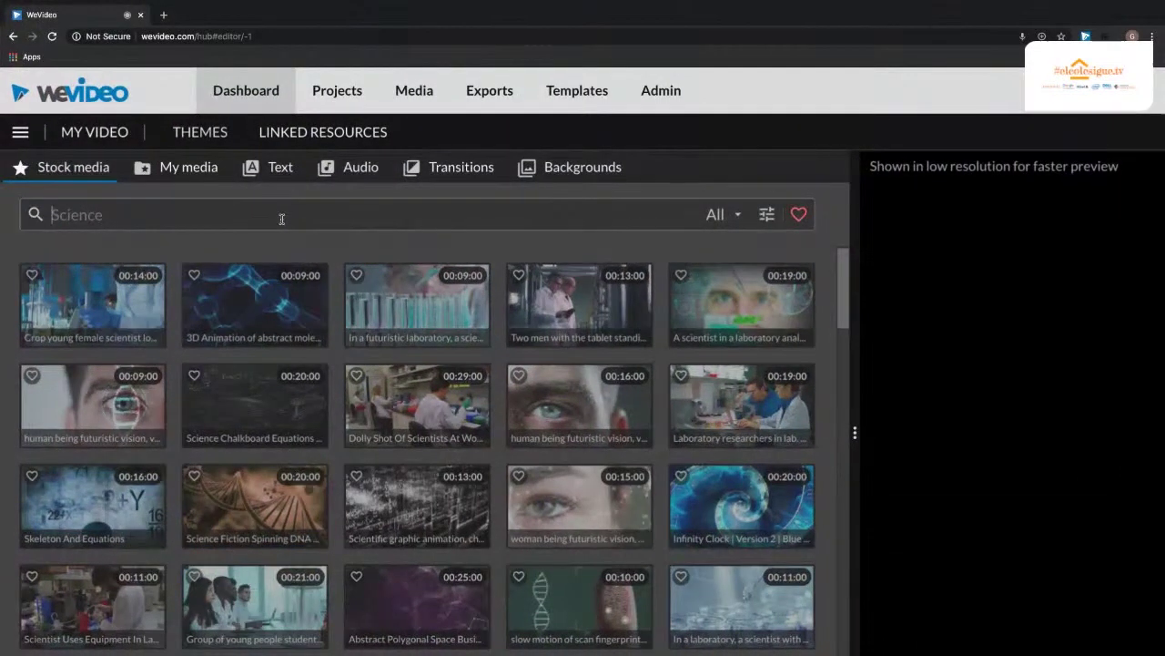
pyautogui.write('bear')
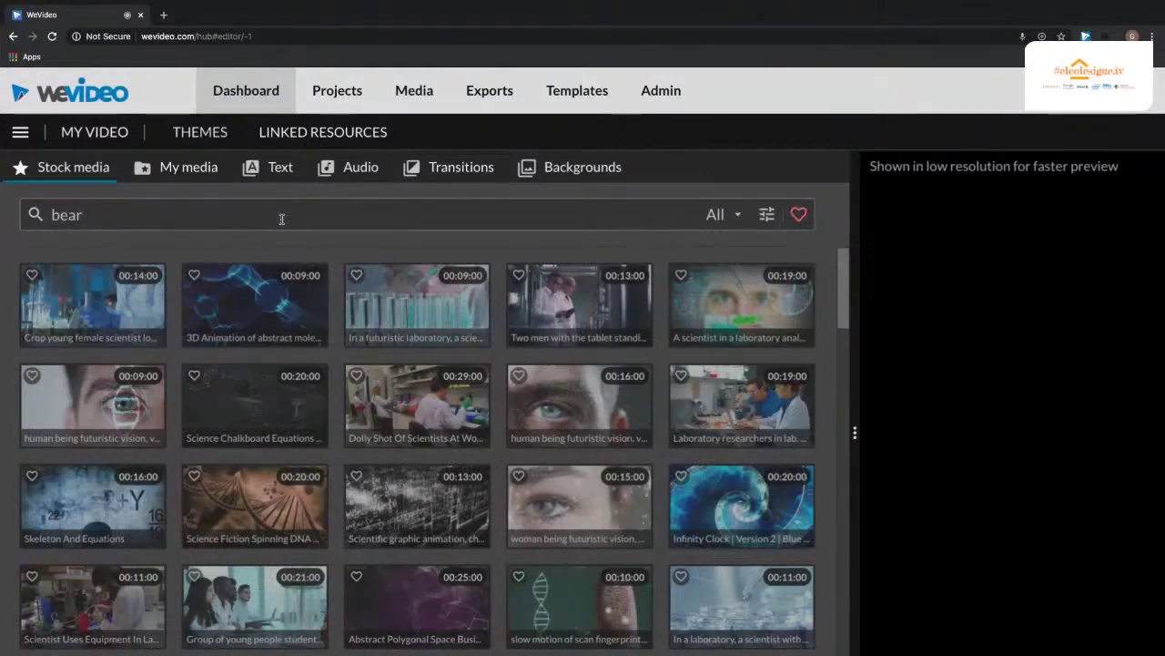
pyautogui.press('Return')
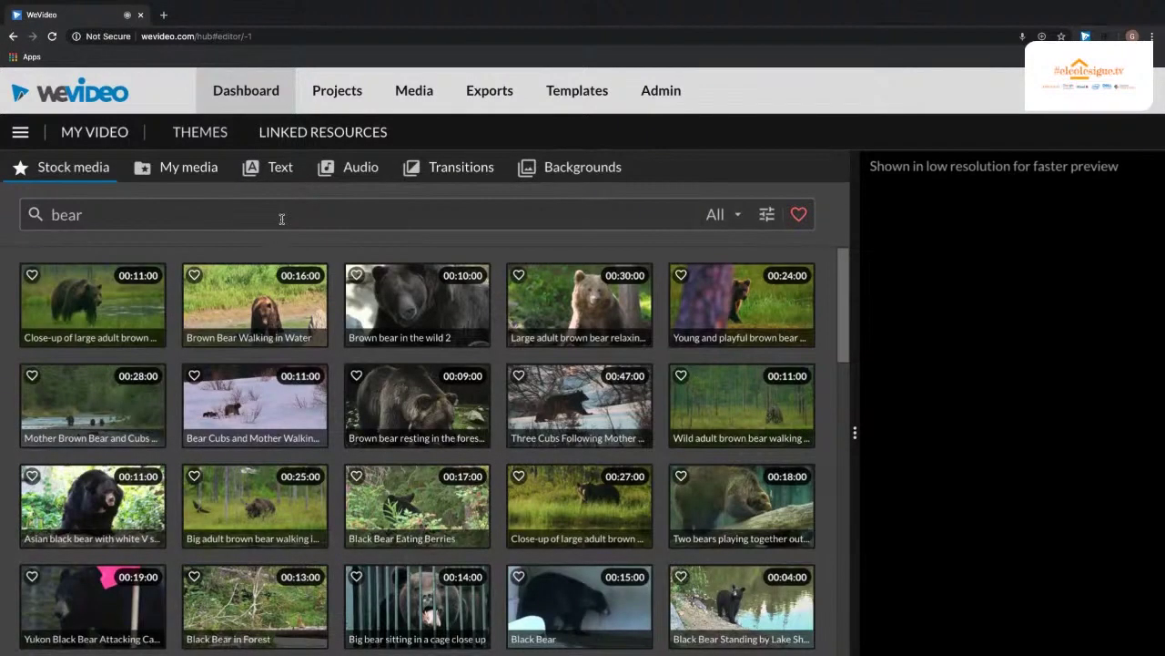
# Step: Examine the bear results filtered by Videos, Images and Audio in turn, and return the category filter to All
pyautogui.hotkey('ctrl', '-')
pyautogui.hotkey('ctrl', '-')
pyautogui.hotkey('ctrl', '-')
pyautogui.hotkey('ctrl', '-')
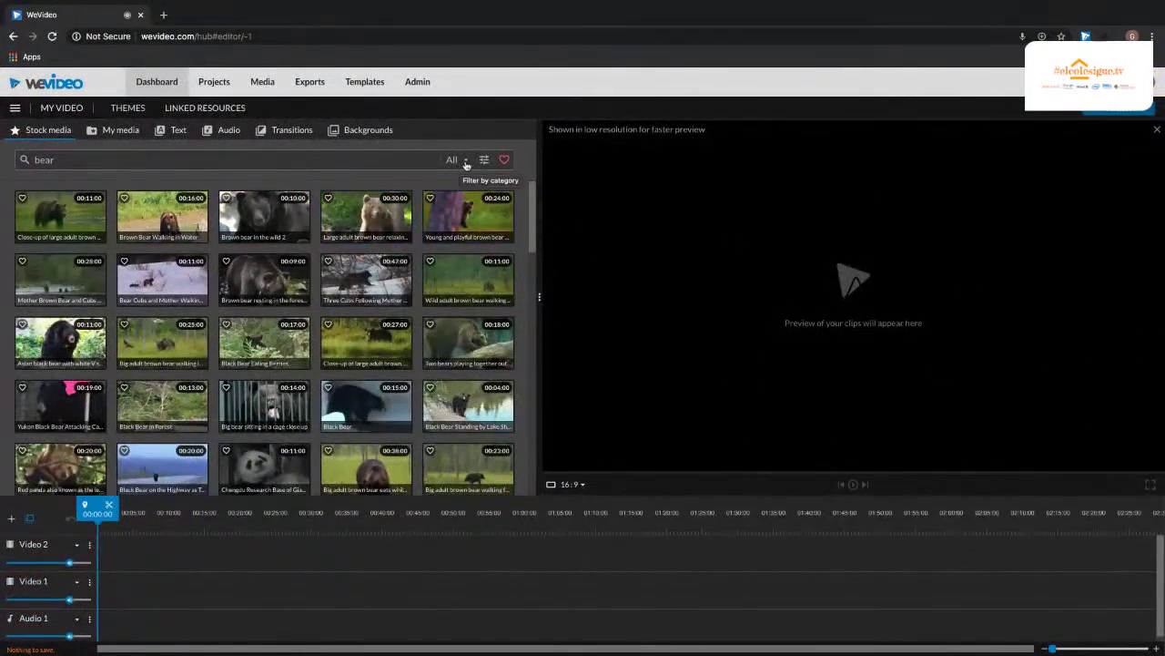
pyautogui.click(466, 163)
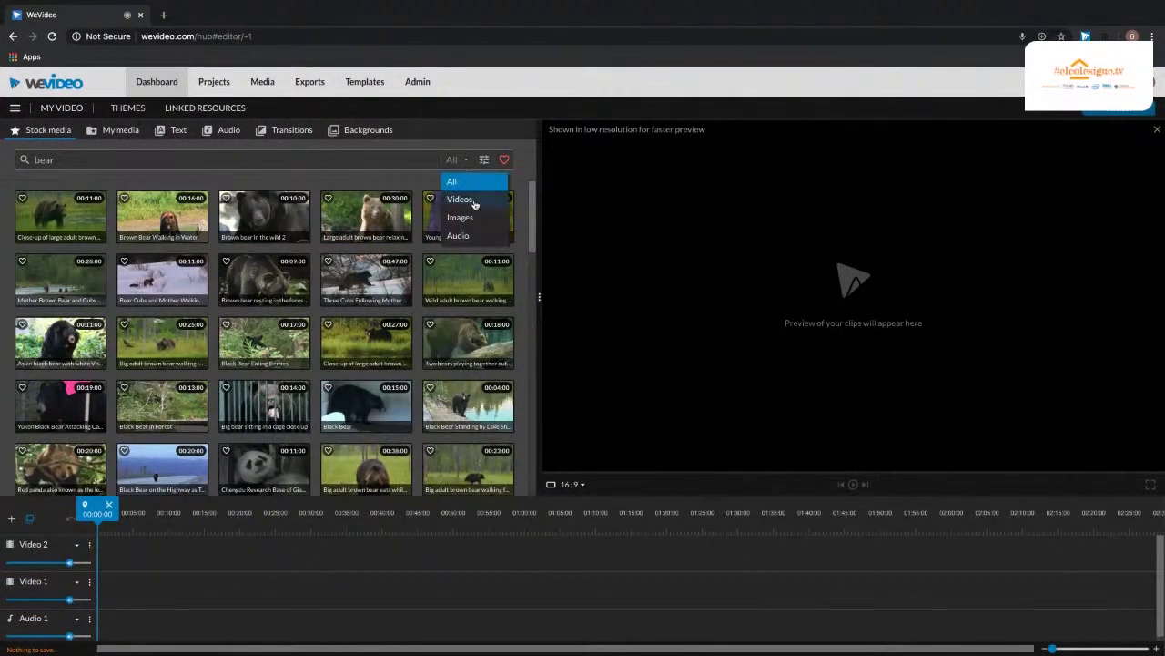
pyautogui.click(470, 200)
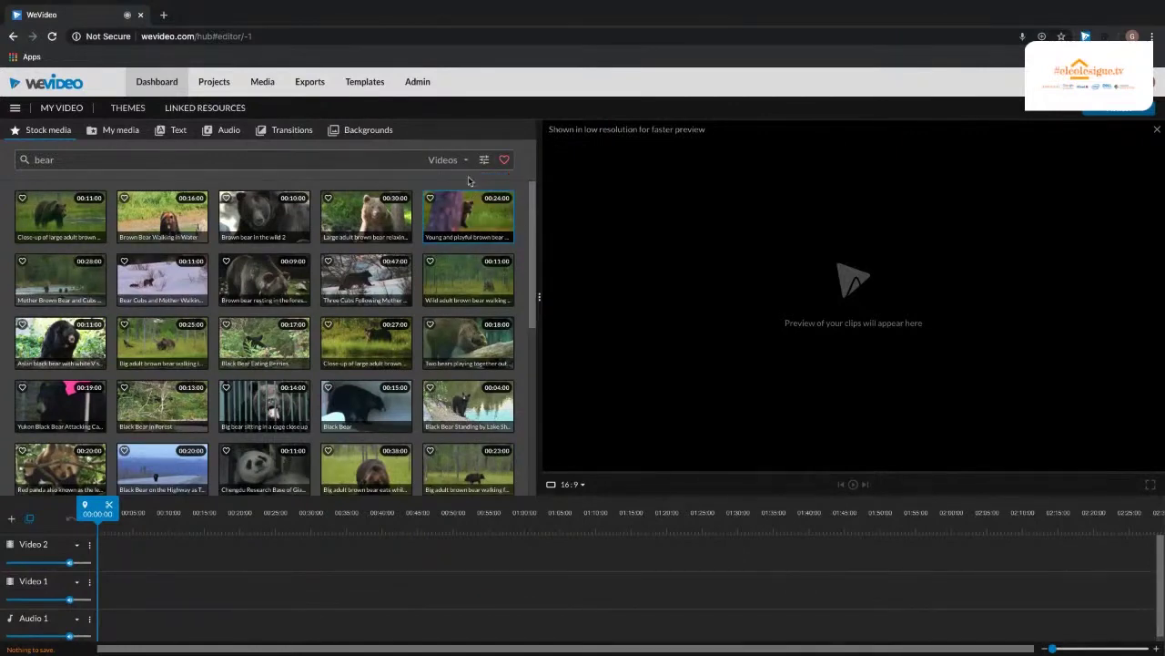
pyautogui.click(467, 162)
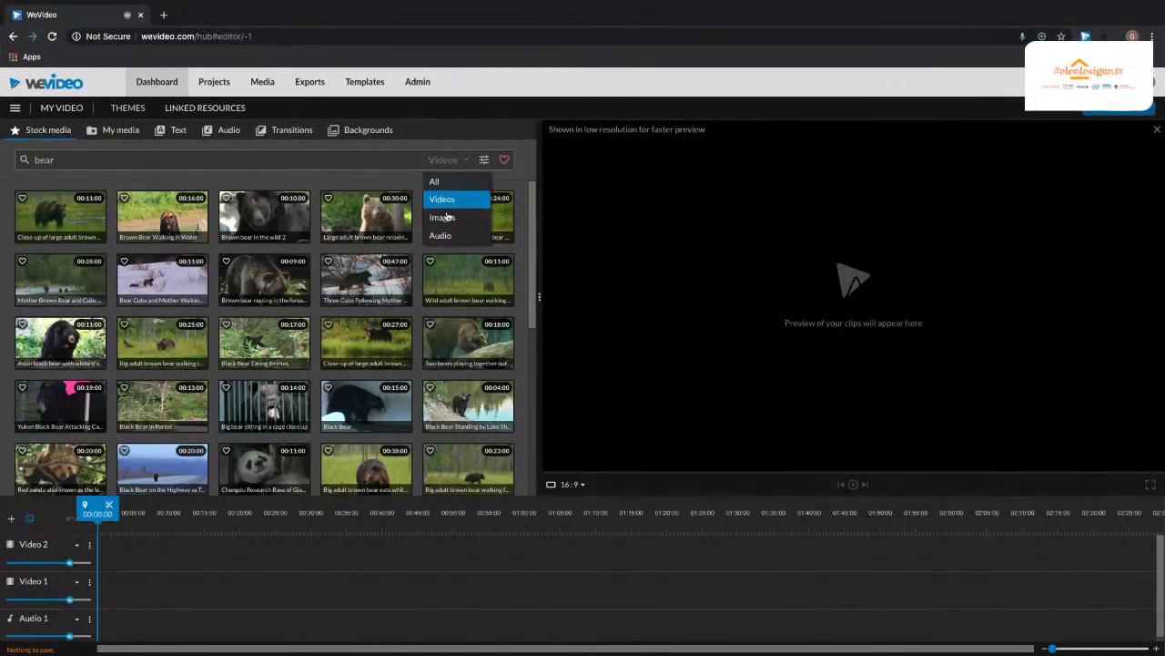
pyautogui.click(446, 217)
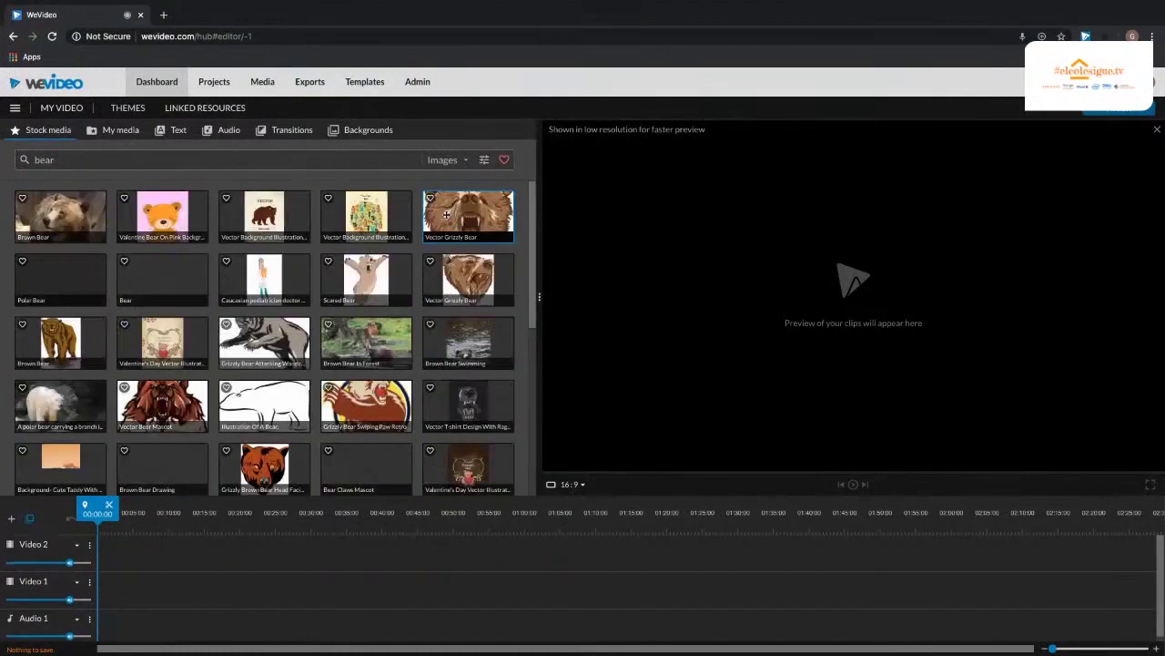
pyautogui.click(465, 162)
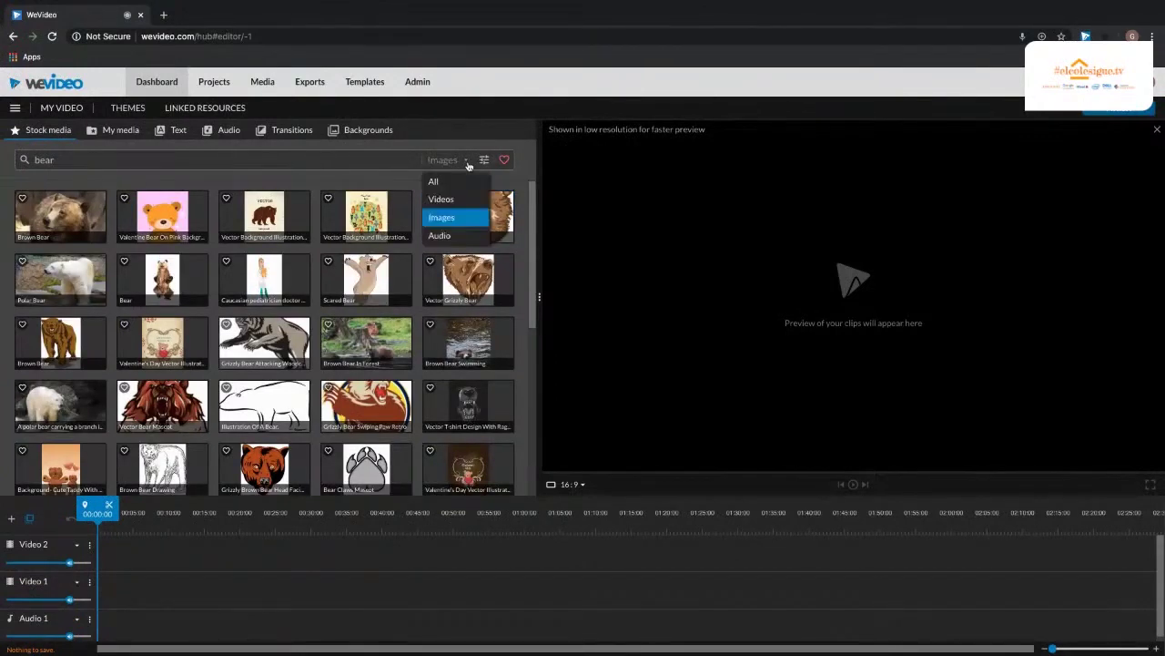
pyautogui.click(449, 236)
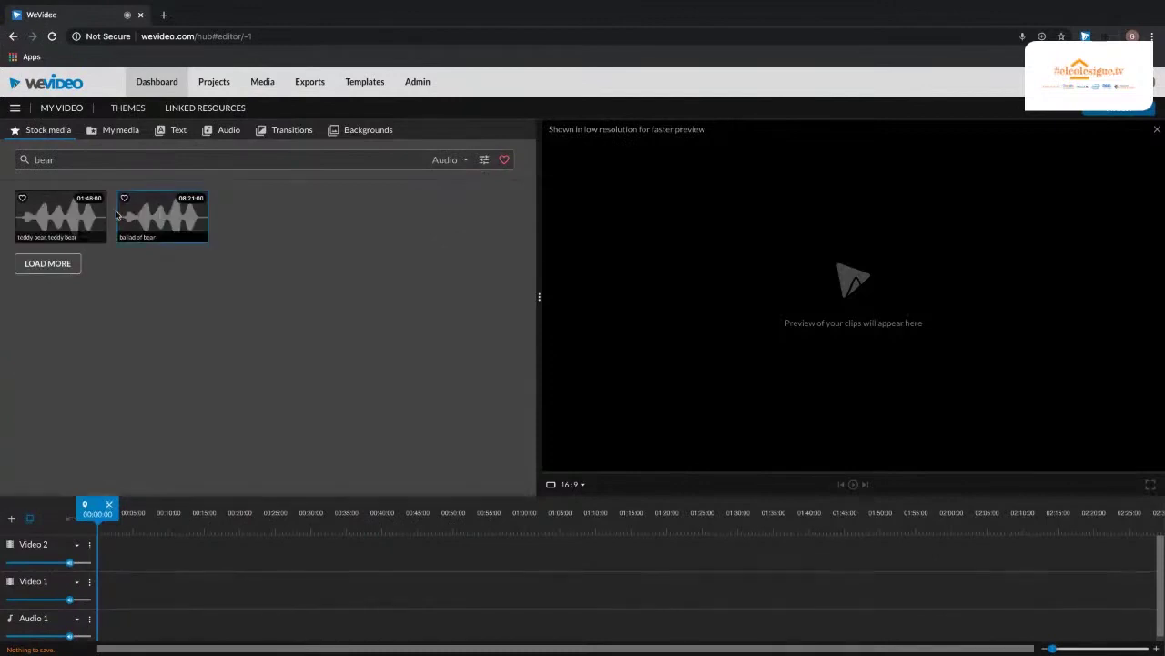
pyautogui.click(466, 162)
pyautogui.click(457, 184)
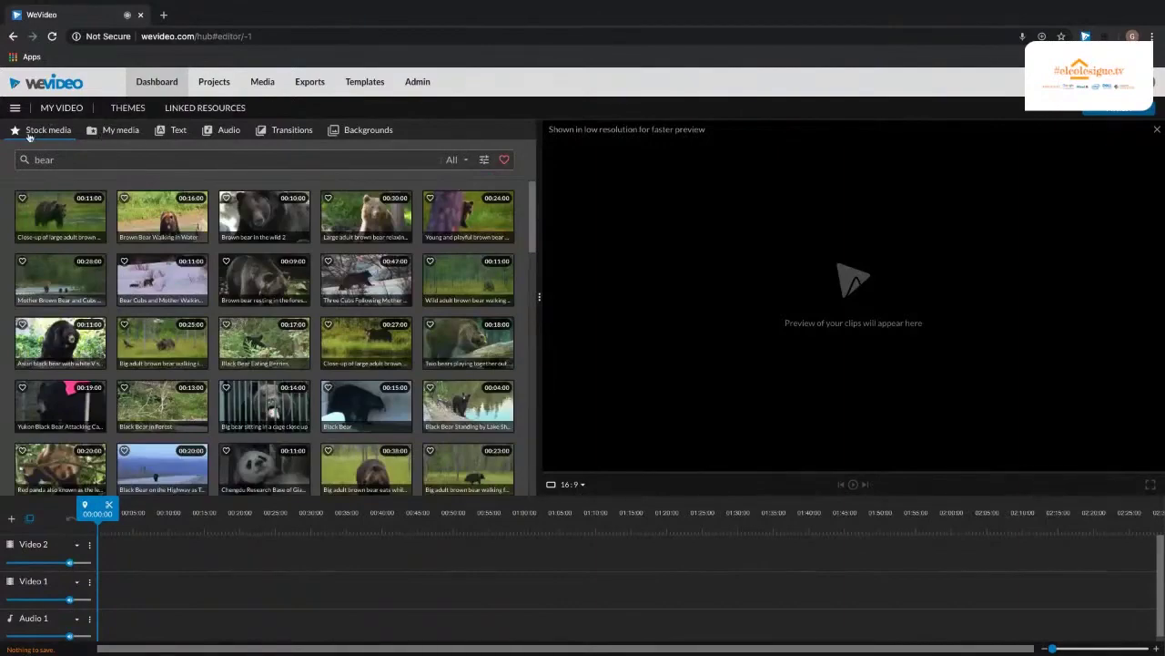
pyautogui.hotkey('ctrl', '+')
pyautogui.hotkey('ctrl', '+')
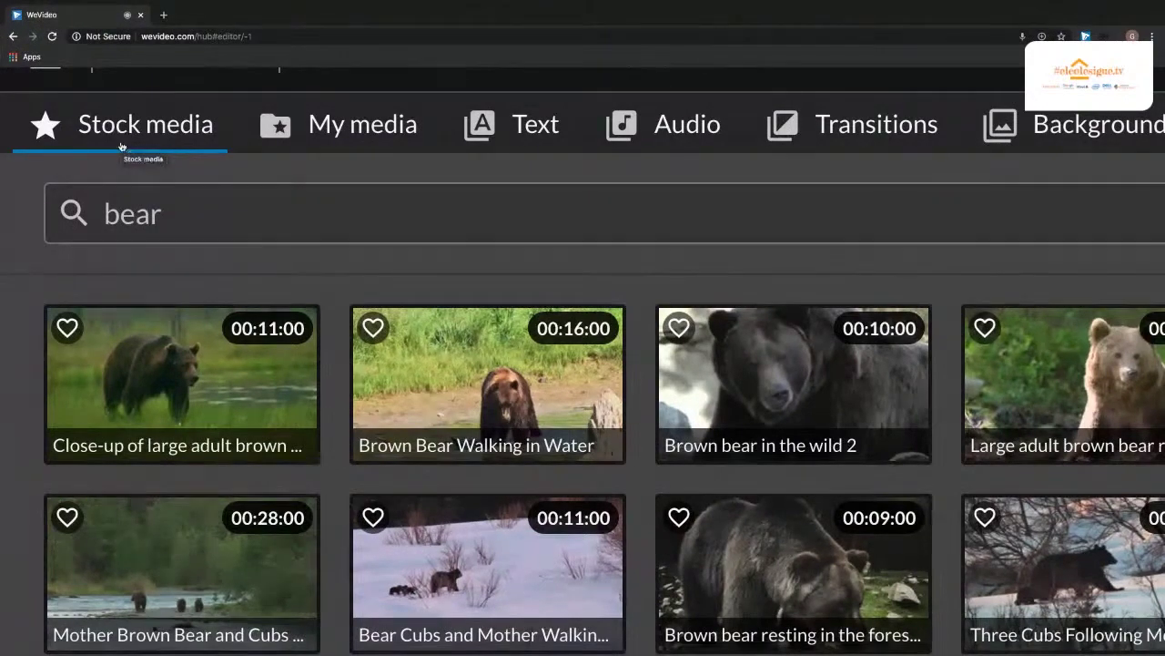
pyautogui.hotkey('ctrl', '0')
pyautogui.hotkey('ctrl', '-')
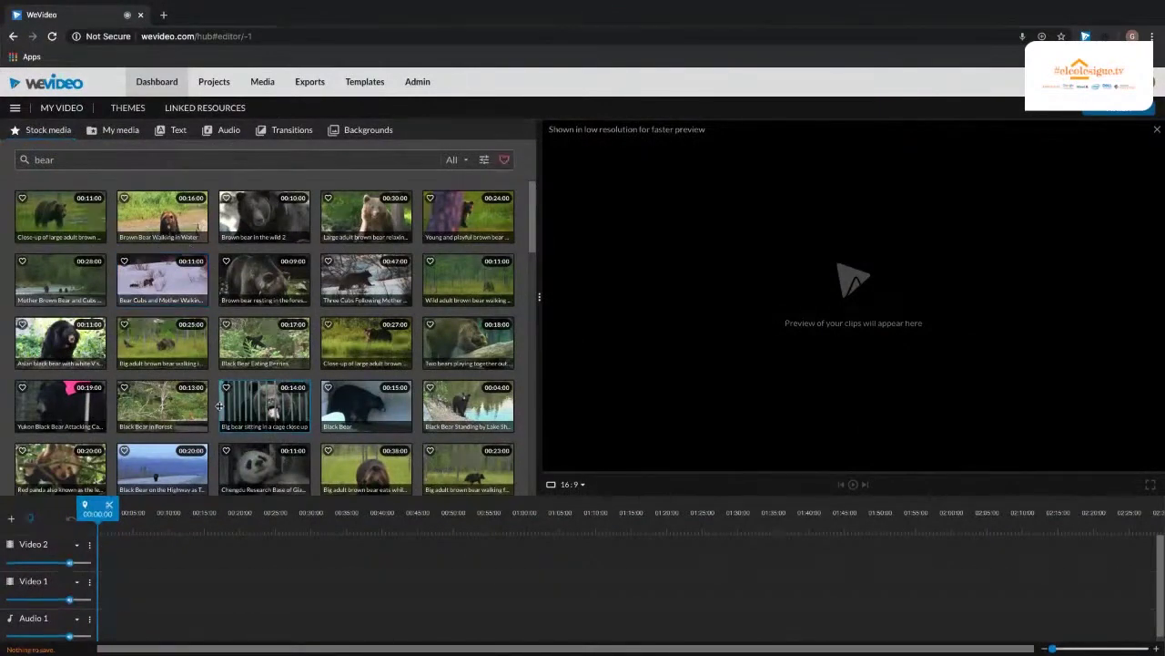
# Step: Place the 11-second close-up brown bear clip at the start of Video 1, followed by the 25-second big adult brown bear clip
pyautogui.moveTo(64, 217); pyautogui.dragTo(110, 586)
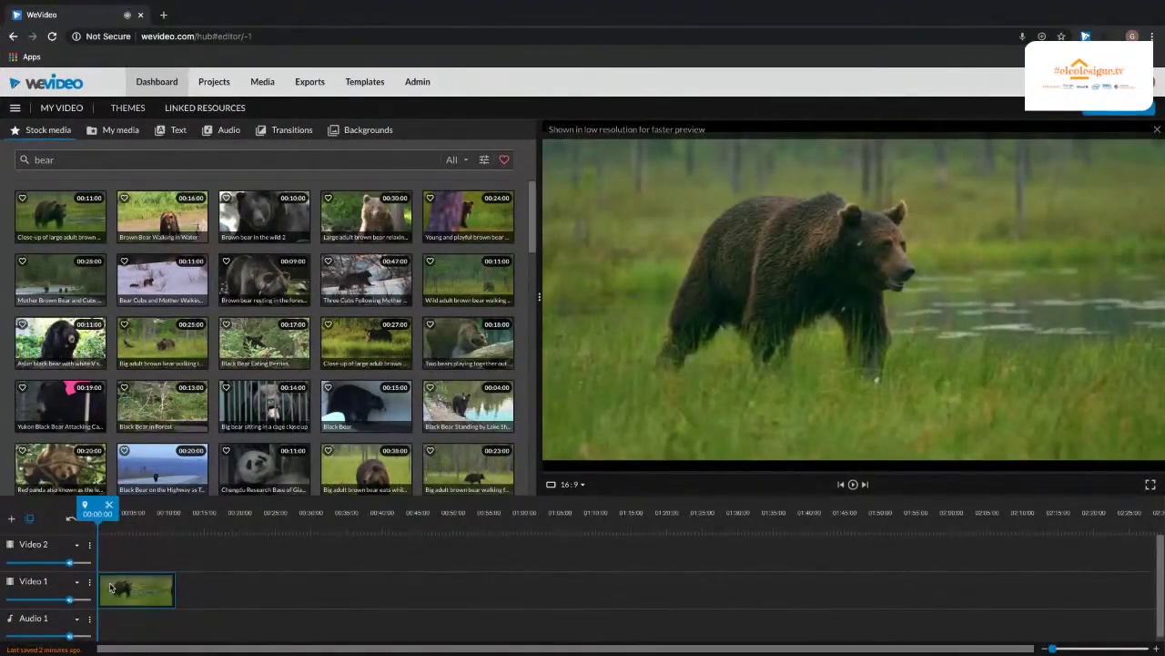
pyautogui.click(160, 339)
pyautogui.moveTo(252, 500); pyautogui.dragTo(192, 586)
# Step: Play the timeline from near the end of the first bear clip into the second clip
pyautogui.moveTo(166, 506); pyautogui.dragTo(162, 507)
pyautogui.press('space')
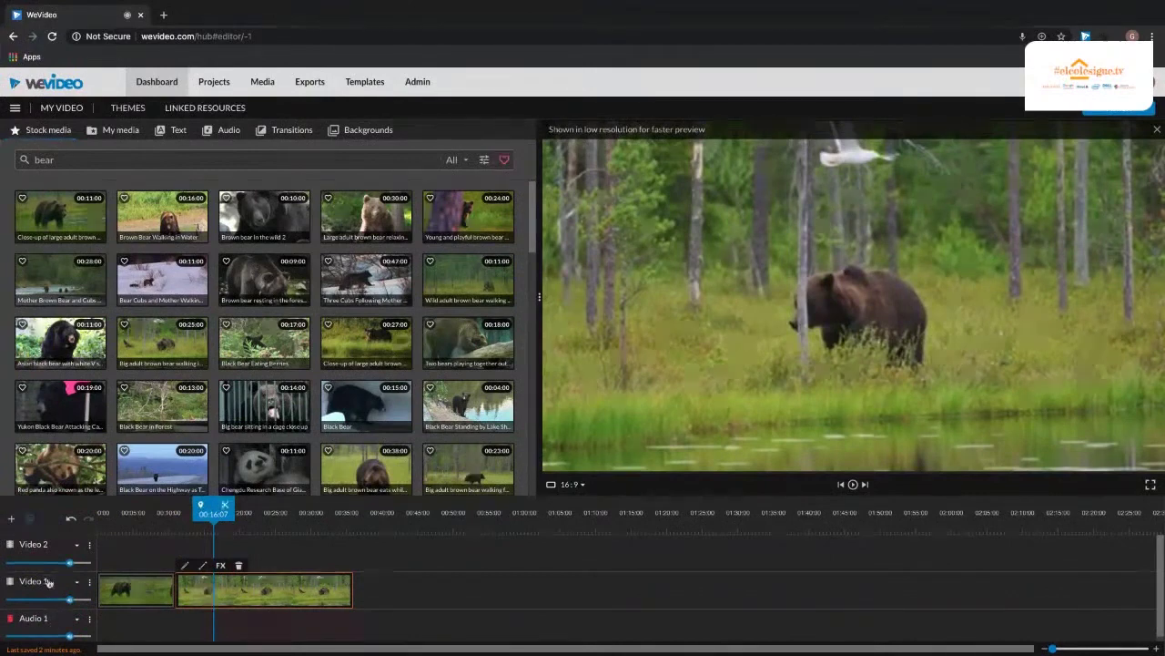
pyautogui.click(54, 544)
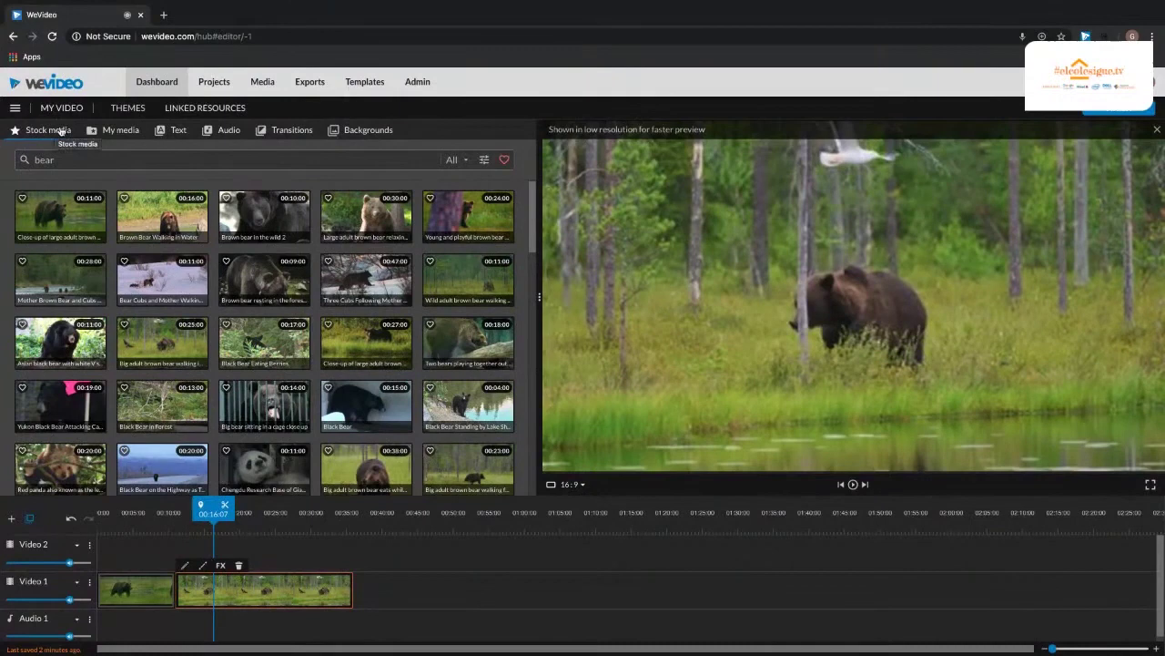
# Step: Browse the photos, videos and recordings stored in the personal media library
pyautogui.click(110, 134)
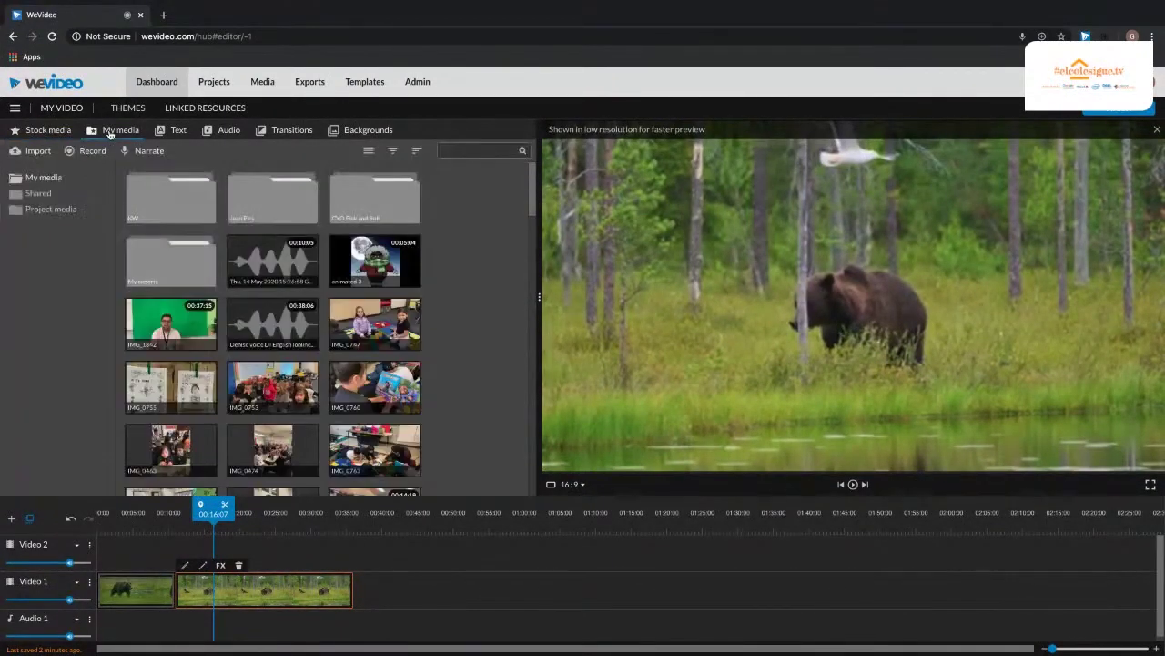
pyautogui.scroll(-10, 273, 398)
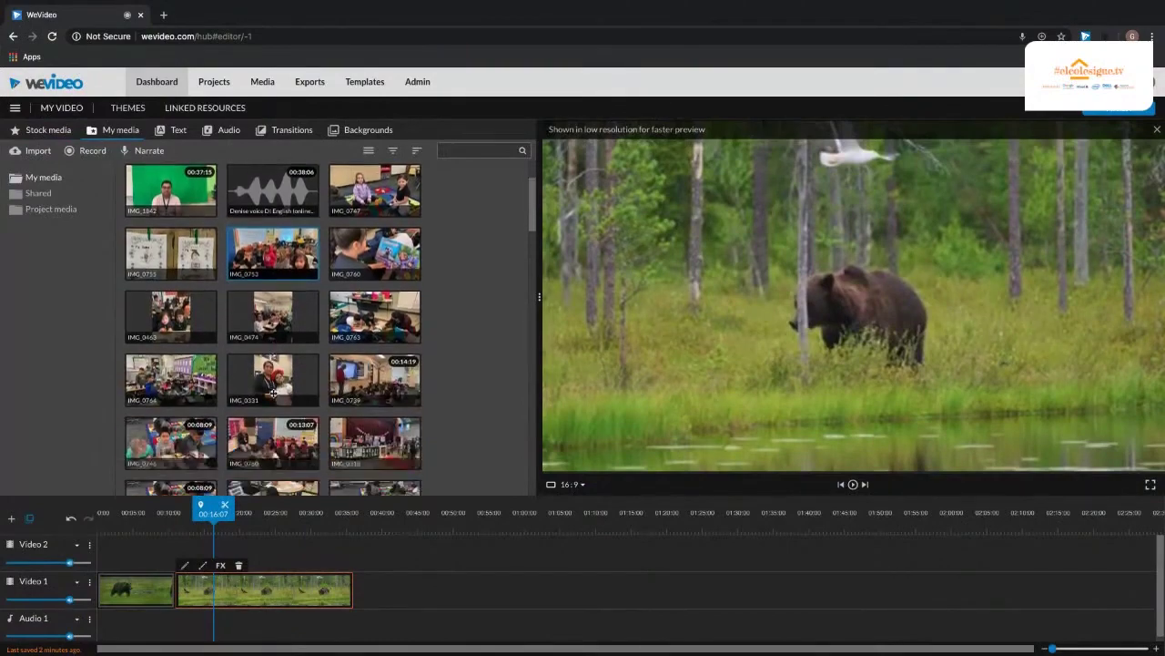
pyautogui.scroll(-10, 273, 398)
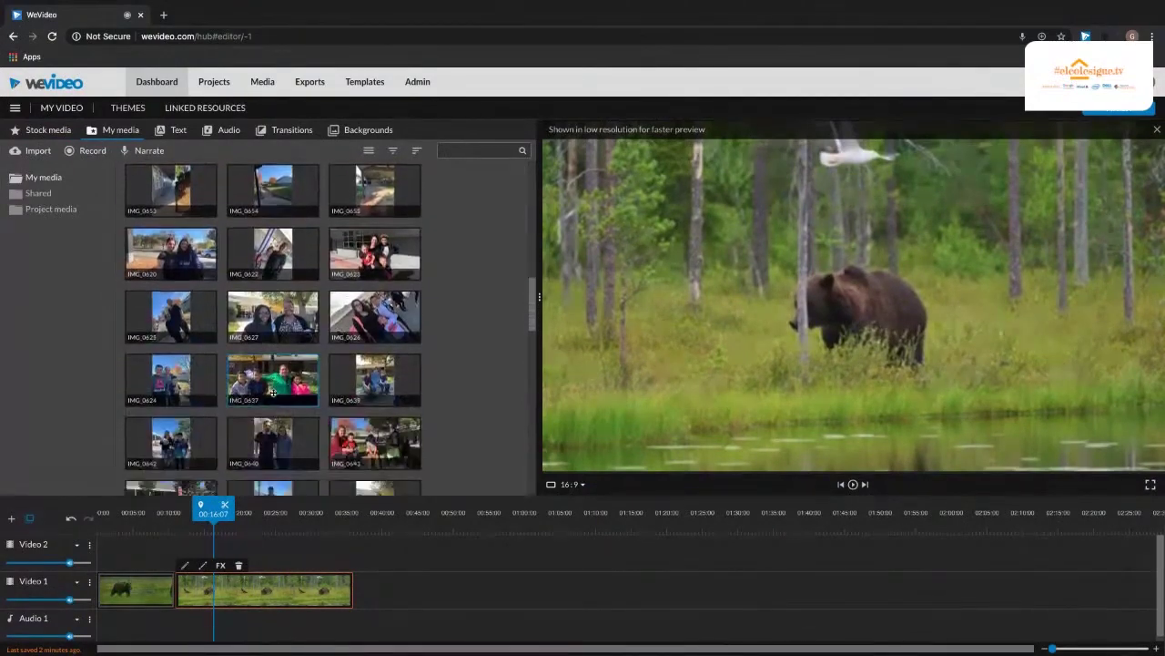
pyautogui.scroll(10, 273, 393)
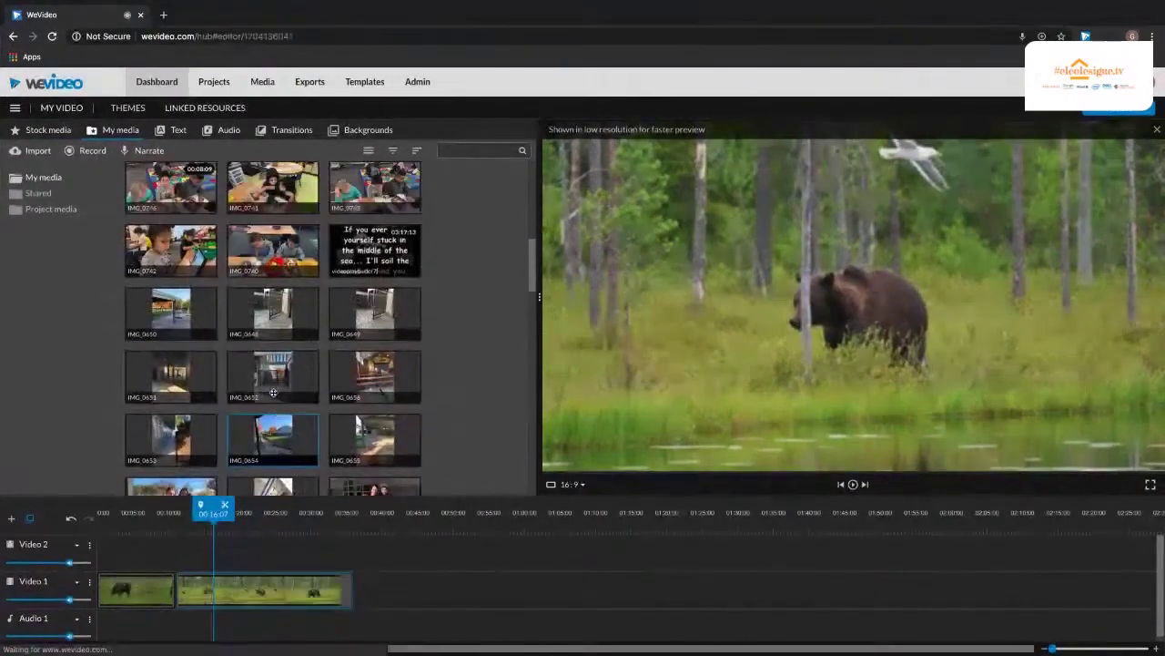
pyautogui.scroll(5, 273, 394)
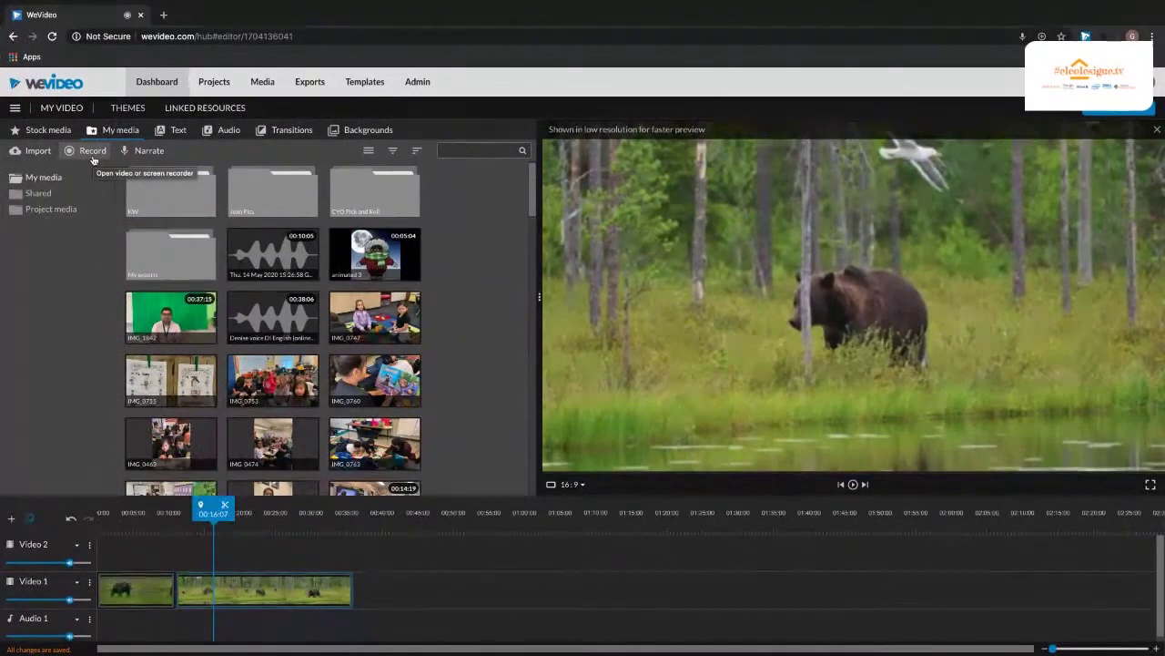
# Step: Examine the webcam and screen recording options and the voice narration recorder, closing each without recording
pyautogui.click(92, 151)
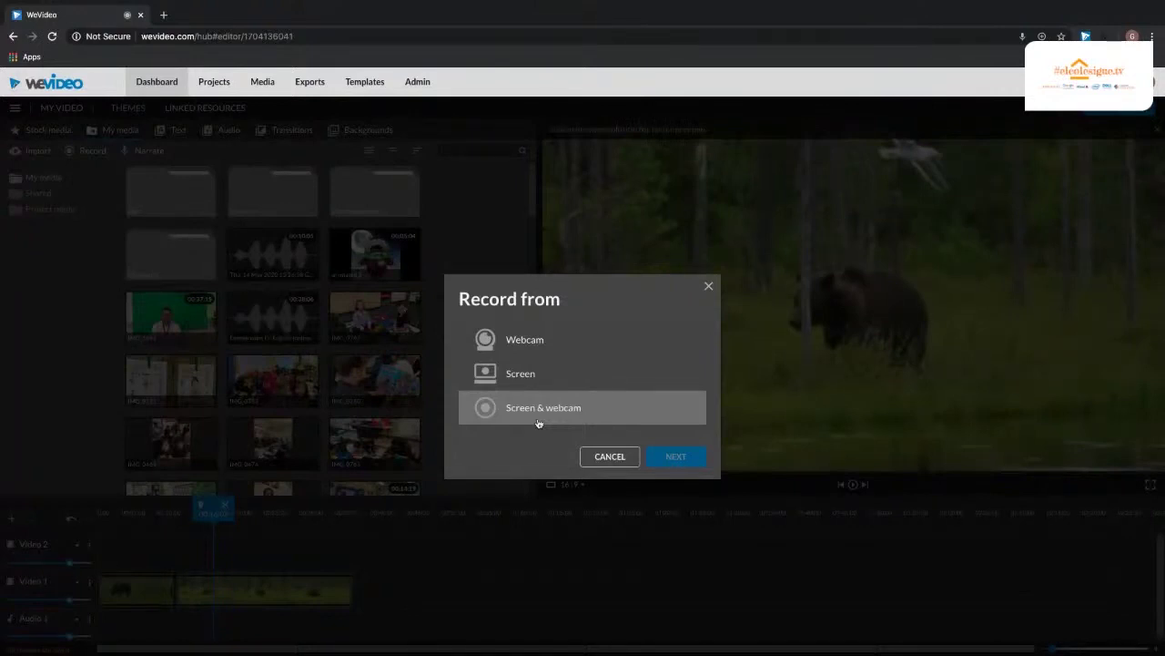
pyautogui.click(609, 456)
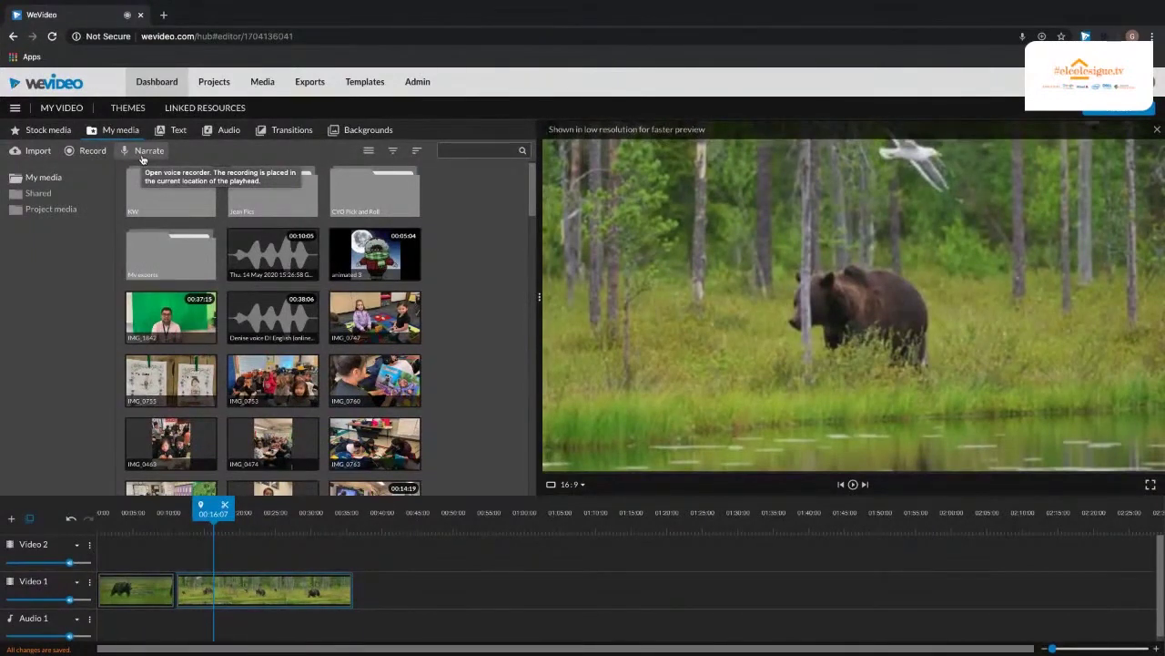
pyautogui.click(142, 159)
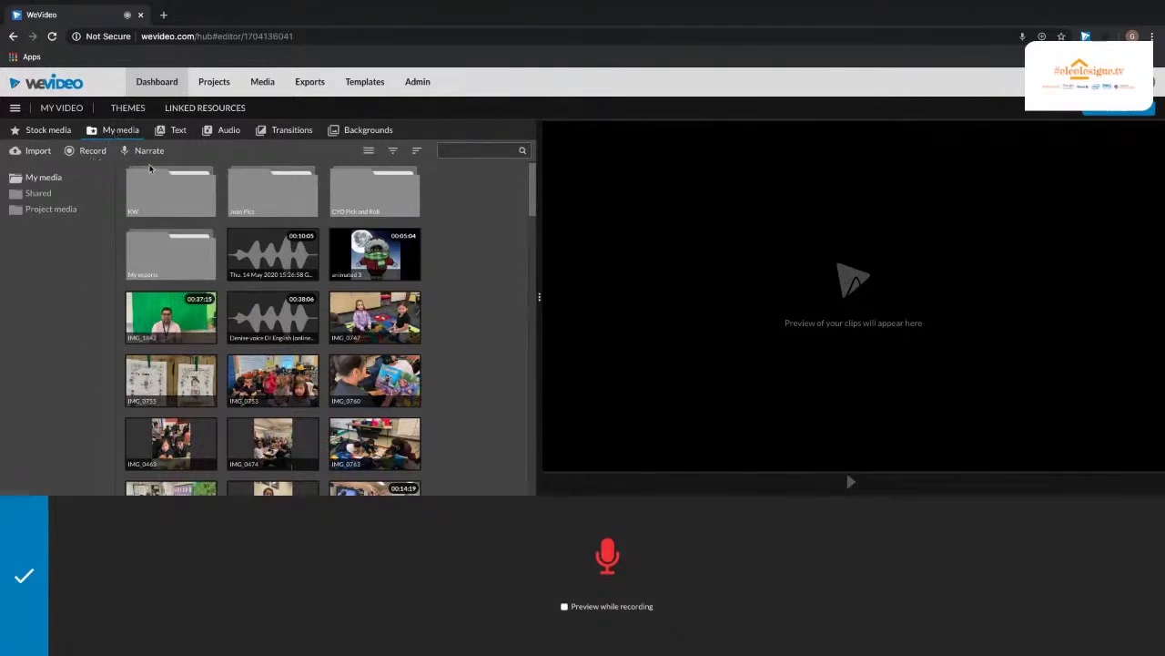
pyautogui.click(11, 566)
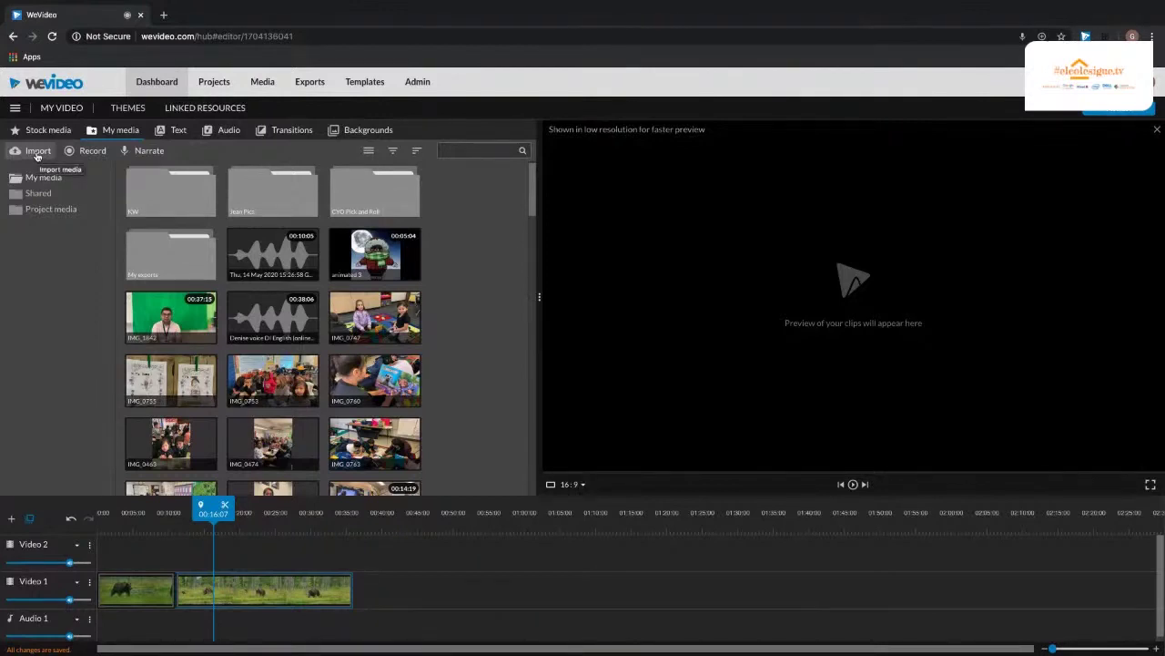
# Step: Examine the media import options, including the social site and cloud sources, and close them without importing
pyautogui.click(37, 152)
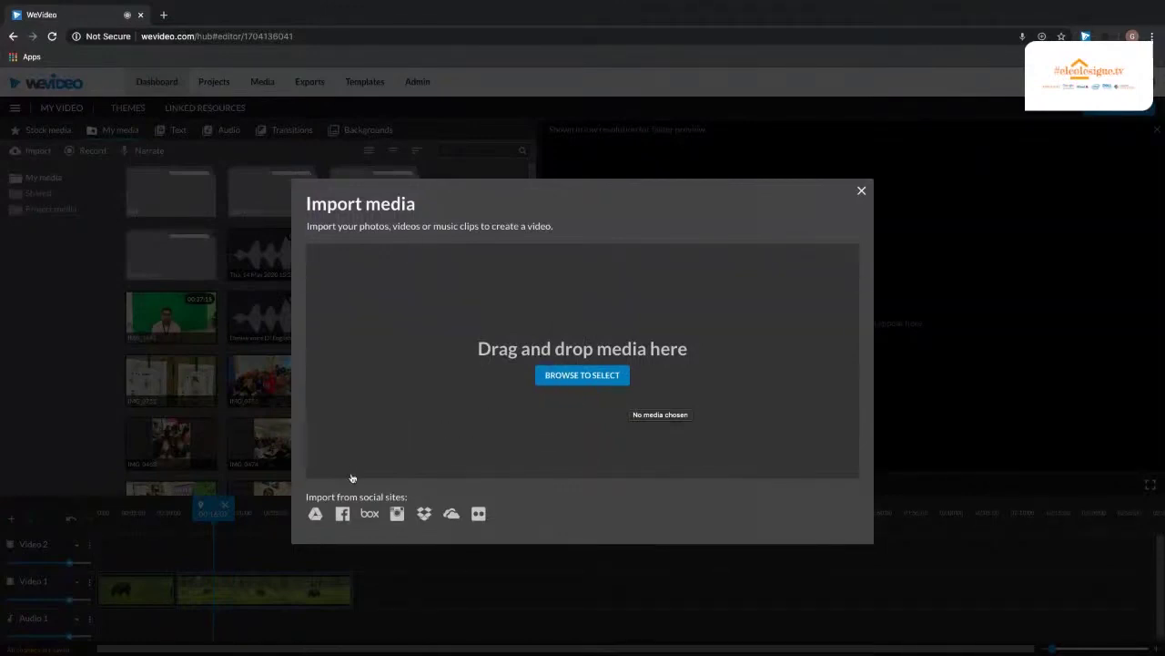
pyautogui.scroll(5, 315, 533)
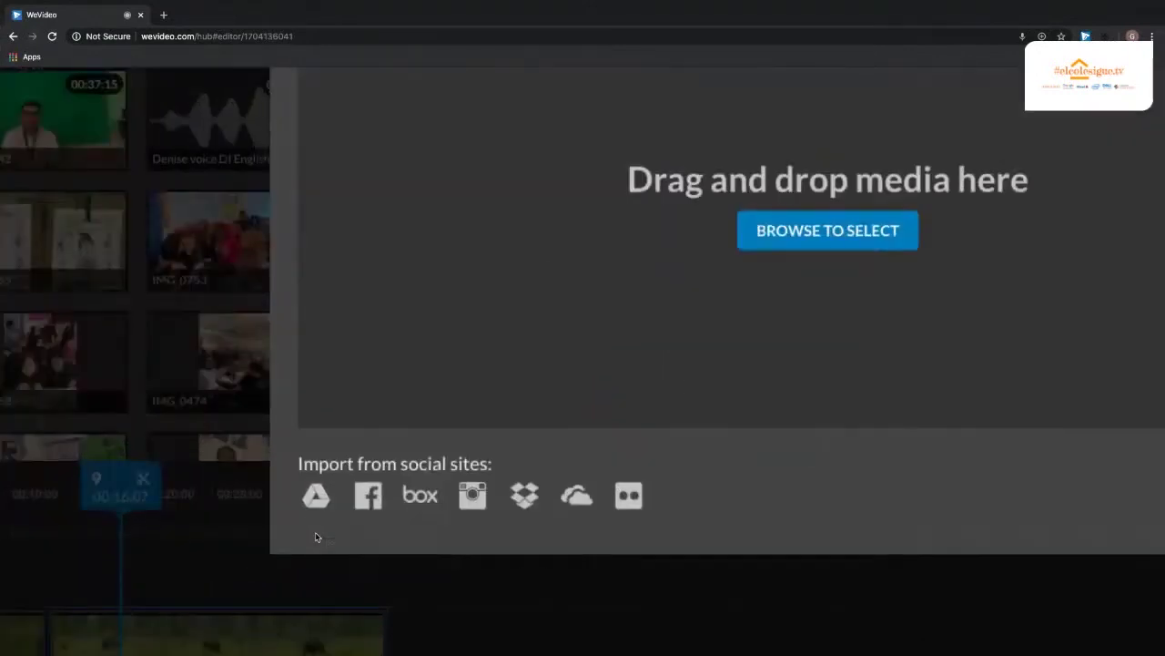
pyautogui.scroll(3, 315, 532)
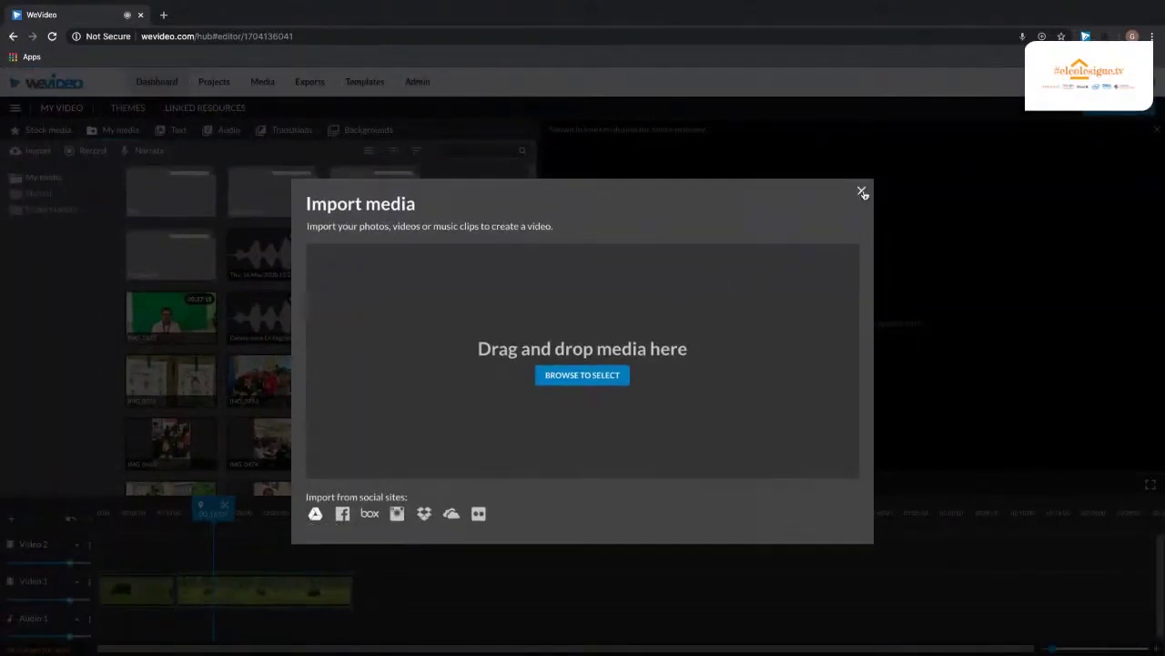
pyautogui.click(862, 192)
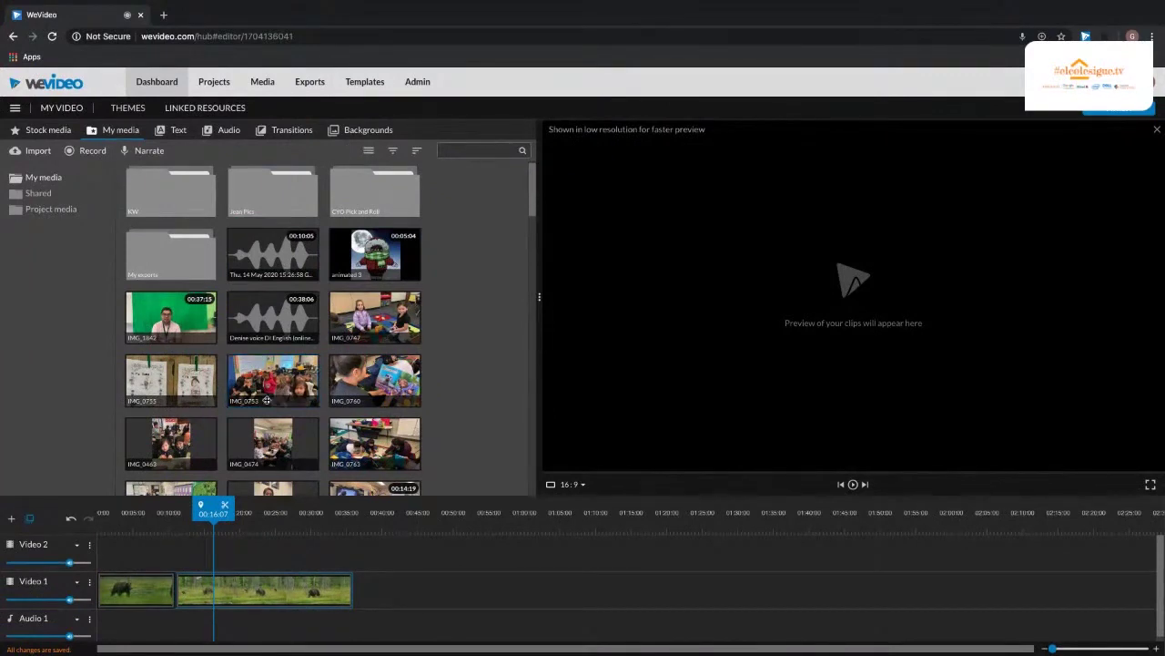
# Step: Insert the Slides - Title motion text at the start of Video 1, pushing the bear clips along the timeline
pyautogui.click(166, 133)
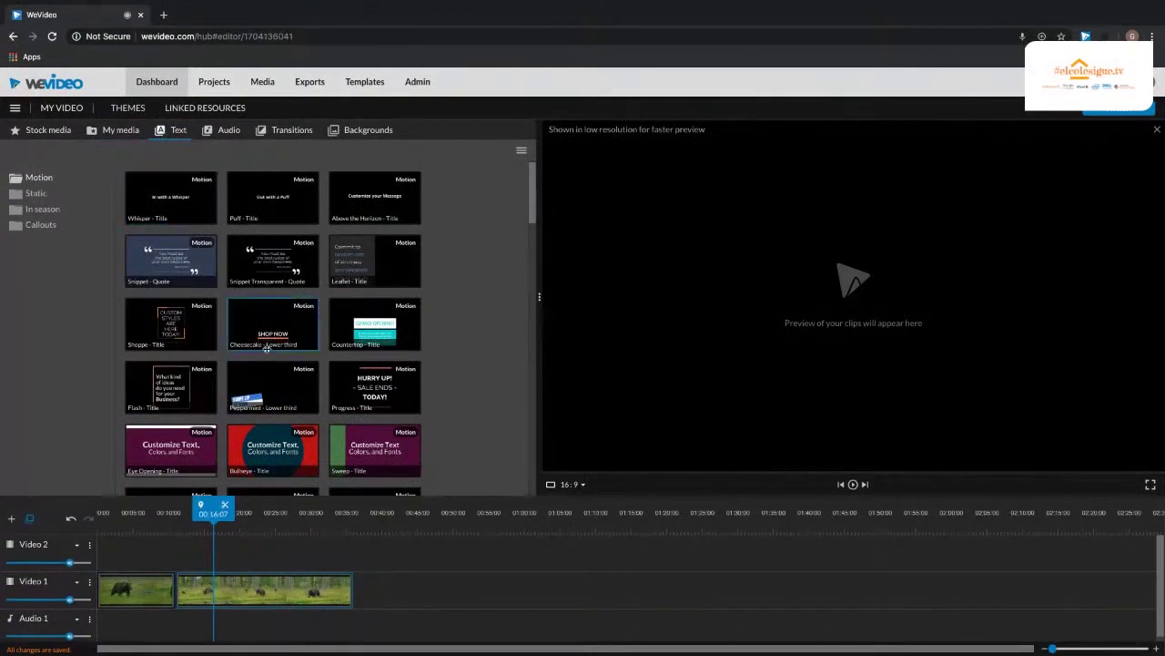
pyautogui.scroll(-3, 266, 349)
pyautogui.scroll(-3, 266, 348)
pyautogui.scroll(-6, 266, 348)
pyautogui.scroll(-2, 266, 349)
pyautogui.scroll(-1, 266, 349)
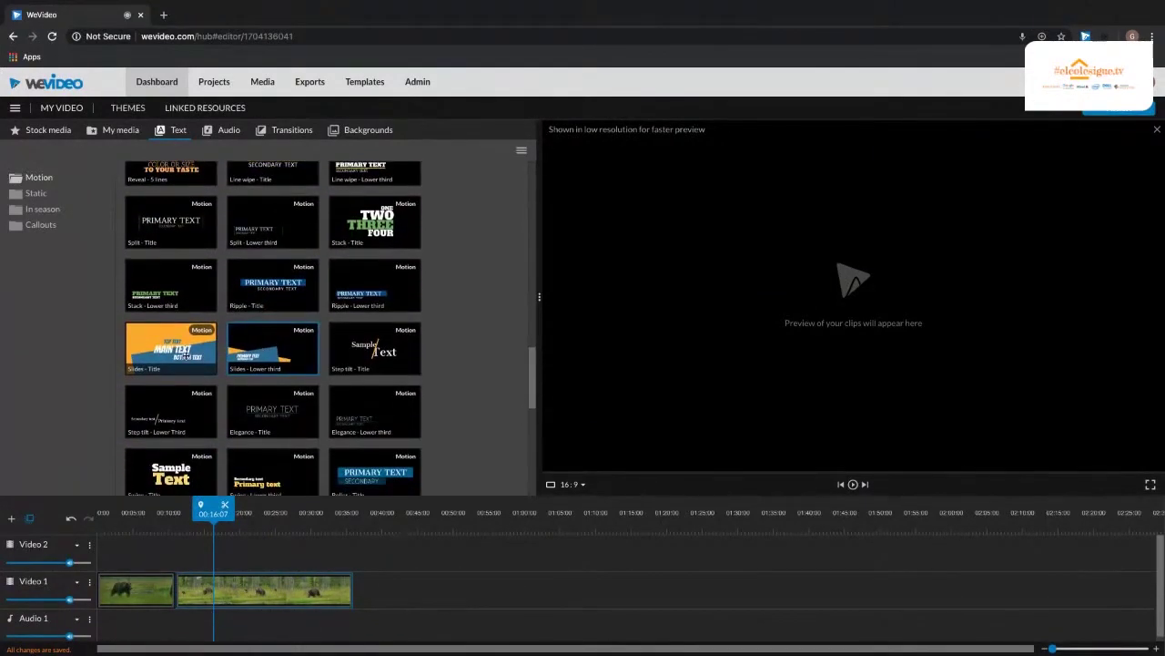
pyautogui.moveTo(165, 342); pyautogui.dragTo(113, 581)
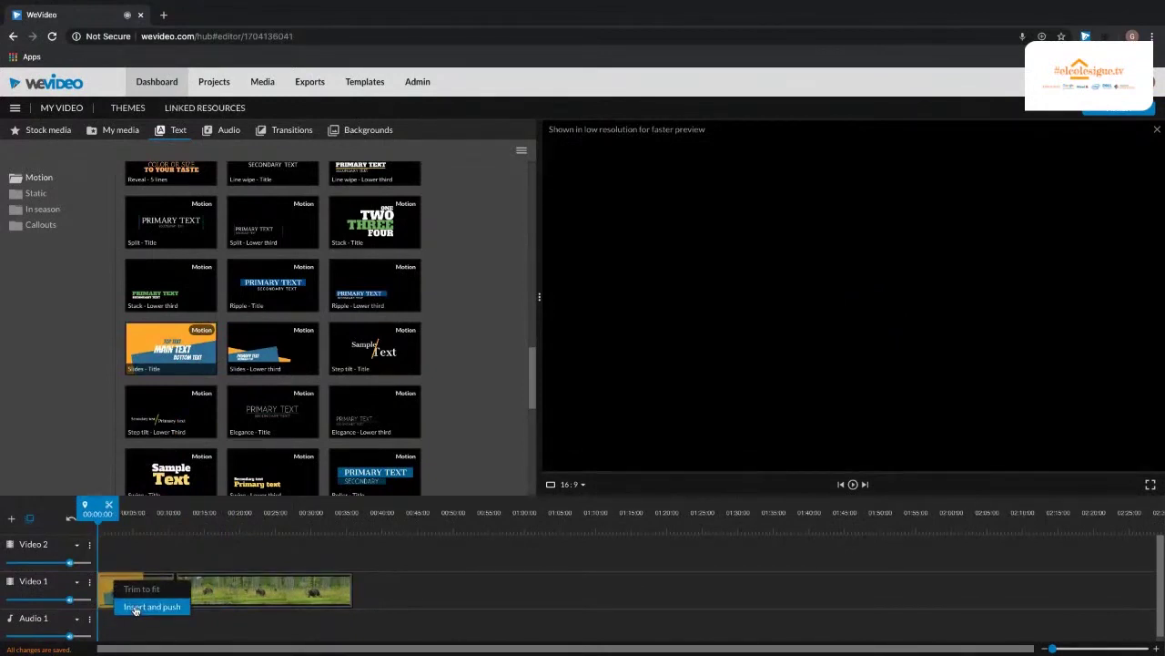
pyautogui.click(136, 606)
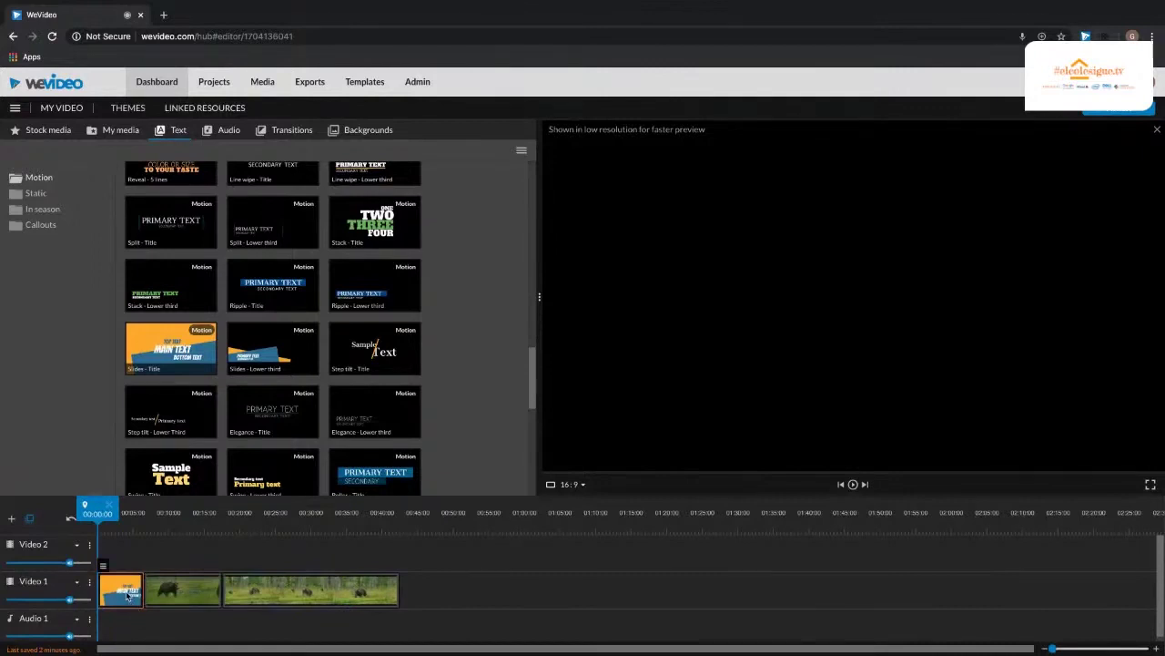
# Step: Set the Slides title's top text to "My", main text to "Bear" and bottom text to "Project"
pyautogui.doubleClick(128, 596)
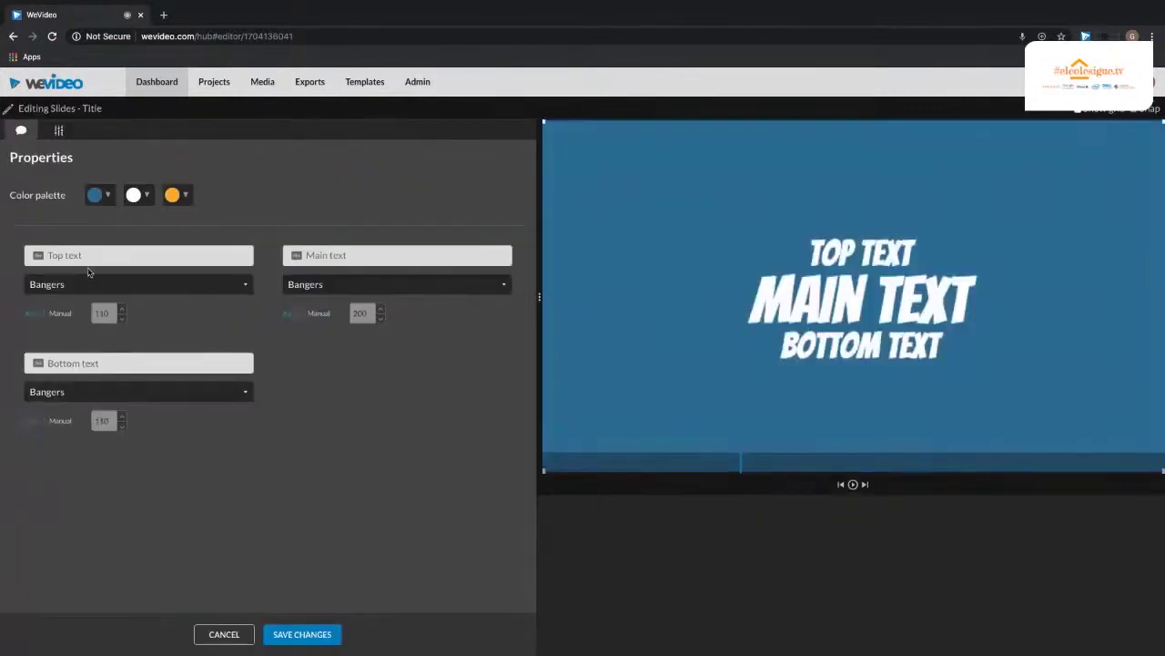
pyautogui.click(85, 253)
pyautogui.write('Muy')
pyautogui.write('y')
pyautogui.click(328, 253)
pyautogui.write('Bea')
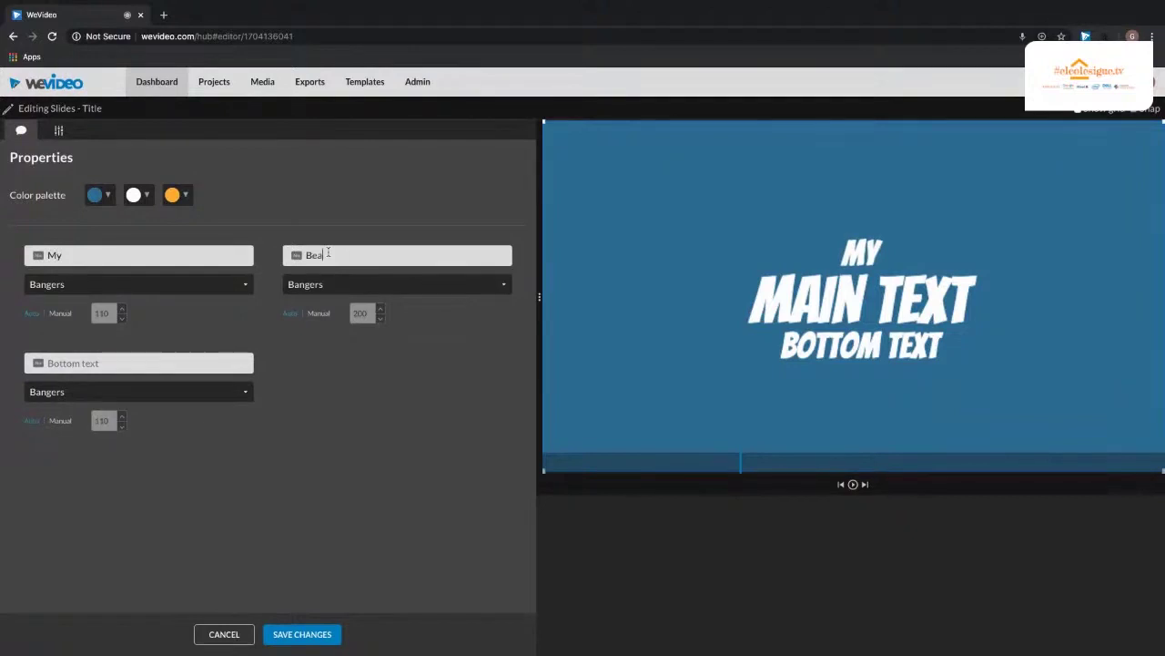
pyautogui.write('r')
pyautogui.click(147, 360)
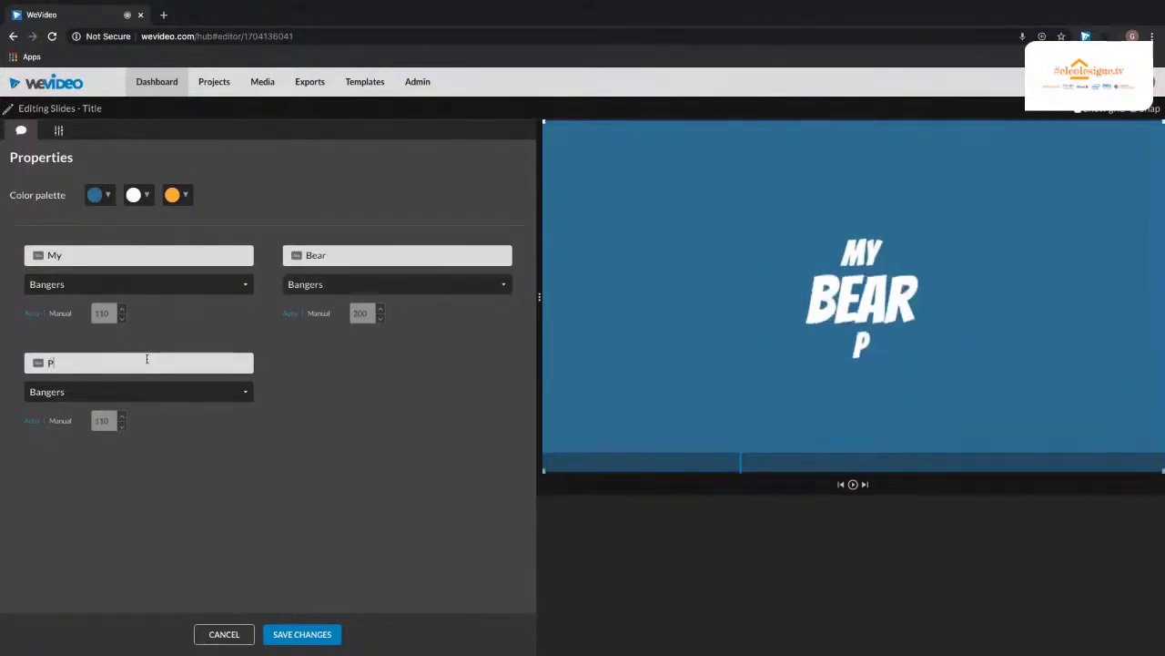
pyautogui.write('Project')
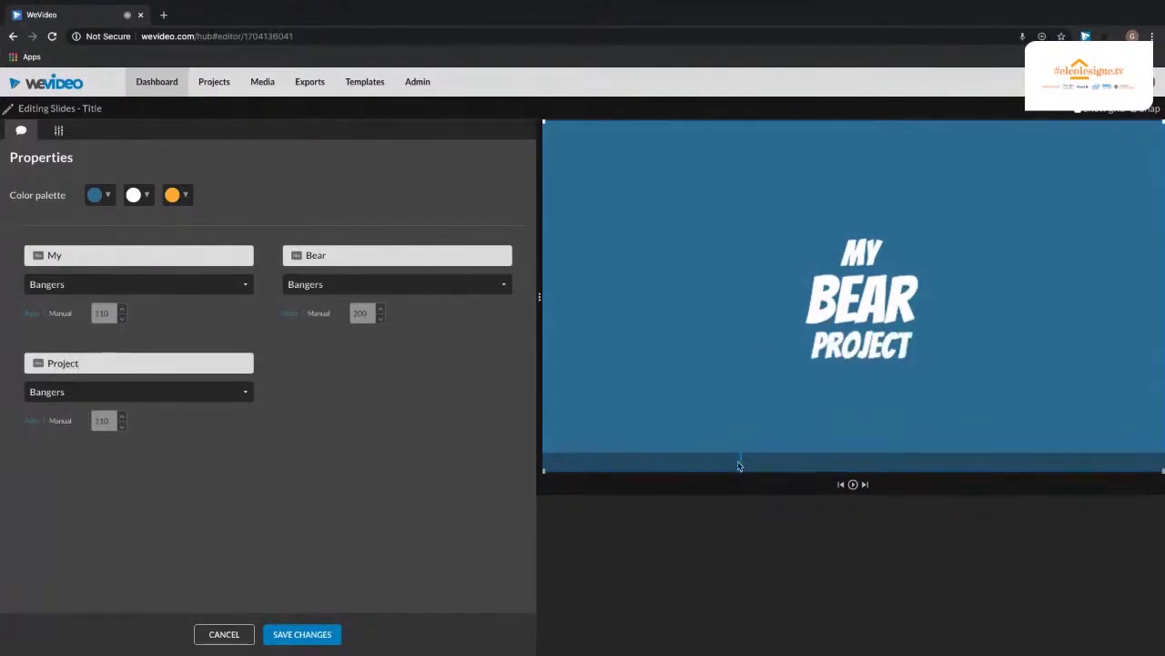
# Step: Preview the edited title animation from its beginning and save the title changes
pyautogui.moveTo(655, 451); pyautogui.dragTo(551, 466)
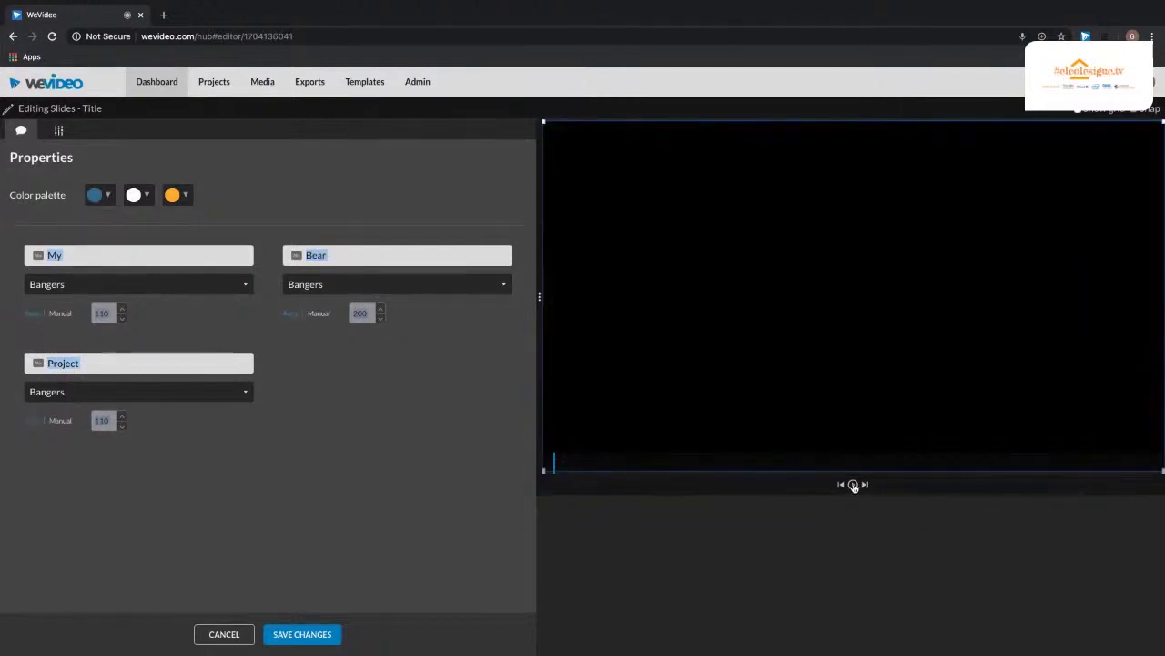
pyautogui.click(853, 484)
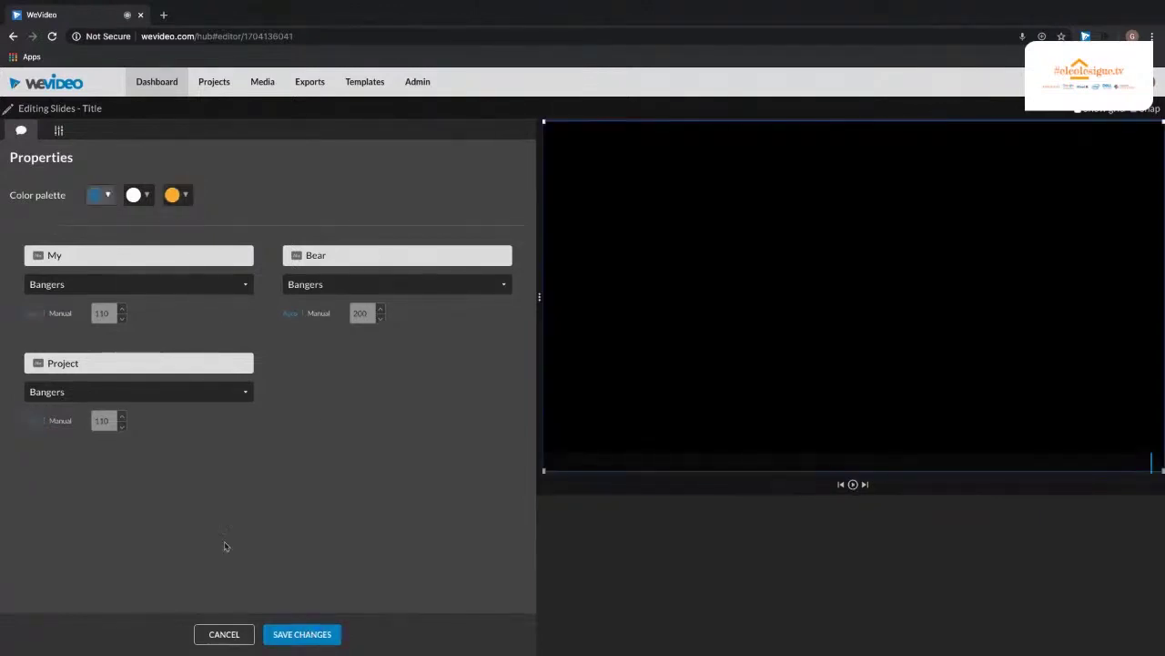
pyautogui.click(300, 634)
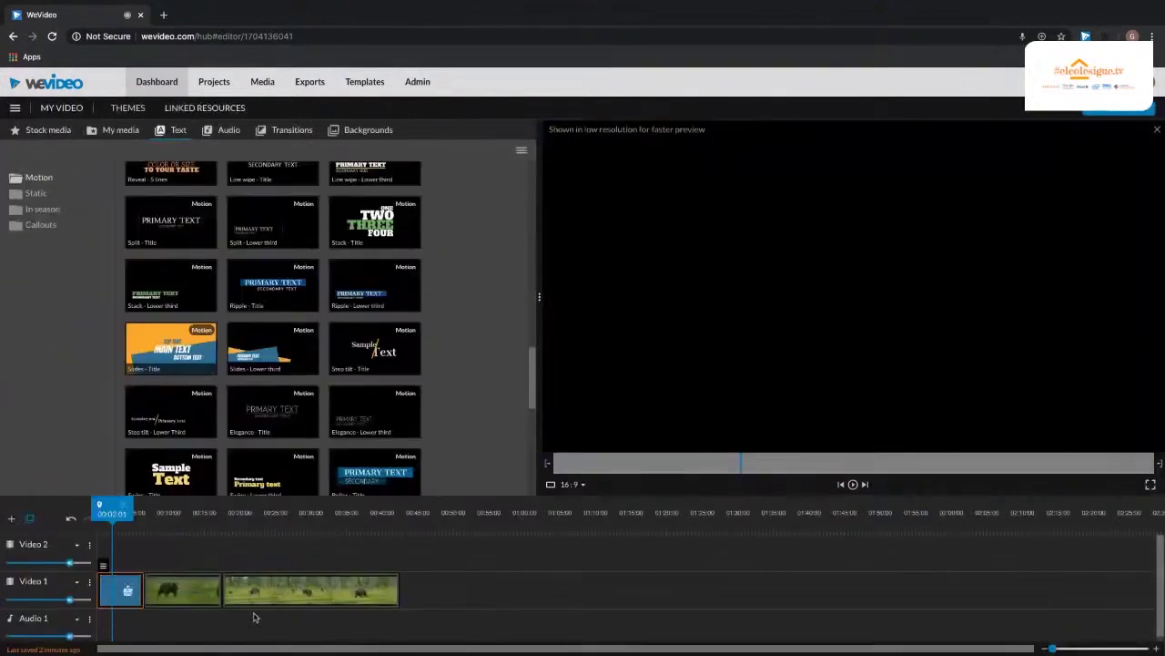
# Step: Play the timeline from the start through the title into the first bear clip
pyautogui.moveTo(112, 508); pyautogui.dragTo(96, 508)
pyautogui.press('space')
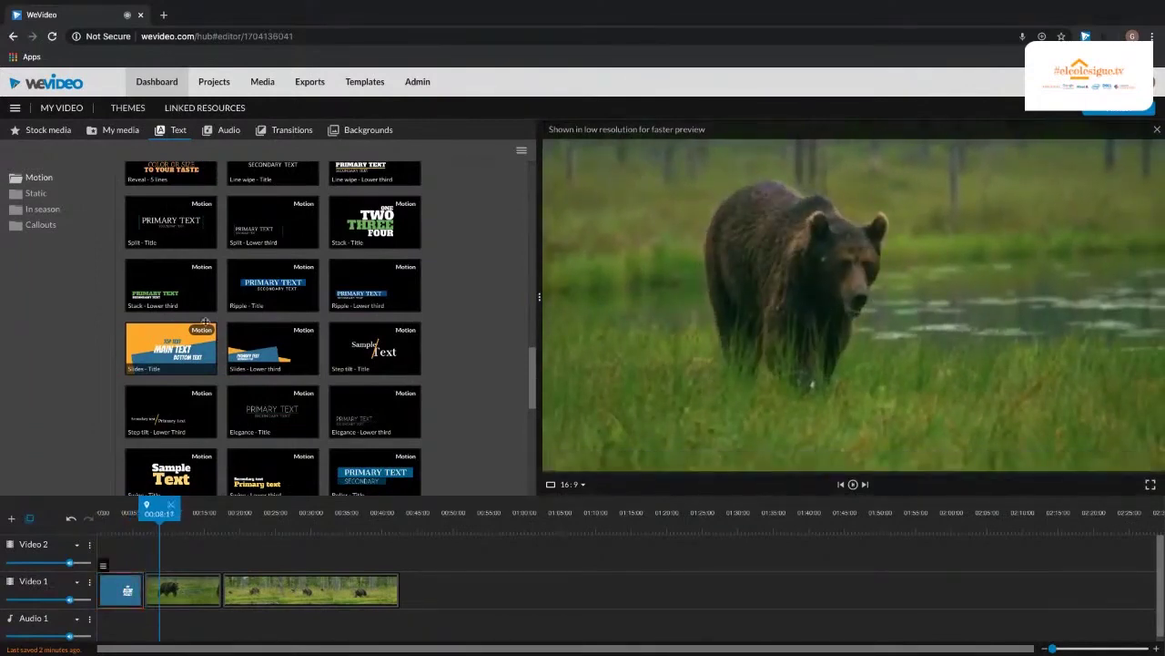
# Step: Look through the Motion and Static text templates, previewing the End credits and Citations templates
pyautogui.scroll(3, 206, 321)
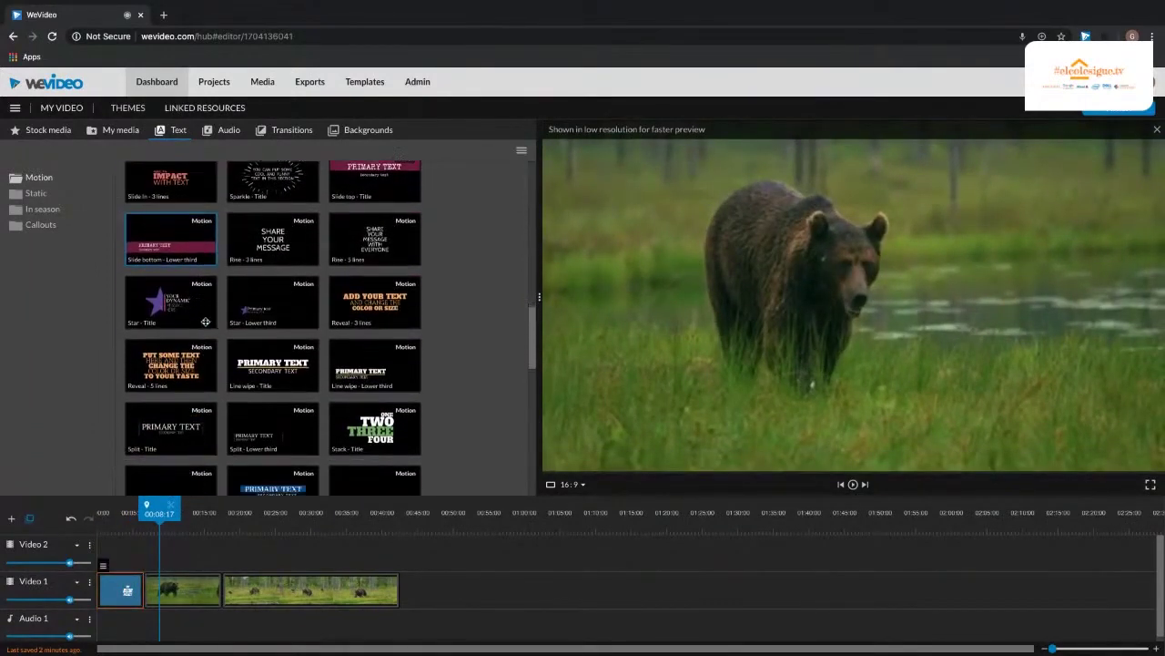
pyautogui.scroll(-3, 206, 322)
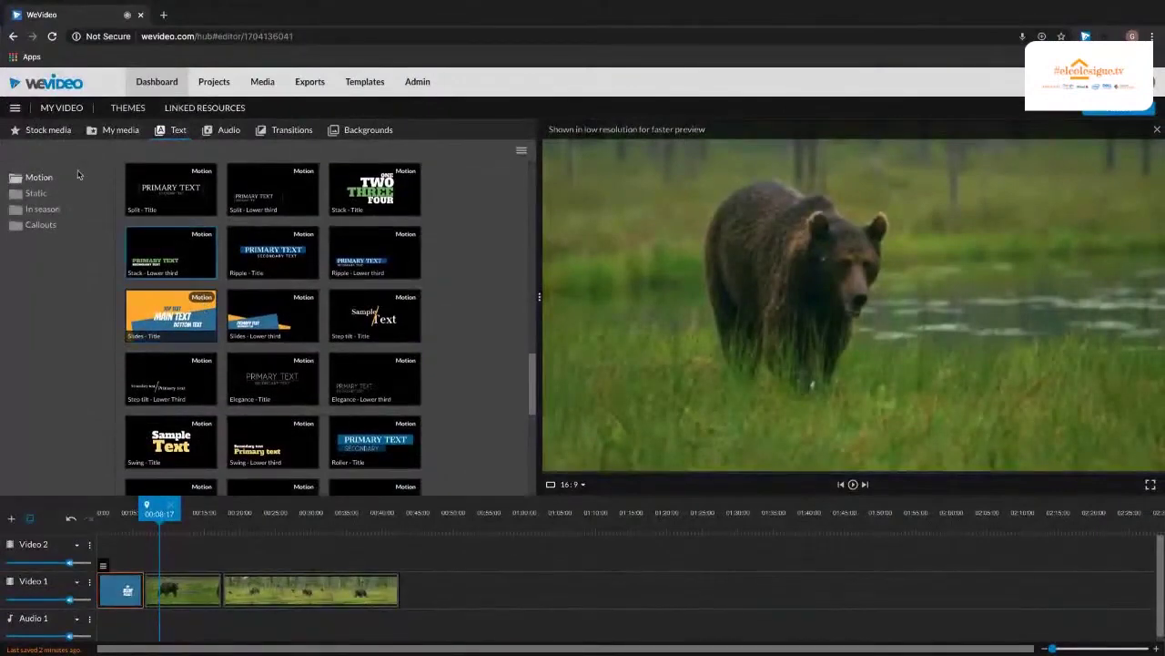
pyautogui.click(36, 194)
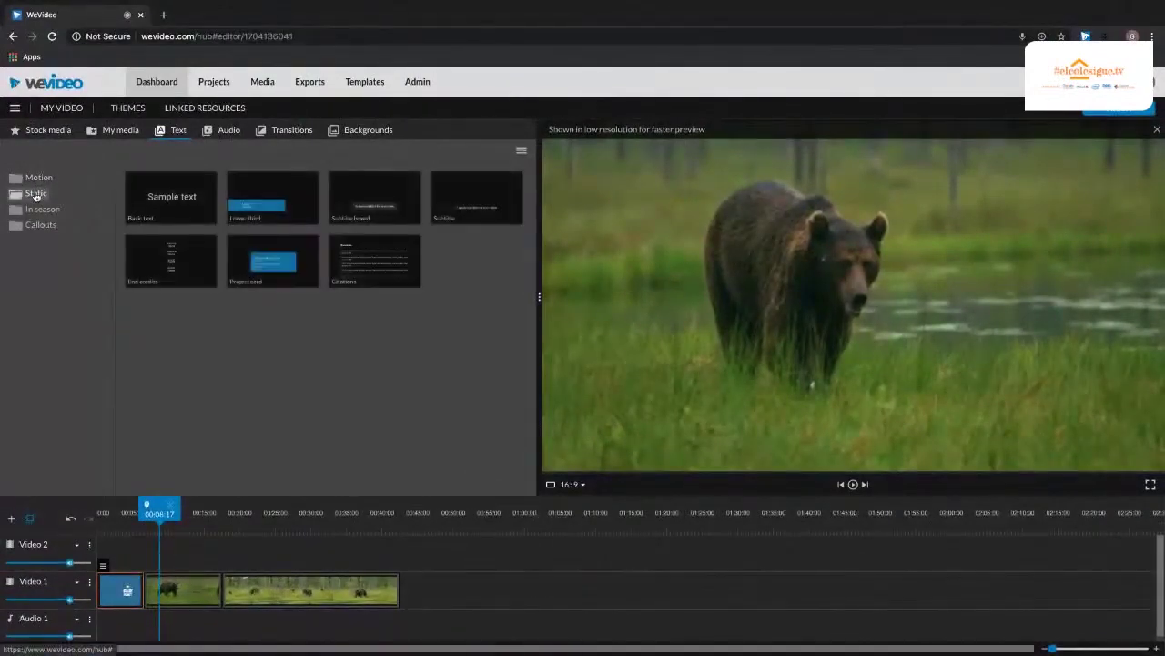
pyautogui.click(172, 261)
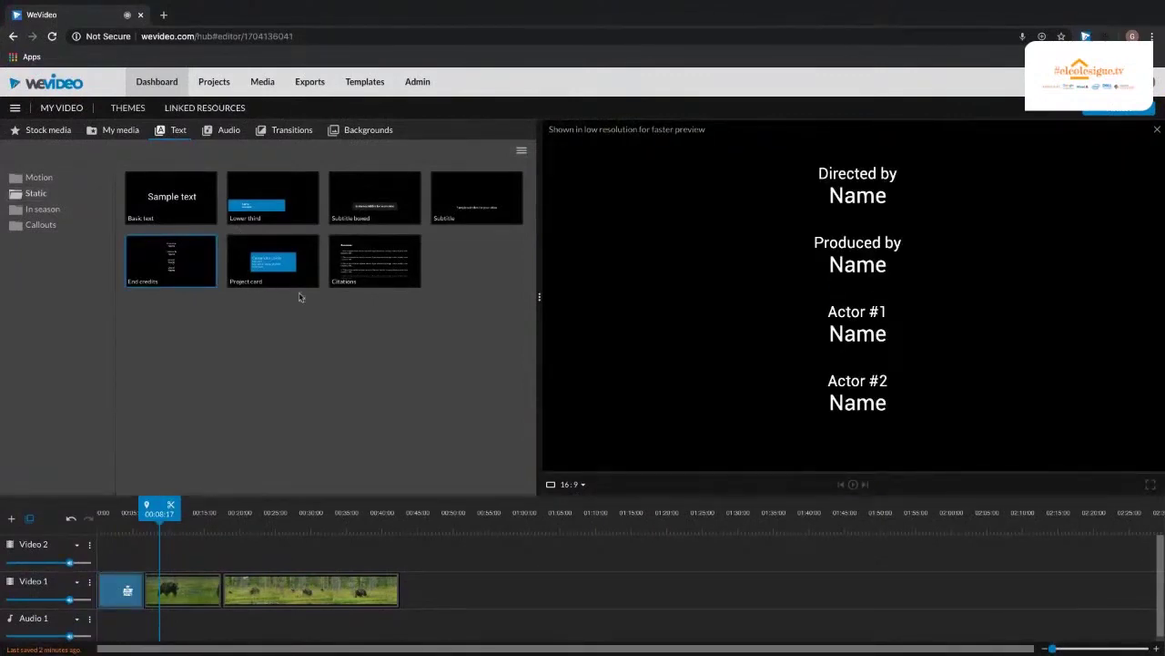
pyautogui.click(379, 270)
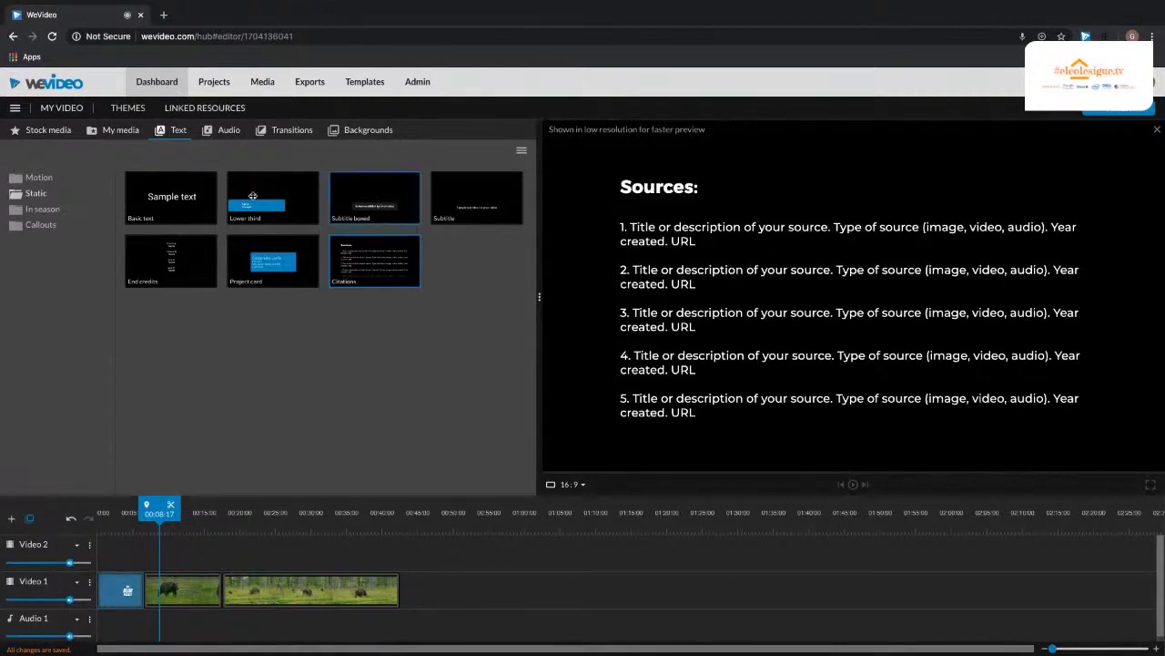
# Step: Browse the In season text templates and preview the 4th of July transparent title
pyautogui.click(43, 209)
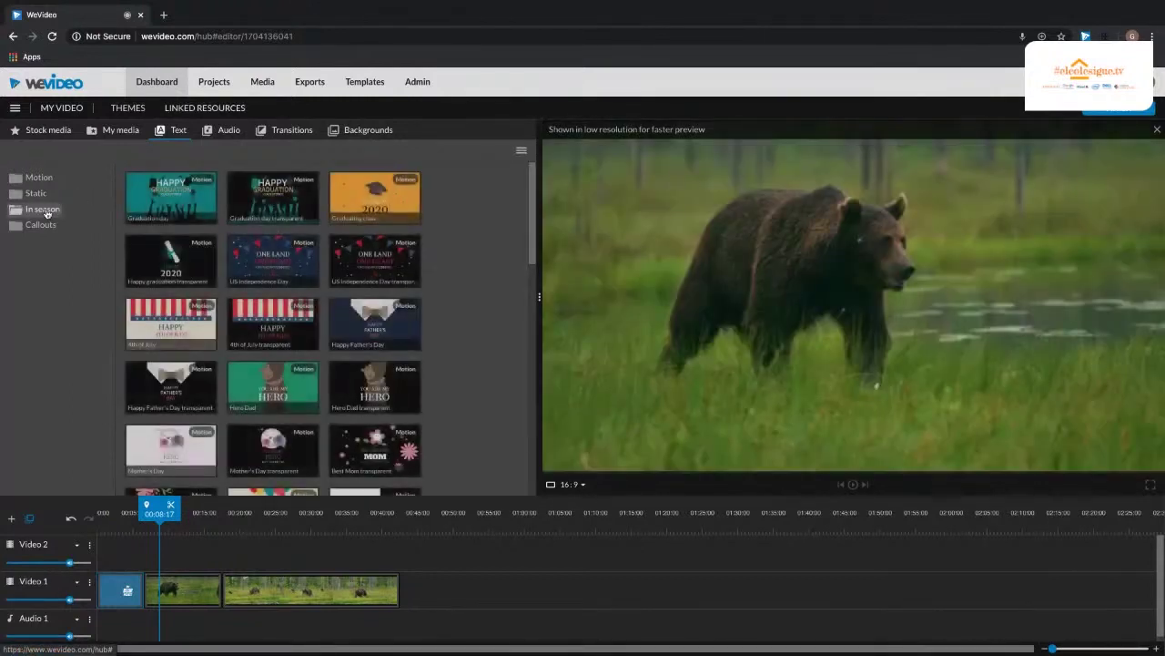
pyautogui.click(264, 342)
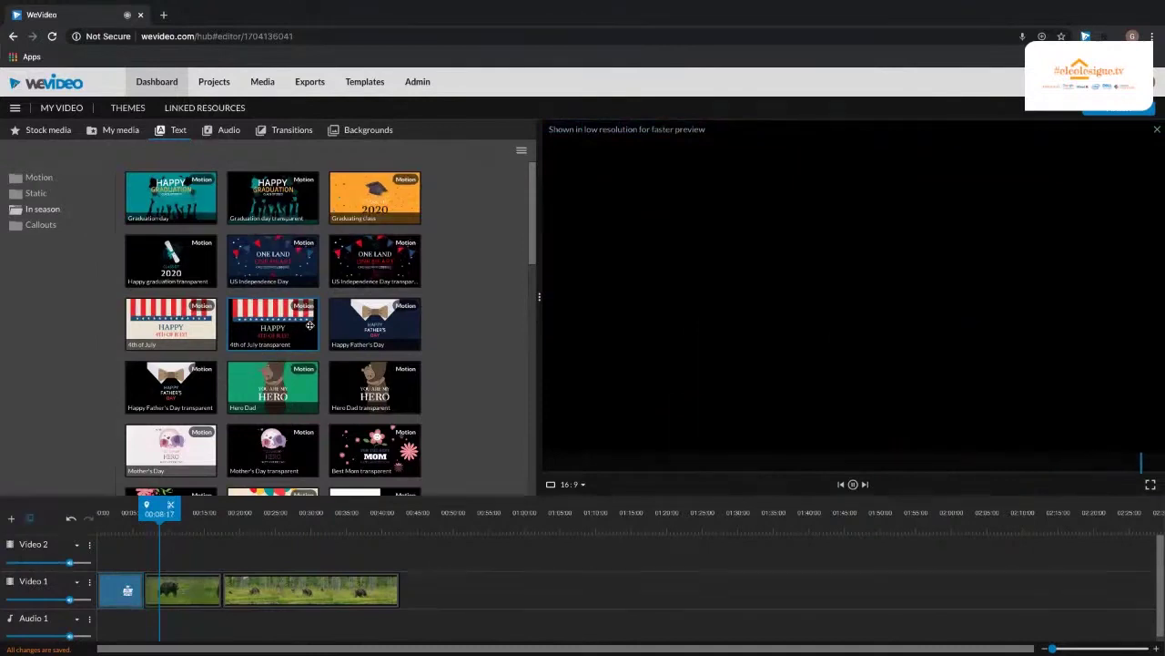
pyautogui.scroll(-1, 310, 328)
pyautogui.scroll(-4, 309, 325)
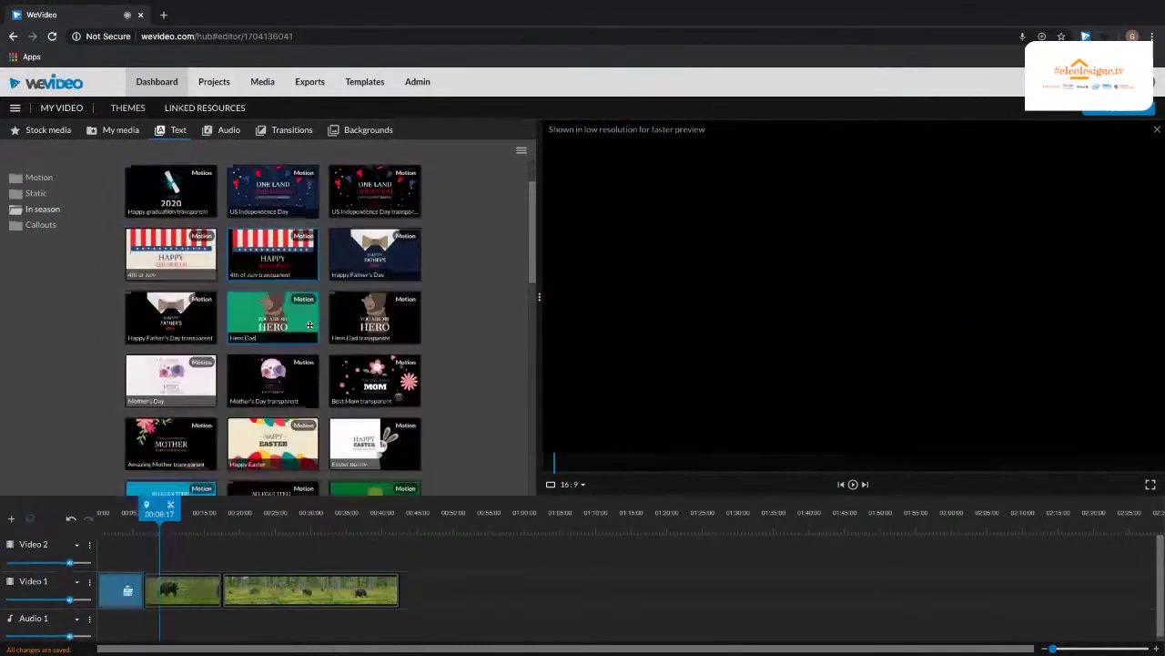
pyautogui.scroll(-6, 310, 325)
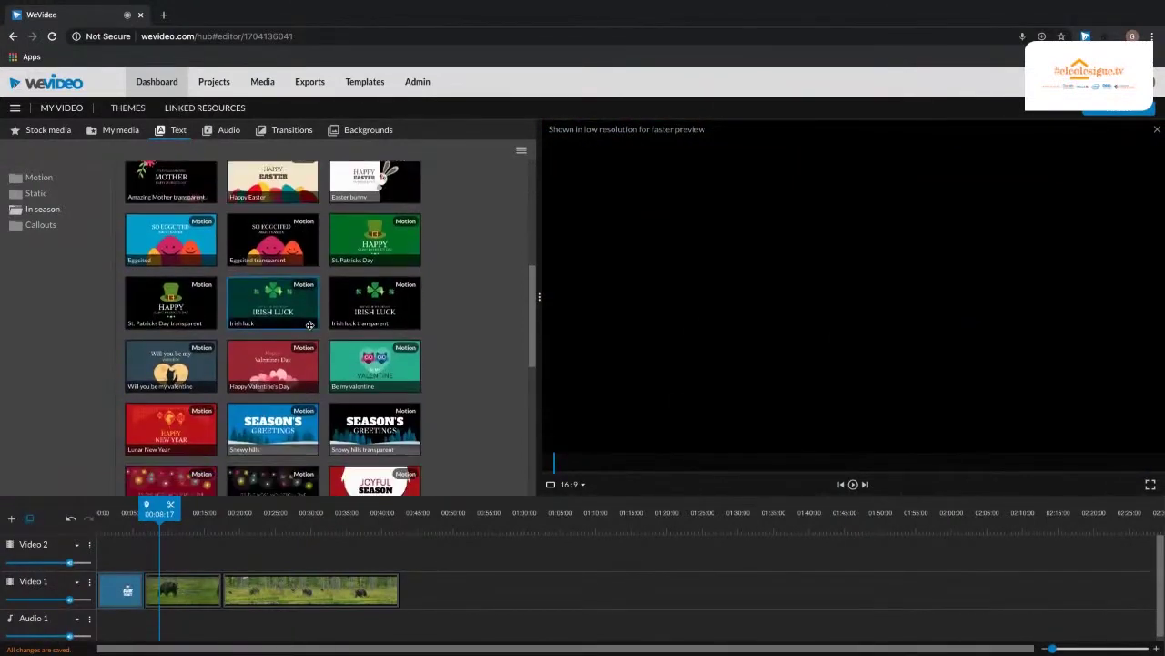
pyautogui.scroll(-1, 309, 325)
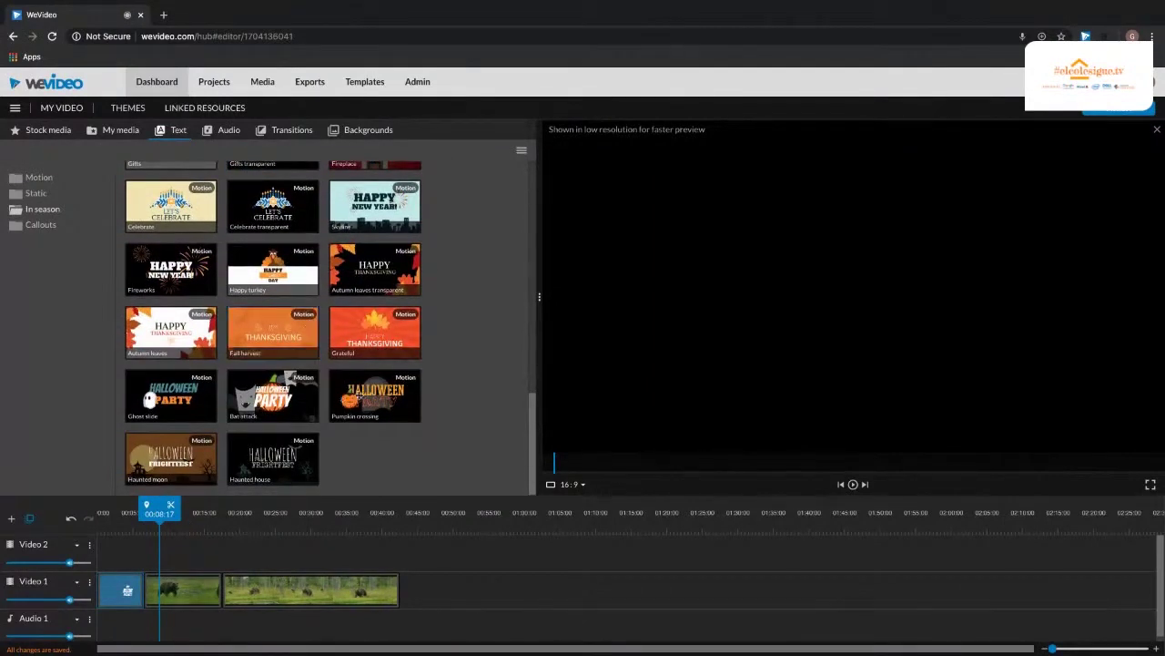
# Step: Look through more In season text templates, previewing the Pumpkin crossing and Hero Dad titles
pyautogui.click(373, 396)
pyautogui.scroll(4, 264, 282)
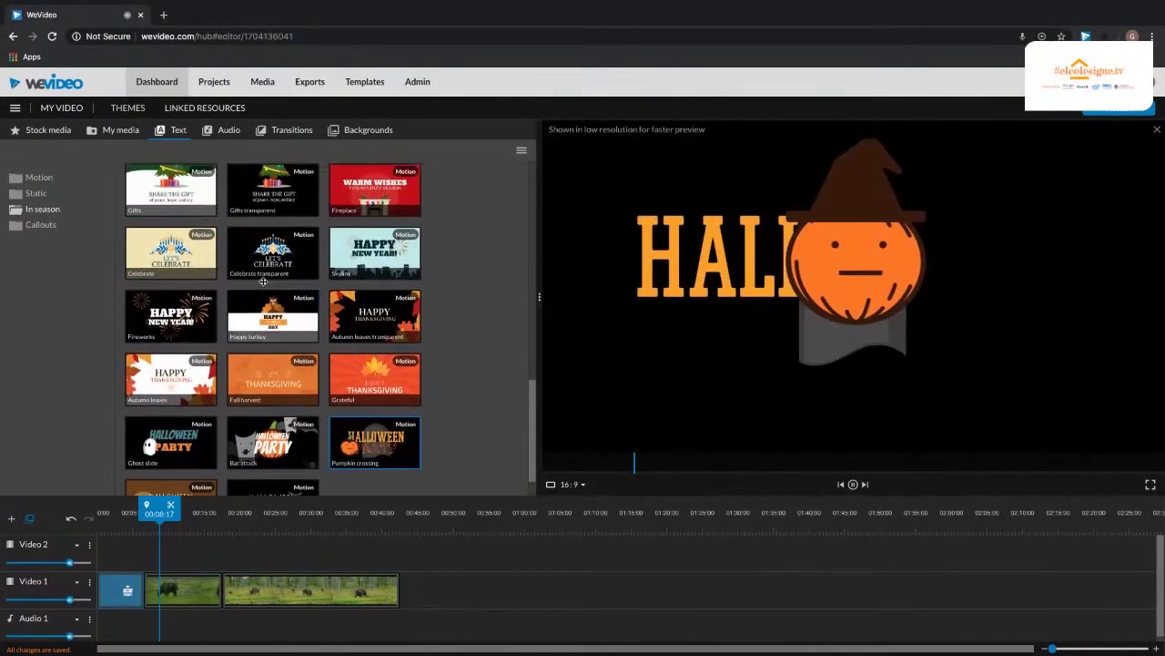
pyautogui.scroll(4, 263, 282)
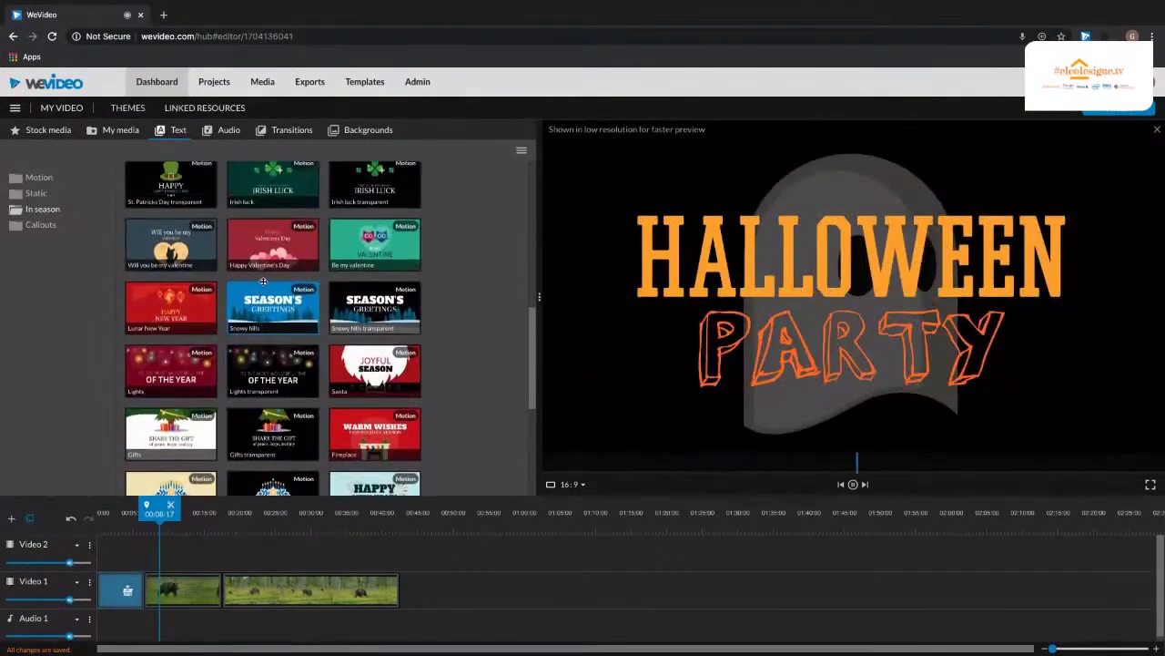
pyautogui.scroll(2, 263, 282)
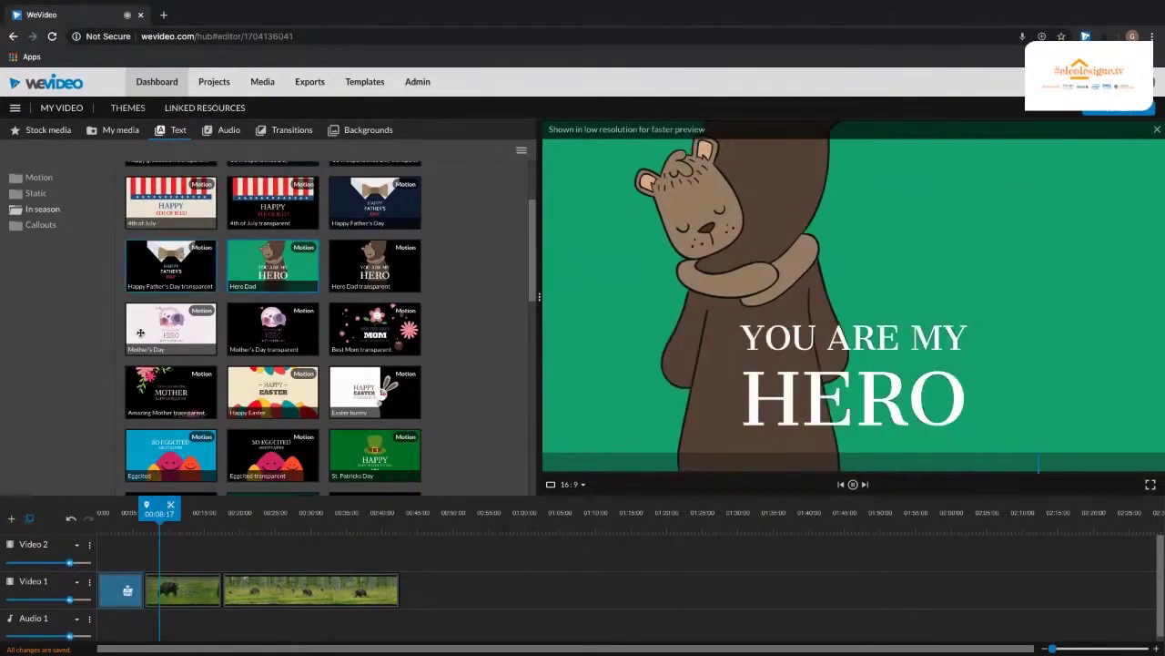
pyautogui.moveTo(160, 397)
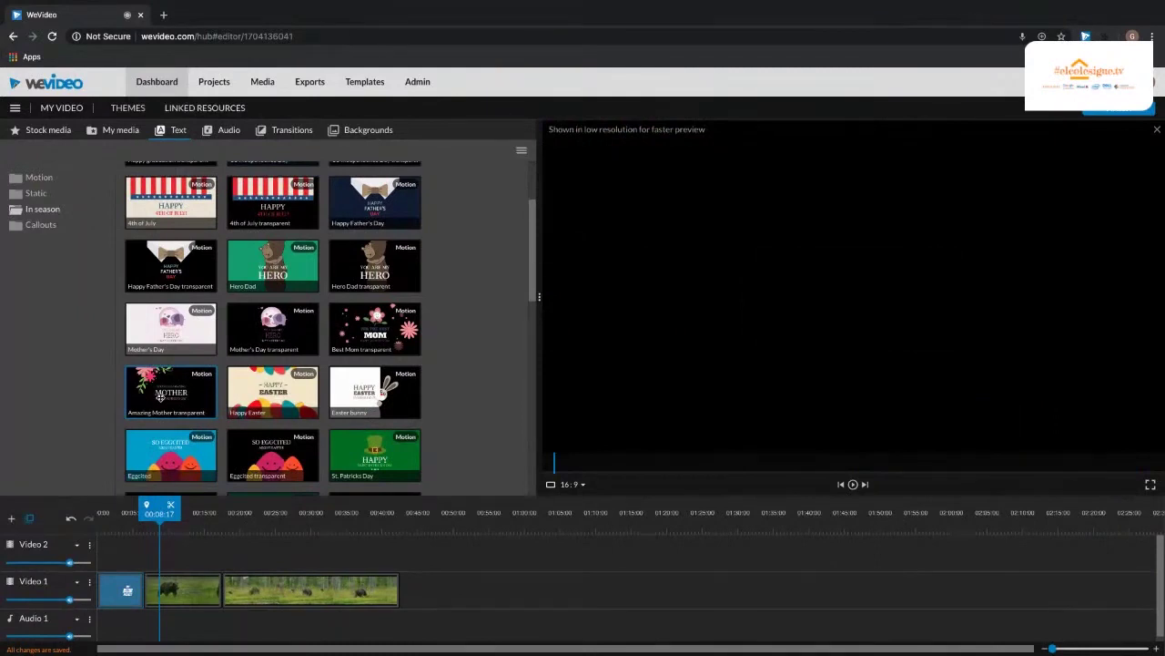
pyautogui.scroll(1, 160, 391)
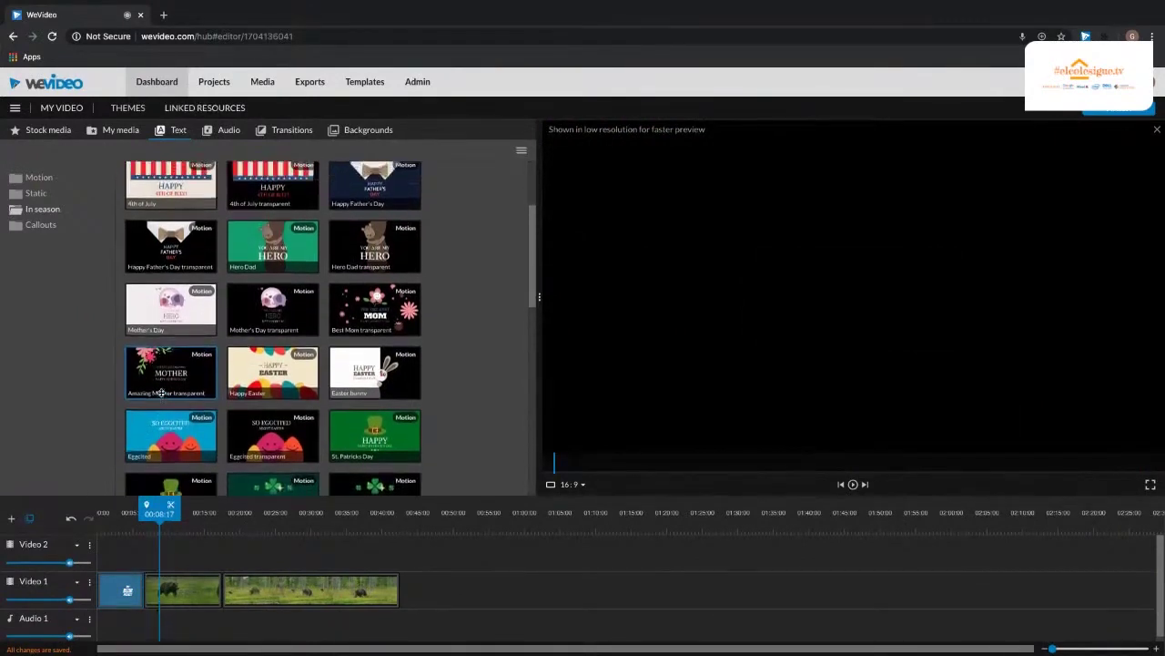
# Step: Add an Arrow callout on Video 2 at the start of the second bear clip and aim it at the bird beside the bear
pyautogui.click(41, 225)
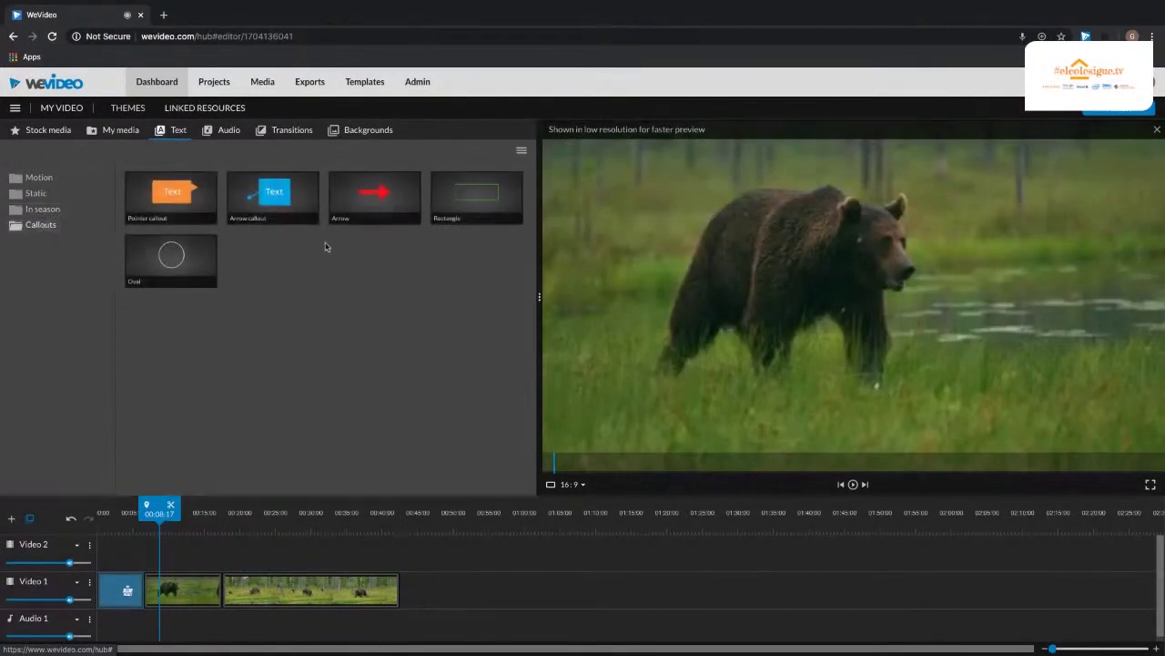
pyautogui.moveTo(378, 217); pyautogui.dragTo(243, 557)
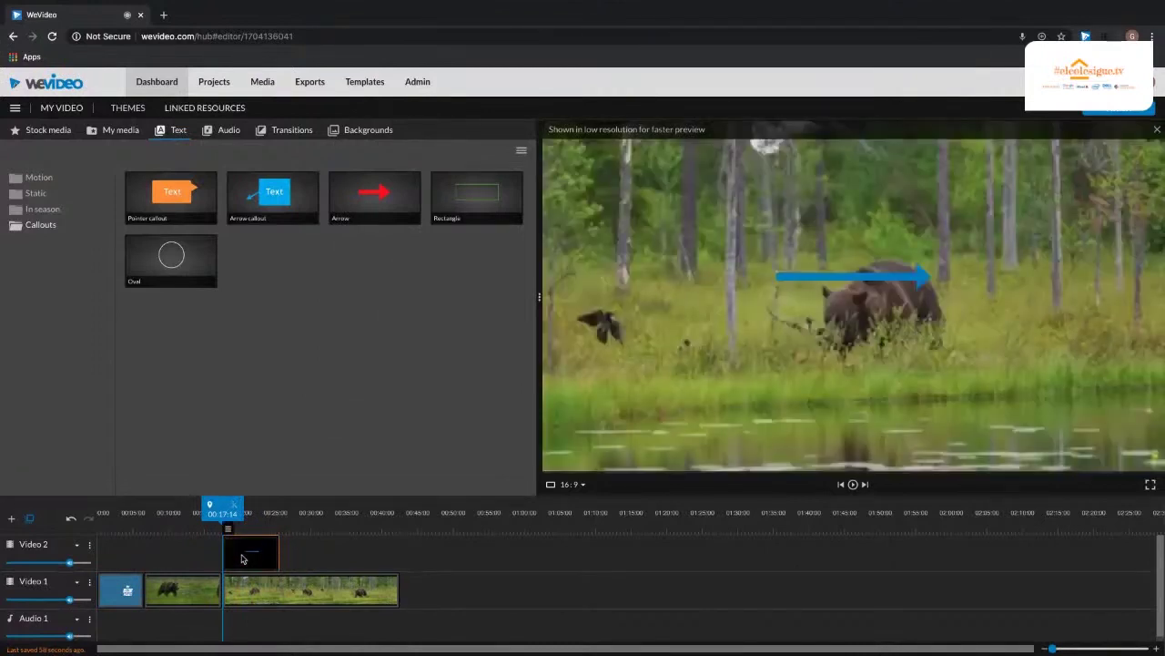
pyautogui.doubleClick(242, 558)
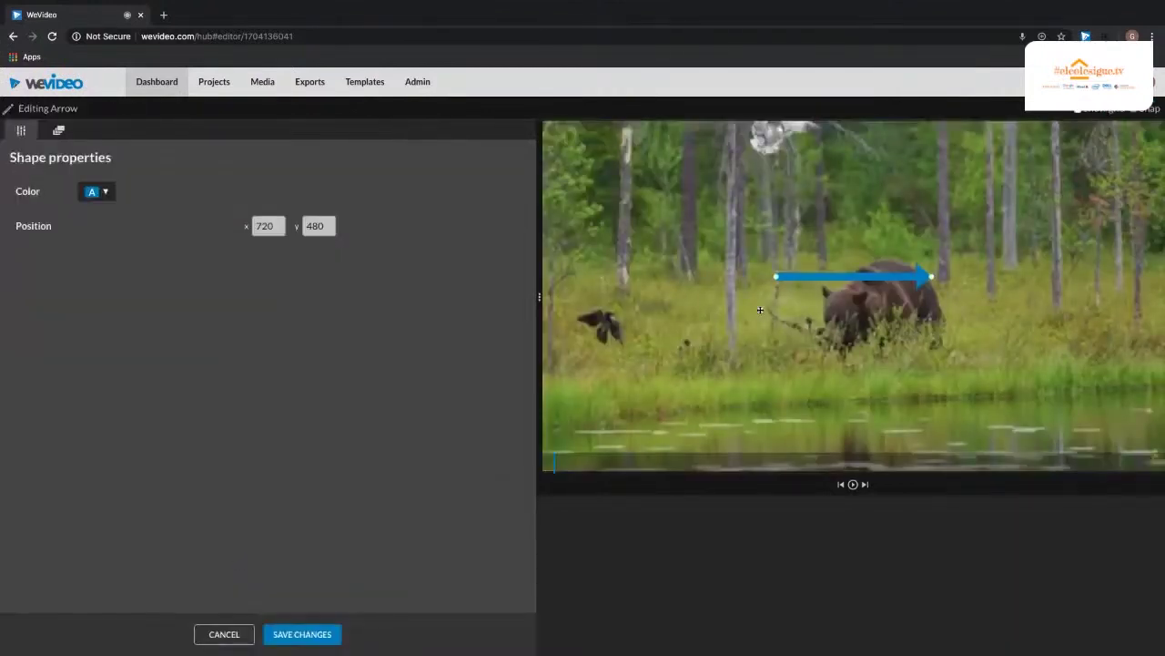
pyautogui.click(697, 217)
pyautogui.click(926, 280)
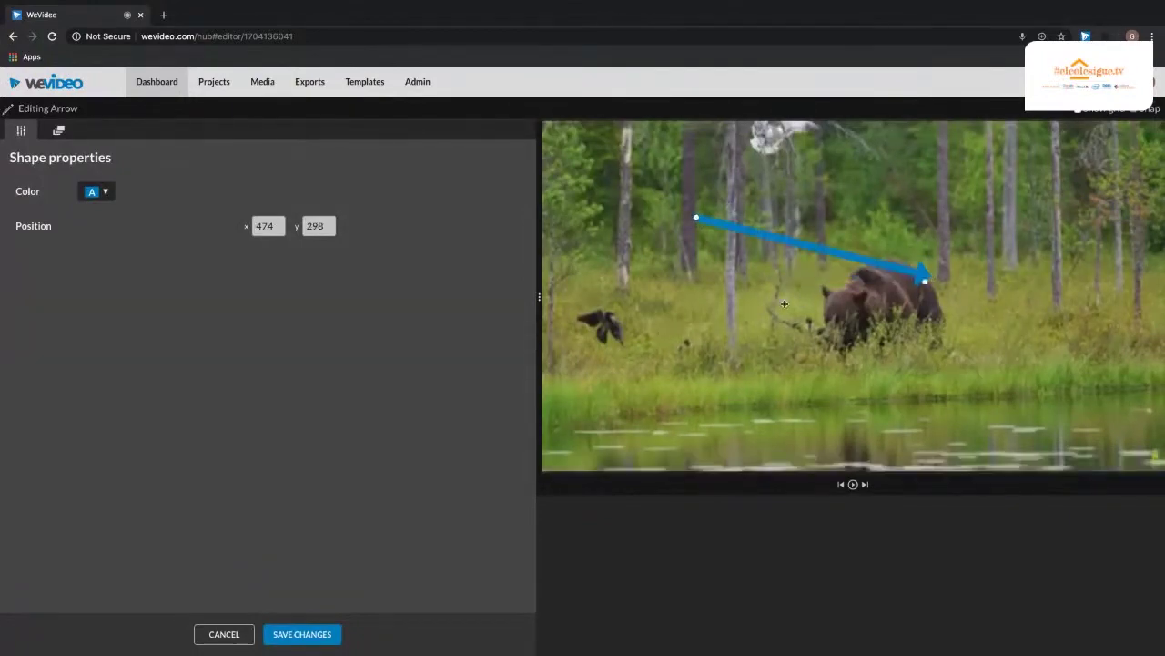
pyautogui.click(622, 305)
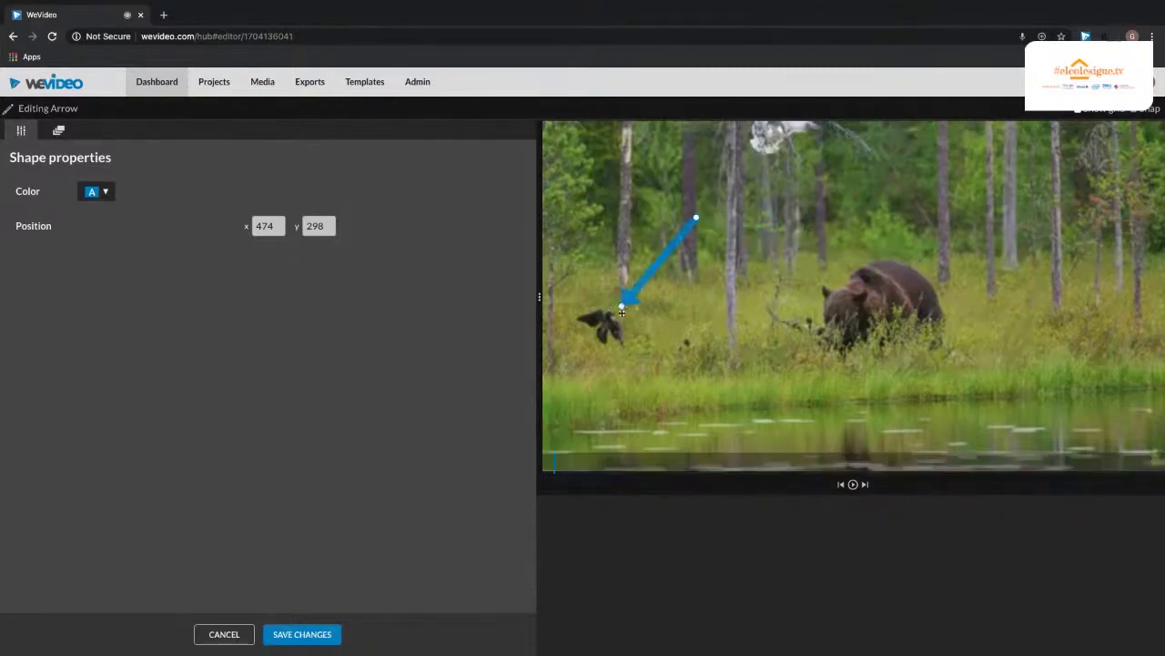
pyautogui.click(289, 640)
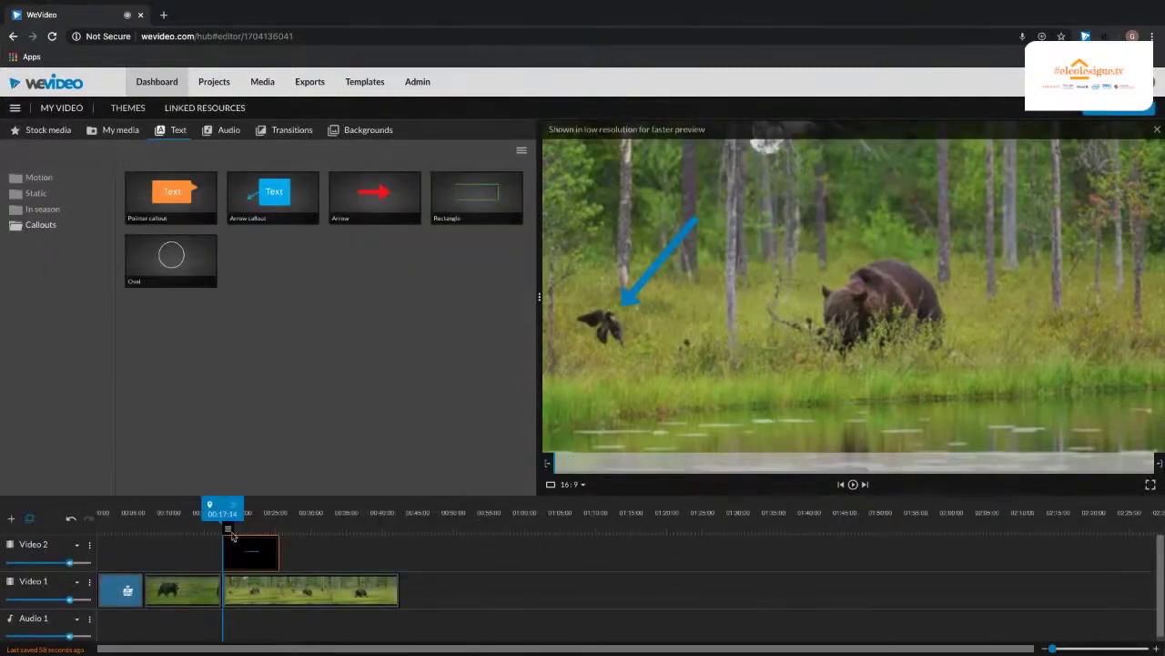
pyautogui.moveTo(221, 509); pyautogui.dragTo(208, 509)
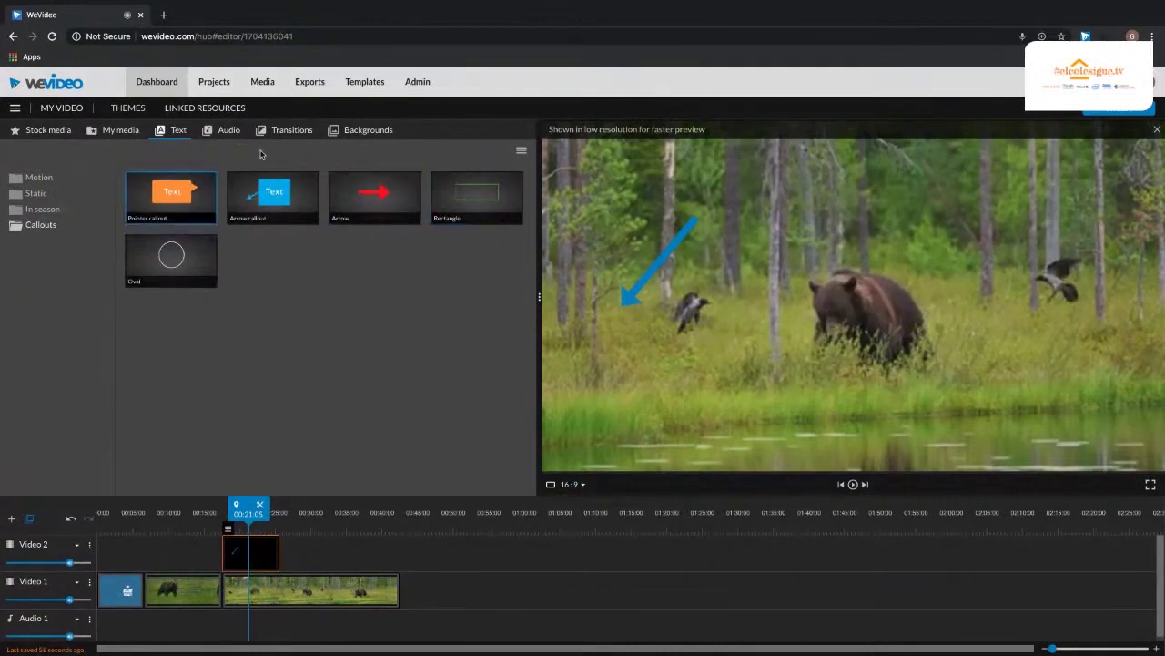
# Step: Add the Barking and Growling animal sound effect to Audio 1 near the start of the title and play the timeline
pyautogui.click(213, 133)
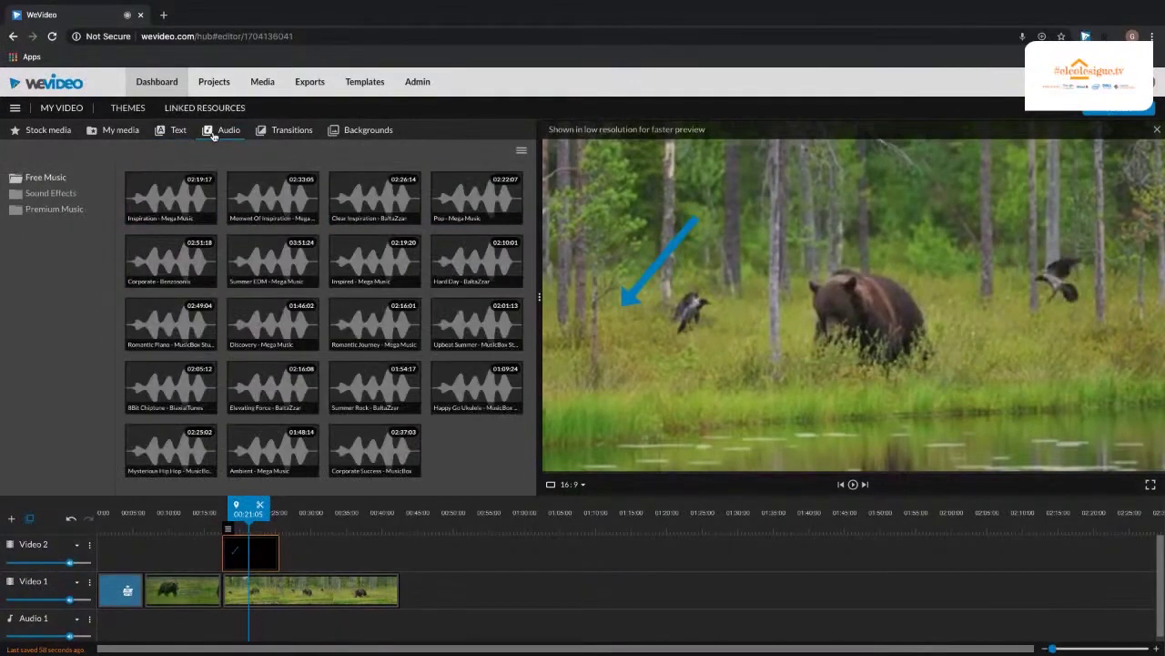
pyautogui.click(44, 177)
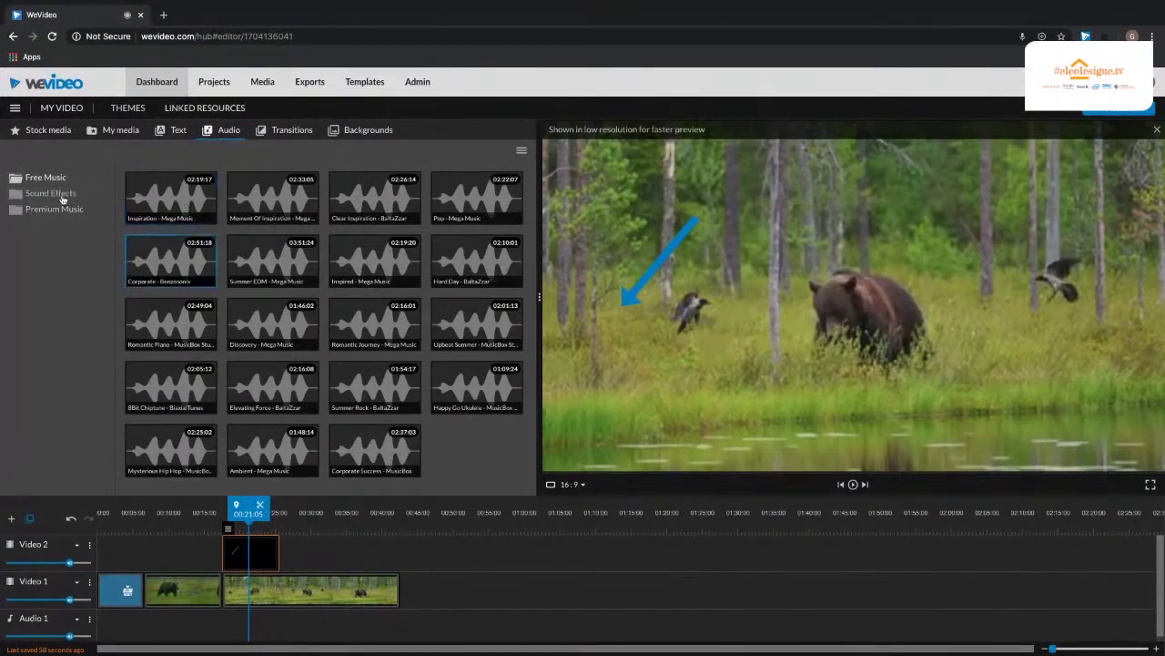
pyautogui.click(60, 194)
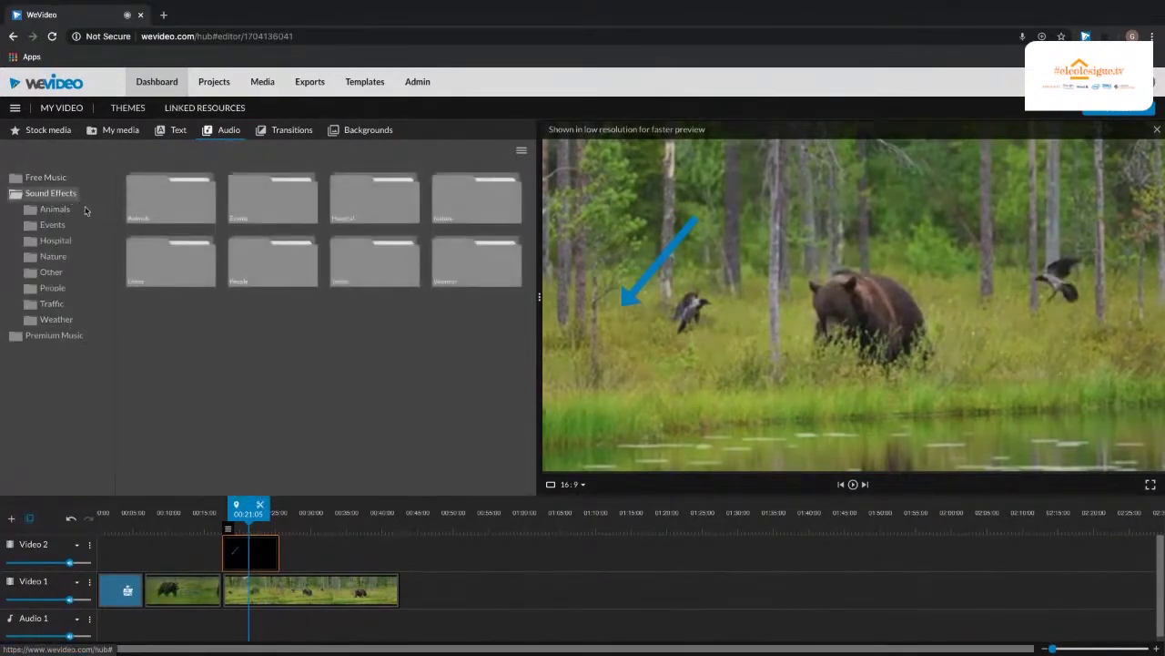
pyautogui.click(157, 213)
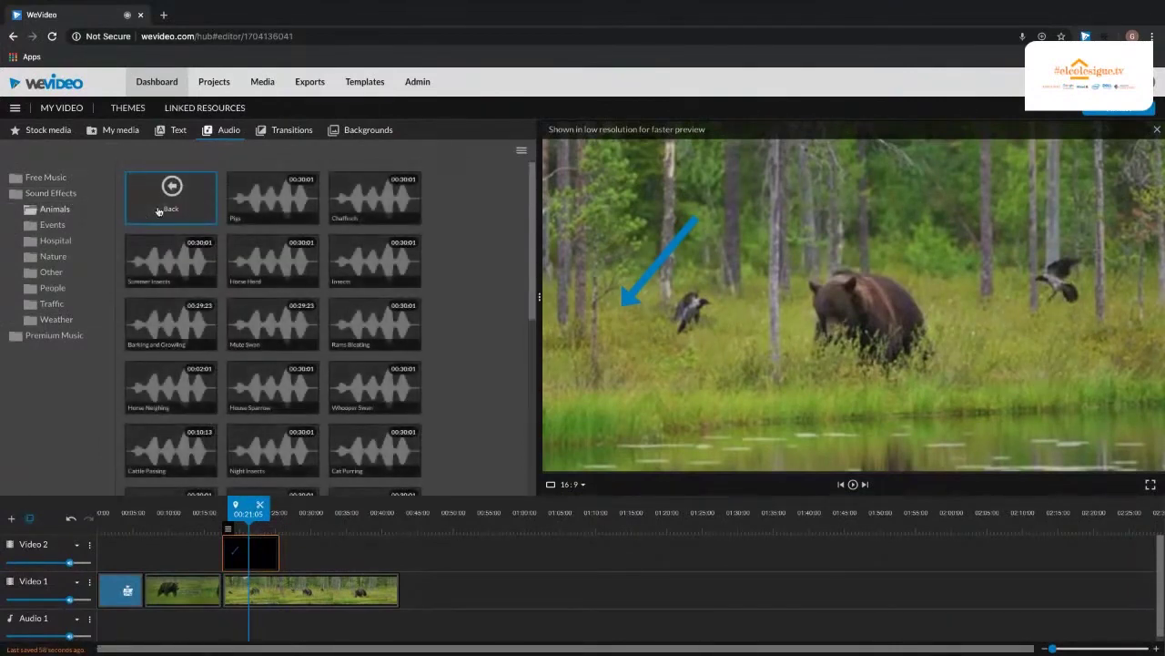
pyautogui.scroll(-1, 216, 292)
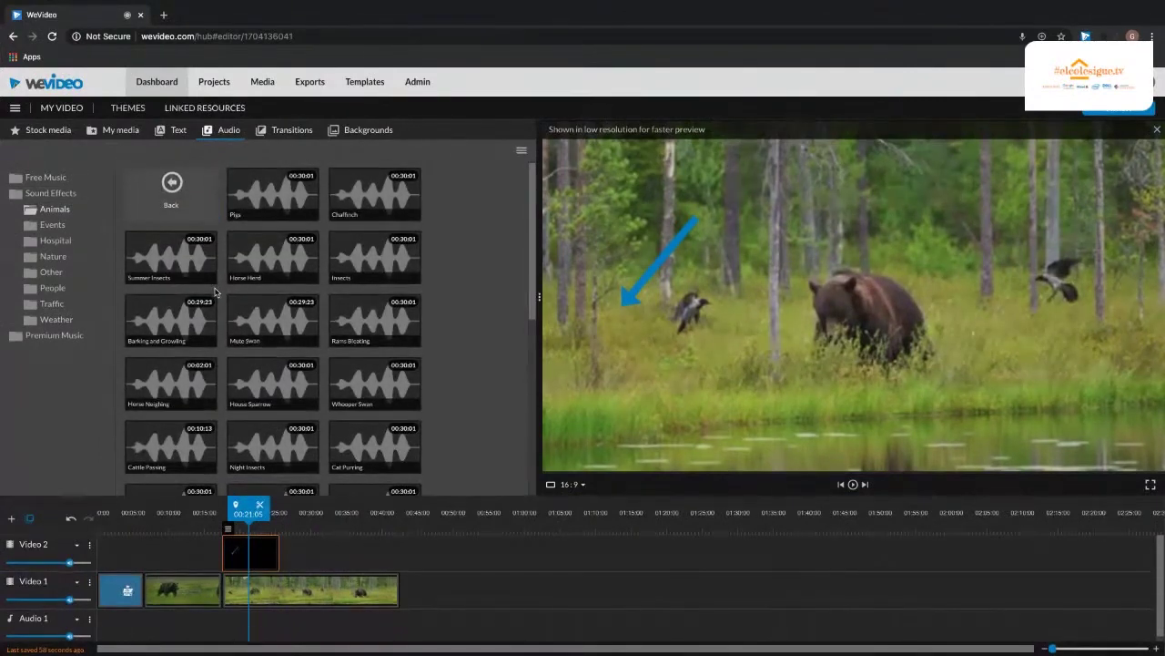
pyautogui.click(181, 296)
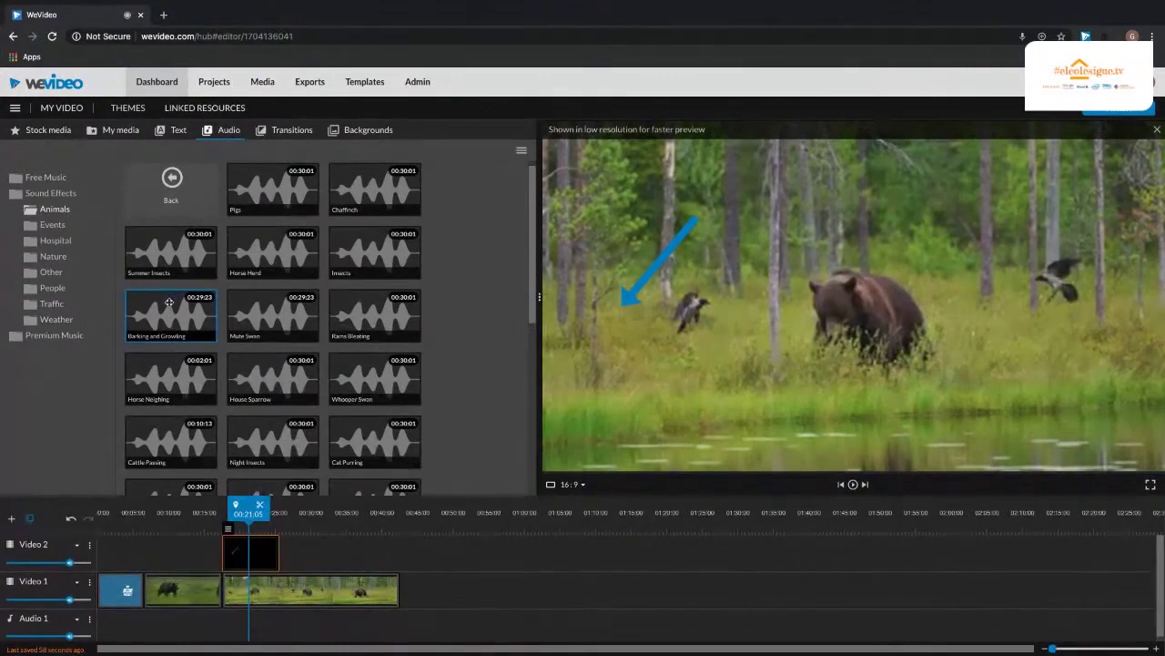
pyautogui.moveTo(161, 407); pyautogui.dragTo(120, 612)
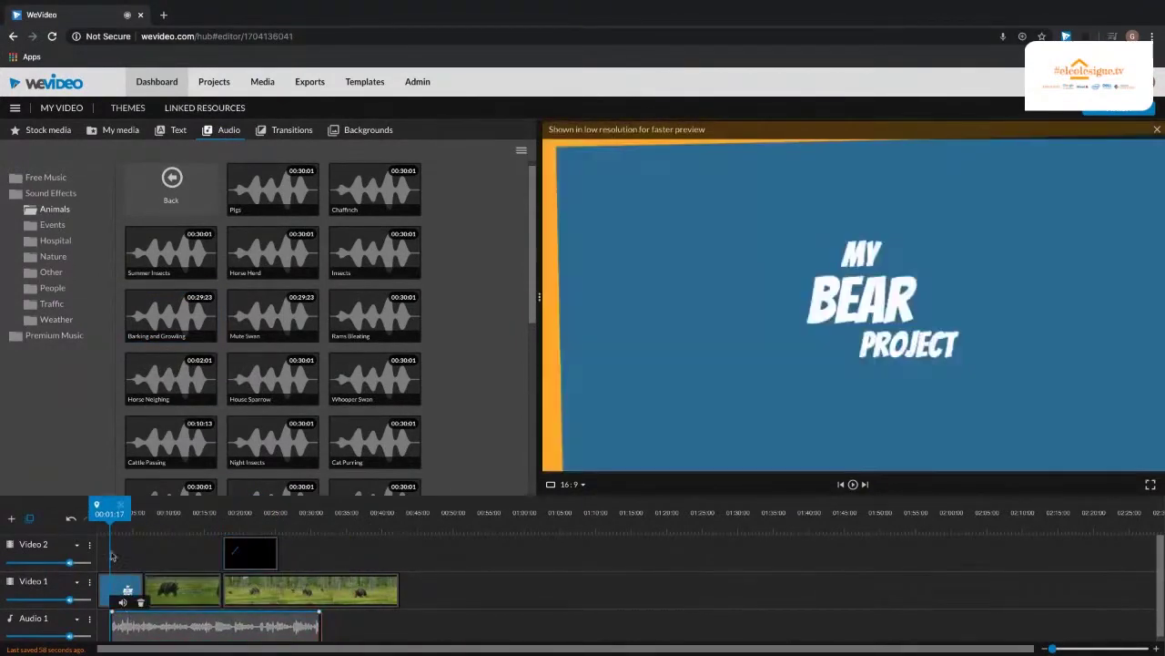
pyautogui.click(108, 512)
pyautogui.press('space')
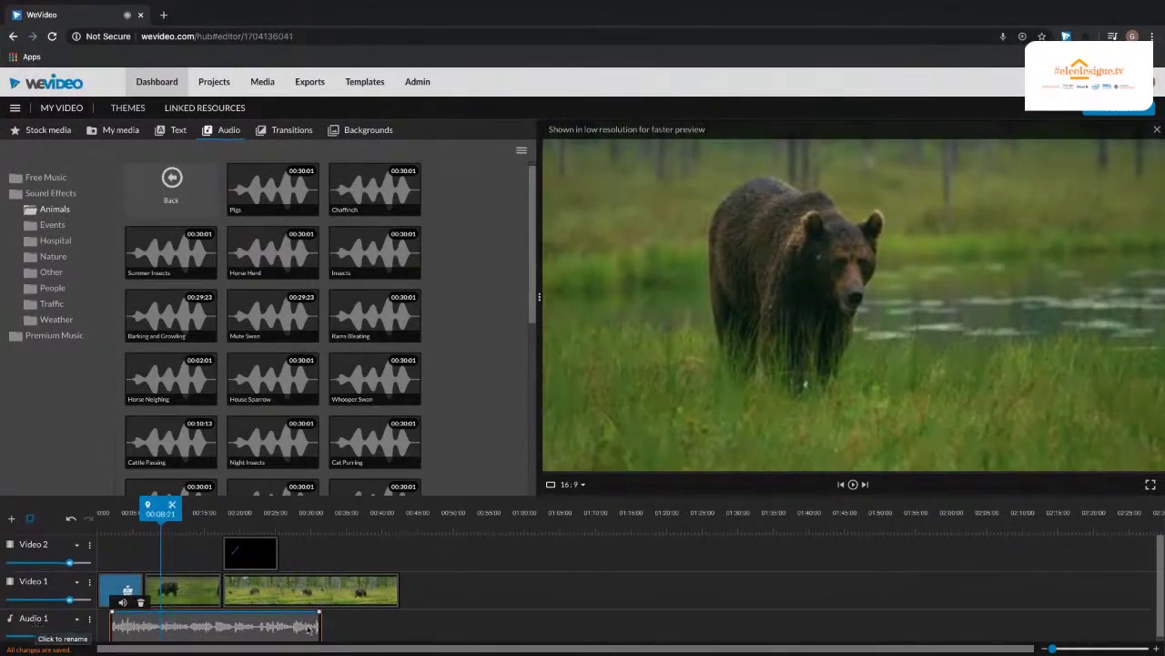
# Step: Delete all clips from the Video 2, Video 1 and Audio 1 tracks
pyautogui.moveTo(356, 631); pyautogui.dragTo(125, 559)
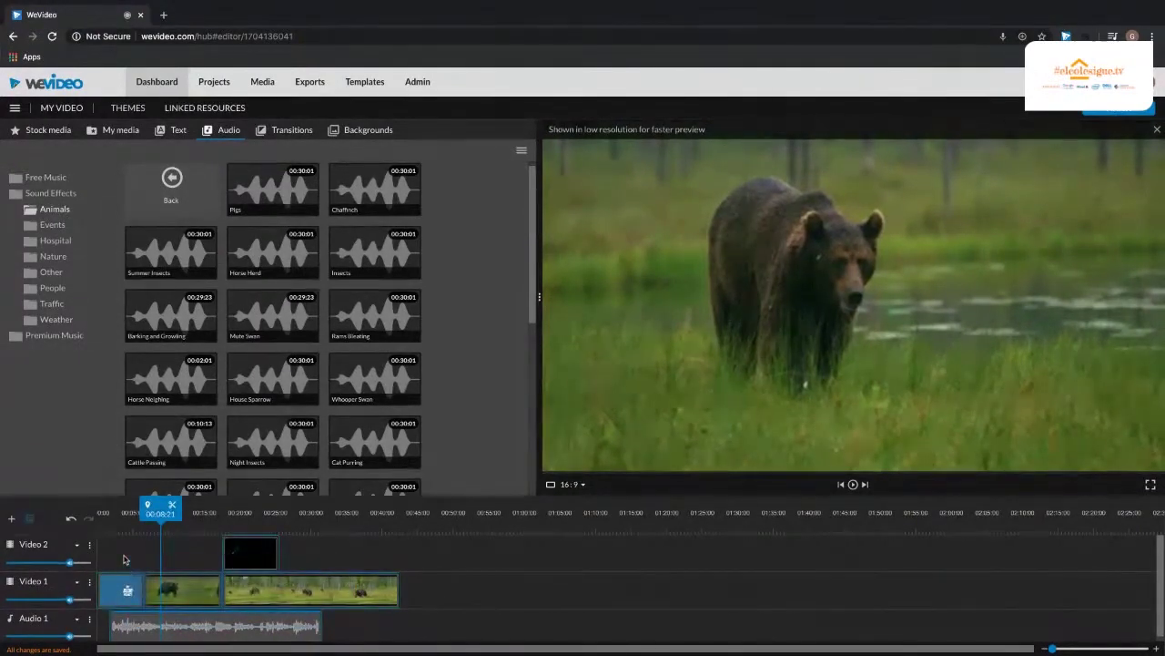
pyautogui.press('Delete')
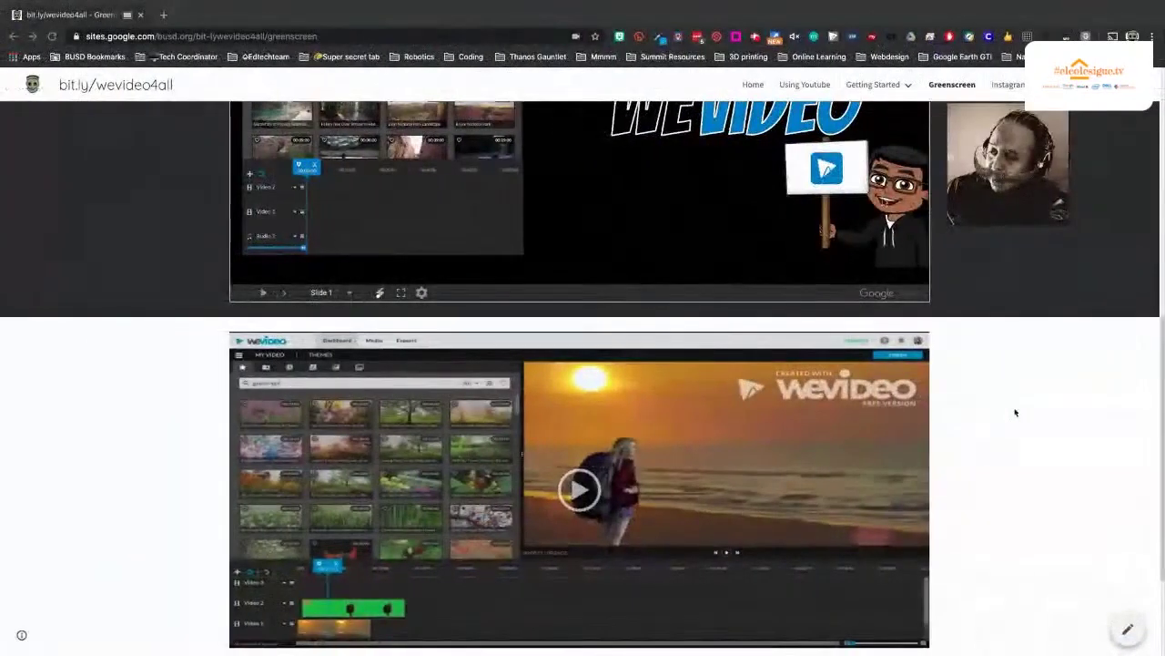
pyautogui.moveTo(991, 155); pyautogui.dragTo(687, 241)
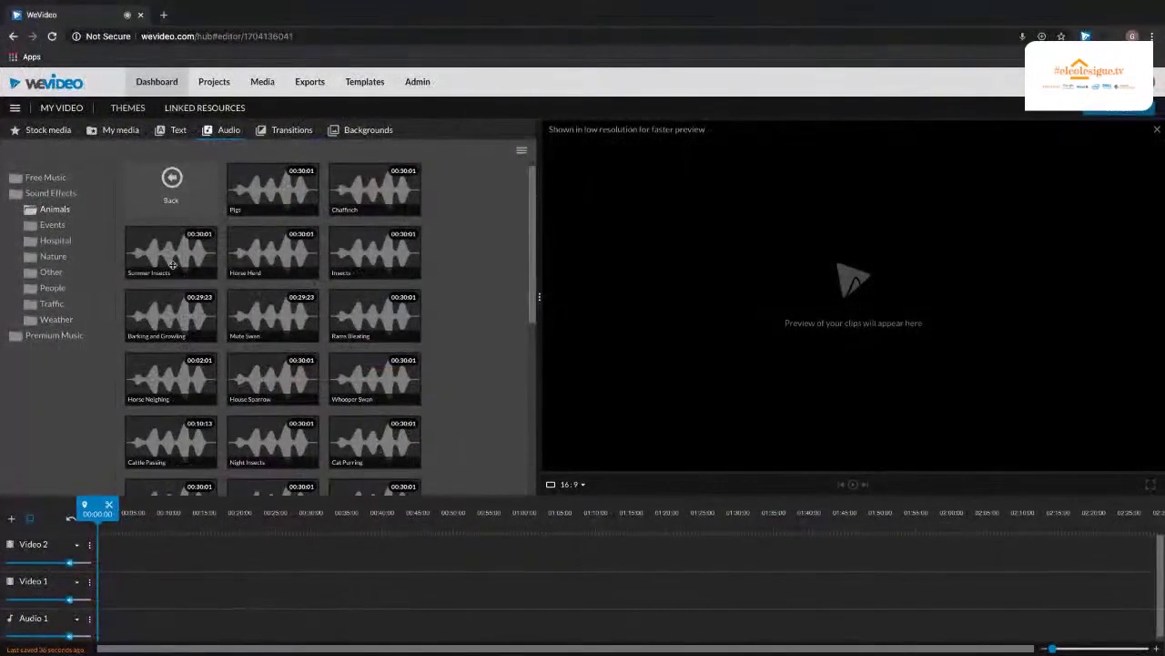
# Step: Search stock media for "green screen" and place the young female hiker clip at the start of Video 2
pyautogui.click(52, 130)
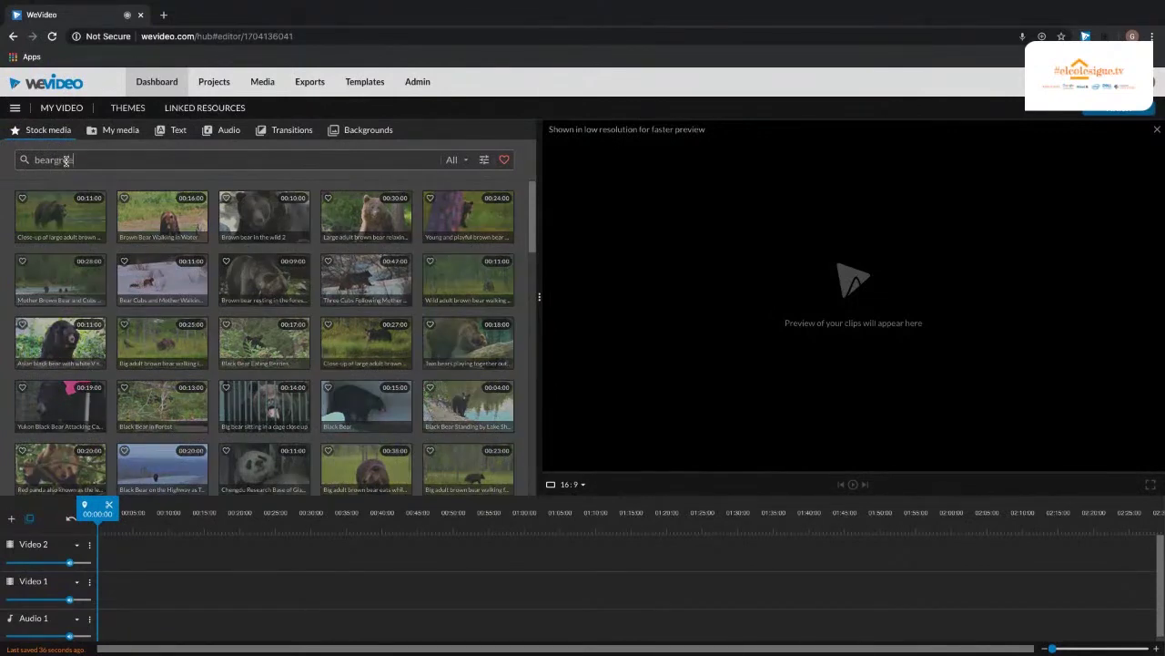
pyautogui.hotkey('ctrl', 'a')
pyautogui.press('BackSpace')
pyautogui.press('Return')
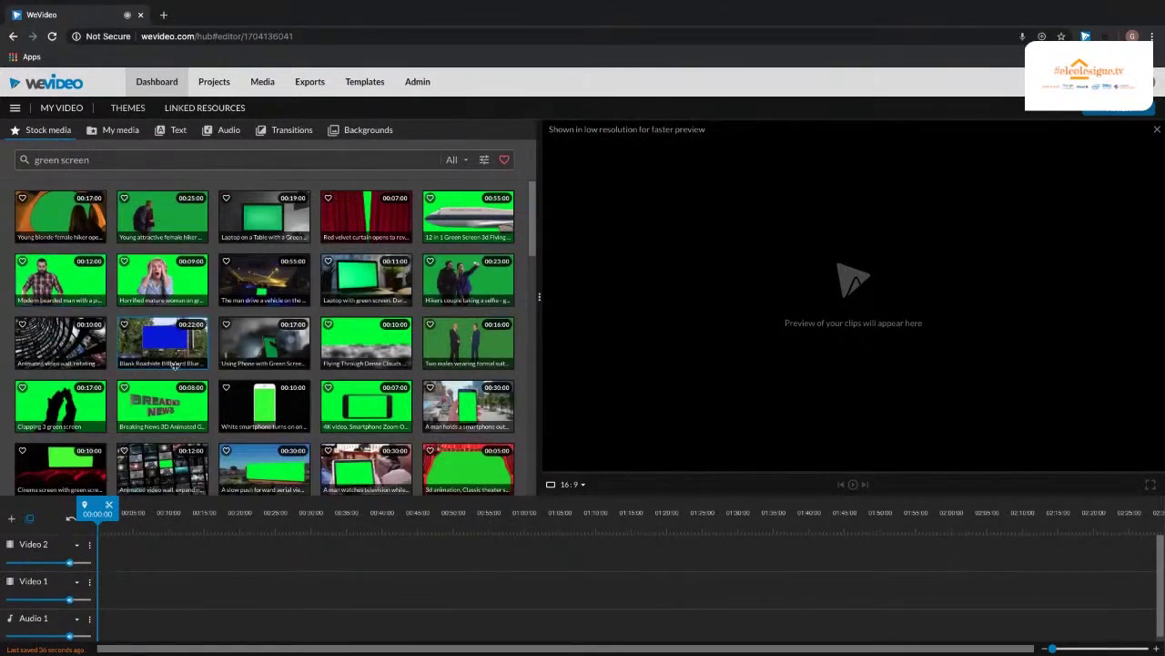
pyautogui.moveTo(162, 210); pyautogui.dragTo(116, 552)
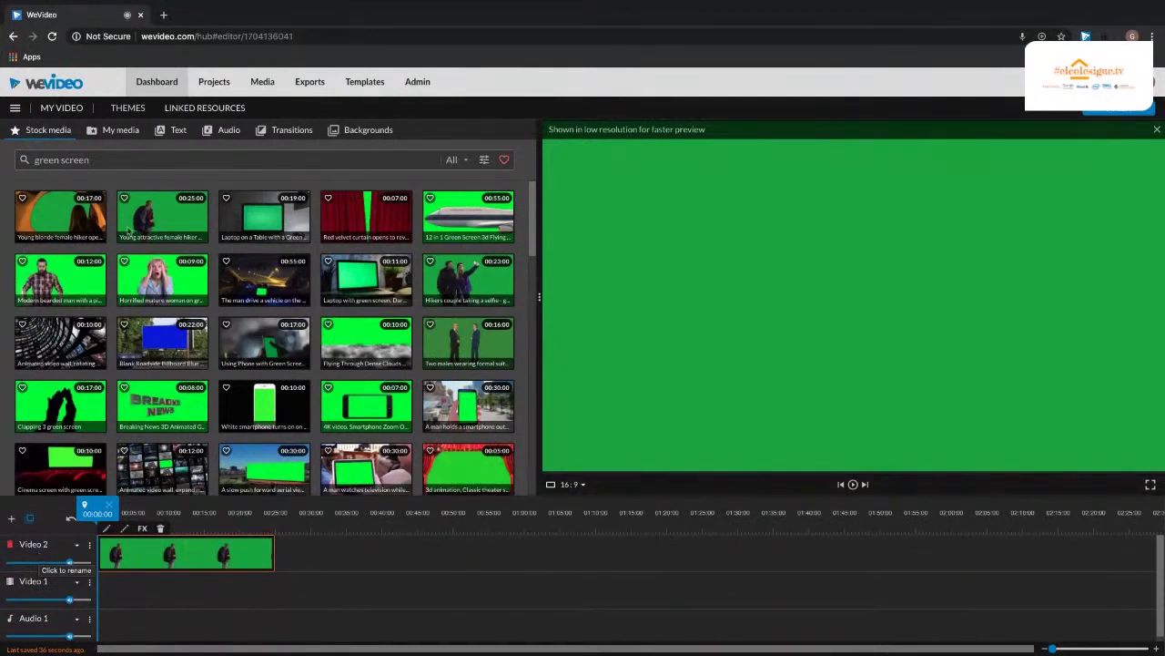
# Step: Search stock media for "moutains", place the snowy mountain hiker clip at the start of Video 1 and extend it to about 23 seconds
pyautogui.tripleClick(115, 163)
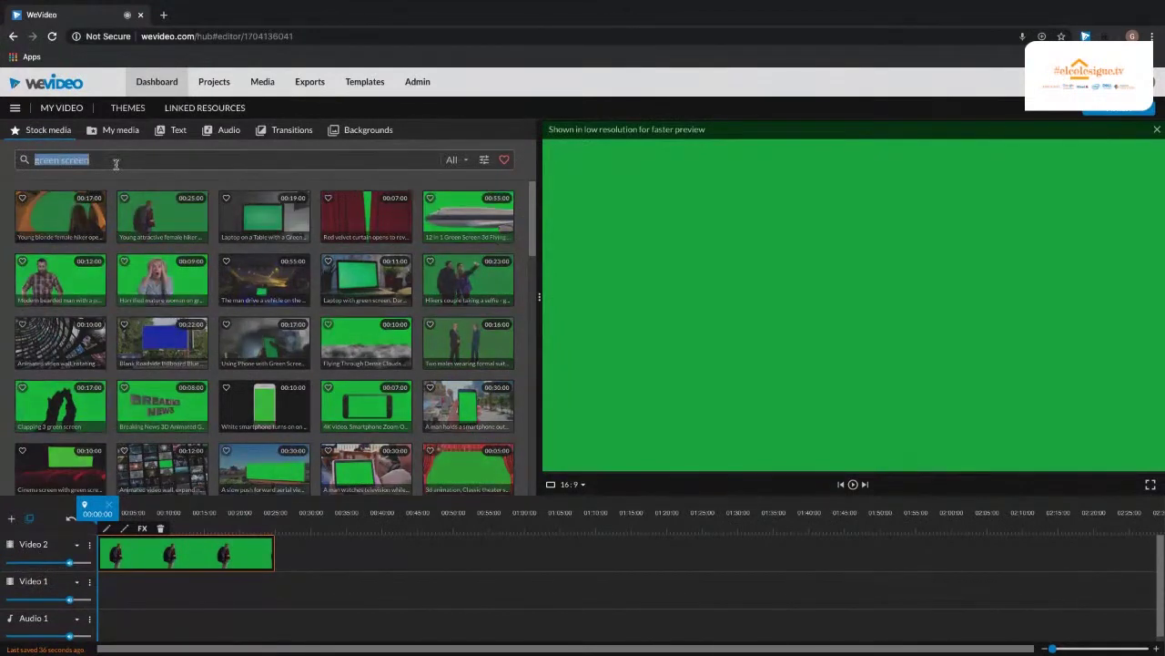
pyautogui.write('moutains')
pyautogui.press('Return')
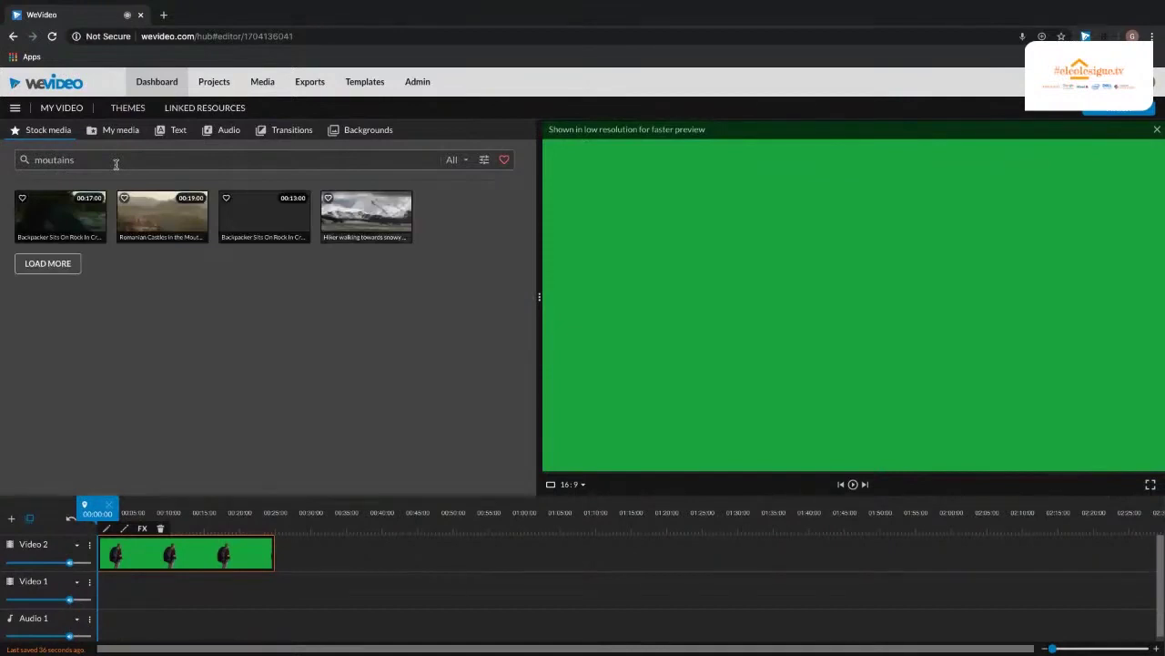
pyautogui.moveTo(359, 222); pyautogui.dragTo(112, 594)
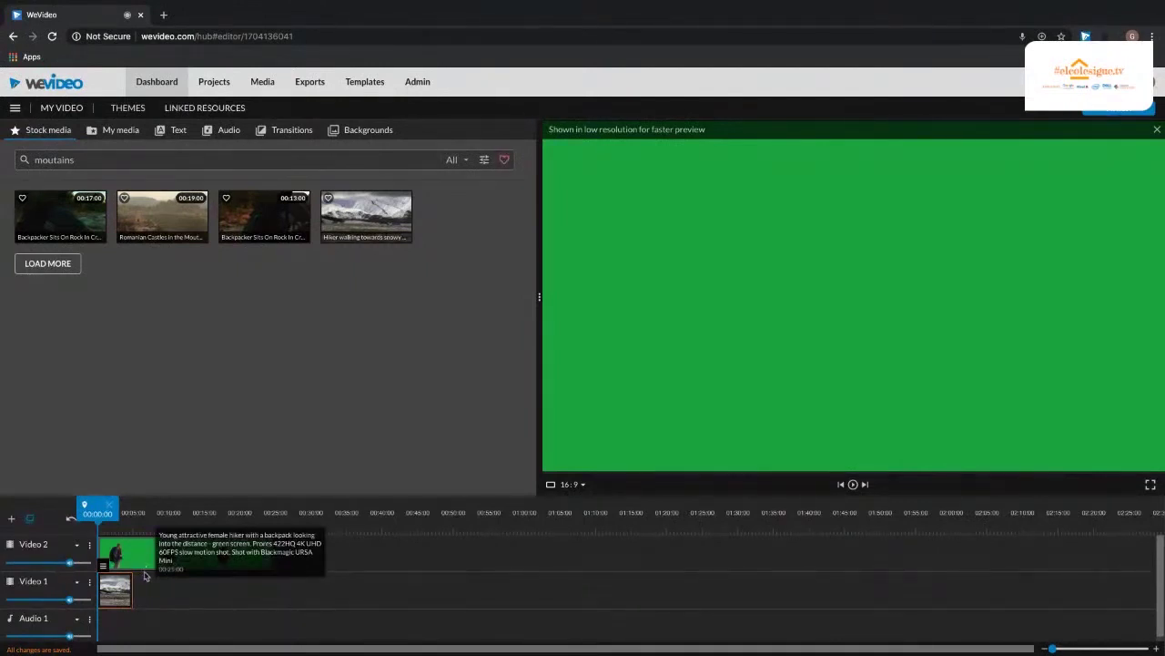
pyautogui.moveTo(132, 581); pyautogui.dragTo(266, 582)
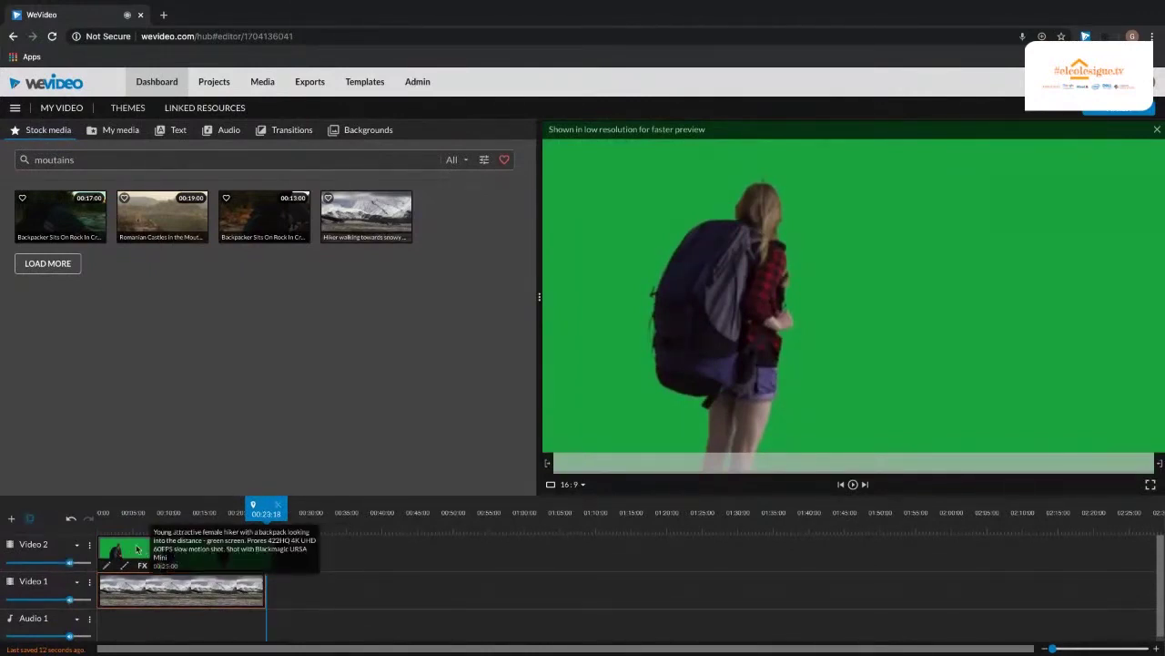
# Step: Remove the green background (3eae40) from the female hiker clip with Color Keying, save the changes and play the composite from the start
pyautogui.click(137, 550)
pyautogui.doubleClick(137, 550)
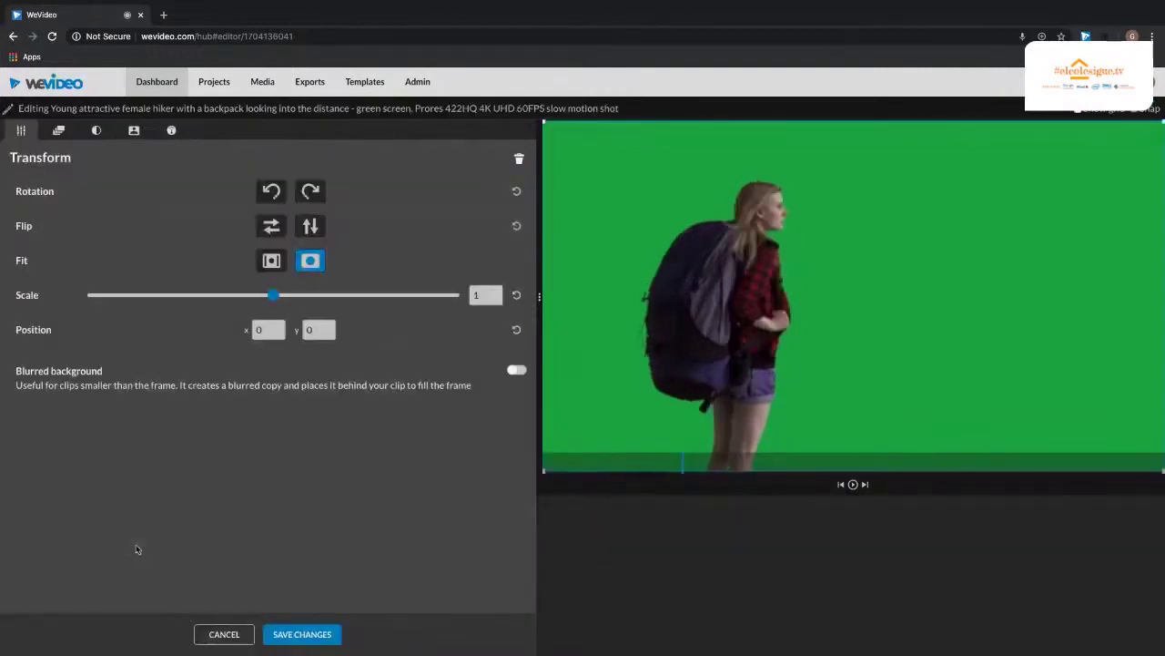
pyautogui.click(135, 132)
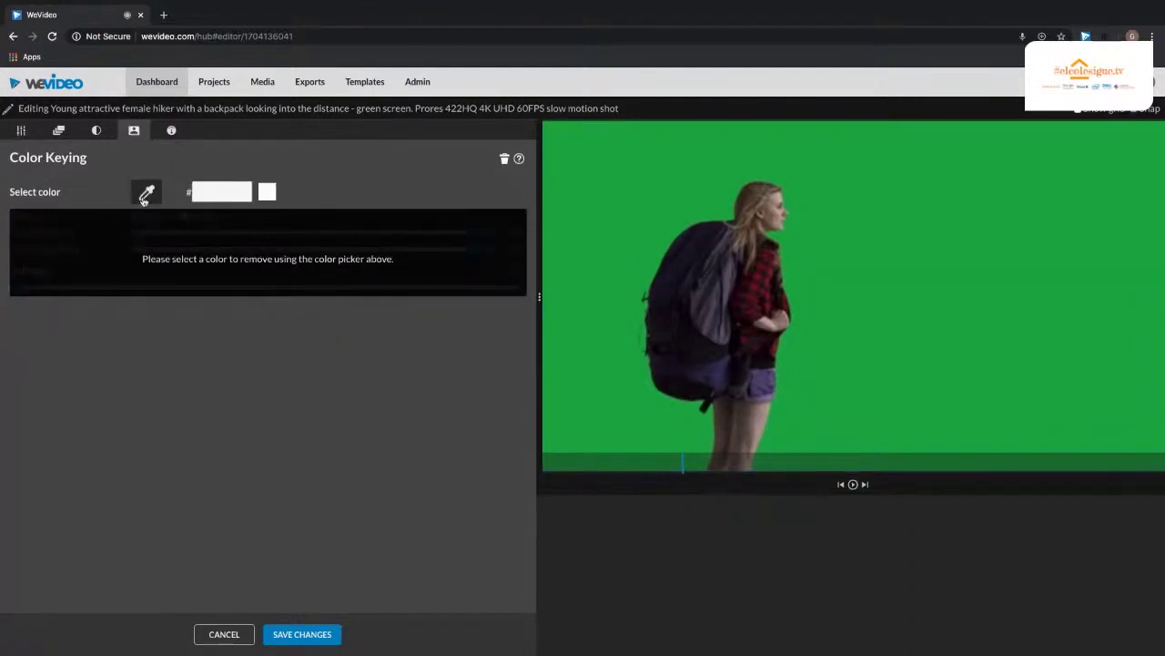
pyautogui.click(614, 176)
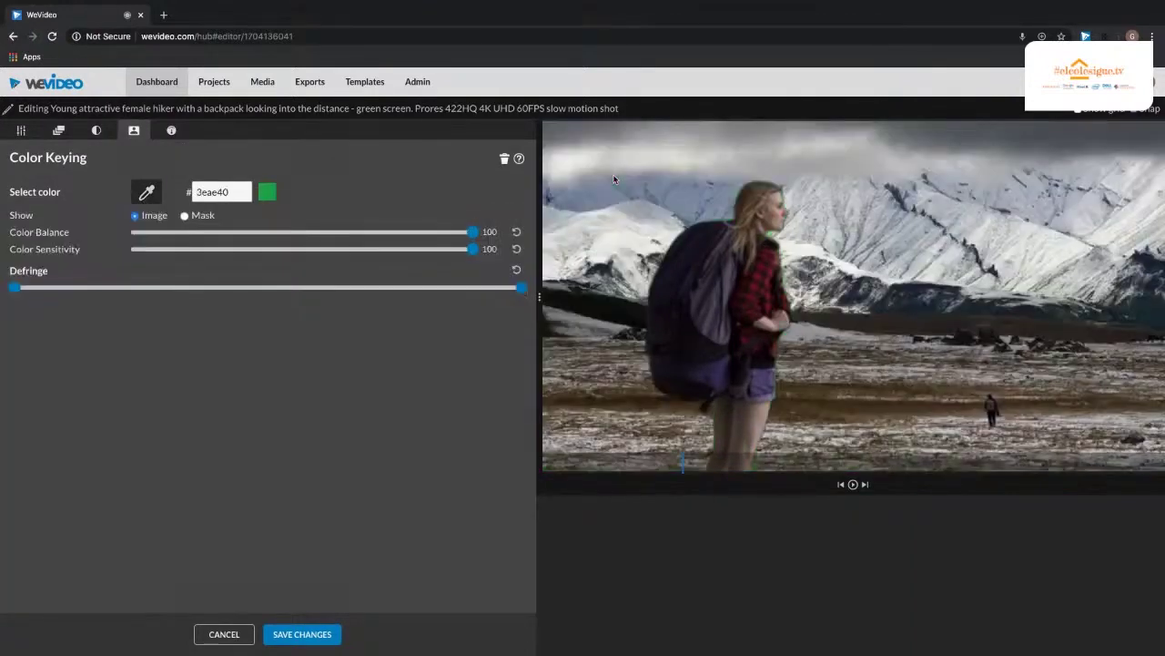
pyautogui.click(307, 635)
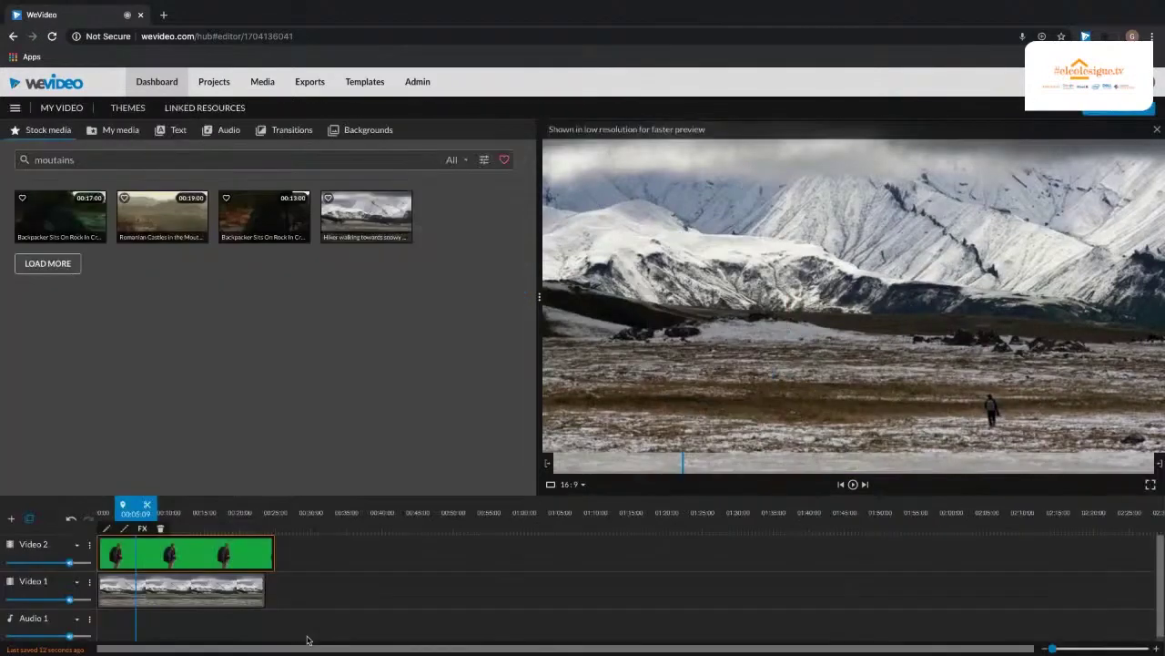
pyautogui.moveTo(137, 505); pyautogui.dragTo(91, 510)
pyautogui.press('space')
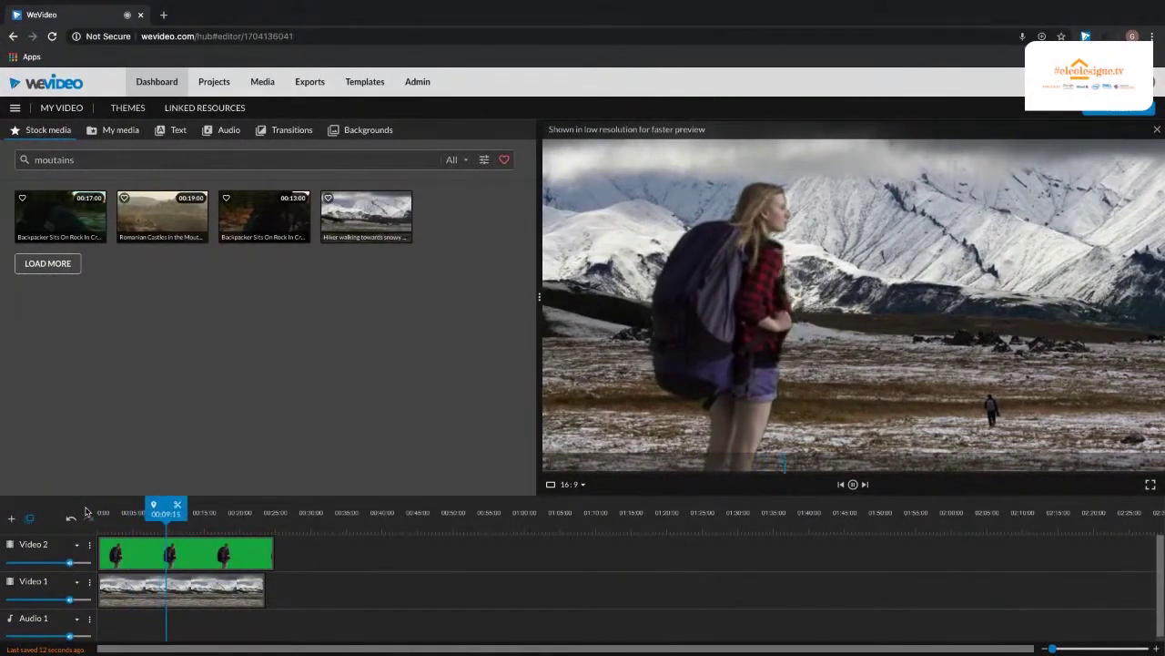
# Step: Stop playback and review the female hiker clip's Transform, Animation, Color and Speed settings
pyautogui.click(100, 550)
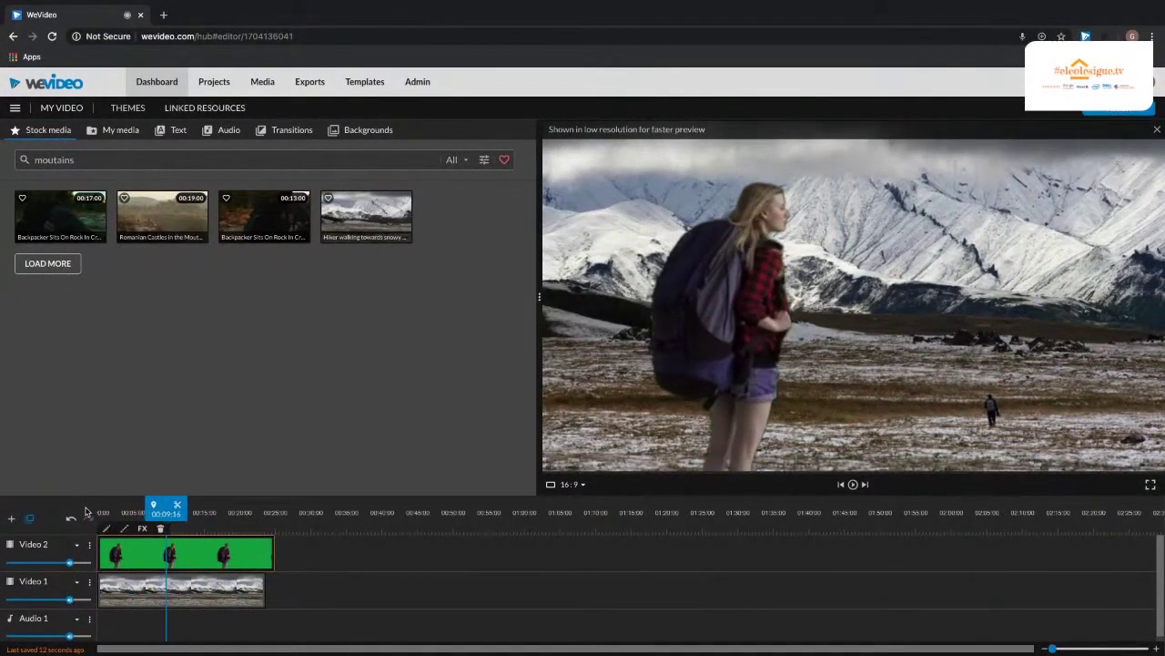
pyautogui.doubleClick(134, 563)
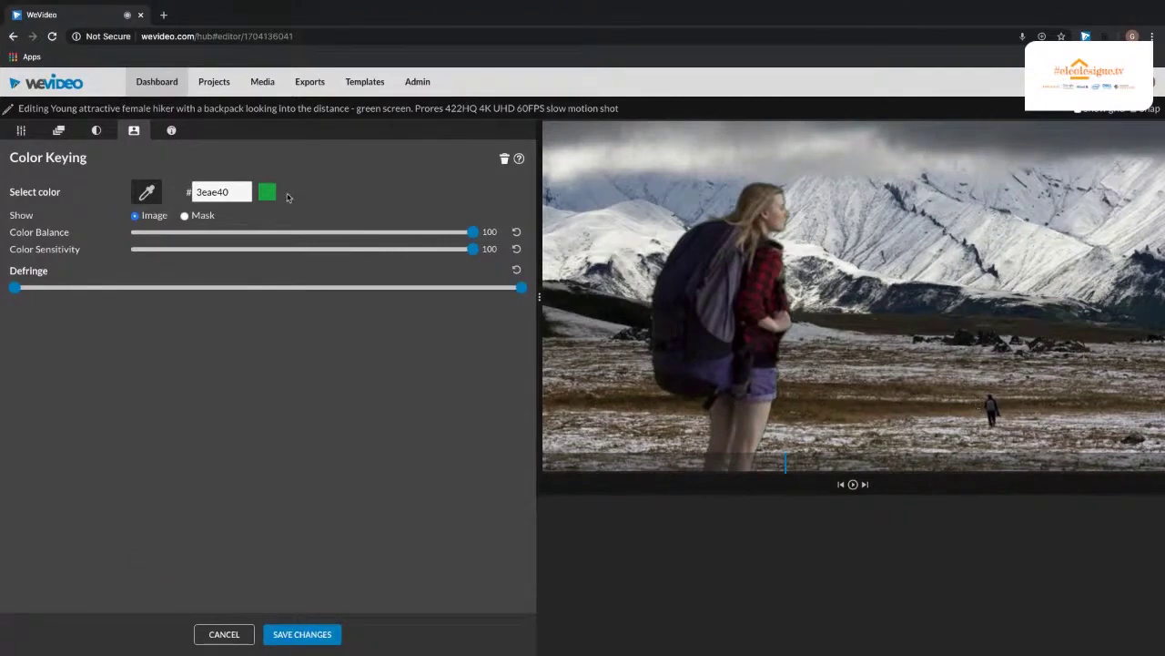
pyautogui.click(22, 131)
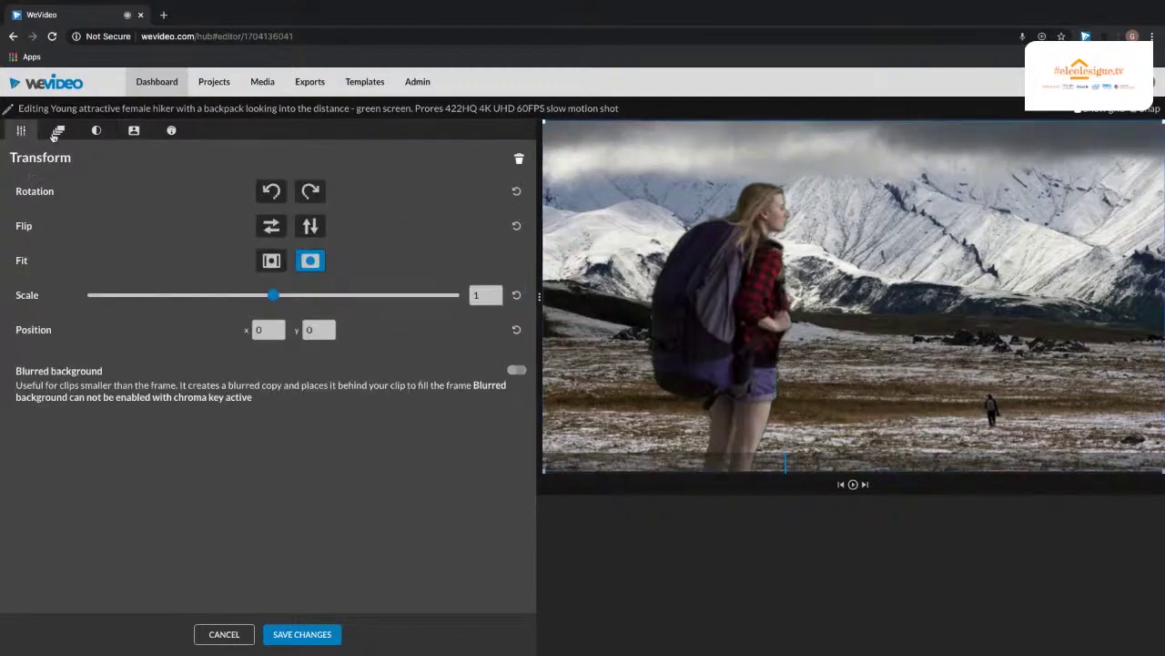
pyautogui.click(59, 131)
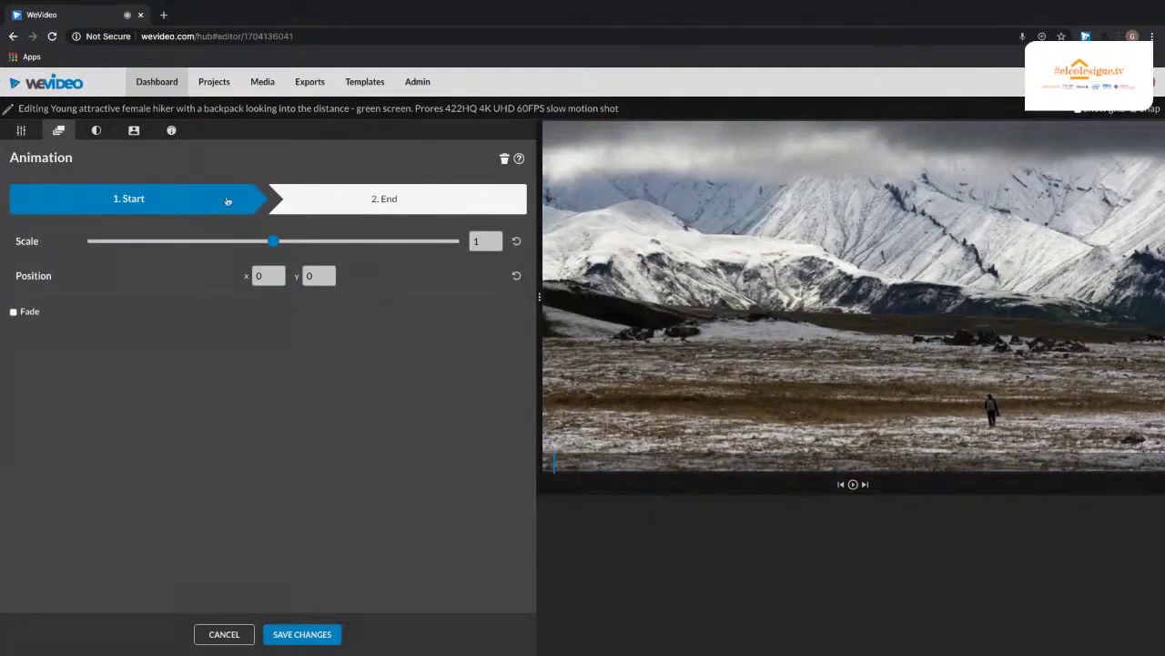
pyautogui.click(98, 132)
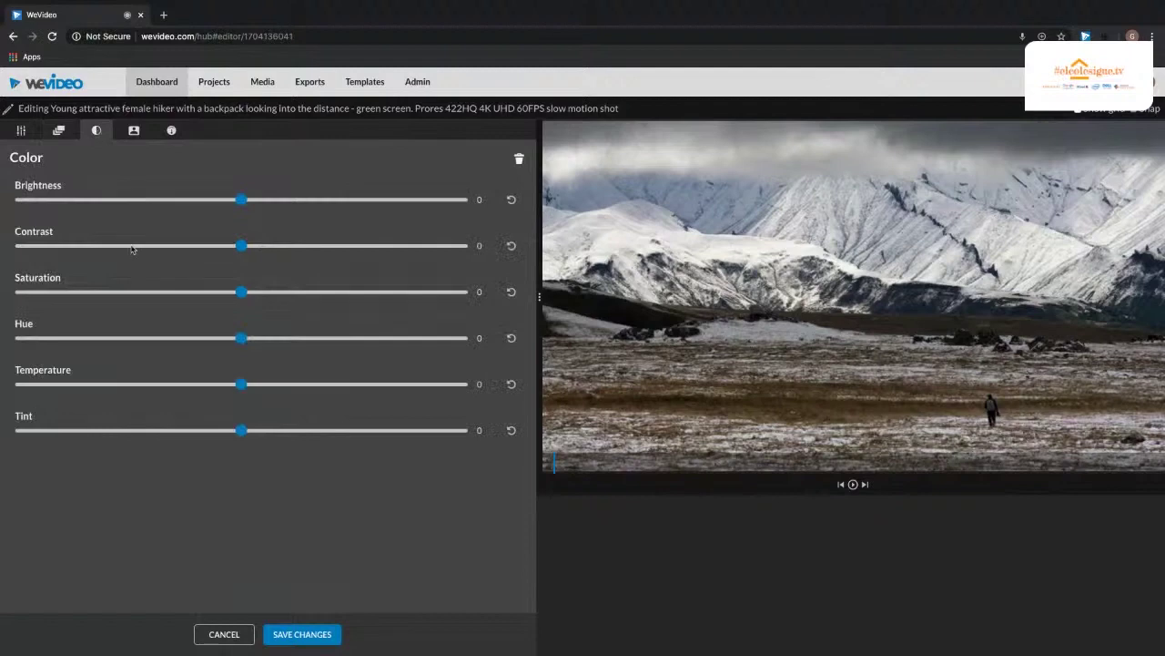
pyautogui.click(172, 132)
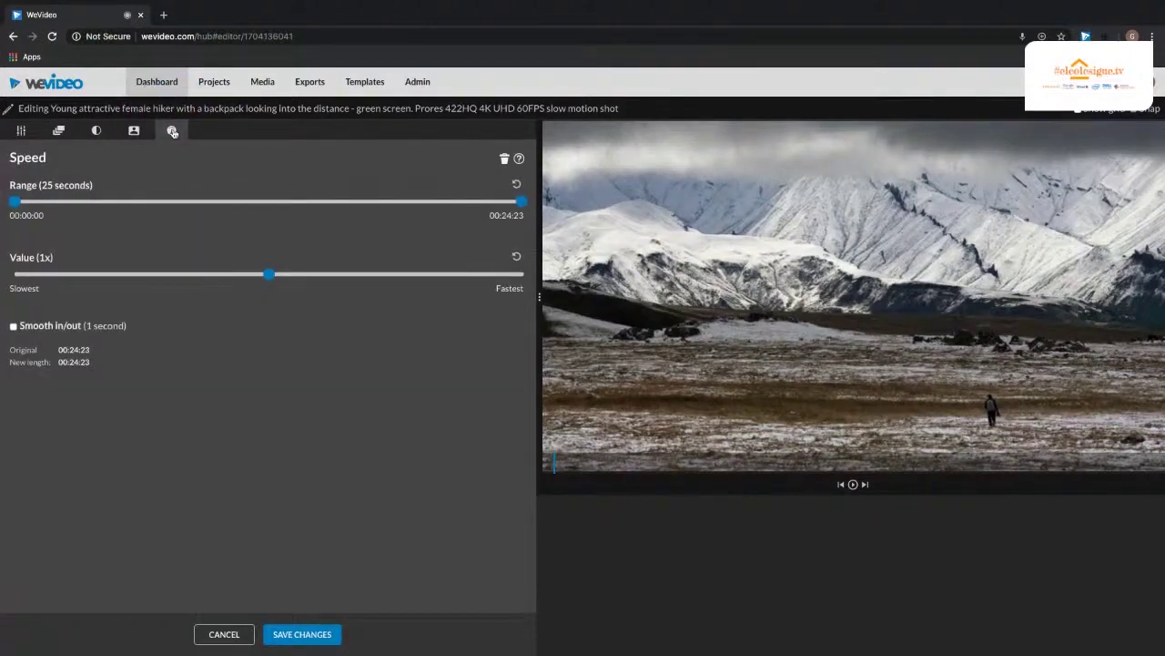
# Step: Scale the female hiker clip to 0.48, place it in the frame's lower-left corner at about x -99, y 593, and save the changes
pyautogui.click(22, 131)
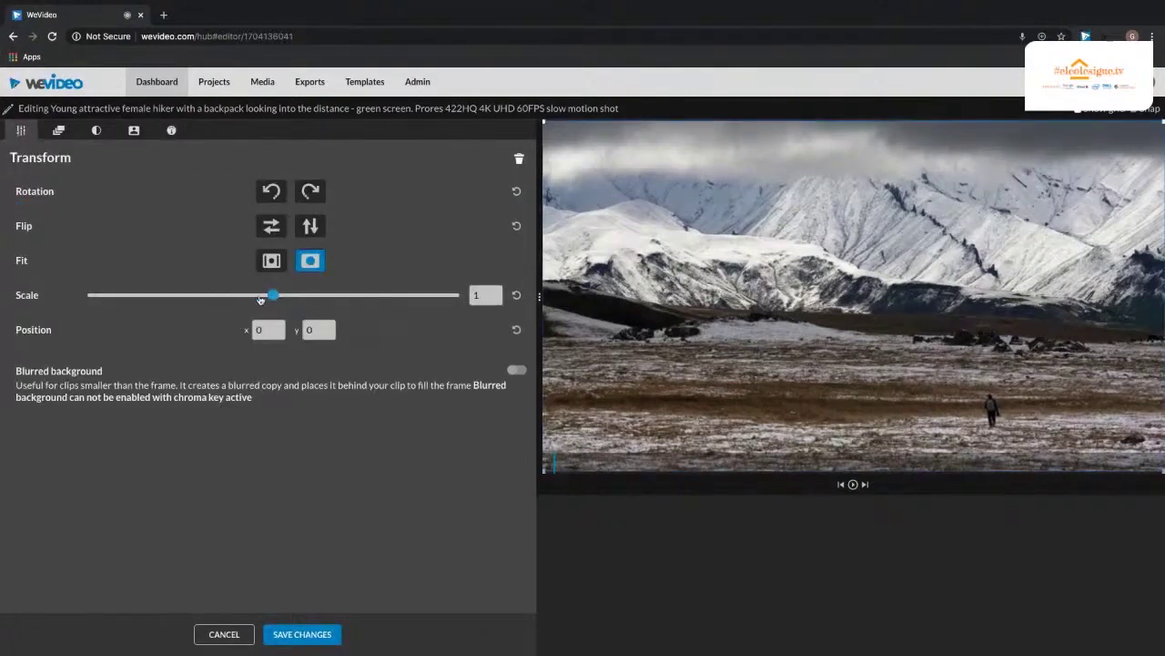
pyautogui.scroll(-1, 676, 446)
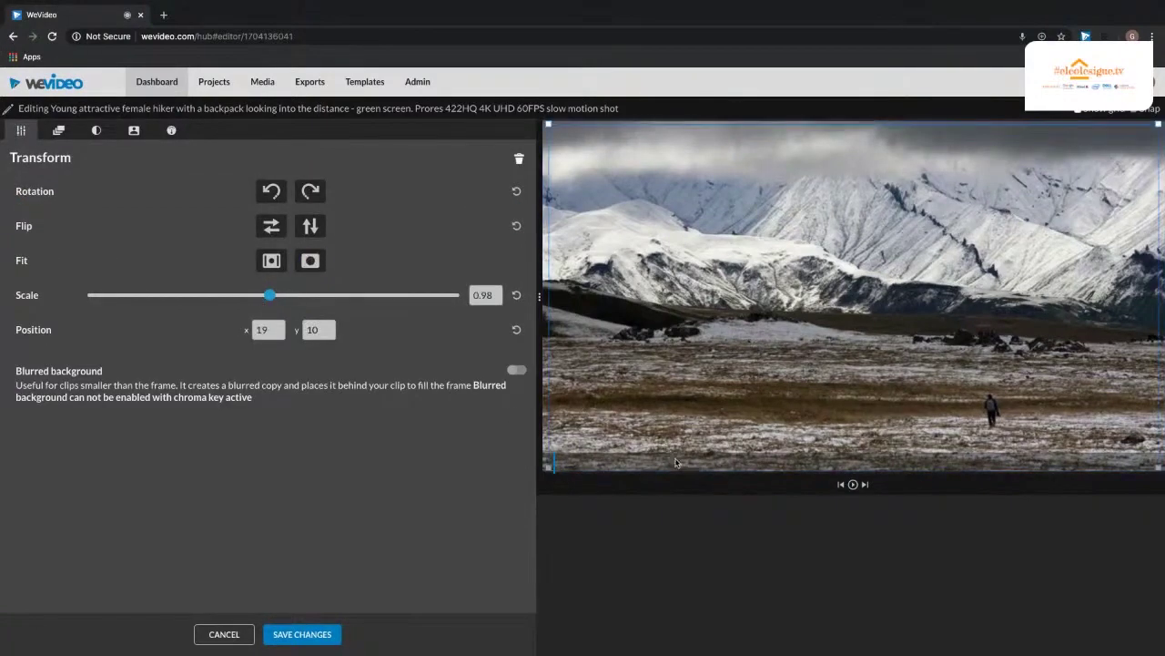
pyautogui.scroll(-5, 665, 469)
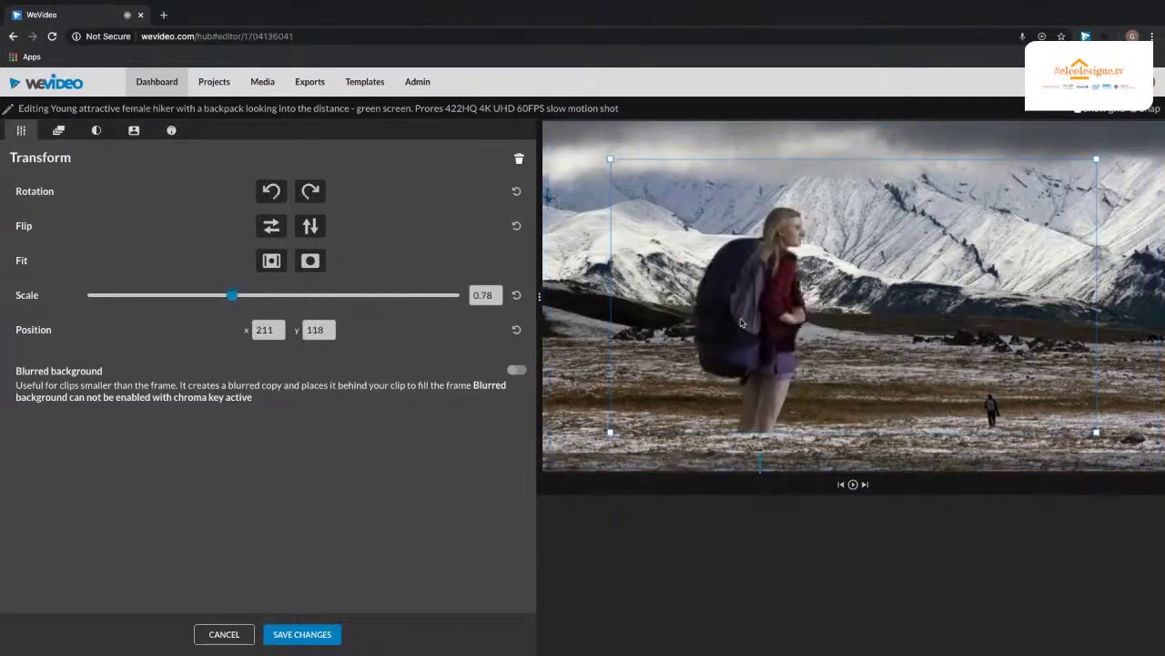
pyautogui.click(177, 298)
pyautogui.press('Left')
pyautogui.press('Left')
pyautogui.press('Left')
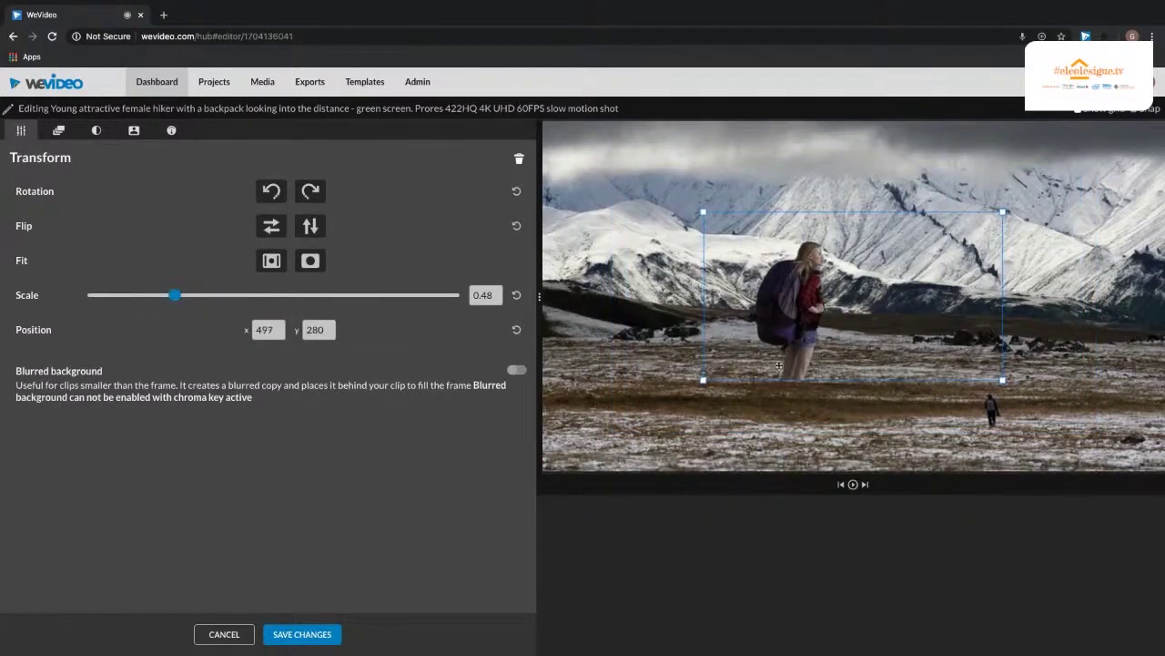
pyautogui.moveTo(750, 389); pyautogui.dragTo(644, 423)
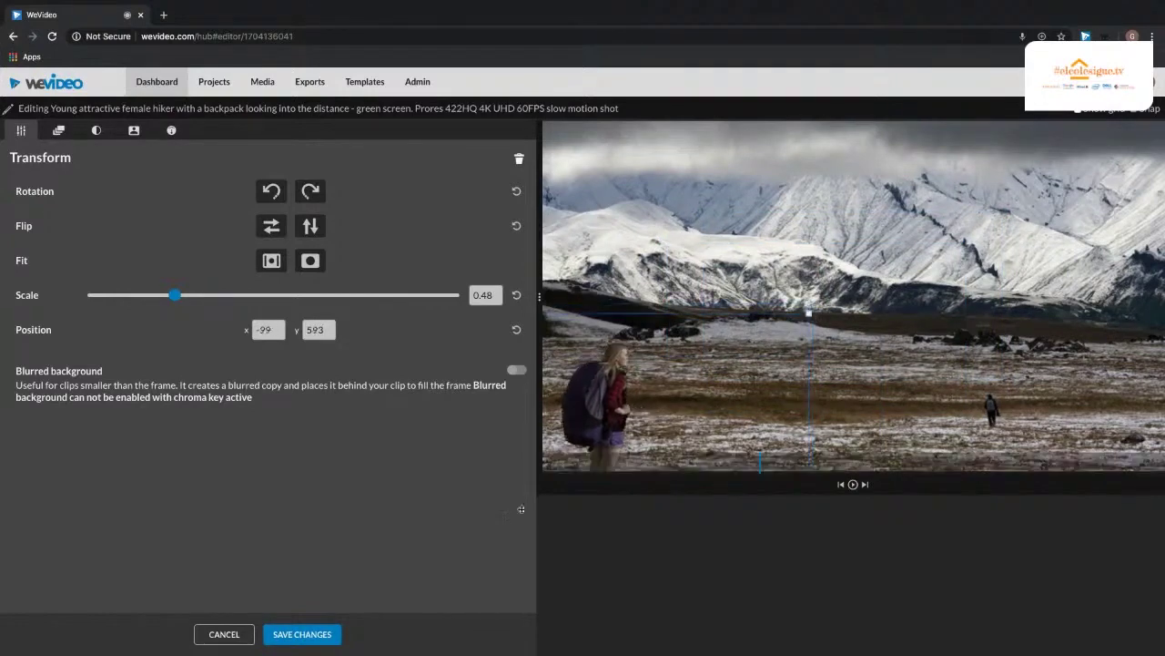
pyautogui.click(302, 634)
# Step: Play the composite from the start for about 10 seconds to check the hiker's new size and position
pyautogui.moveTo(166, 518); pyautogui.dragTo(98, 513)
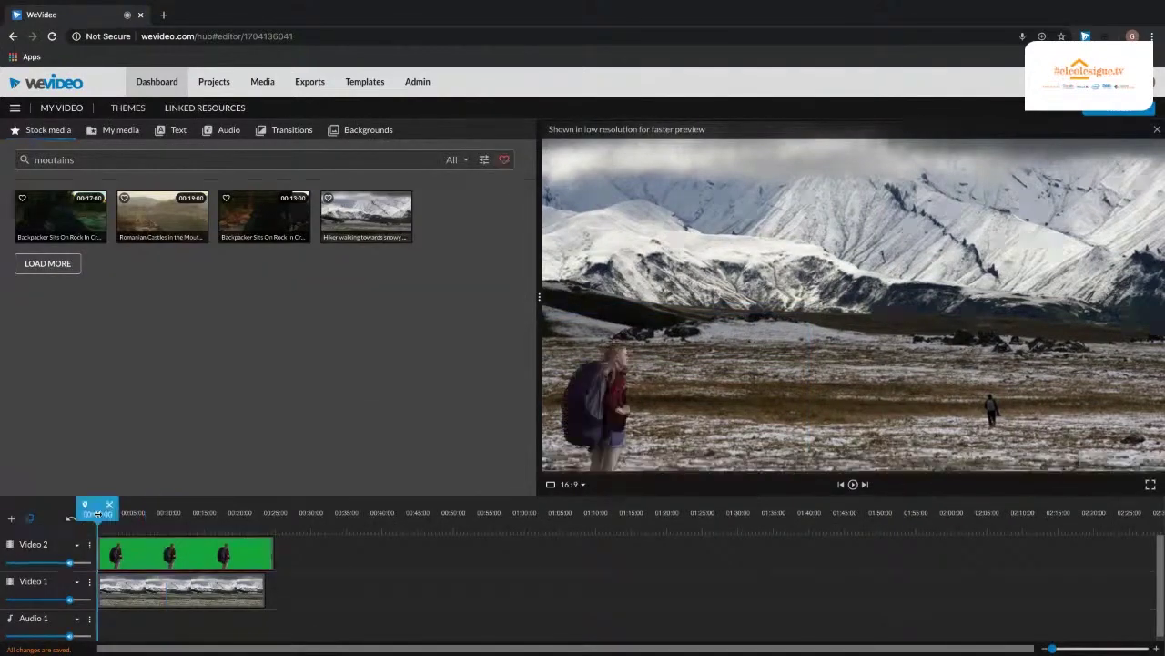
pyautogui.press('space')
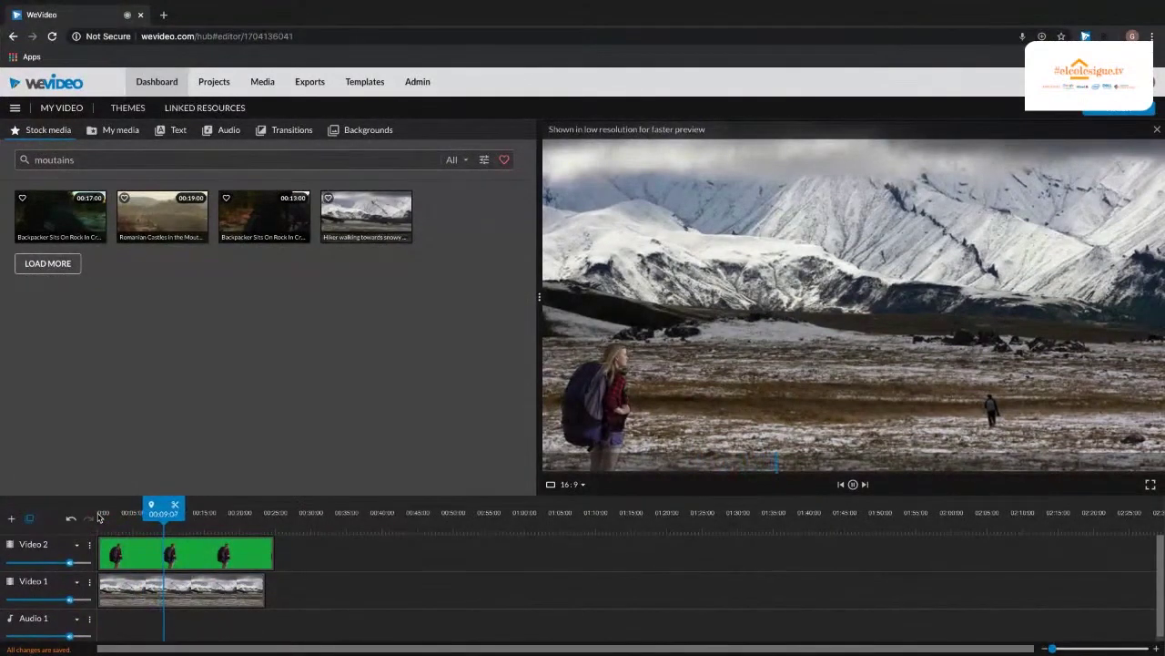
pyautogui.press('space')
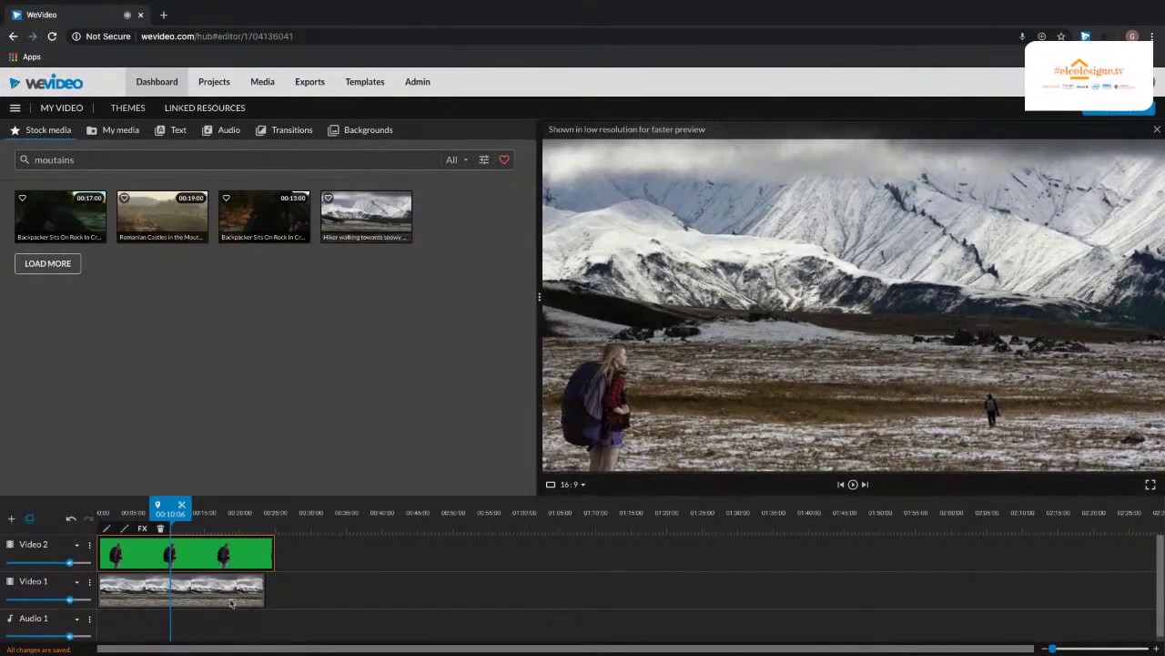
pyautogui.click(359, 587)
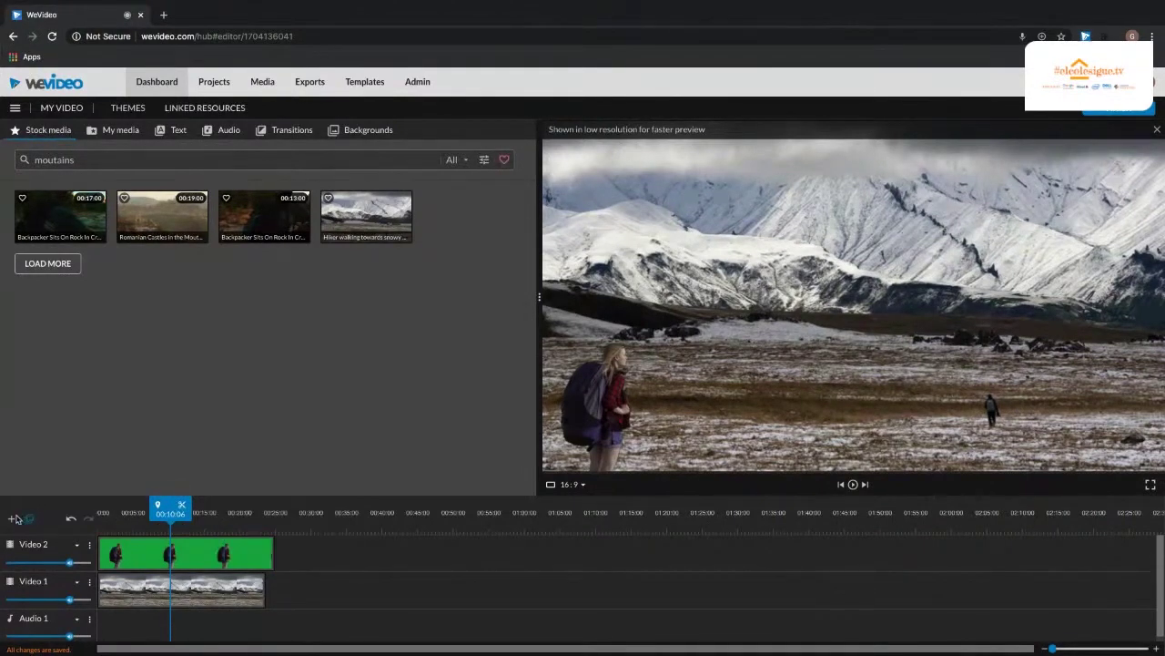
# Step: Add a video track named Video 3 and return the playhead to the start of the timeline
pyautogui.click(12, 520)
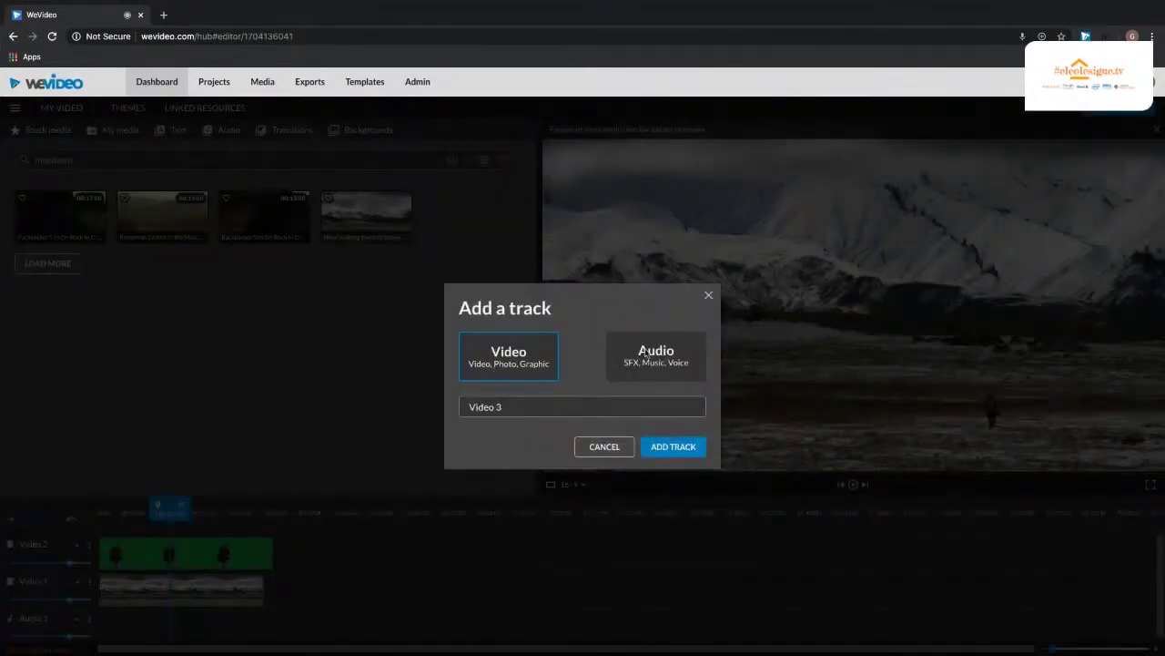
pyautogui.click(673, 446)
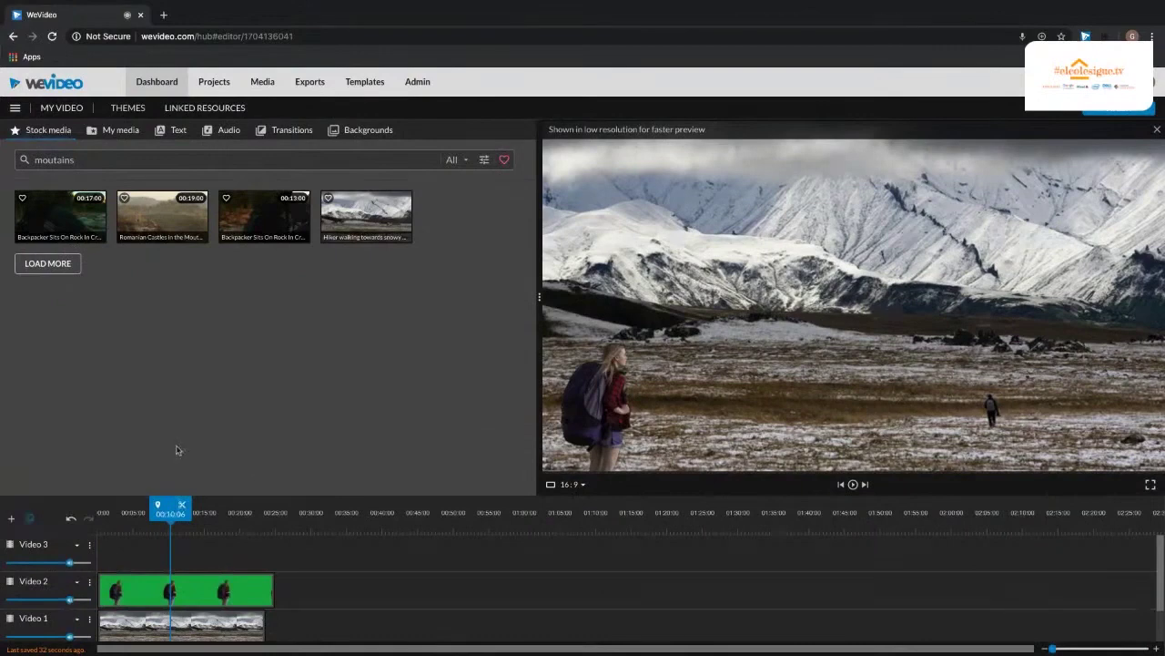
pyautogui.moveTo(170, 513); pyautogui.dragTo(98, 514)
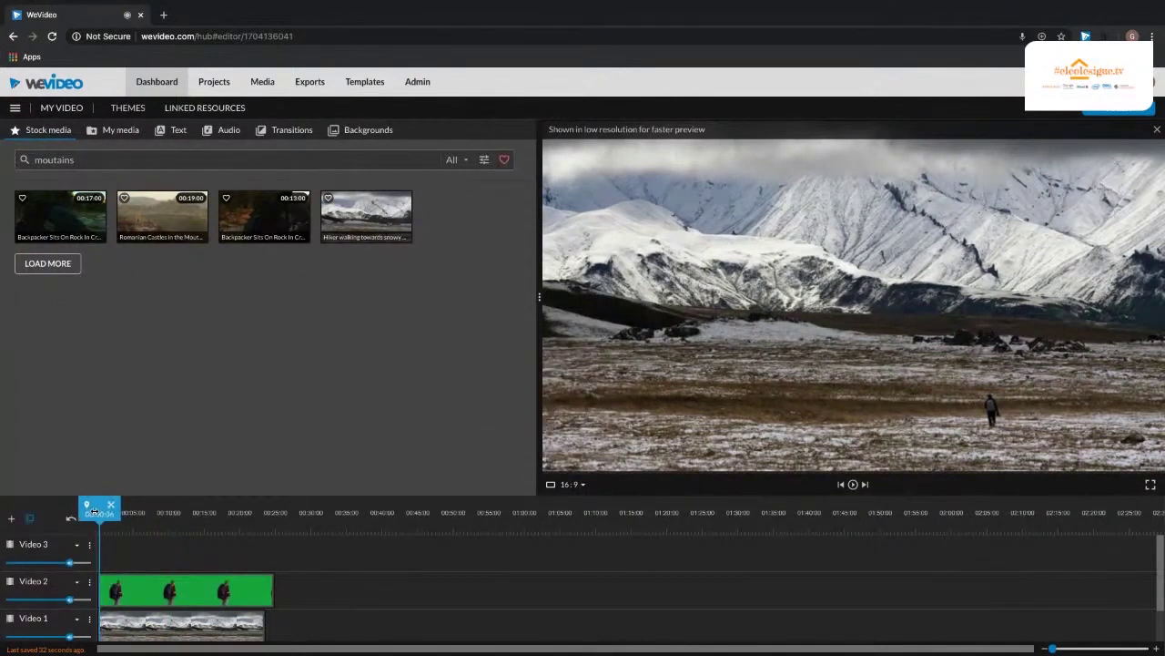
# Step: Search stock media for "green screen" and look through the results for another clip to overlay
pyautogui.doubleClick(92, 162)
pyautogui.write('green screen')
pyautogui.press('Return')
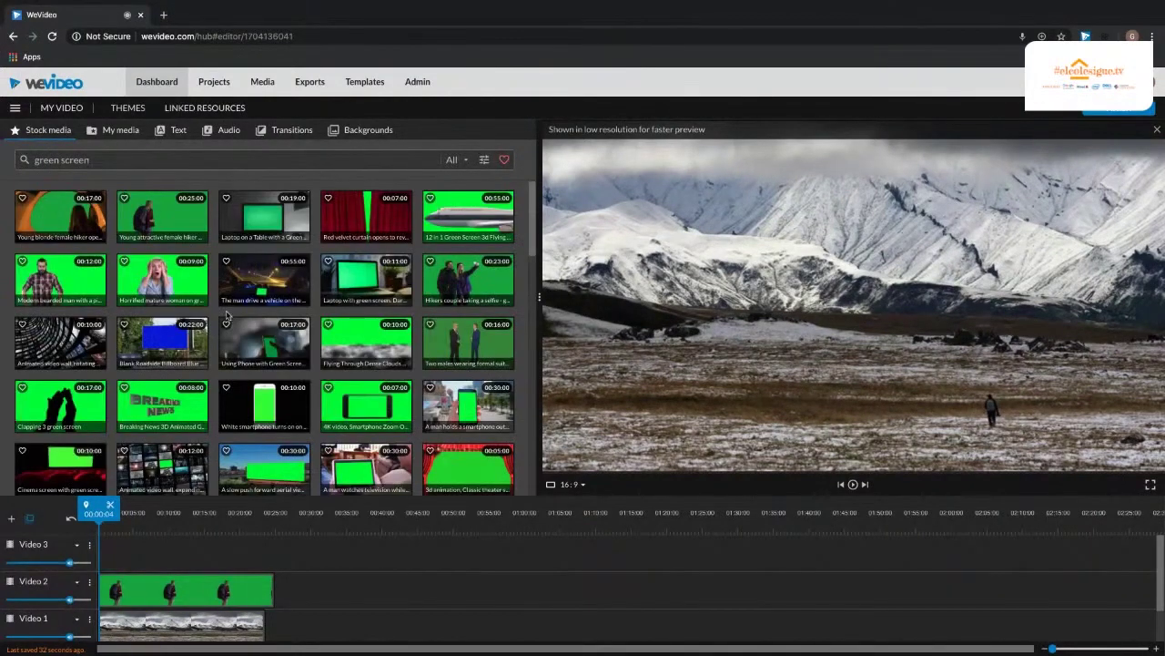
pyautogui.scroll(-3, 226, 311)
pyautogui.scroll(-5, 226, 312)
pyautogui.scroll(-10, 228, 309)
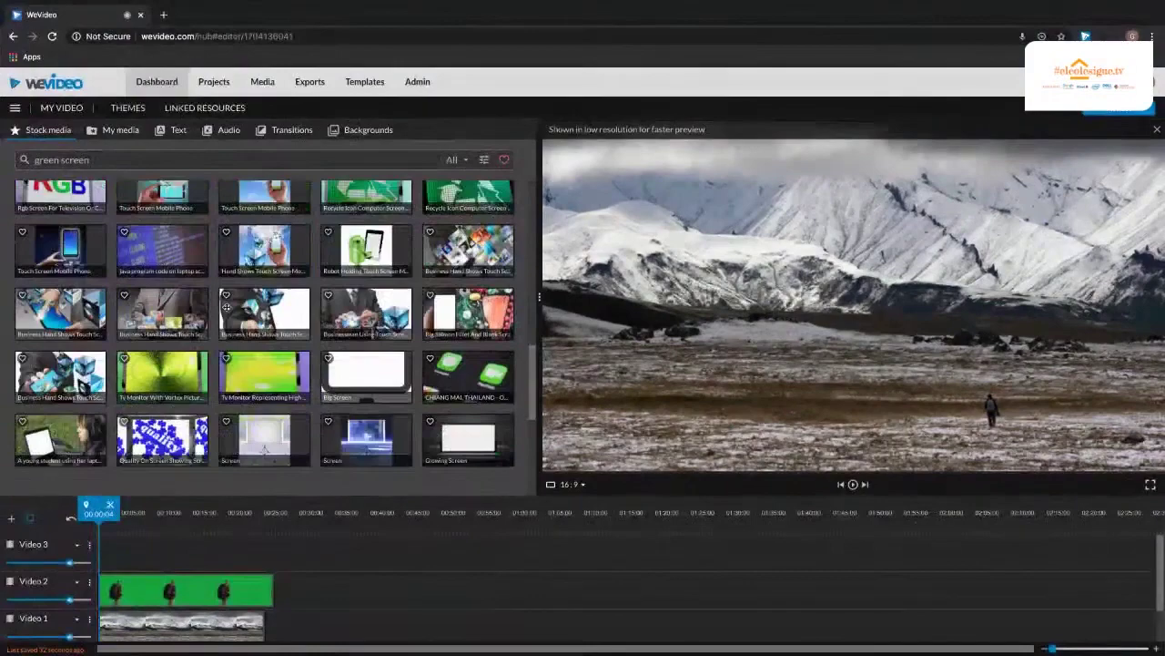
pyautogui.scroll(-5, 226, 307)
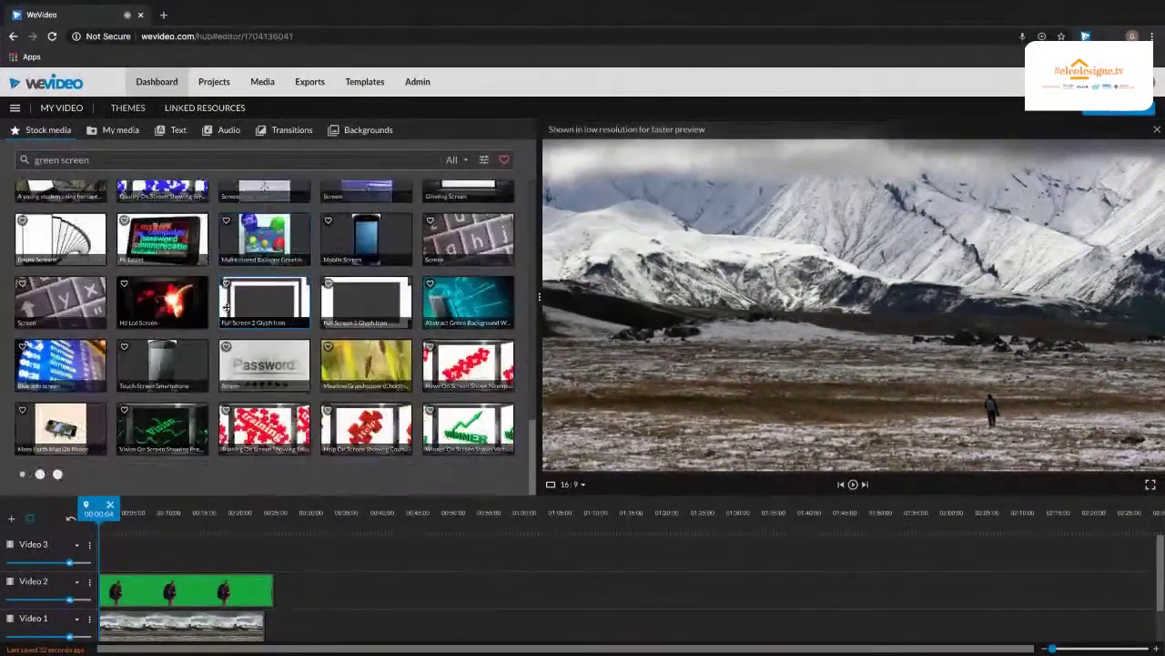
pyautogui.scroll(-5, 226, 308)
pyautogui.scroll(-5, 227, 309)
pyautogui.scroll(-5, 226, 308)
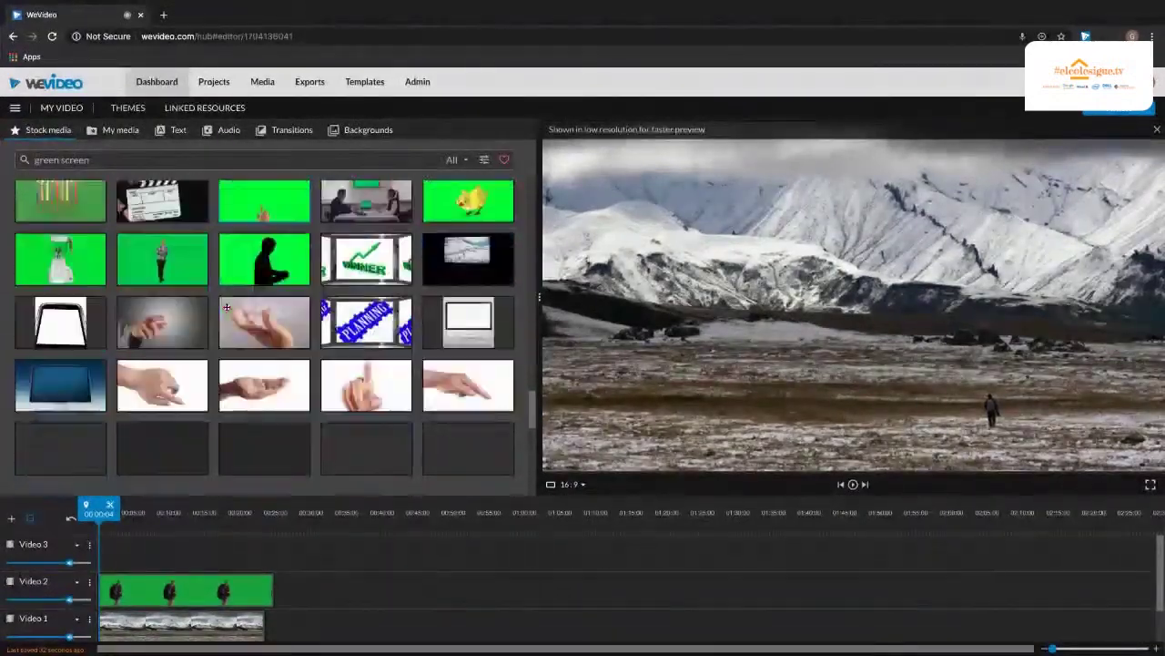
pyautogui.scroll(-10, 226, 307)
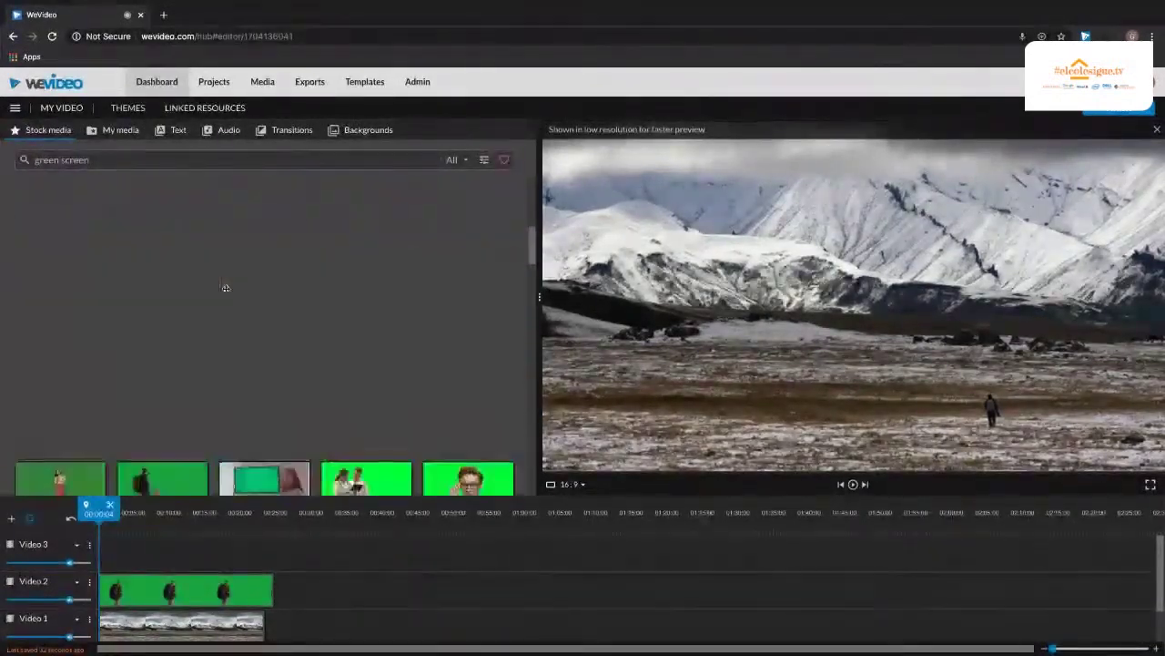
pyautogui.scroll(20, 226, 287)
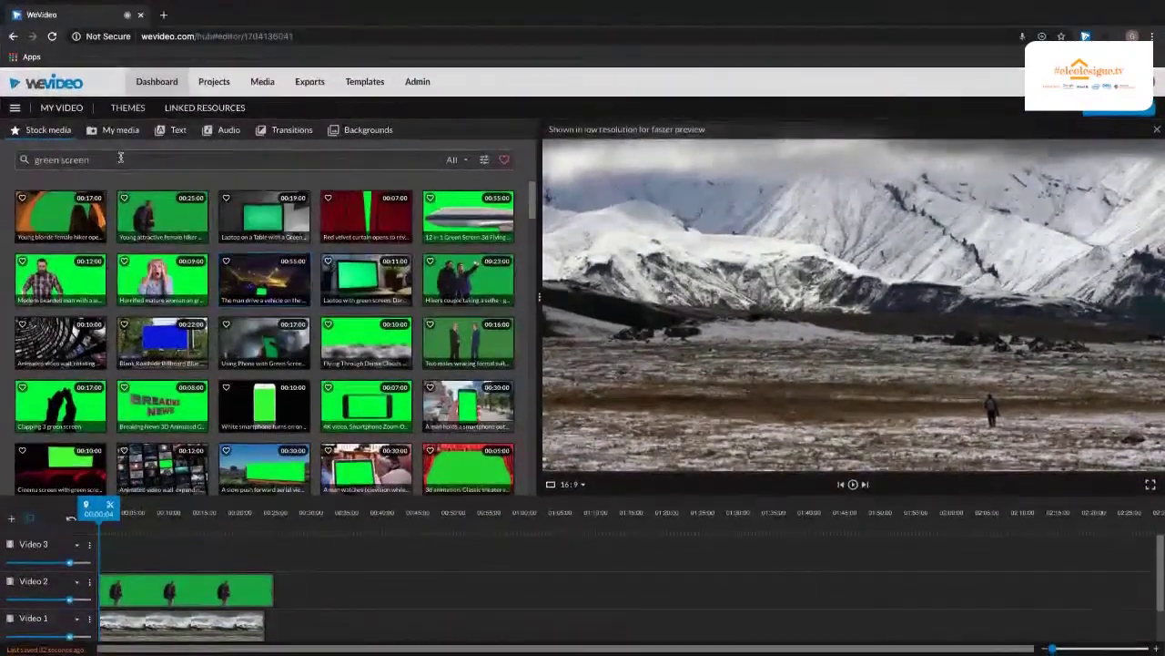
# Step: Search stock media for "green screen likes" and place the thumbs-up likes counter clip near the start of Video 3
pyautogui.click(120, 159)
pyautogui.write('likes')
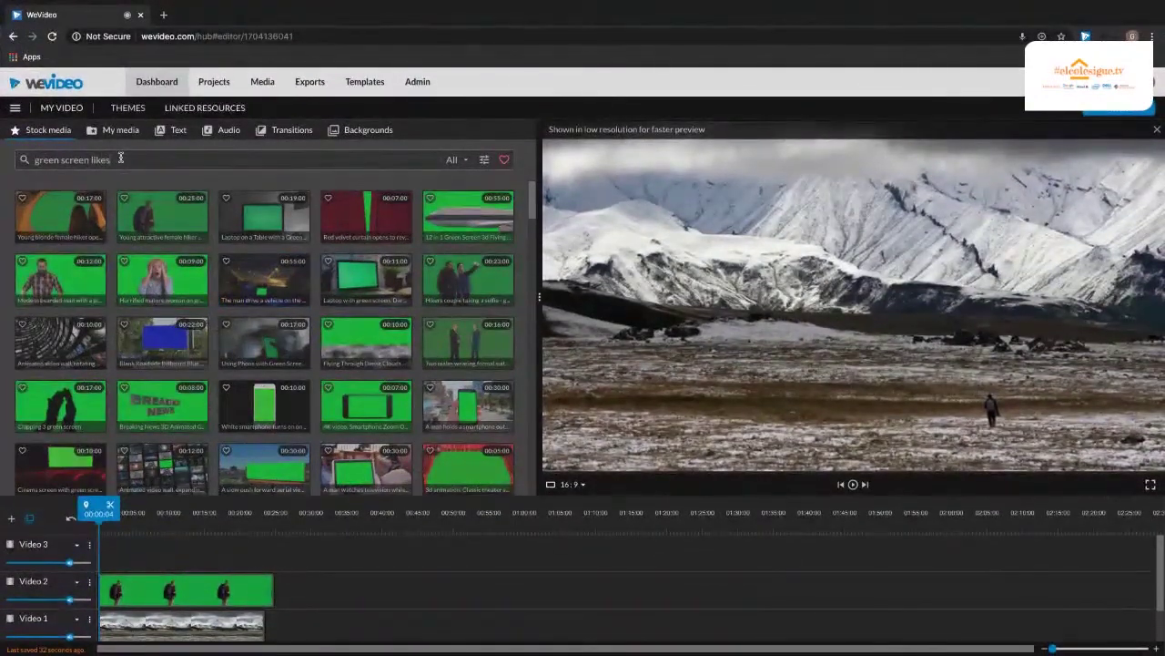
pyautogui.press('Return')
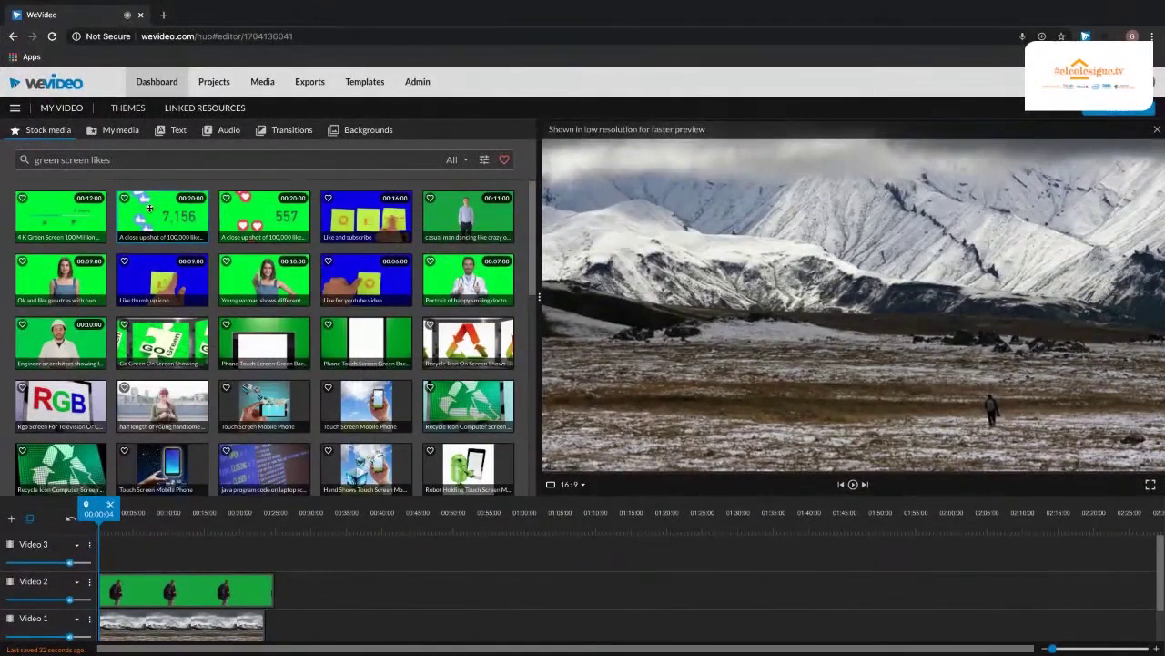
pyautogui.moveTo(148, 215); pyautogui.dragTo(122, 551)
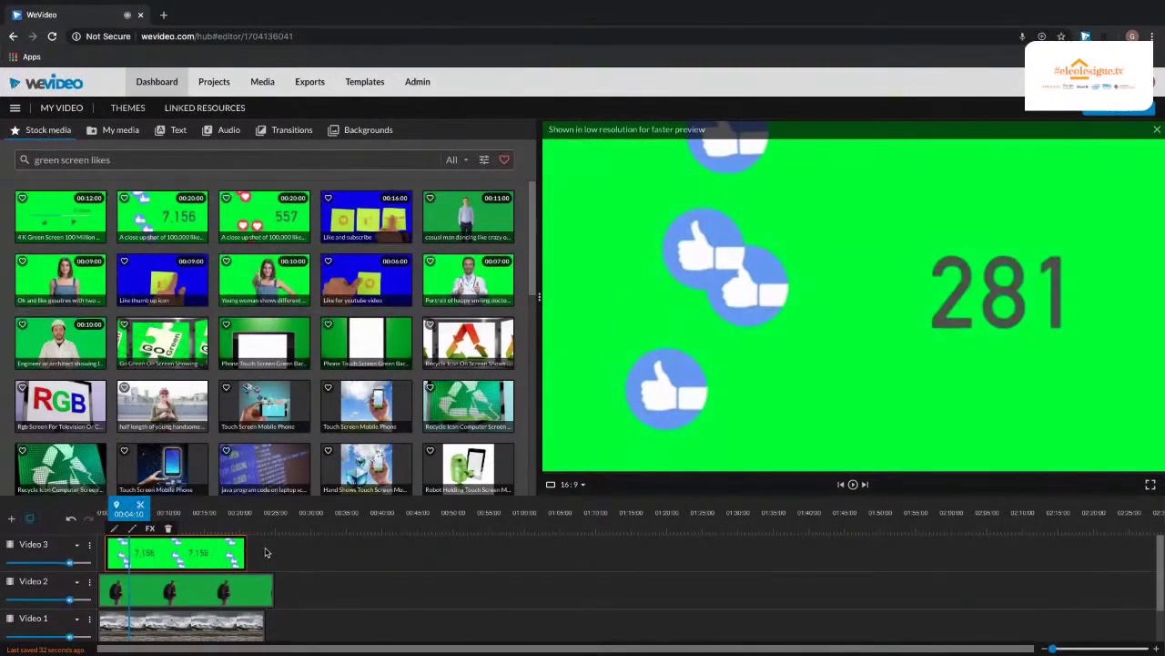
# Step: Scale the likes counter clip to 1.03 and shift it toward the frame's right side at x 769, y 4
pyautogui.doubleClick(205, 550)
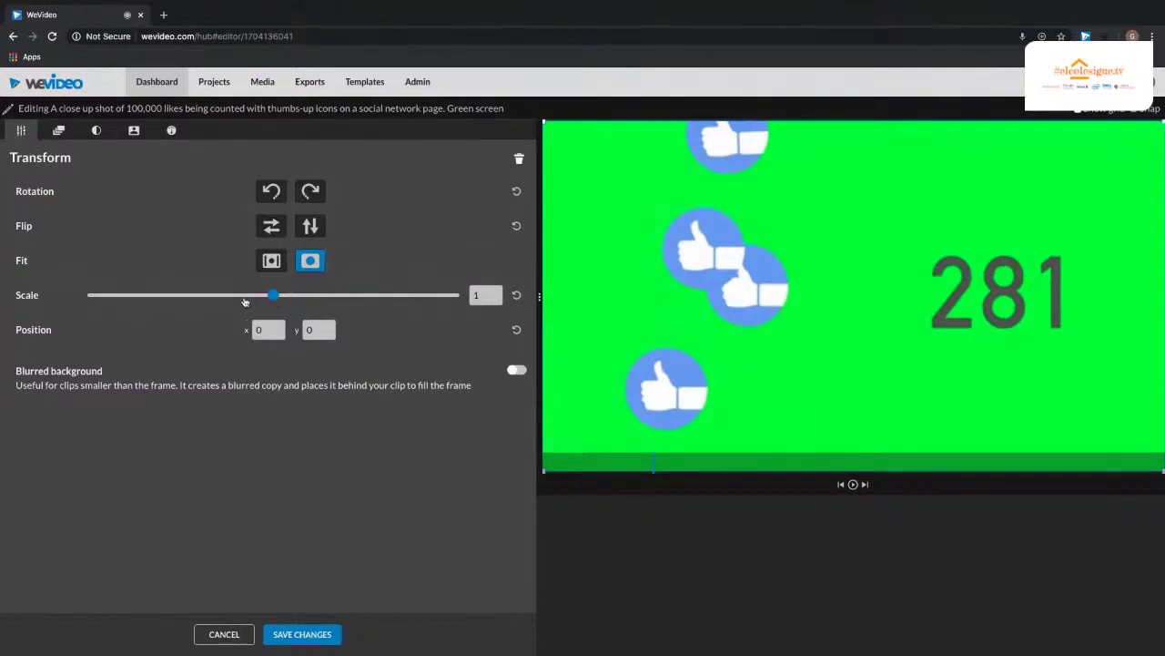
pyautogui.moveTo(244, 299); pyautogui.dragTo(243, 299)
pyautogui.moveTo(832, 307); pyautogui.dragTo(1086, 342)
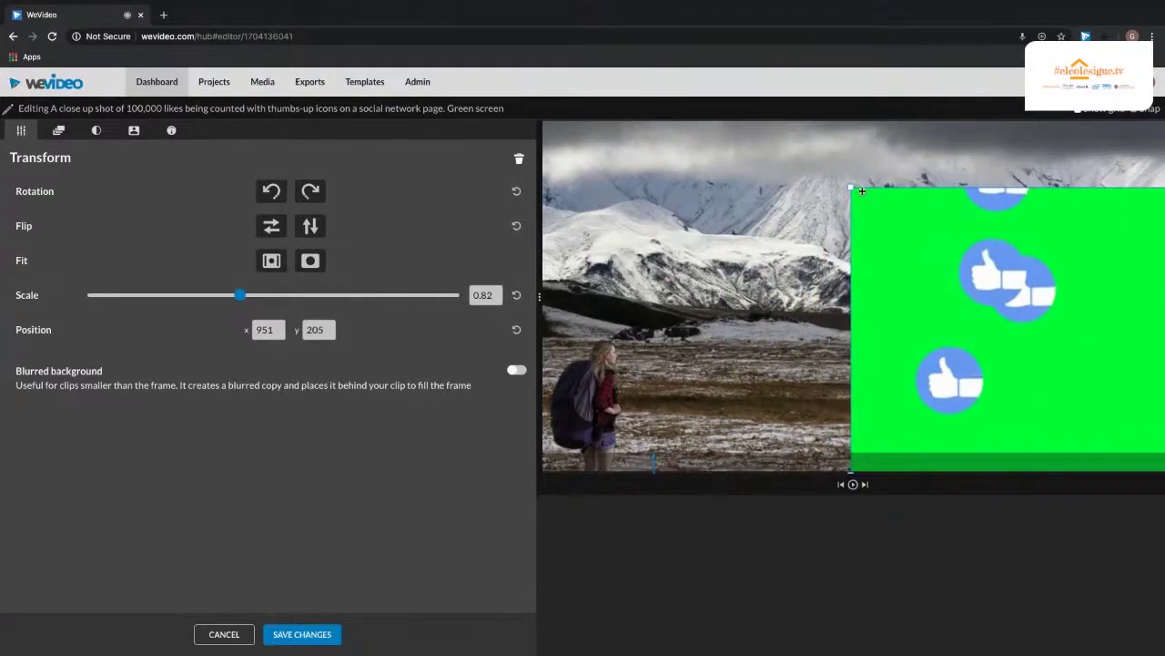
pyautogui.moveTo(852, 187); pyautogui.dragTo(791, 96)
pyautogui.moveTo(994, 268); pyautogui.dragTo(999, 239)
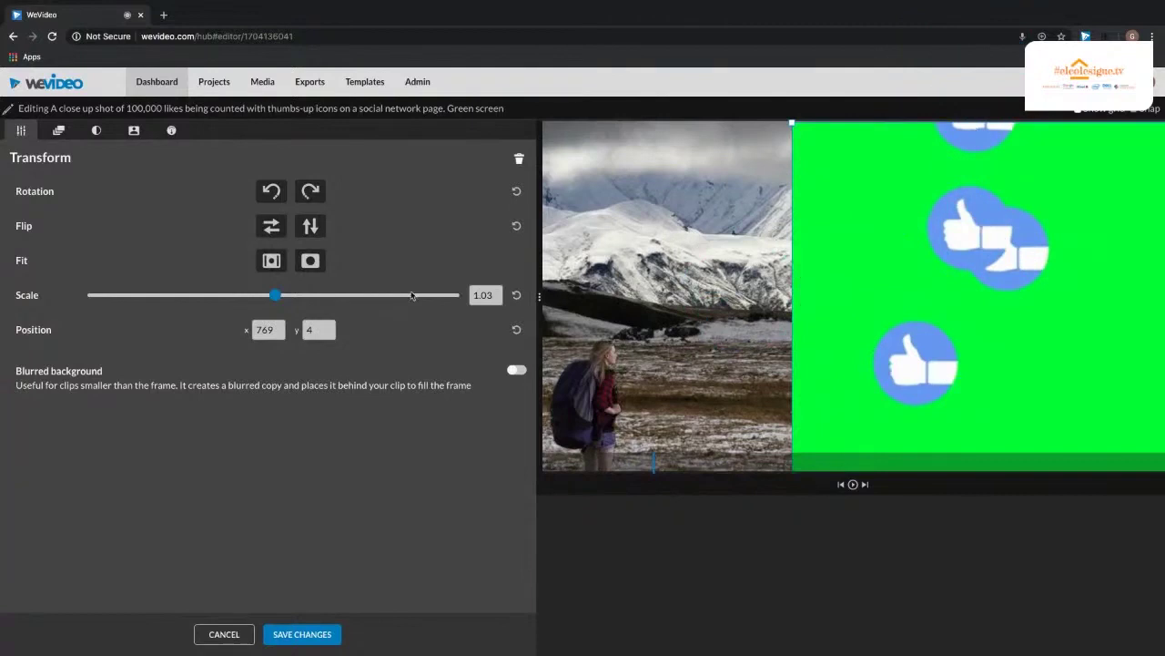
# Step: Key out the green background (1aff08) of the likes counter clip, raise the lower defringe limit to about midway, and save
pyautogui.click(134, 131)
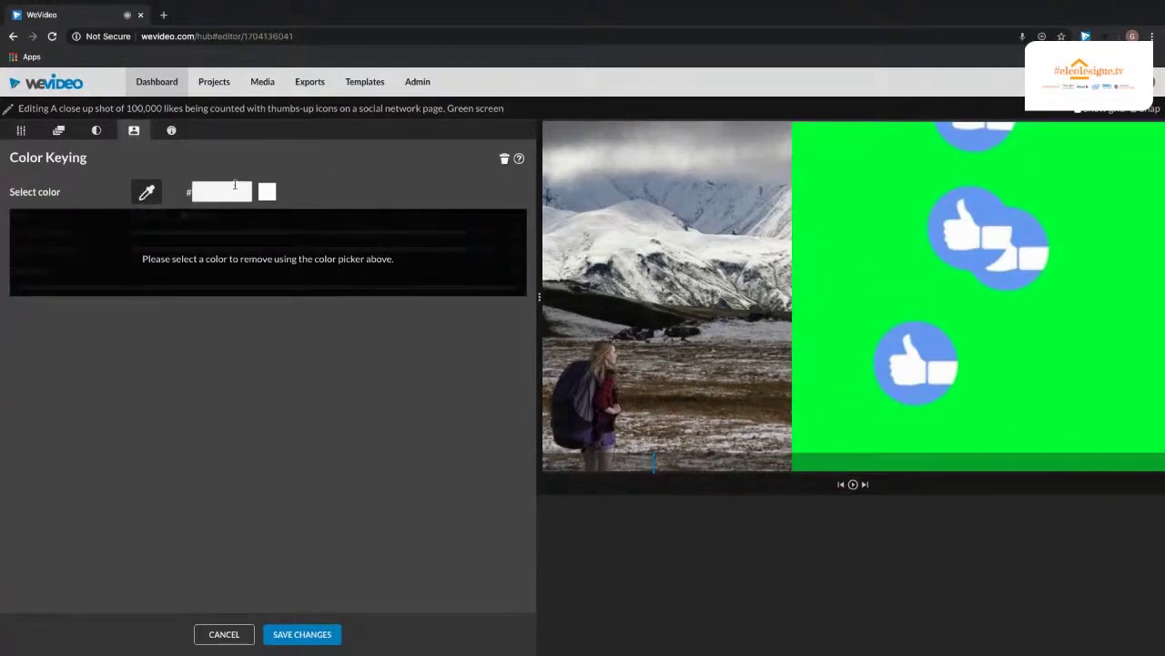
pyautogui.click(836, 191)
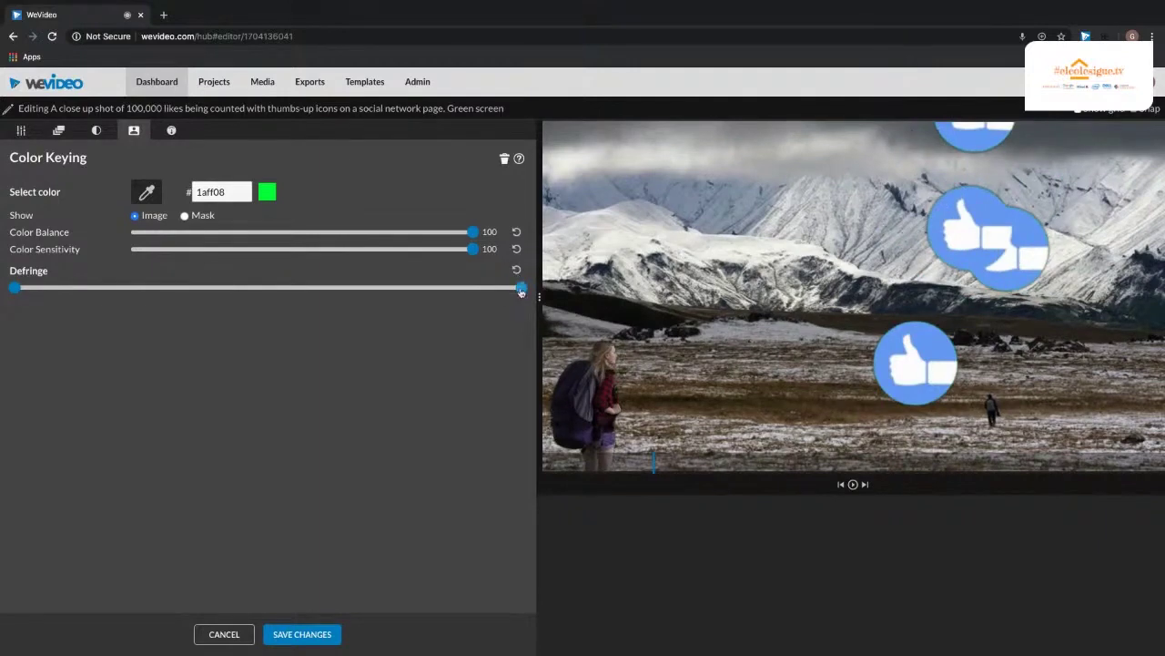
pyautogui.moveTo(483, 290); pyautogui.dragTo(344, 275)
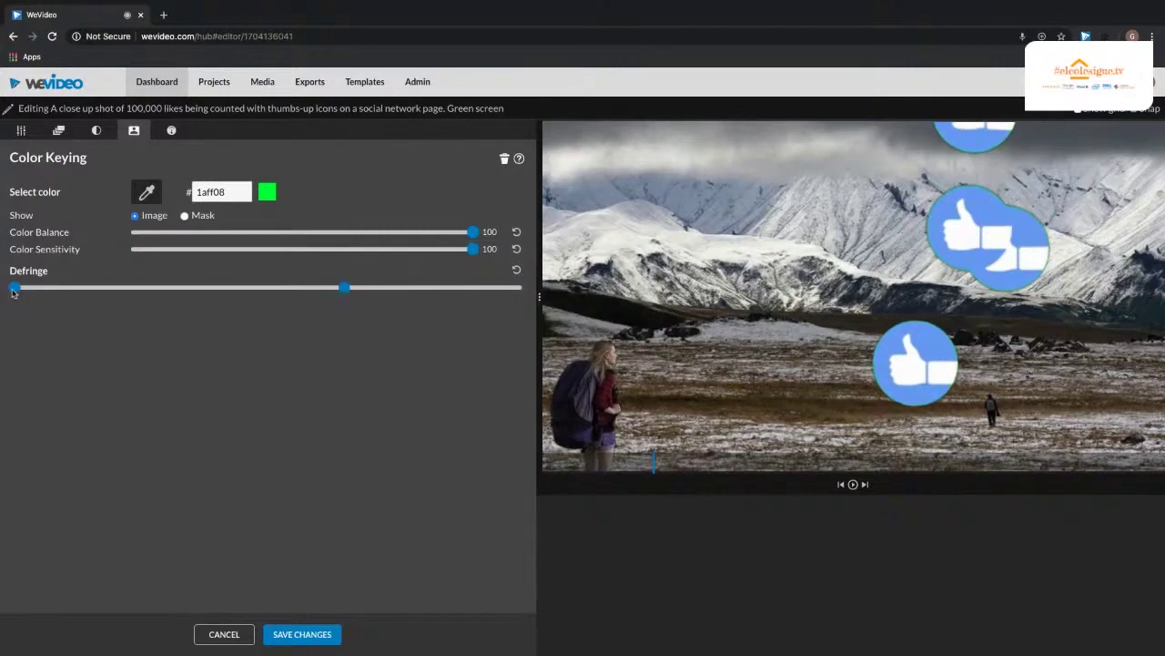
pyautogui.moveTo(125, 289); pyautogui.dragTo(265, 289)
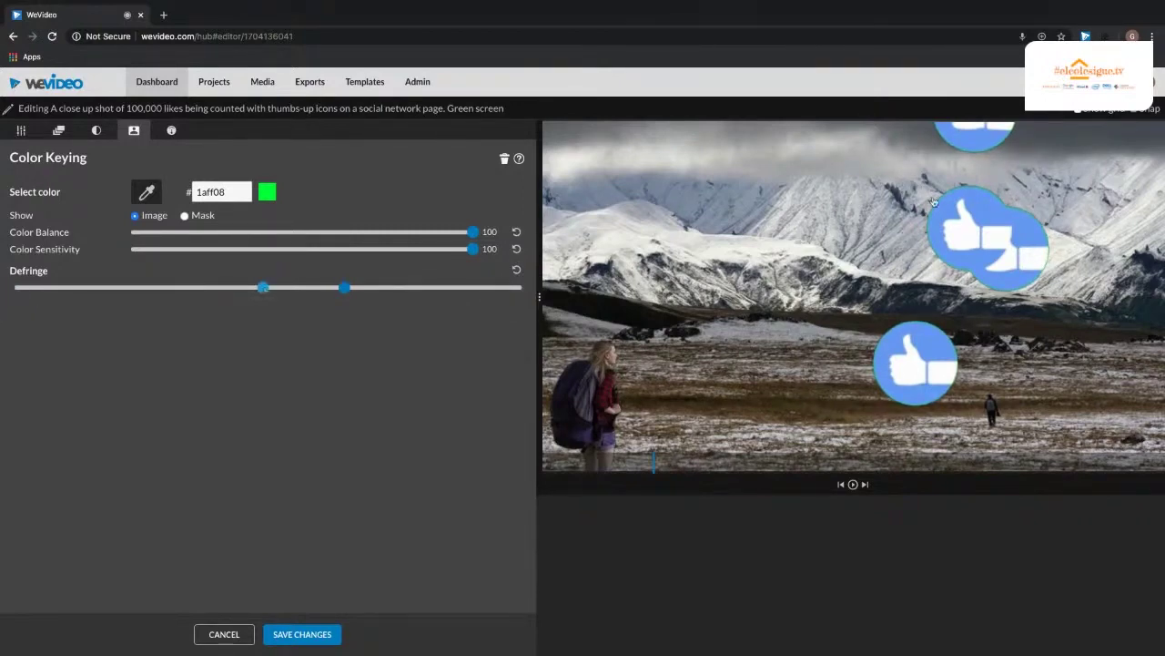
pyautogui.moveTo(354, 290); pyautogui.dragTo(542, 294)
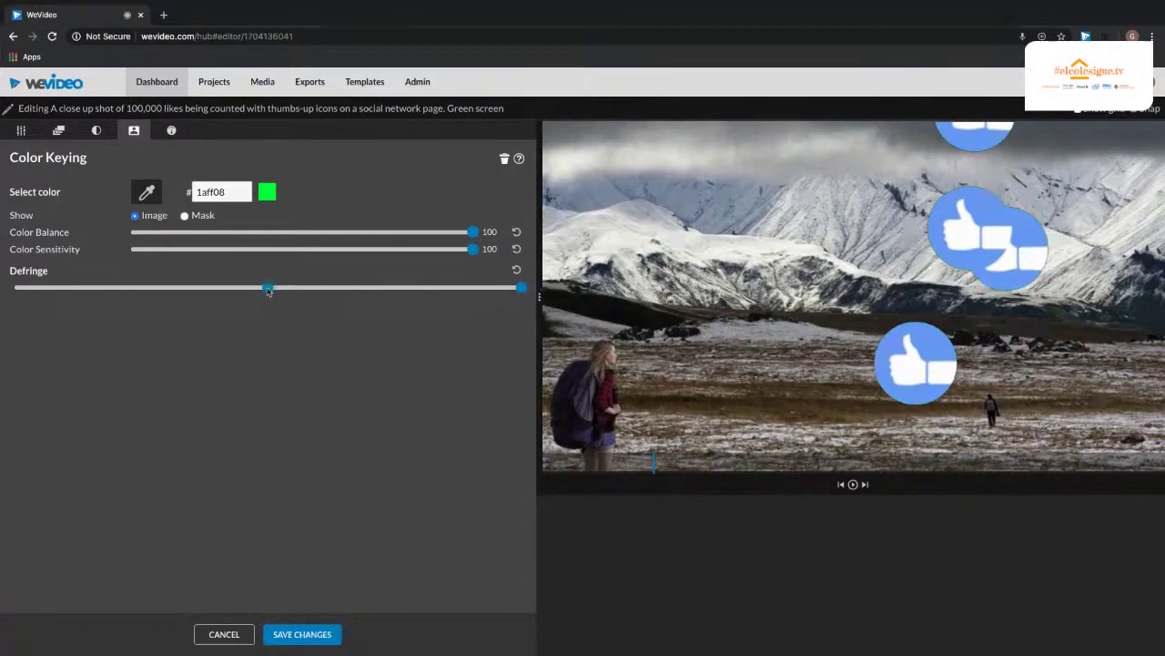
pyautogui.click(338, 286)
pyautogui.click(299, 635)
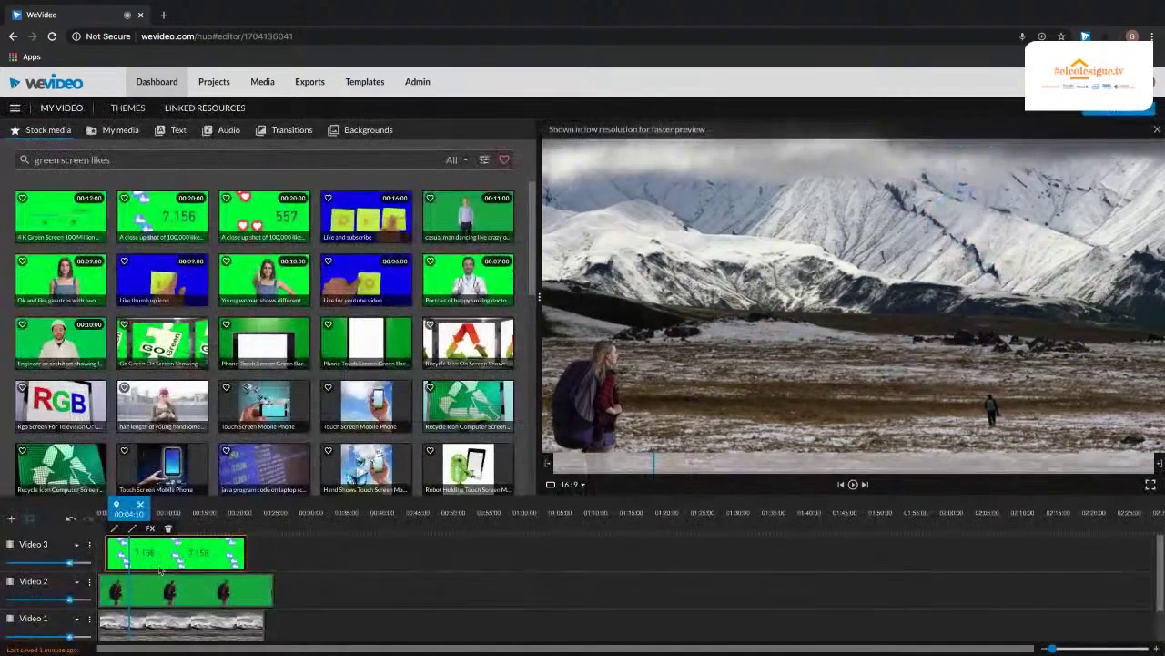
# Step: Play the composite from near the start of the timeline to check the keyed likes counter overlay
pyautogui.moveTo(116, 508); pyautogui.dragTo(98, 525)
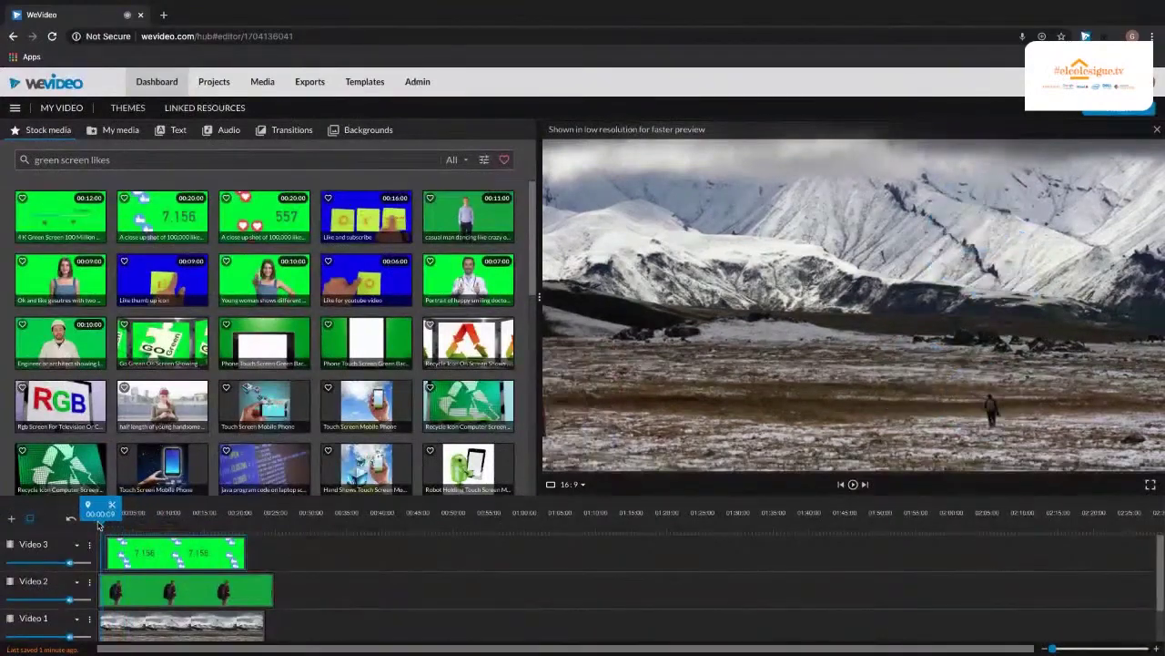
pyautogui.press('space')
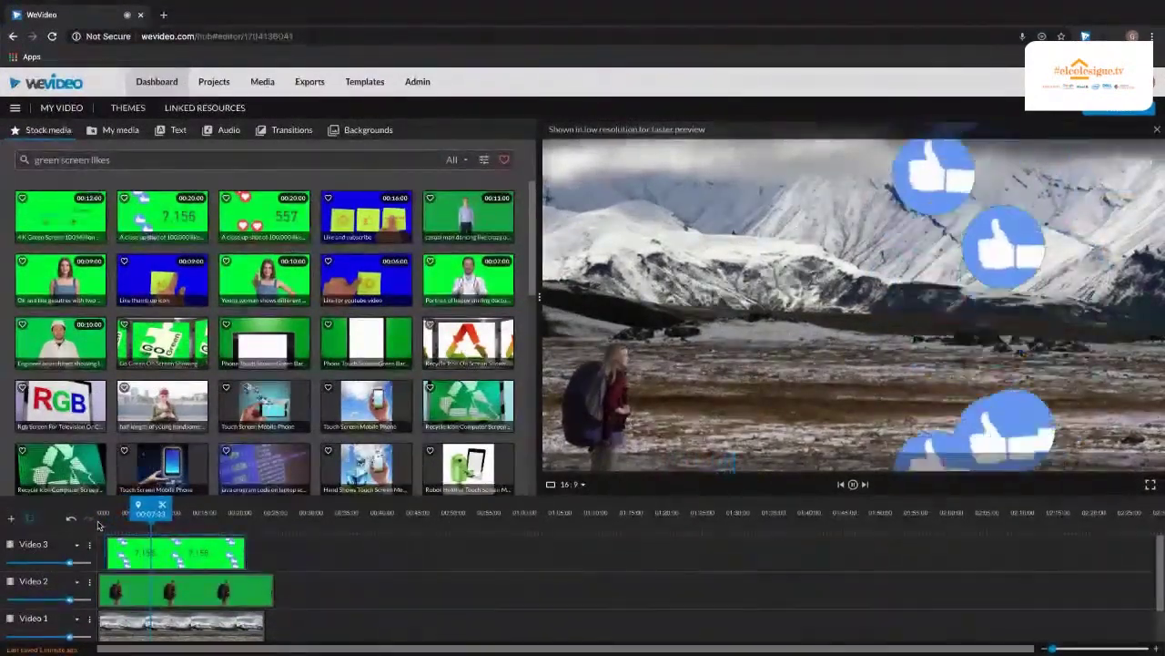
pyautogui.press('space')
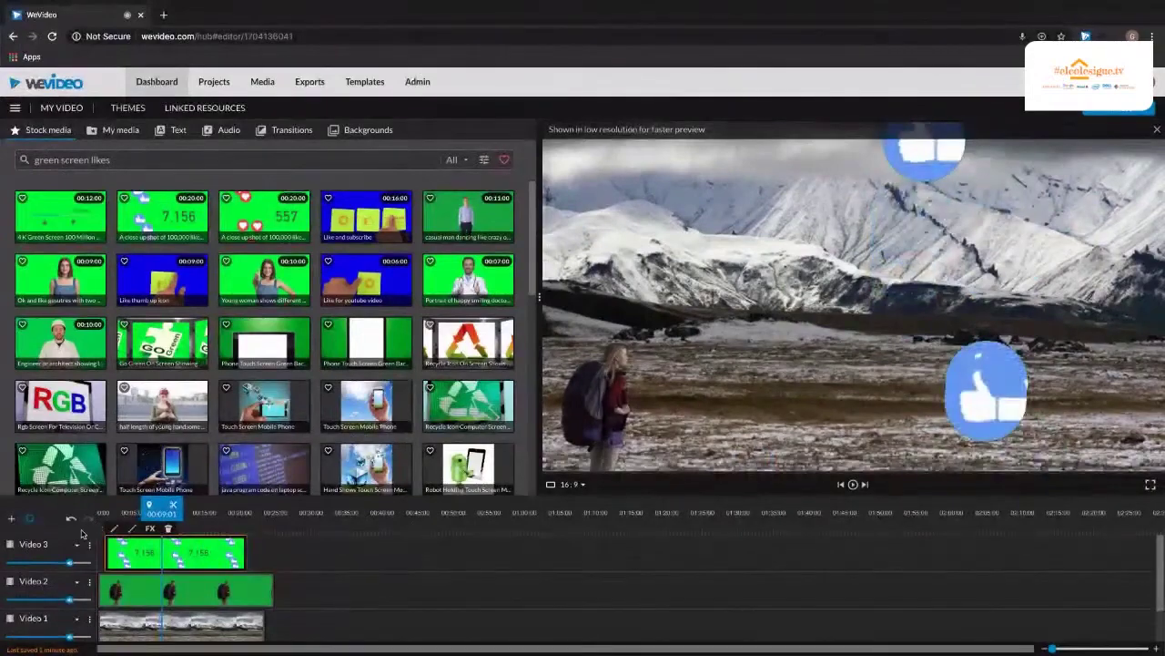
# Step: Add a video track named Video 4 and place the green-screen clip of the gesturing young woman at its start
pyautogui.click(9, 520)
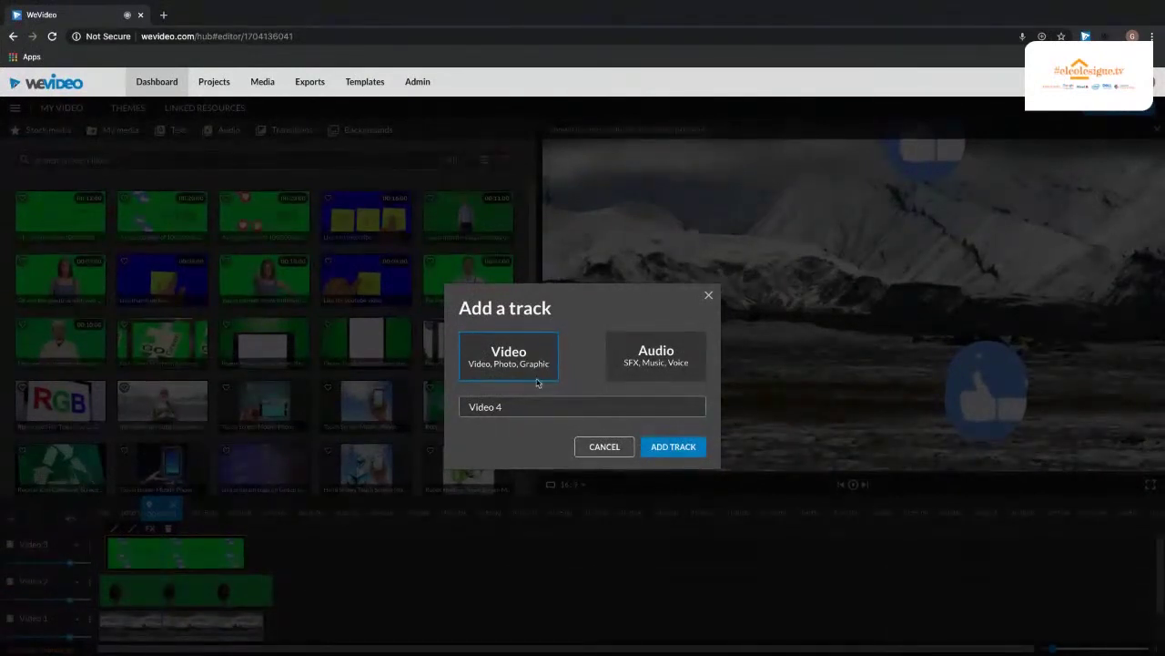
pyautogui.click(674, 447)
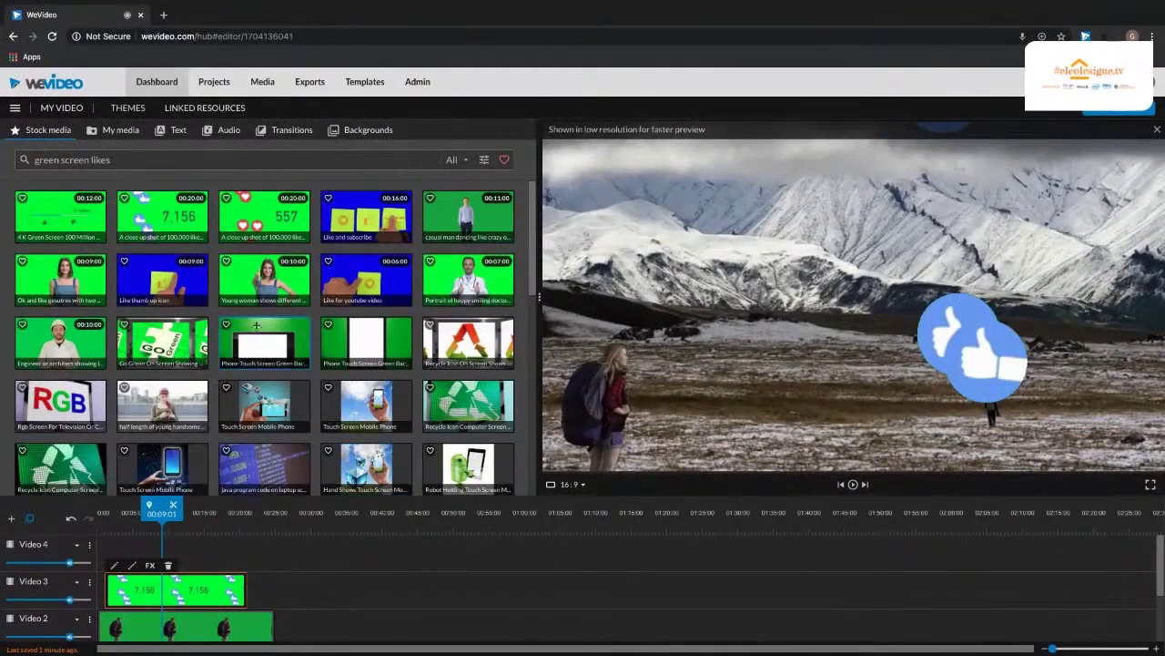
pyautogui.moveTo(255, 274); pyautogui.dragTo(116, 569)
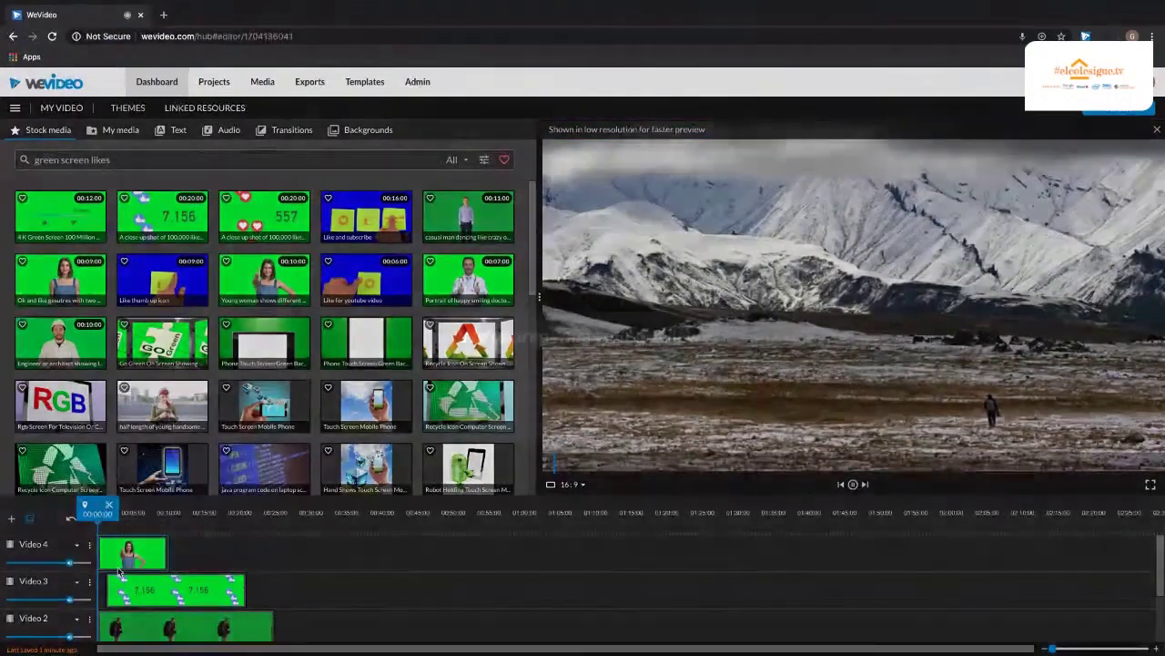
pyautogui.press('space')
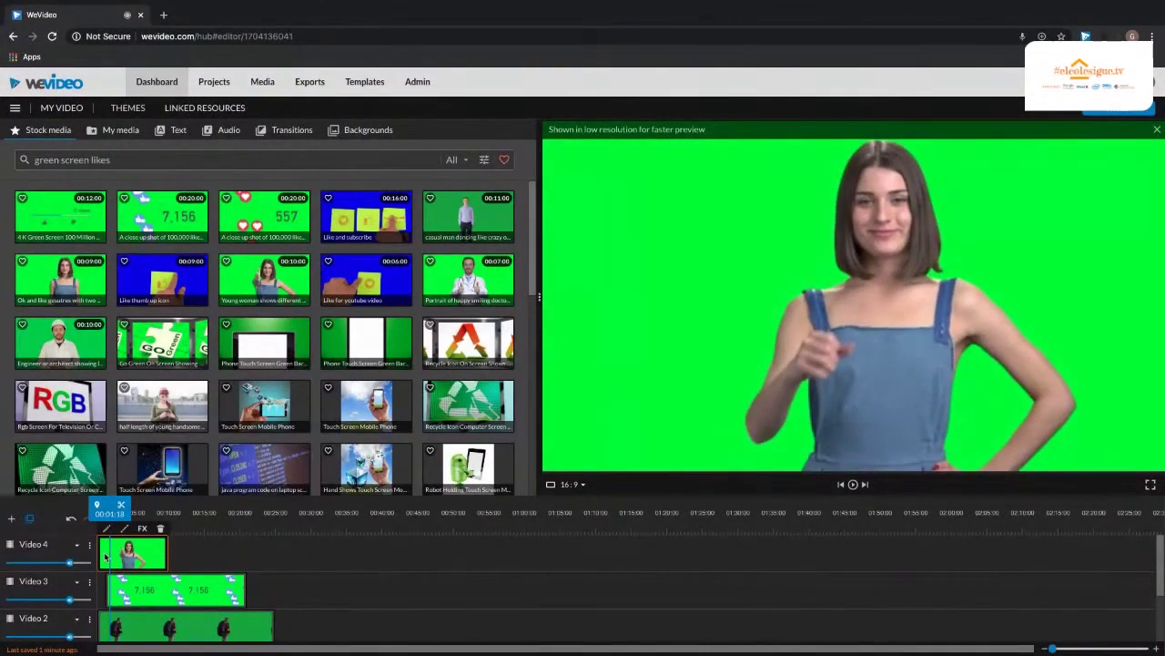
# Step: Key out the green background (2bff09) of the gesturing woman clip, save it, and play the composite
pyautogui.doubleClick(105, 557)
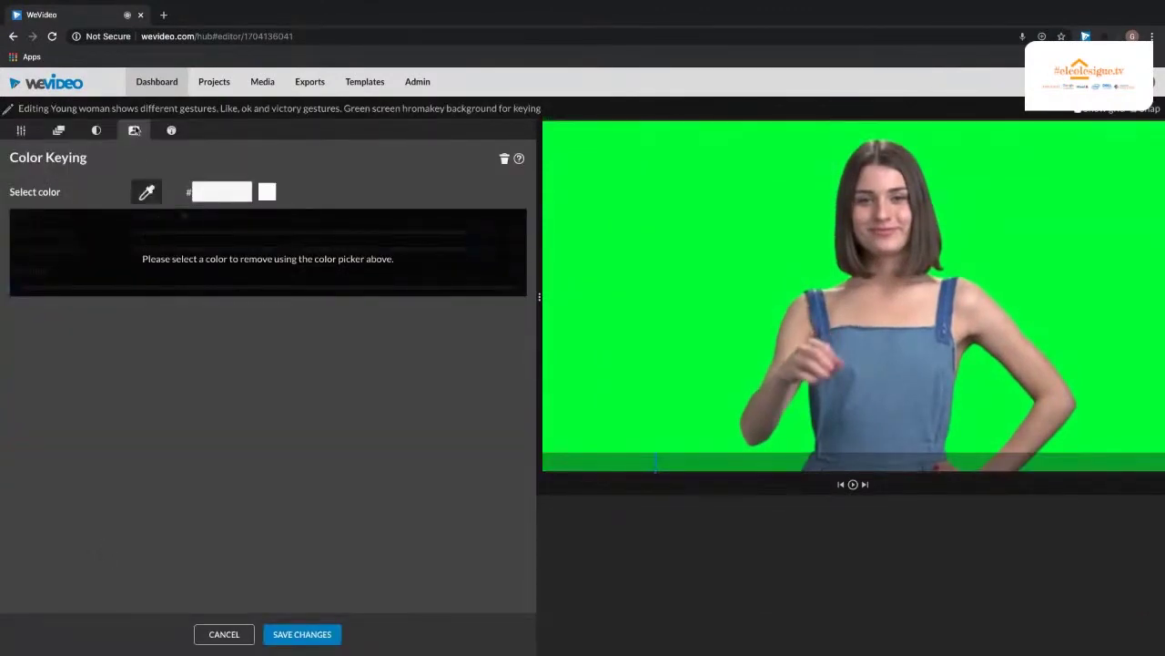
pyautogui.click(660, 202)
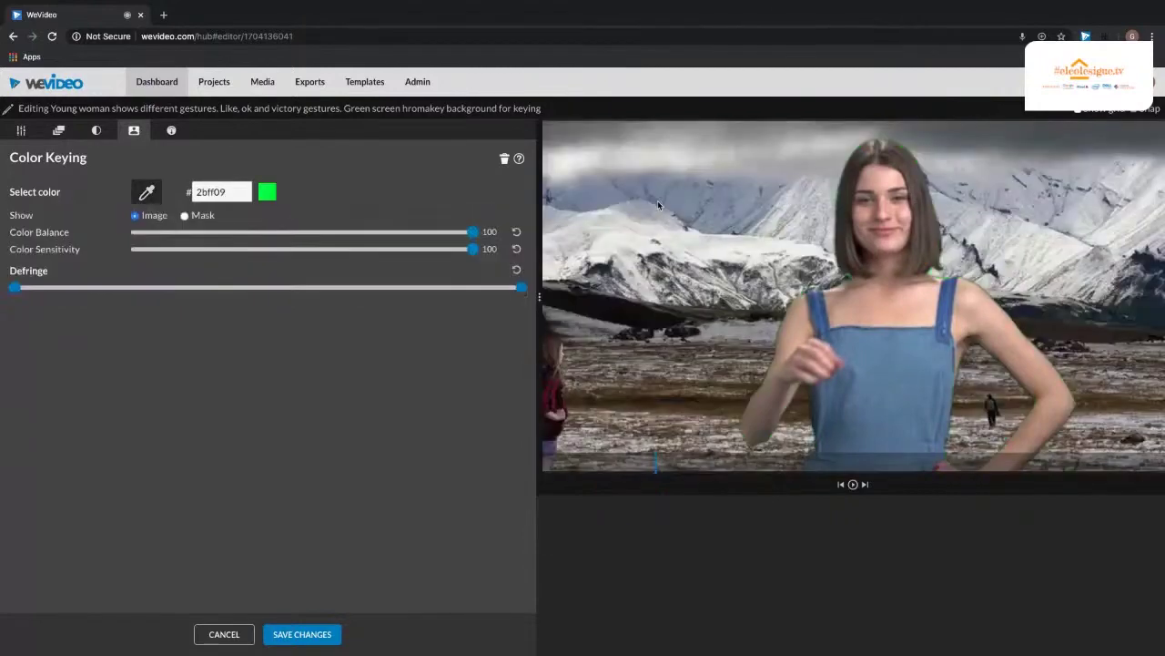
pyautogui.click(302, 634)
pyautogui.press('space')
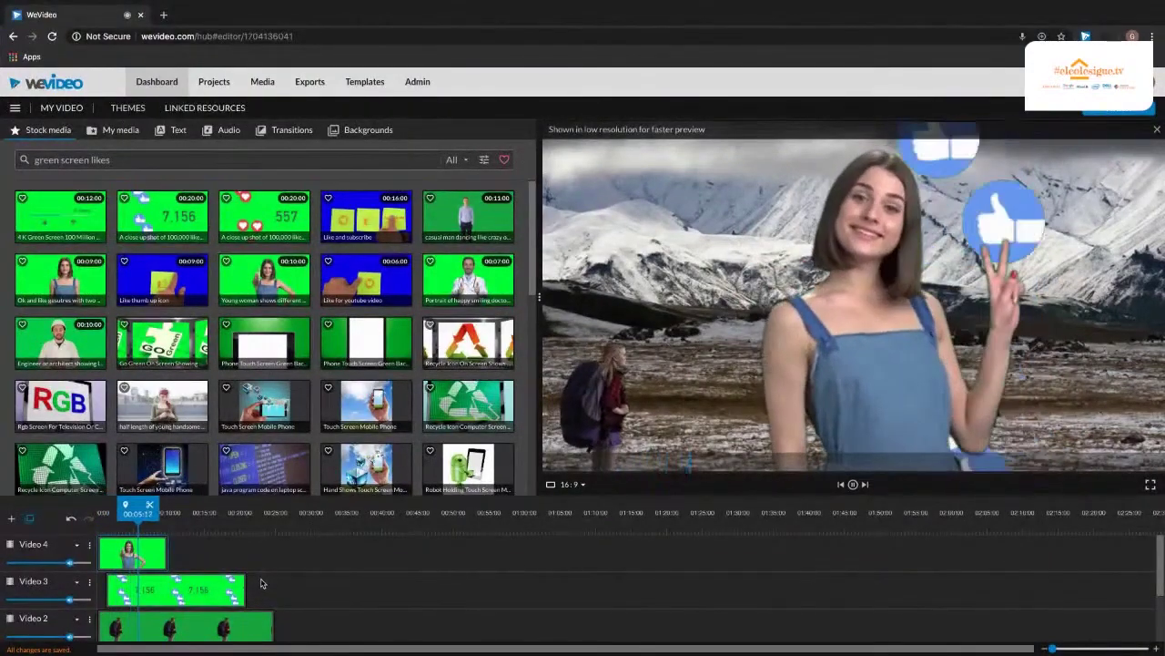
pyautogui.press('space')
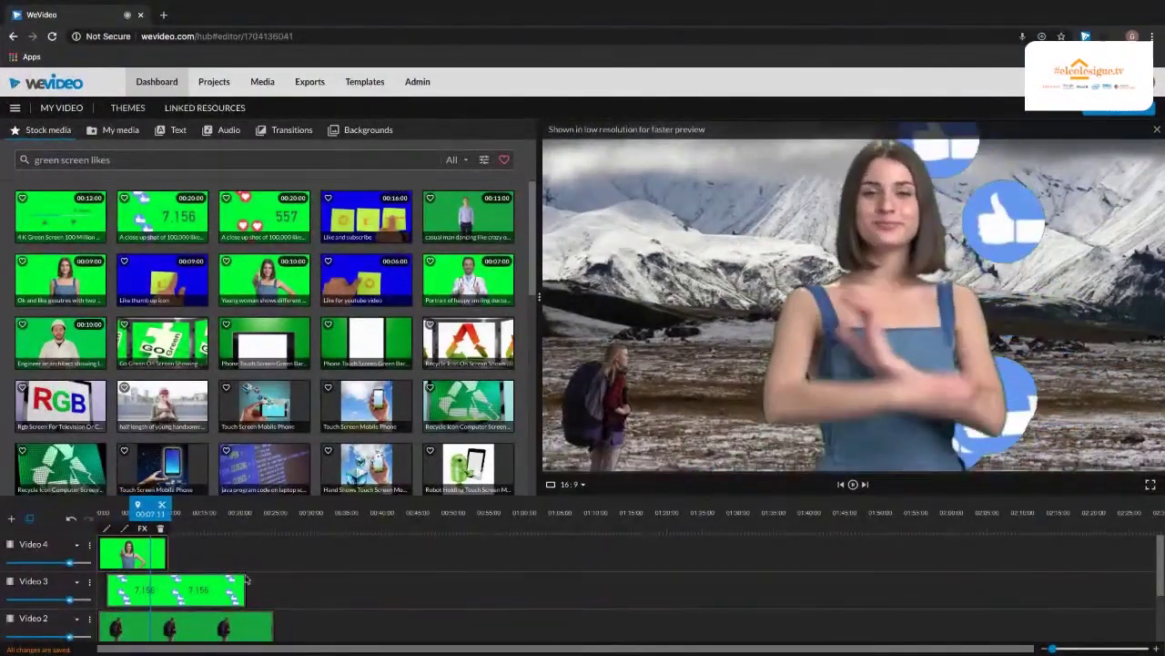
# Step: Scale the gesturing woman clip to 0.72, move it to the frame's lower left at x -444, y 343, and save
pyautogui.doubleClick(150, 557)
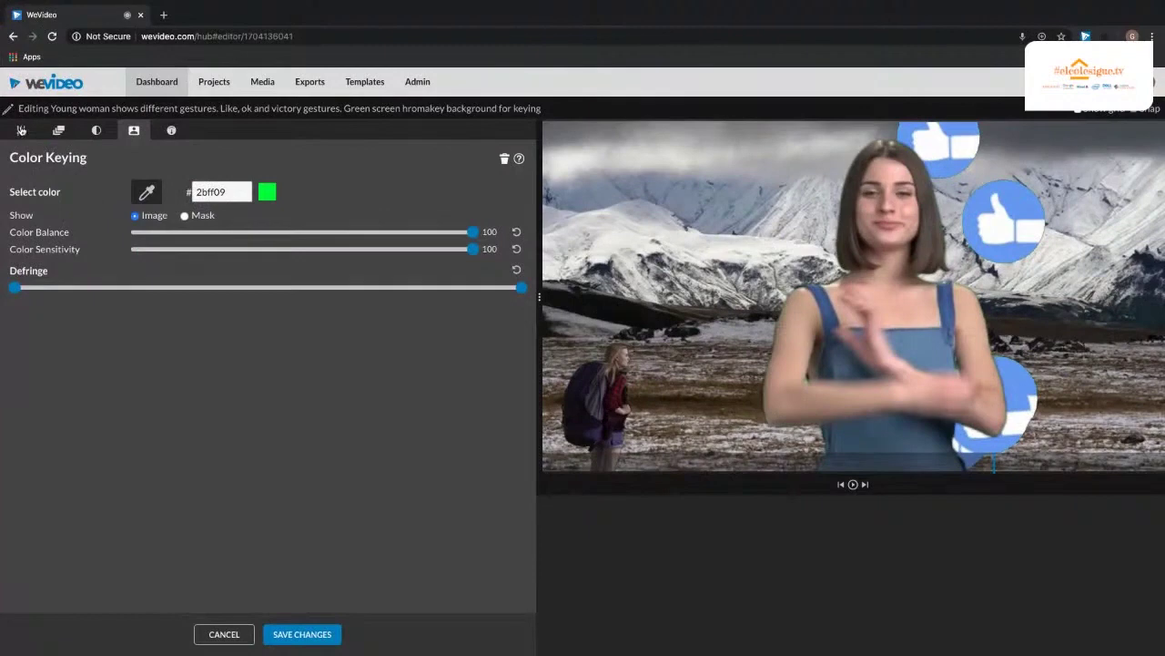
pyautogui.click(21, 131)
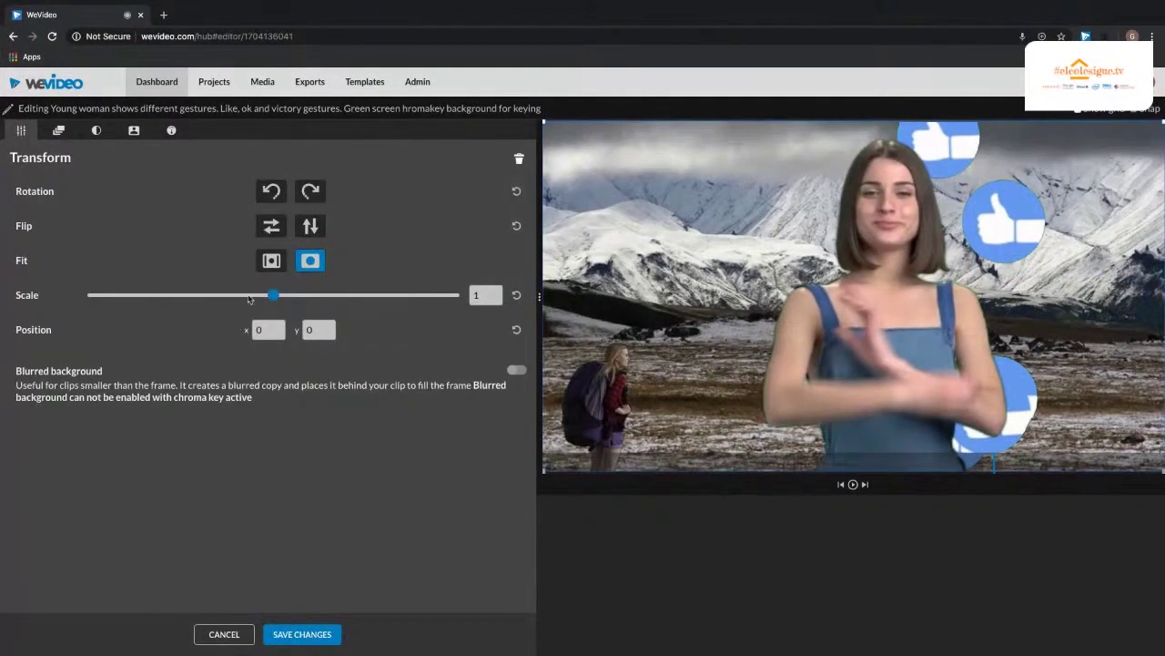
pyautogui.click(221, 296)
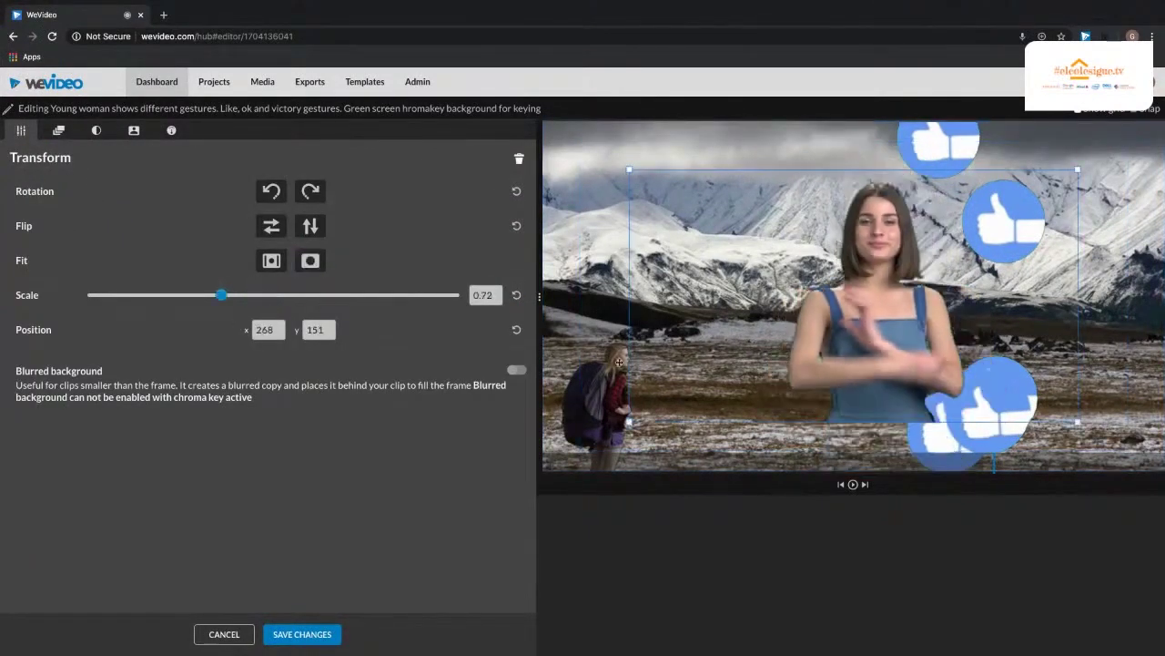
pyautogui.moveTo(730, 356); pyautogui.dragTo(596, 382)
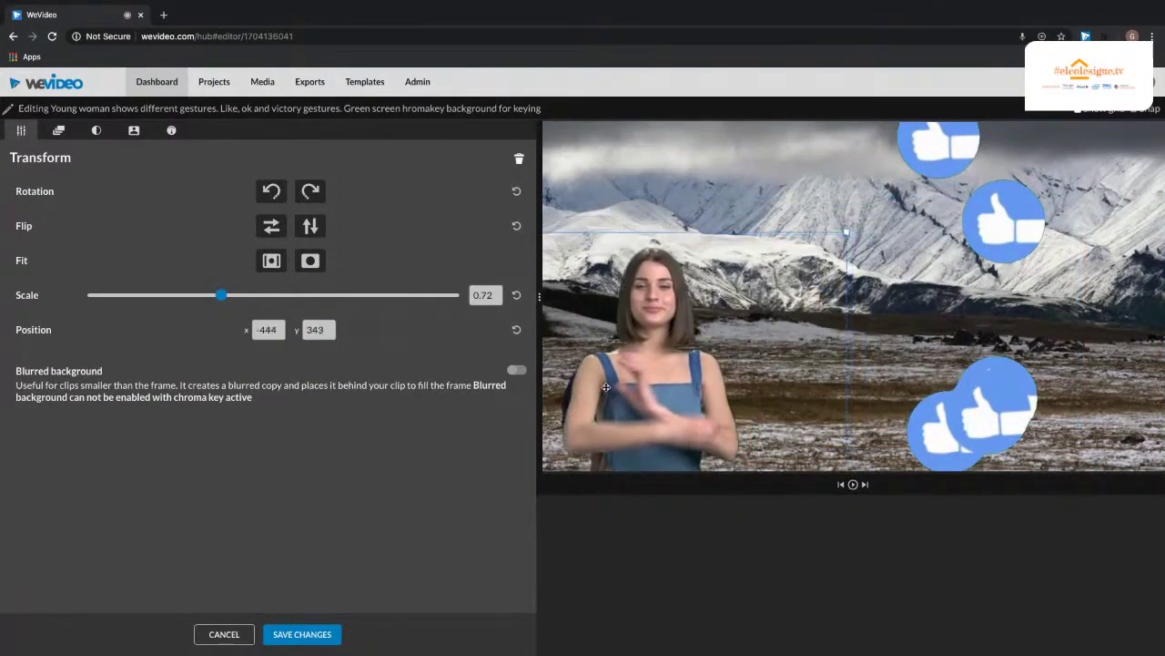
pyautogui.click(301, 634)
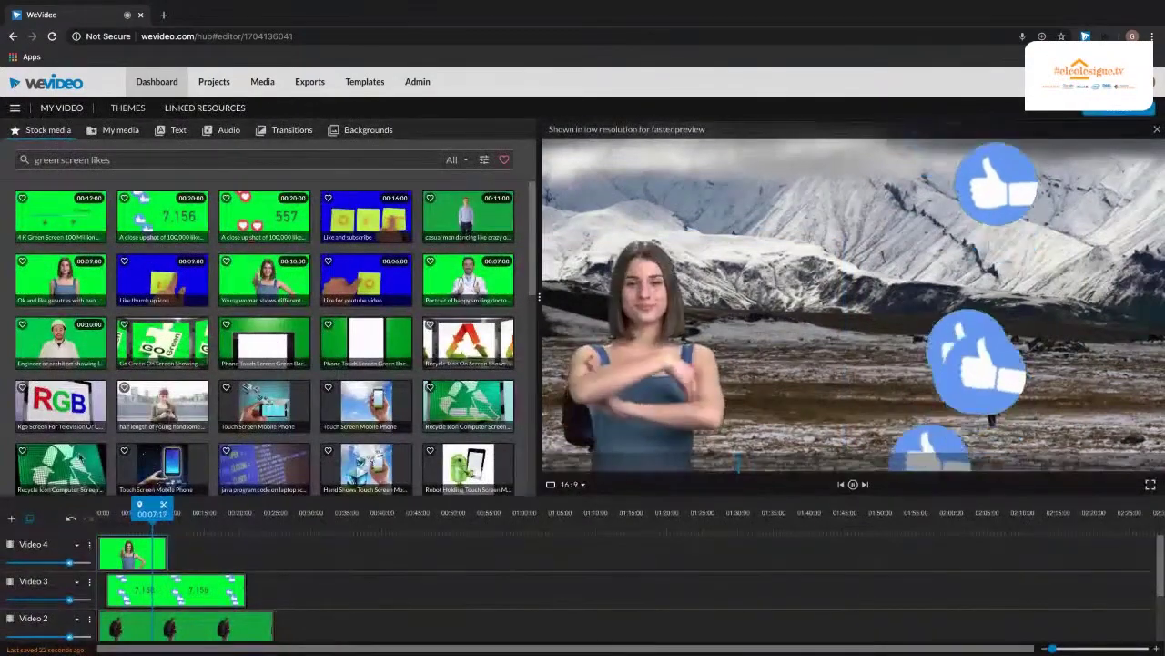
# Step: Move the playhead through the timeline and examine how the stacked green-screen layers combine over the mountain background
pyautogui.moveTo(157, 515); pyautogui.dragTo(113, 512)
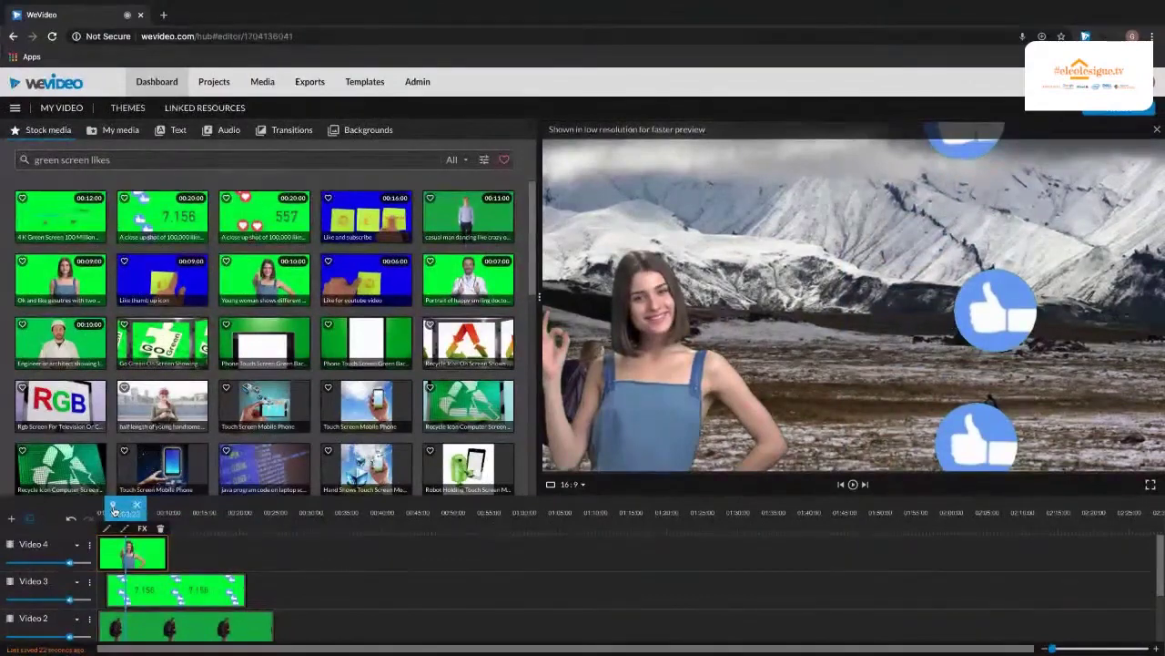
pyautogui.scroll(-2, 273, 592)
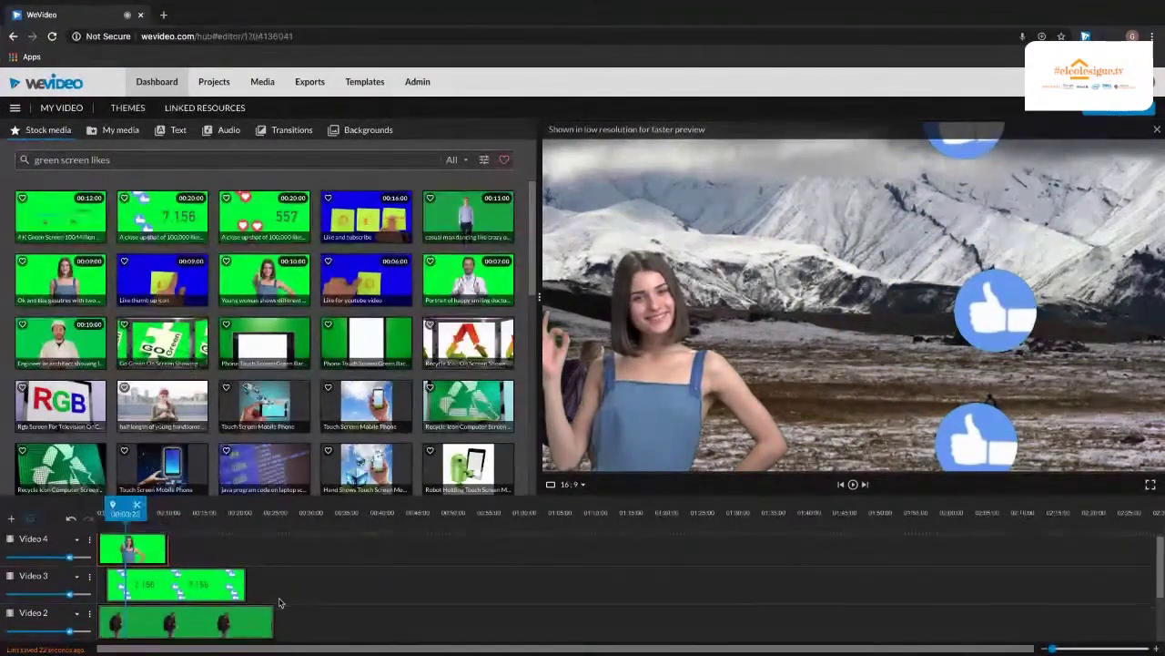
pyautogui.scroll(1, 279, 601)
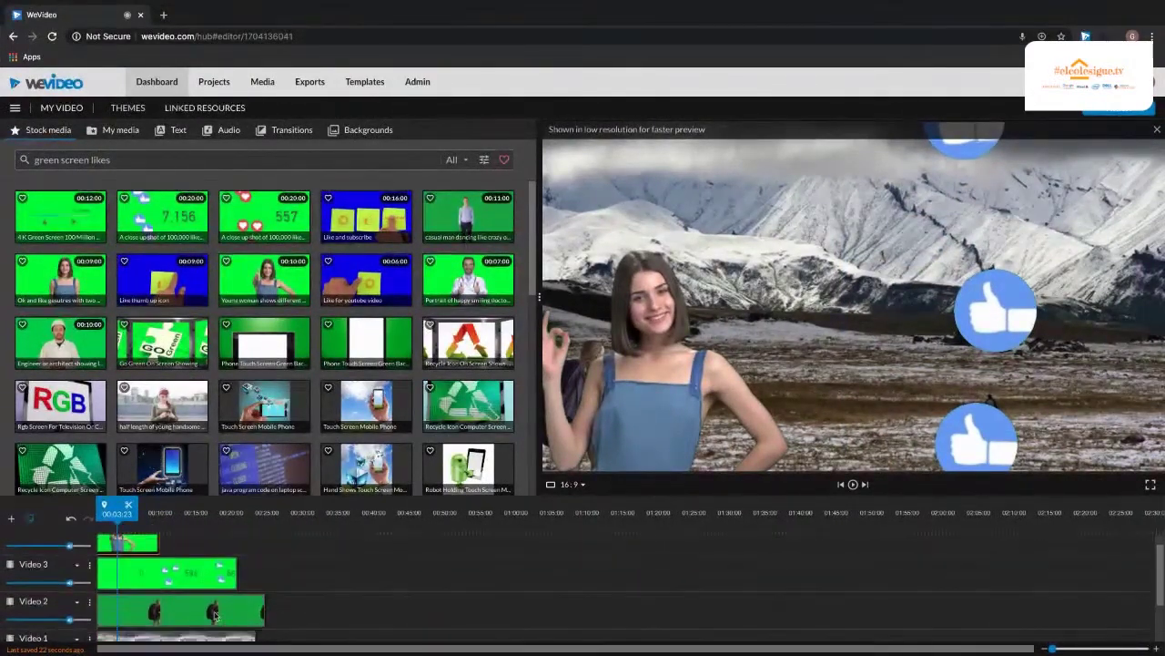
pyautogui.click(215, 616)
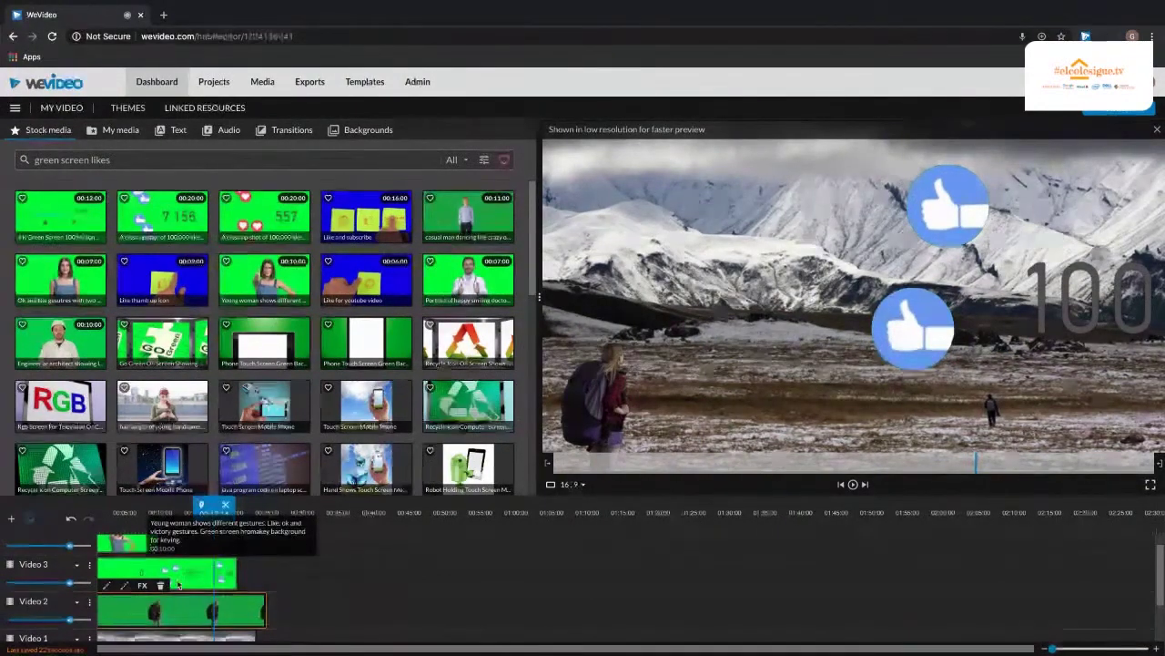
pyautogui.moveTo(212, 505); pyautogui.dragTo(104, 507)
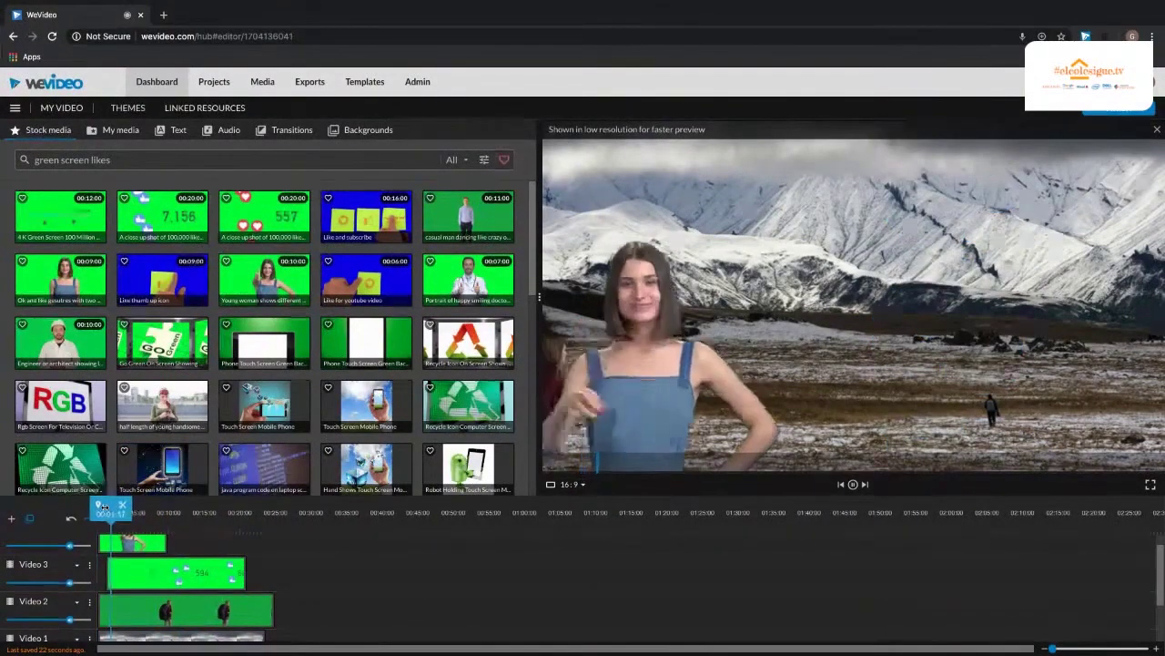
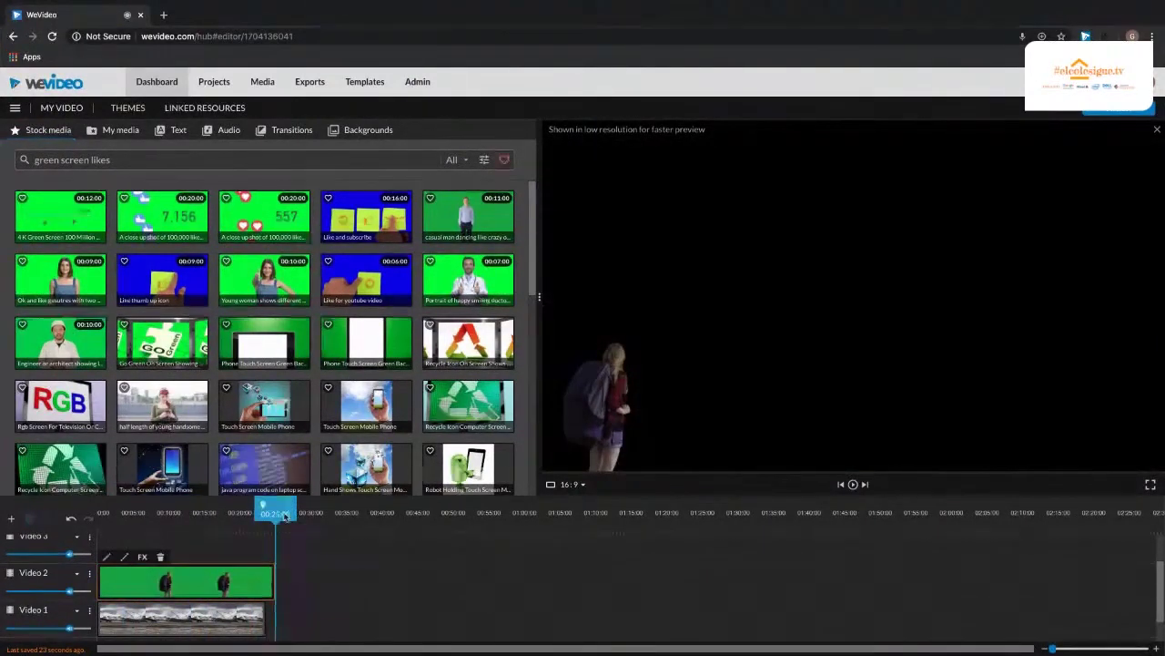
# Step: Paste a copy of the hiker clip at the start of Video 3, flip it horizontally, and play it briefly
pyautogui.hotkey('ctrl', 'v')
pyautogui.moveTo(337, 575); pyautogui.dragTo(143, 556)
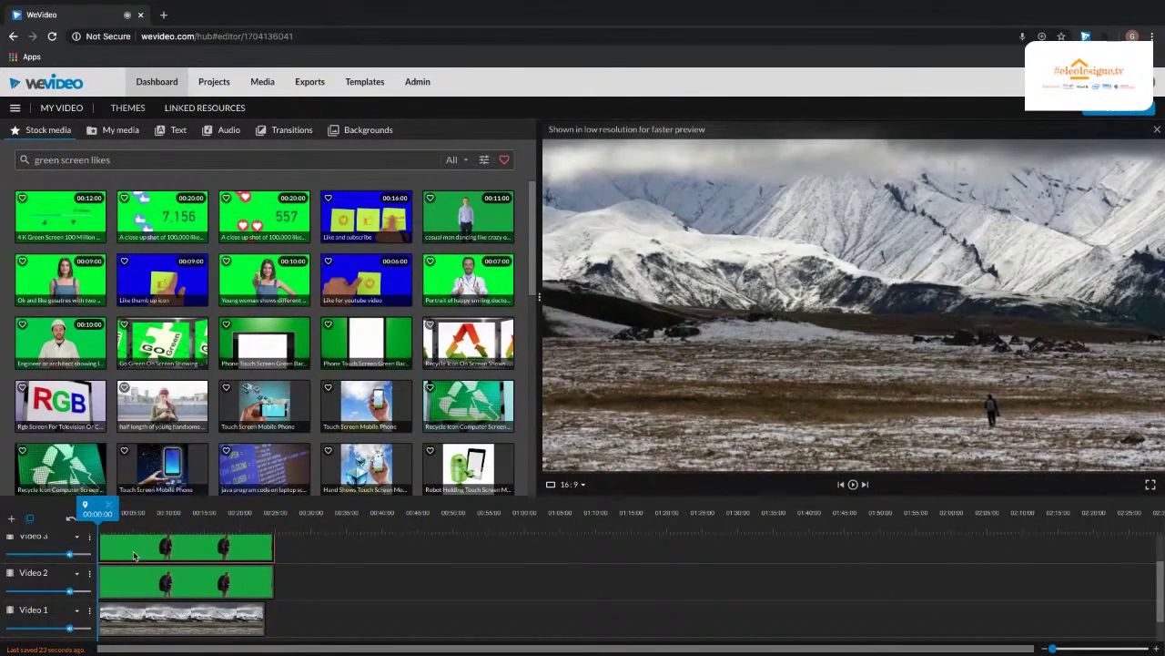
pyautogui.doubleClick(134, 555)
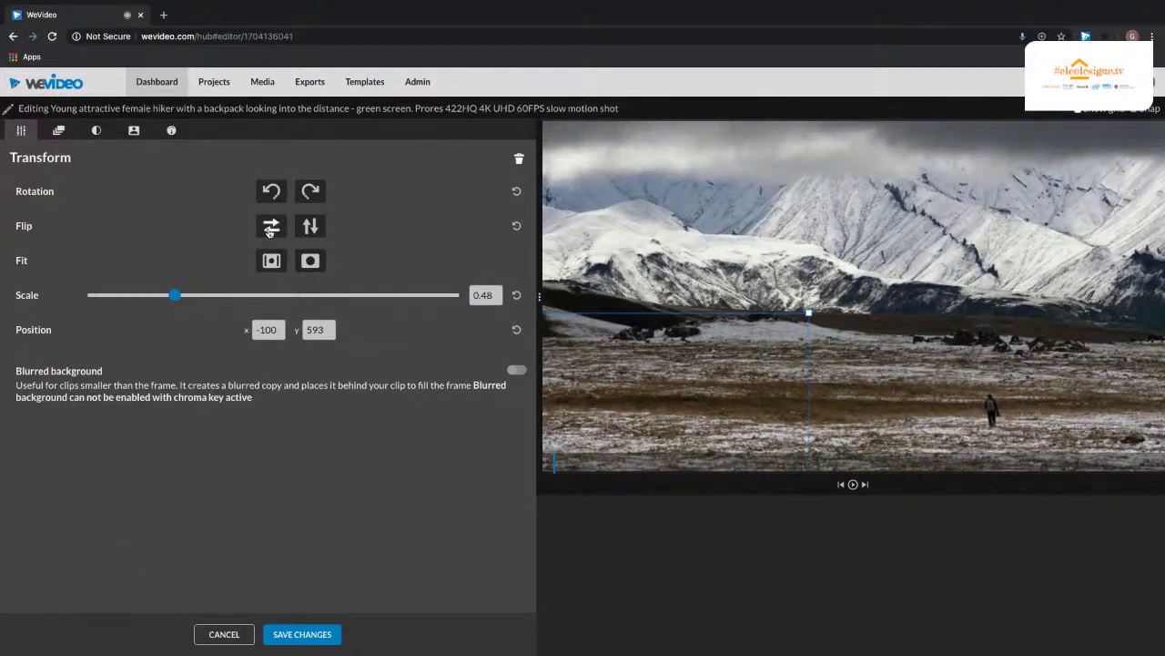
pyautogui.click(856, 489)
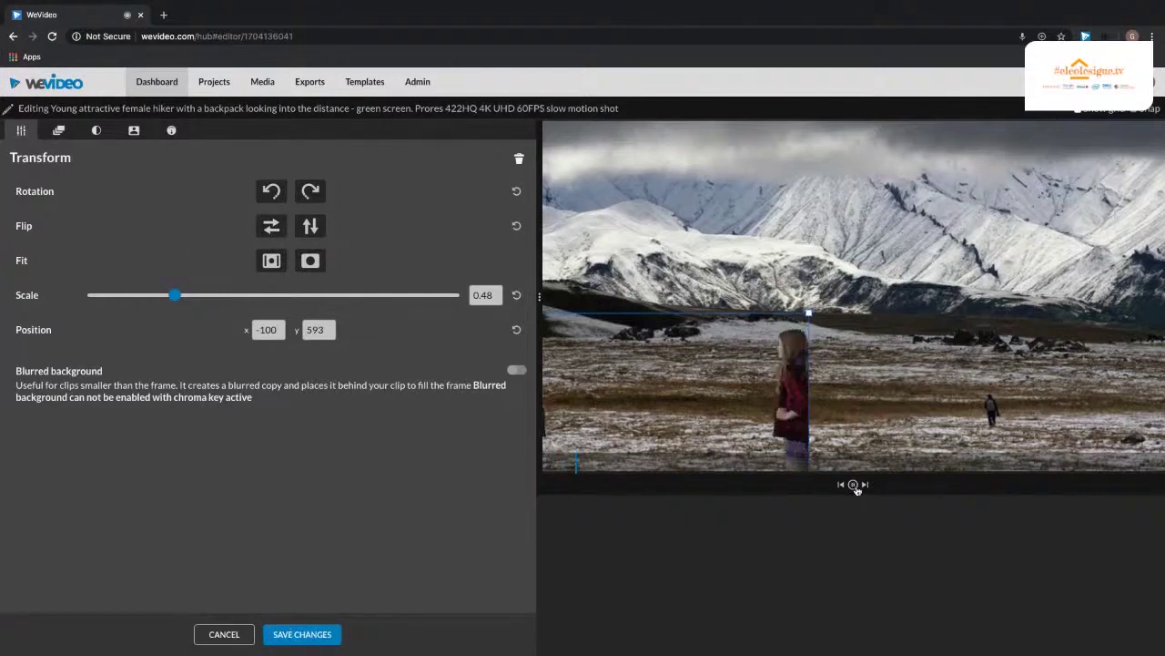
pyautogui.click(856, 489)
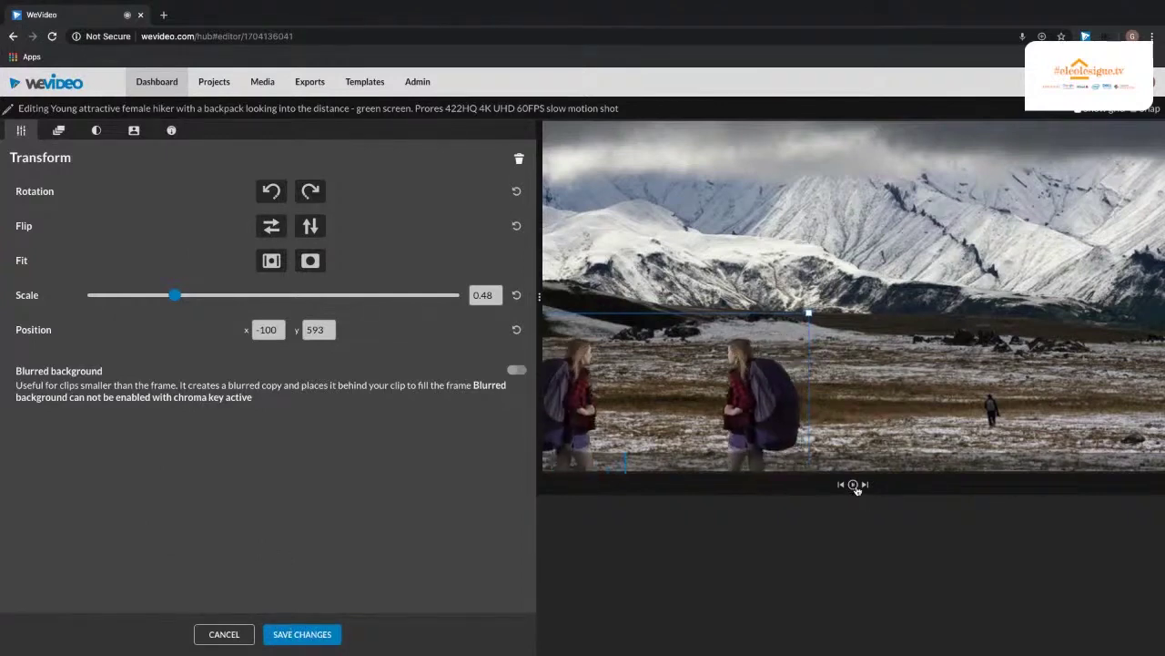
# Step: Move the flipped hiker copy to the frame's right side at x 1007, y 585, save it, and preview the result
pyautogui.moveTo(746, 422); pyautogui.dragTo(1101, 420)
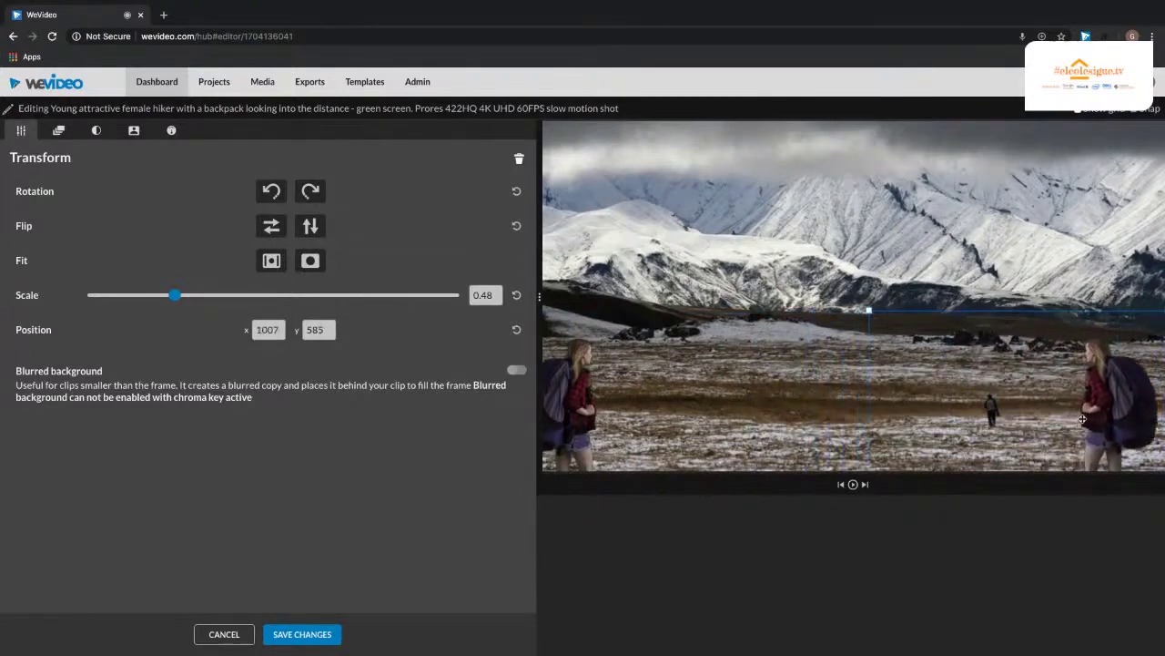
pyautogui.click(303, 634)
pyautogui.press('space')
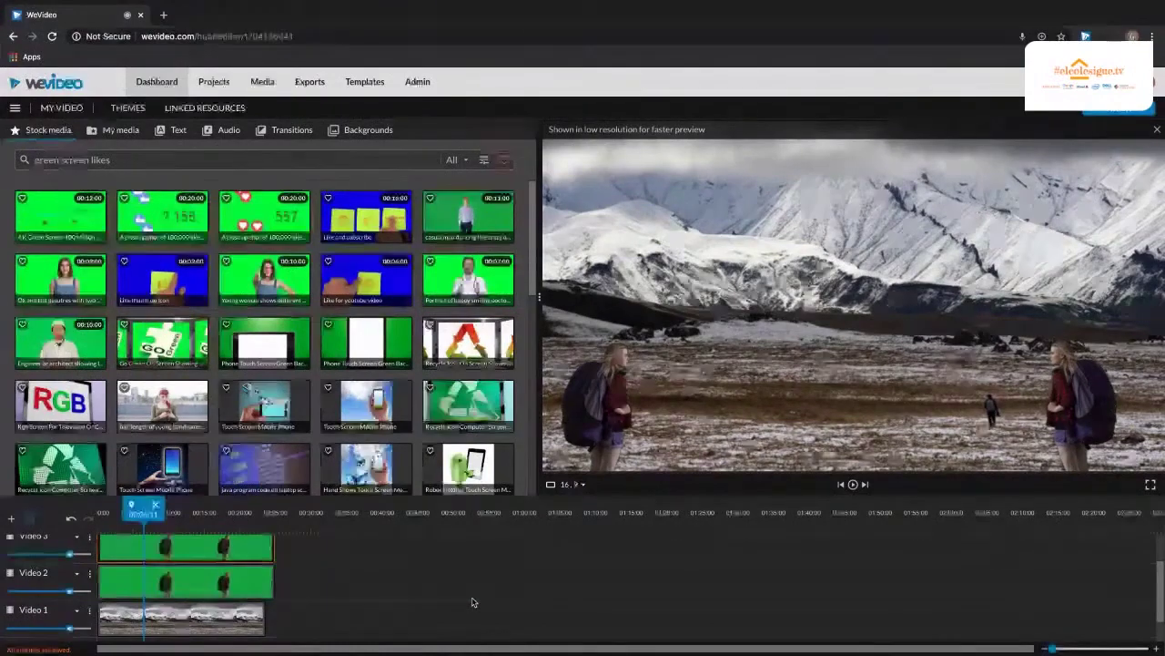
# Step: Apply the Black and White effect to the flipped hiker clip on Video 3 only, and play the composite from the start
pyautogui.scroll(1, 346, 585)
pyautogui.moveTo(152, 558)
pyautogui.scroll(5, 152, 558)
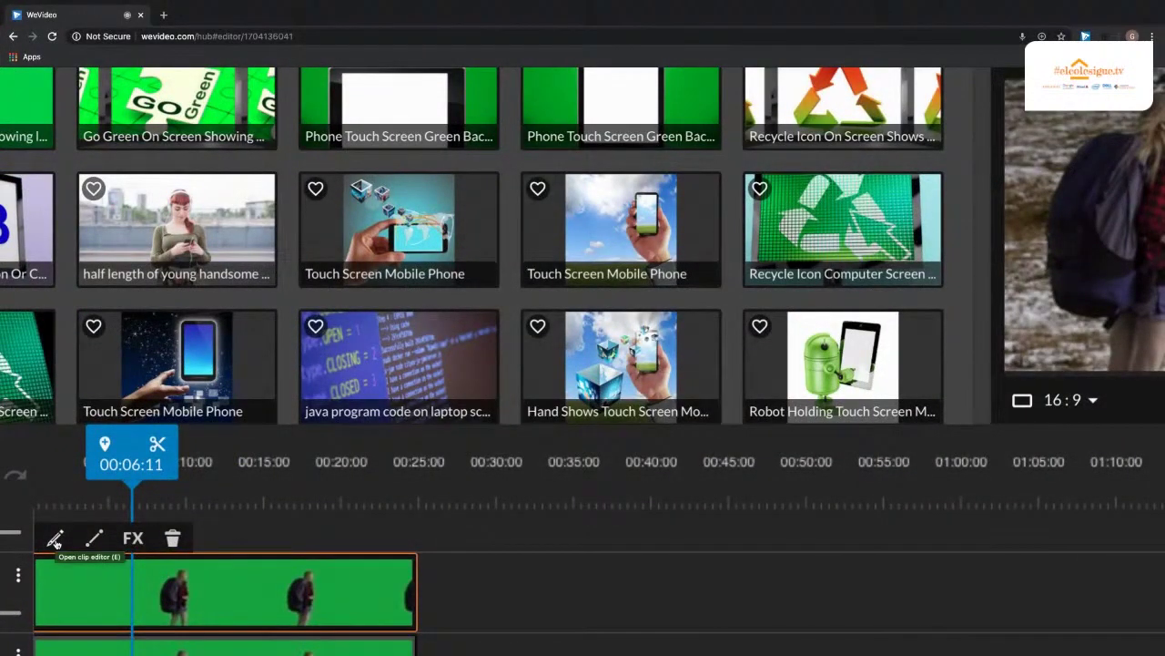
pyautogui.click(130, 540)
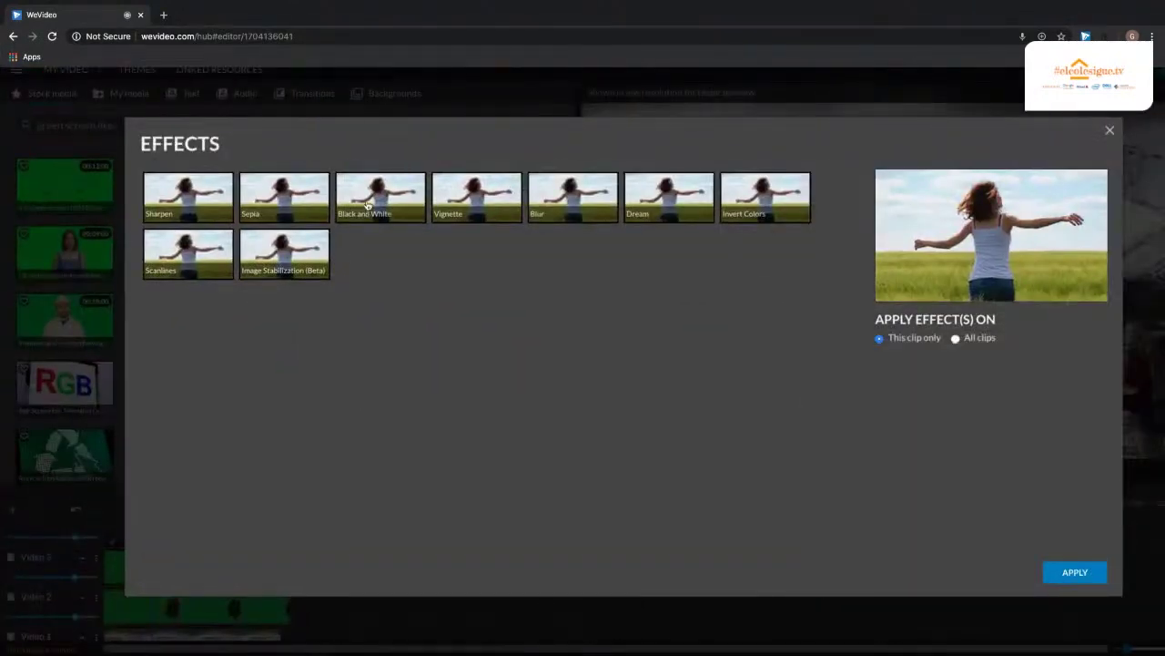
pyautogui.click(369, 192)
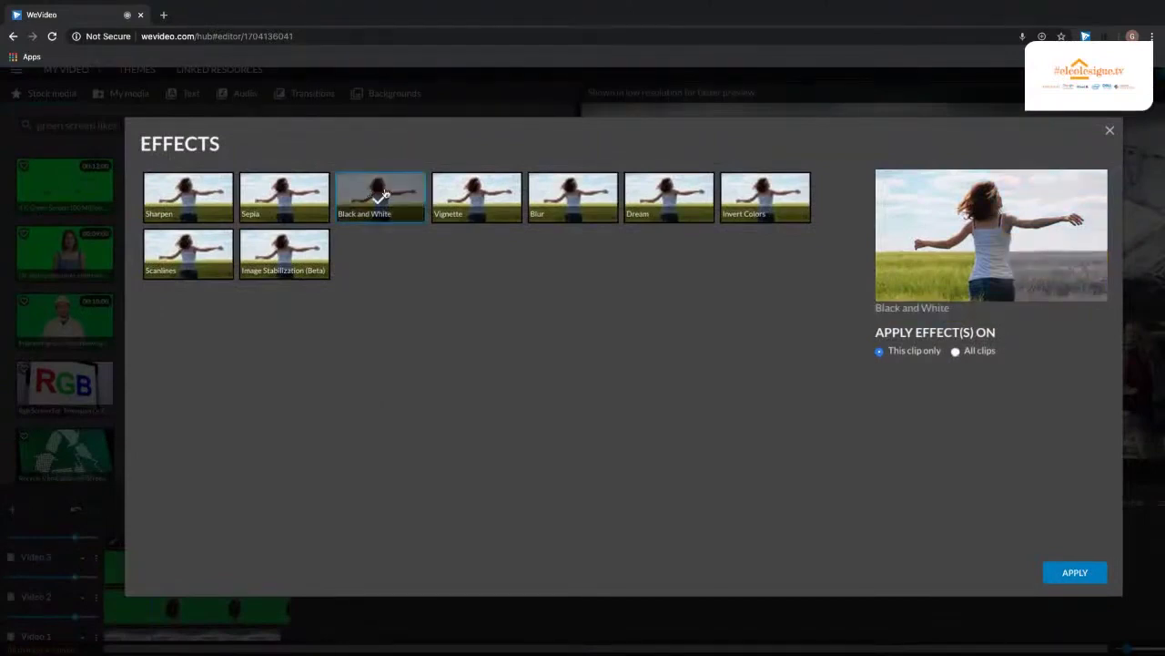
pyautogui.click(1073, 575)
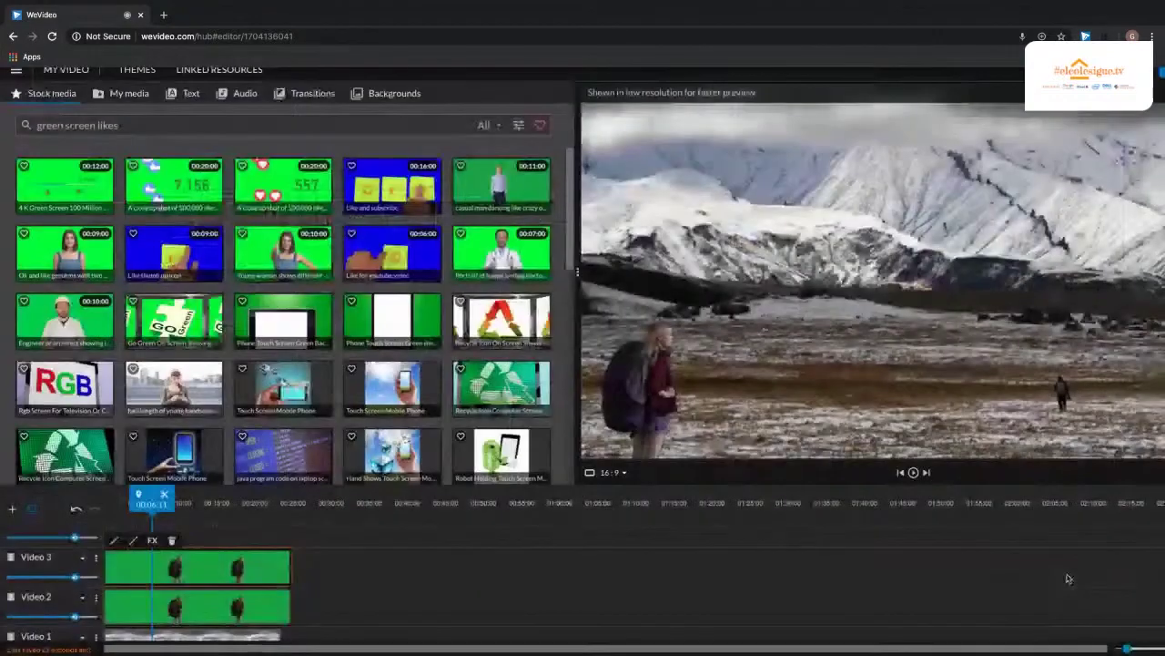
pyautogui.moveTo(151, 499); pyautogui.dragTo(105, 502)
pyautogui.press('space')
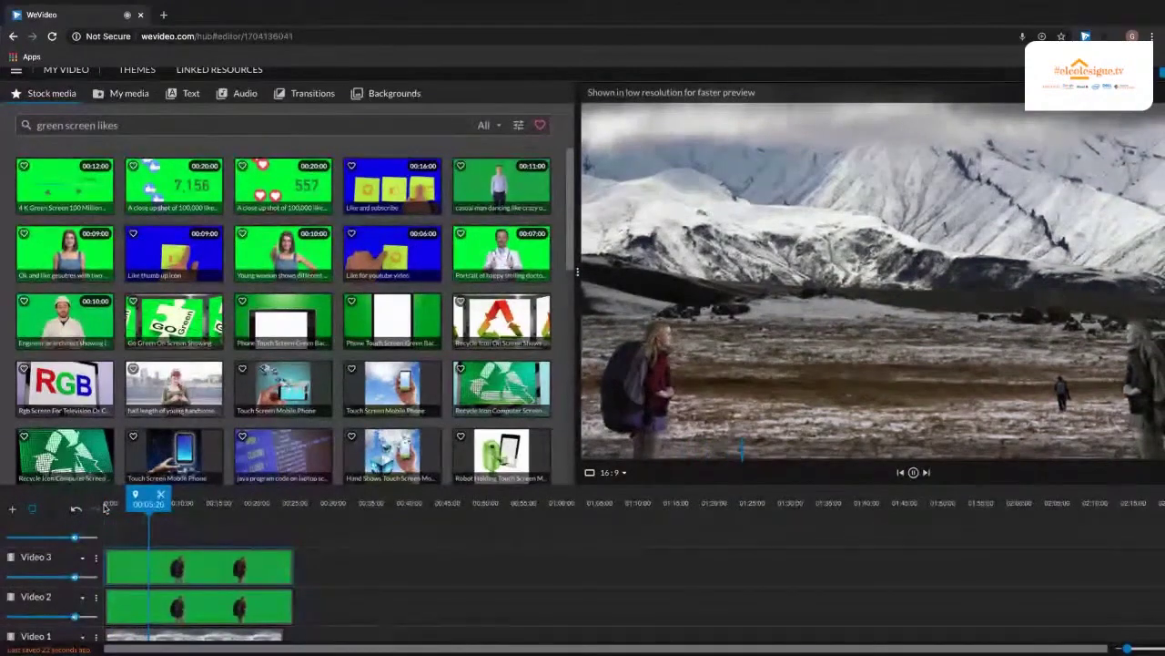
# Step: Reopen the effects of the Video 3 hiker clip, review the available options, and keep Black and White applied
pyautogui.click(136, 566)
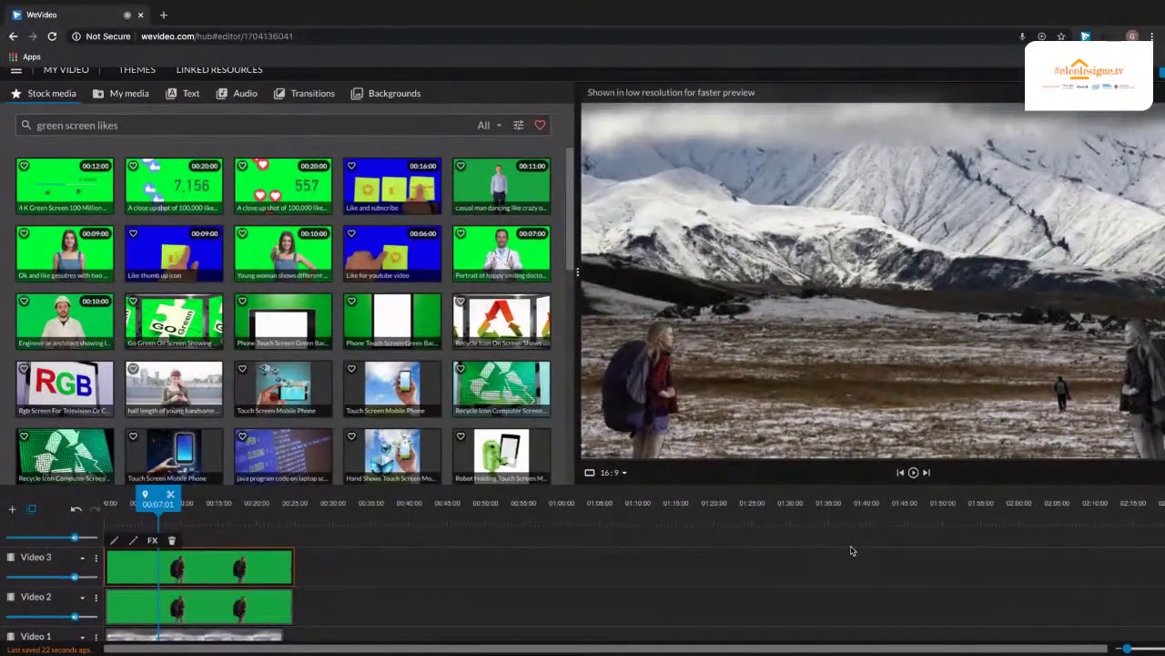
pyautogui.click(152, 541)
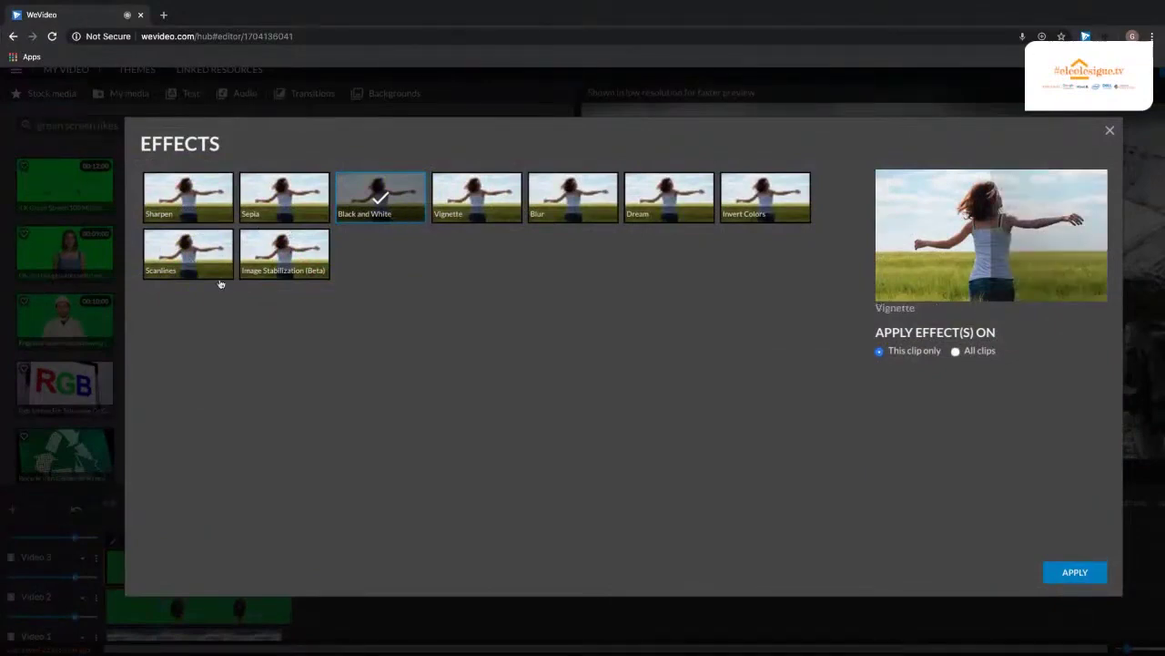
pyautogui.click(1075, 573)
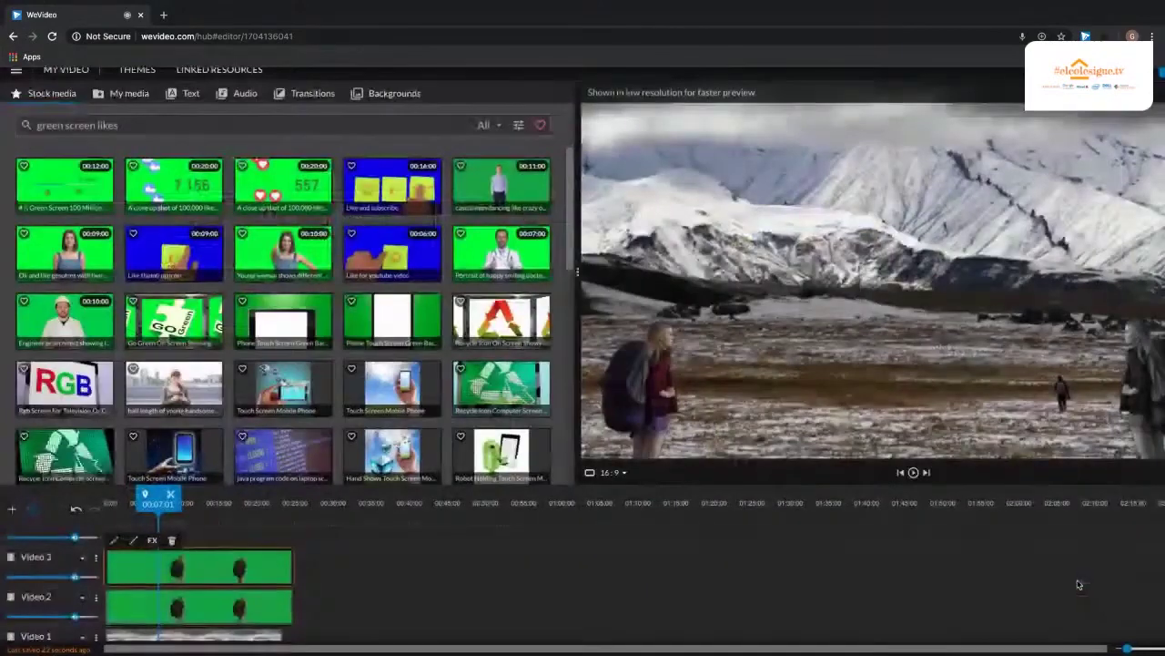
# Step: Apply the Blur effect to the mountain background clip on Video 1 only, and preview part of the composite
pyautogui.scroll(-2, 389, 597)
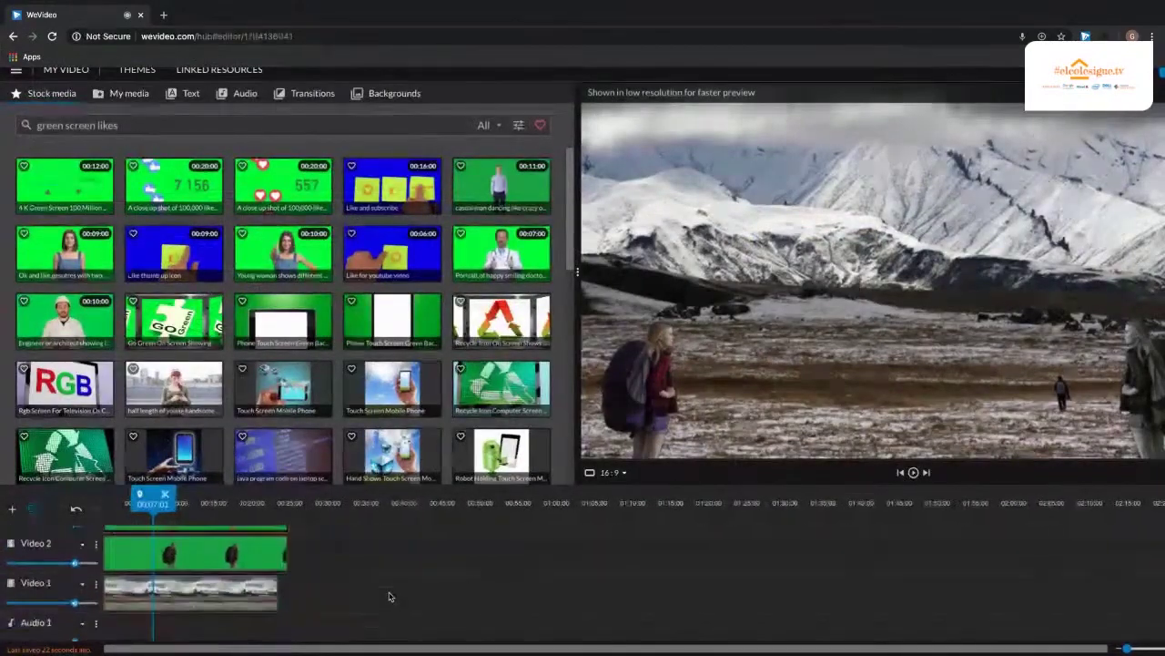
pyautogui.click(248, 600)
pyautogui.moveTo(152, 562)
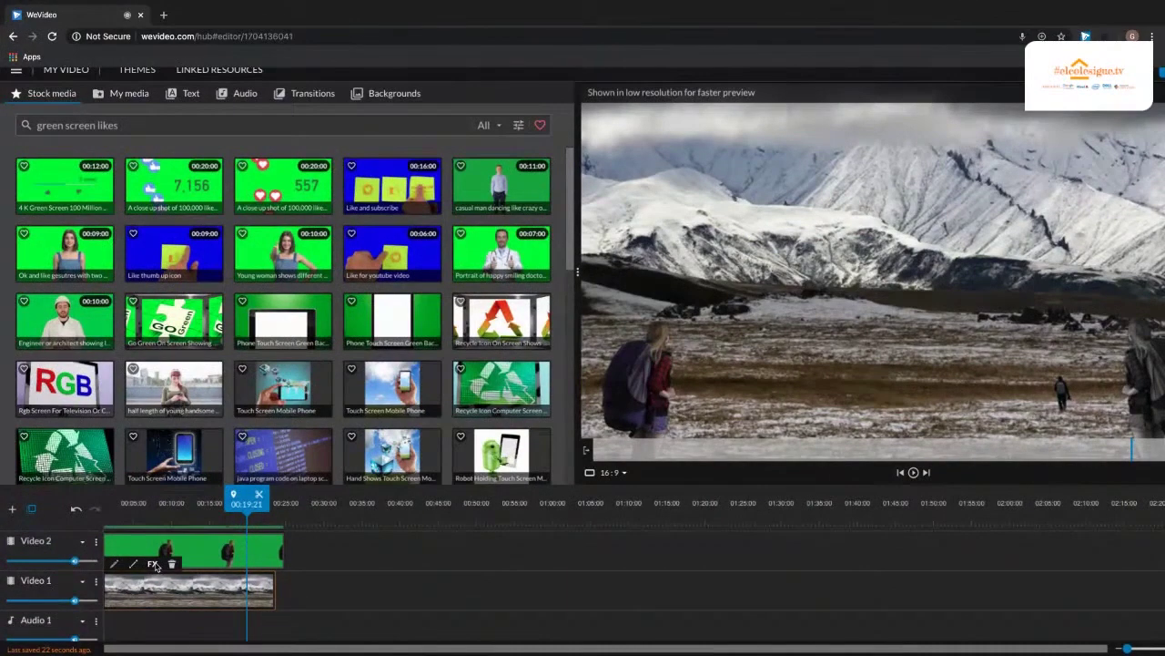
pyautogui.click(153, 564)
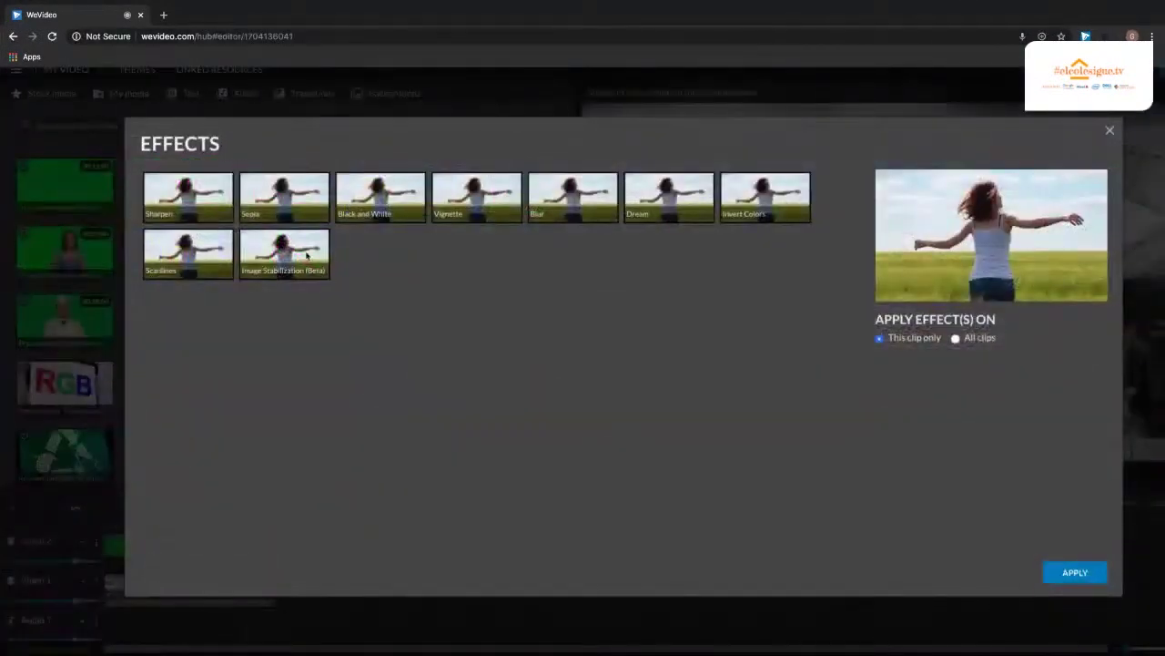
pyautogui.click(565, 207)
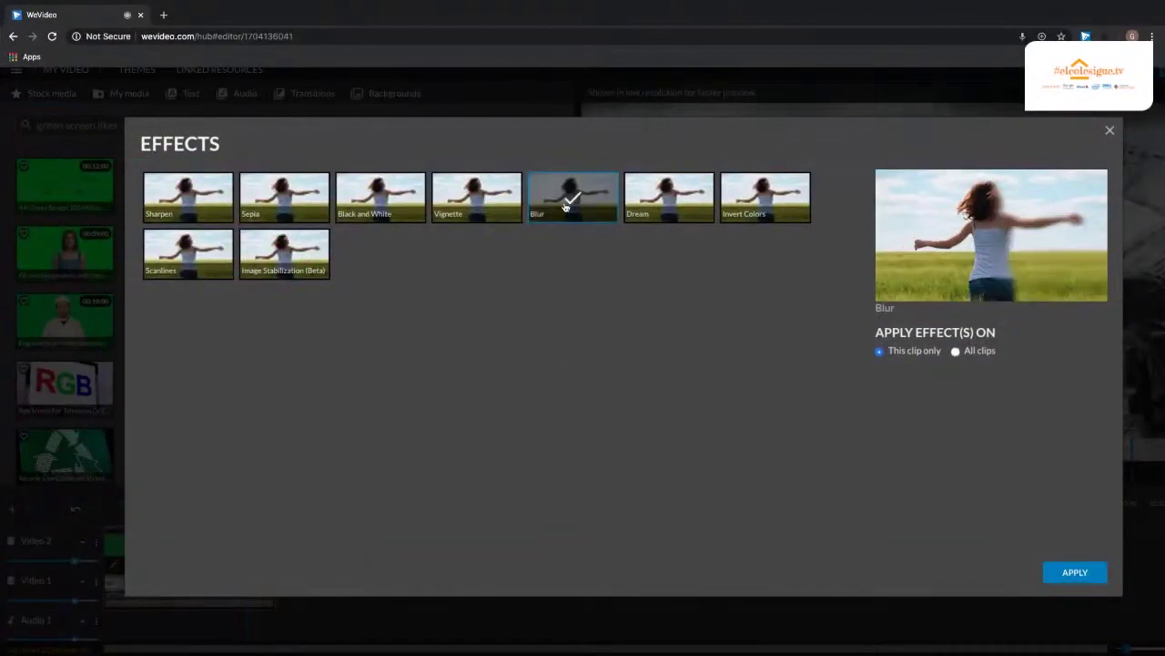
pyautogui.click(1074, 572)
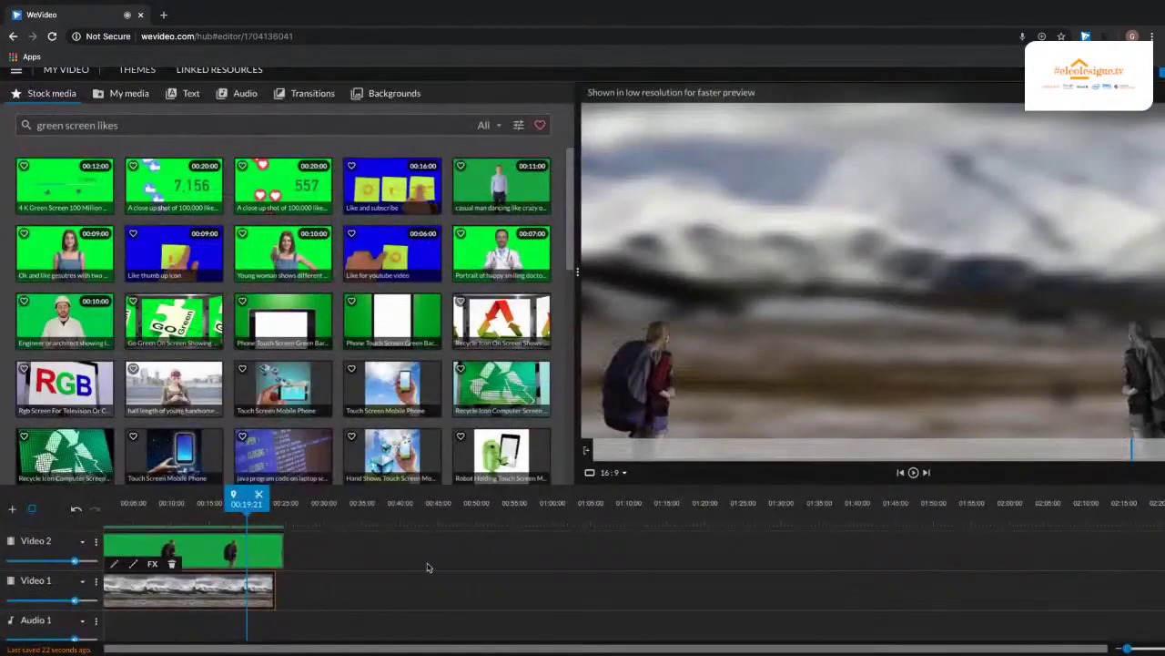
pyautogui.moveTo(246, 498); pyautogui.dragTo(150, 499)
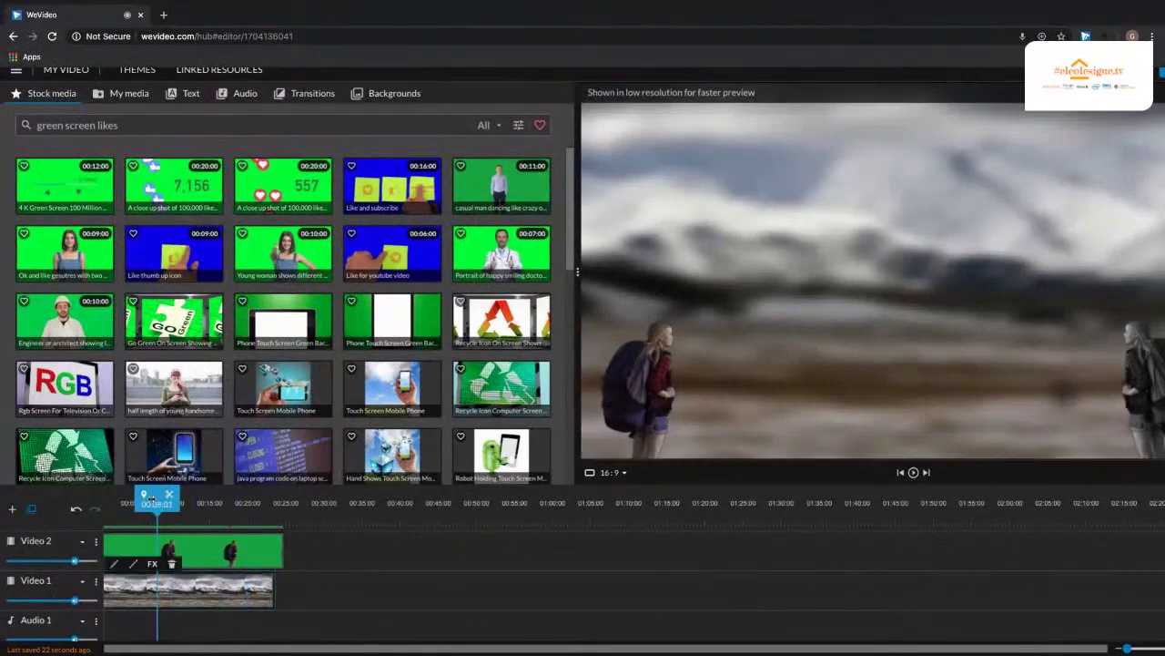
pyautogui.press('space')
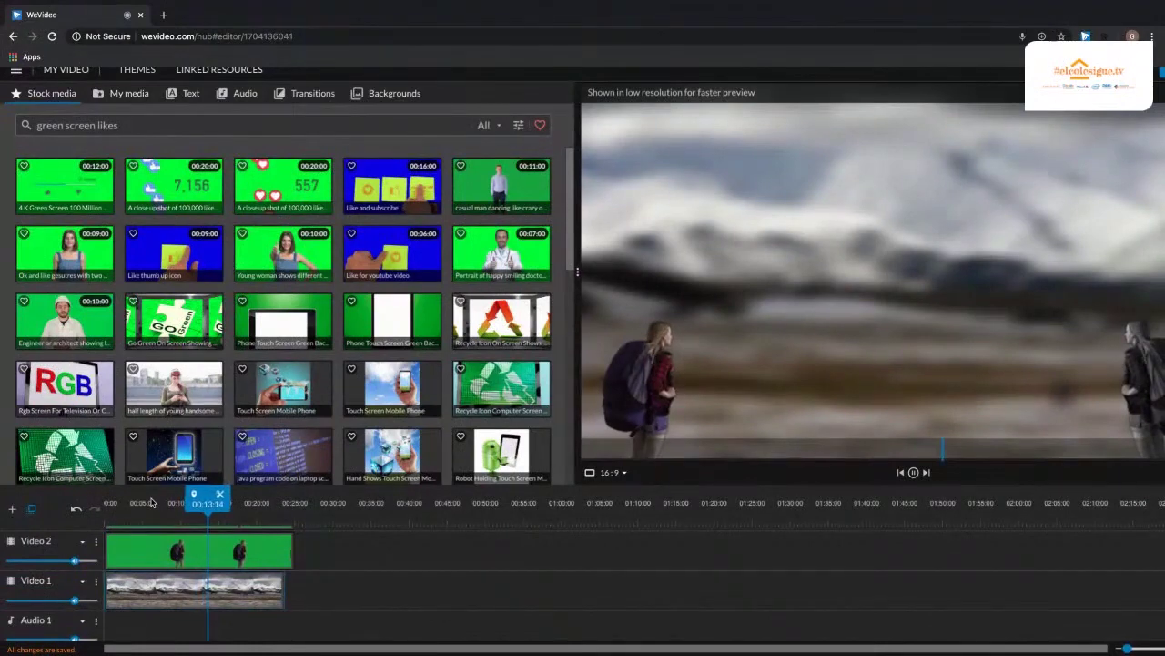
pyautogui.press('space')
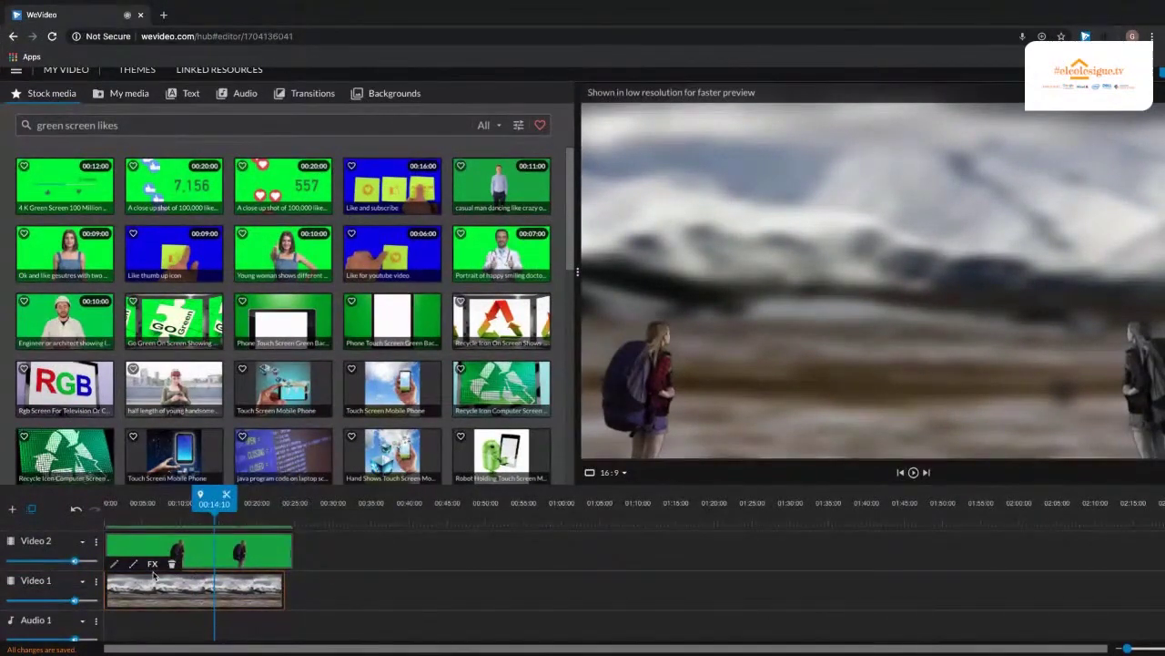
# Step: Switch to the bit.ly/wevideo4all site, open its Instagram effect page, and look through the Instagram Effects slides
pyautogui.hotkey('ctrl', 'Left')
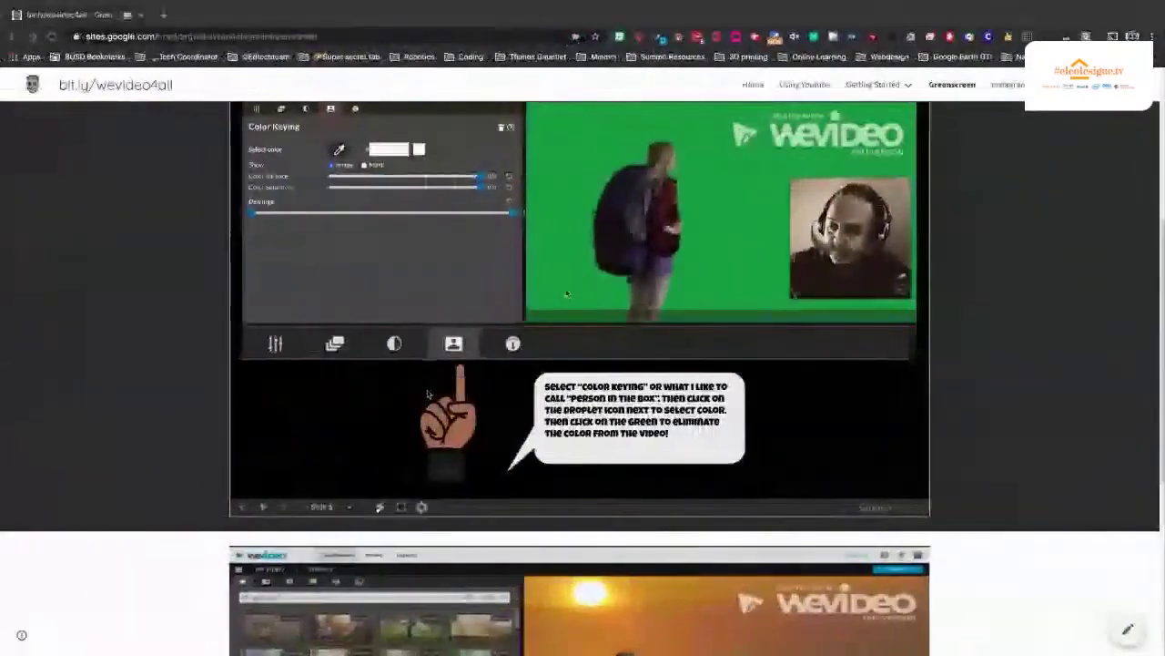
pyautogui.moveTo(847, 212); pyautogui.dragTo(1015, 136)
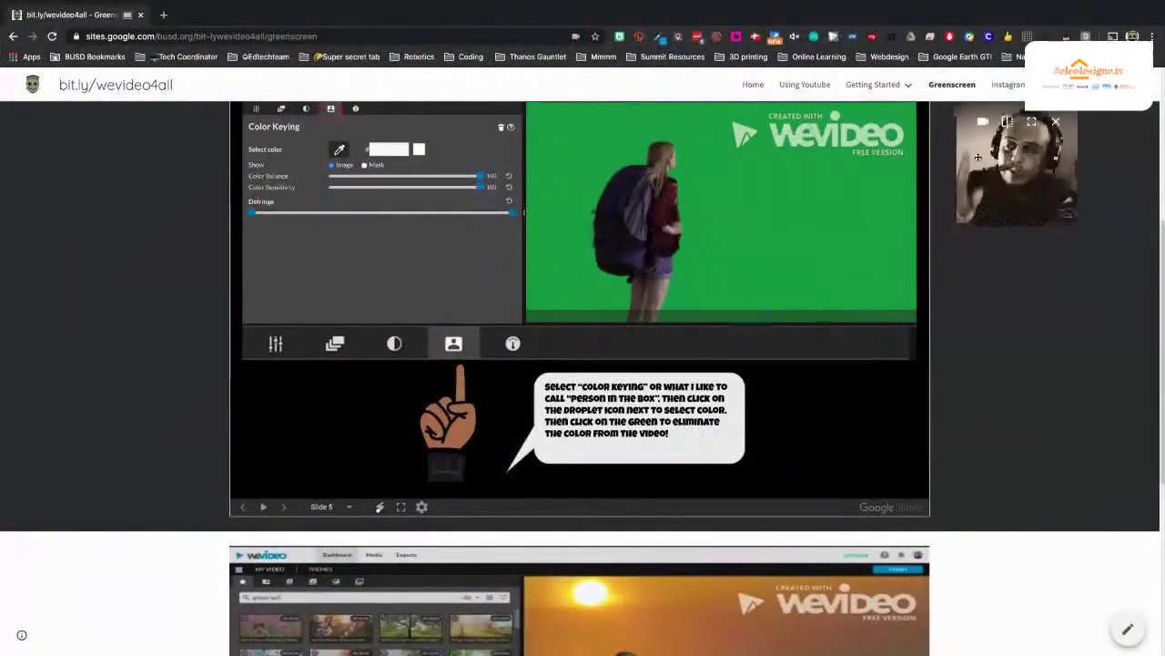
pyautogui.click(1017, 85)
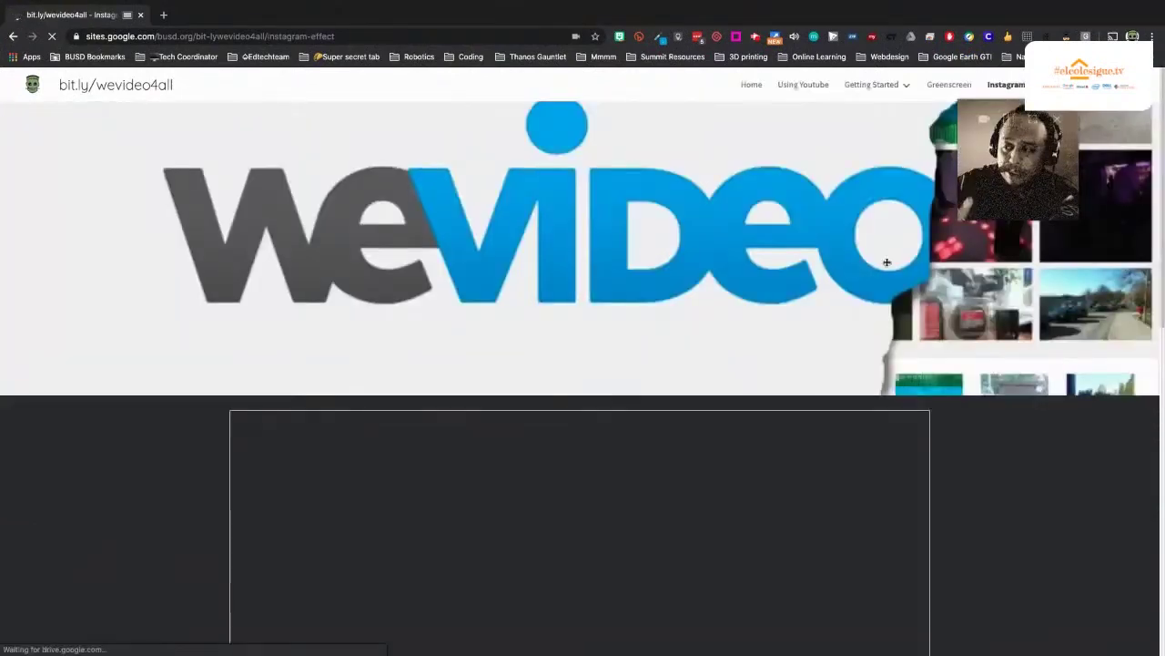
pyautogui.moveTo(1011, 155); pyautogui.dragTo(750, 419)
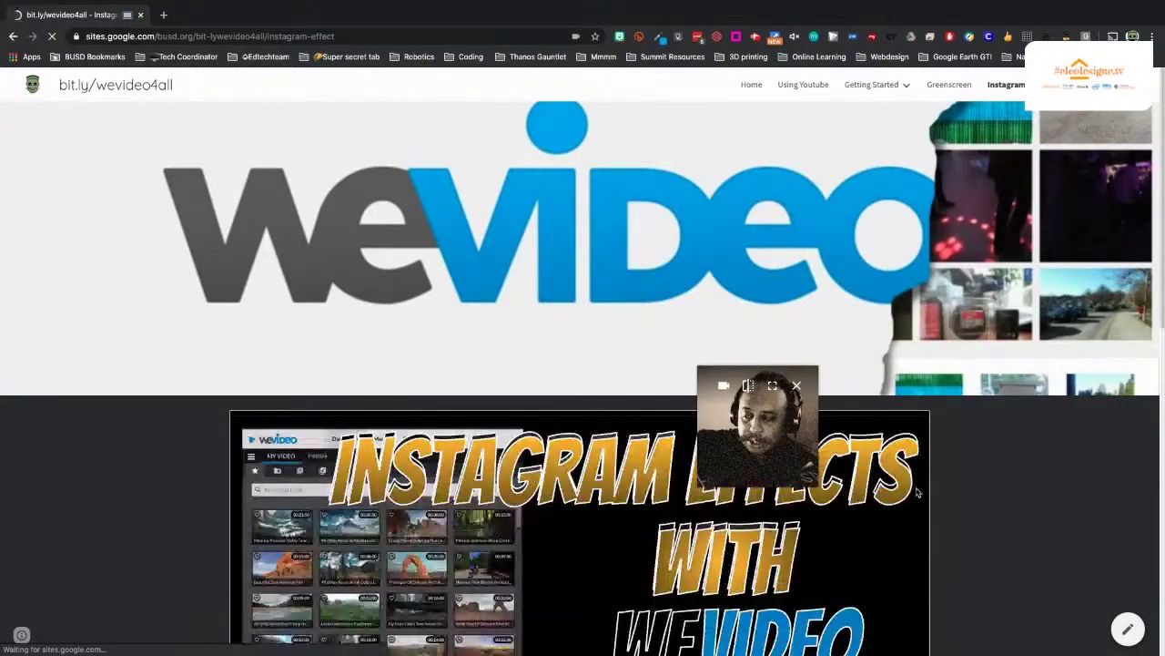
pyautogui.scroll(-5, 917, 491)
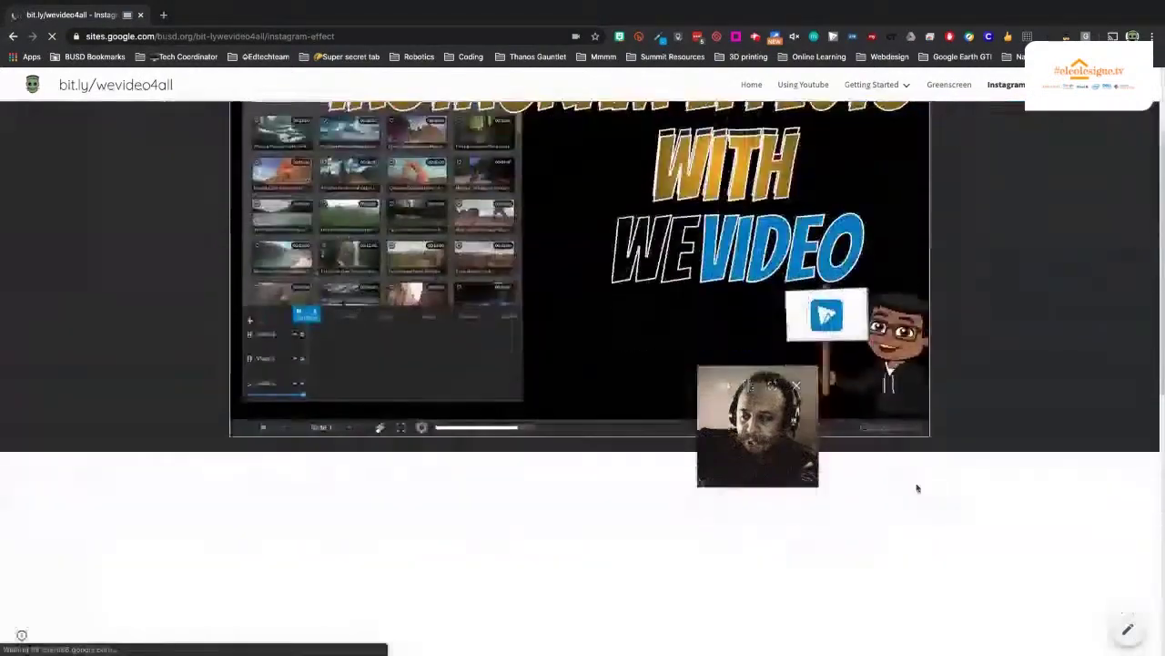
pyautogui.scroll(-2, 916, 488)
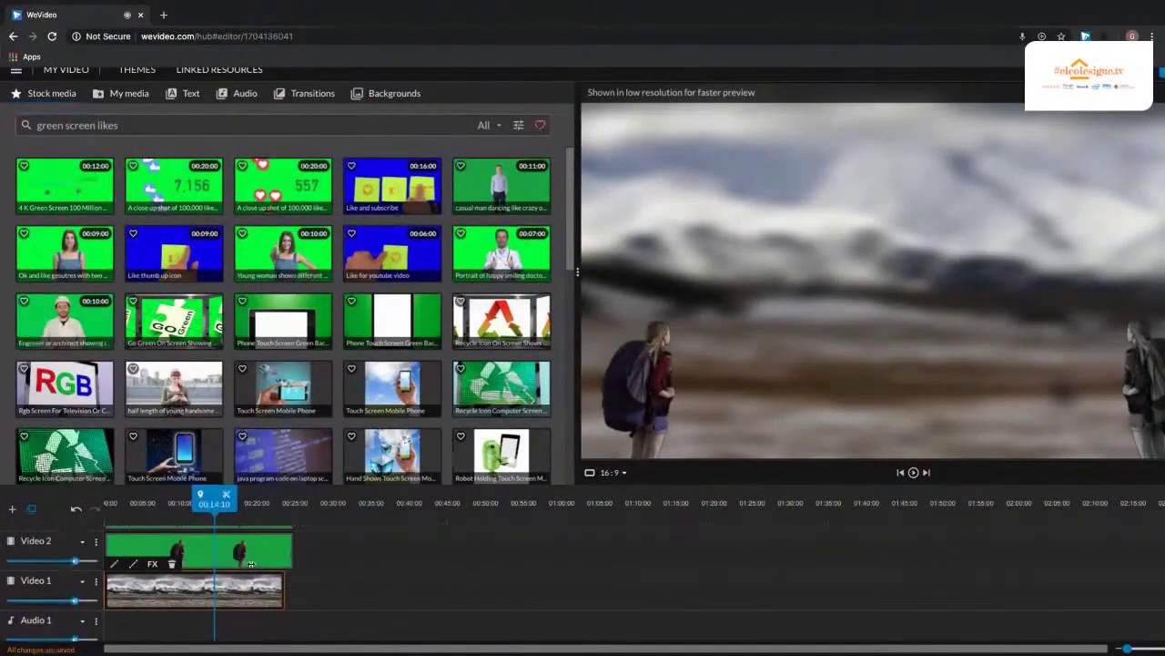
# Step: Leave the green-screen project in WeVideo, create a new video, and show its stock media
pyautogui.scroll(1, 60, 91)
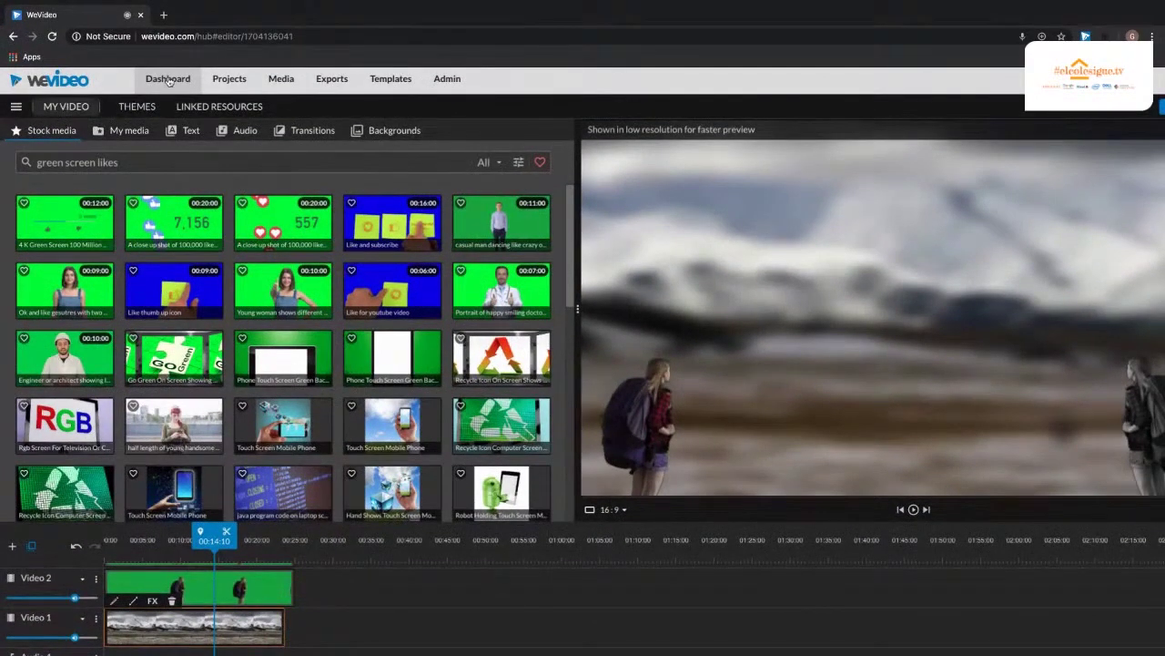
pyautogui.click(168, 81)
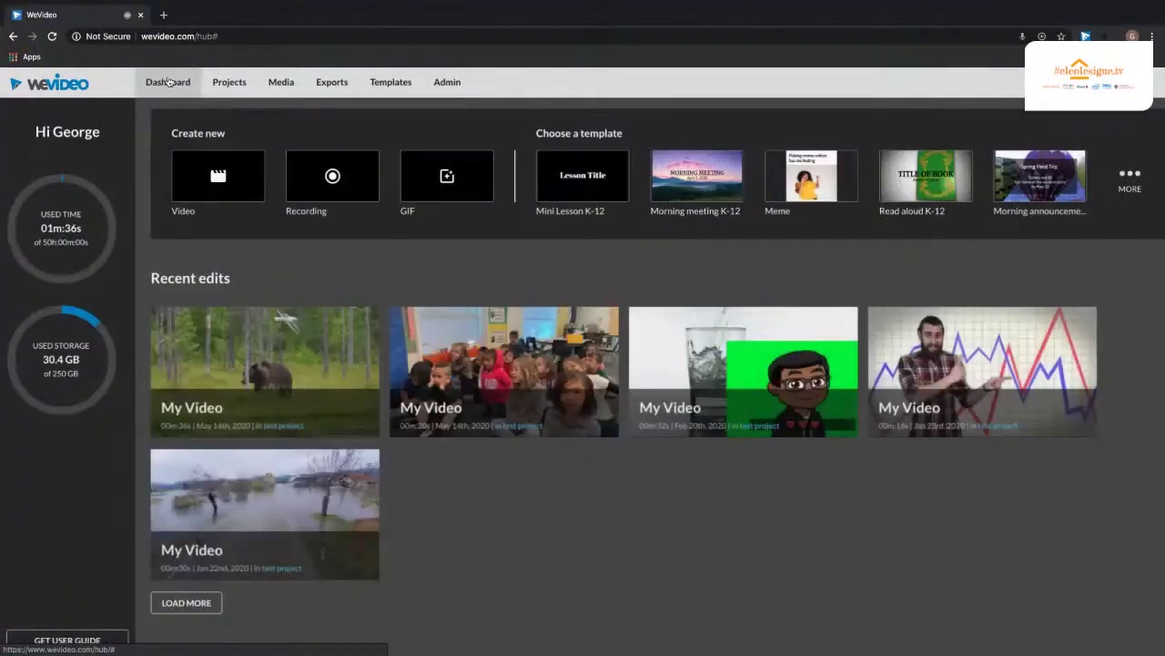
pyautogui.click(219, 177)
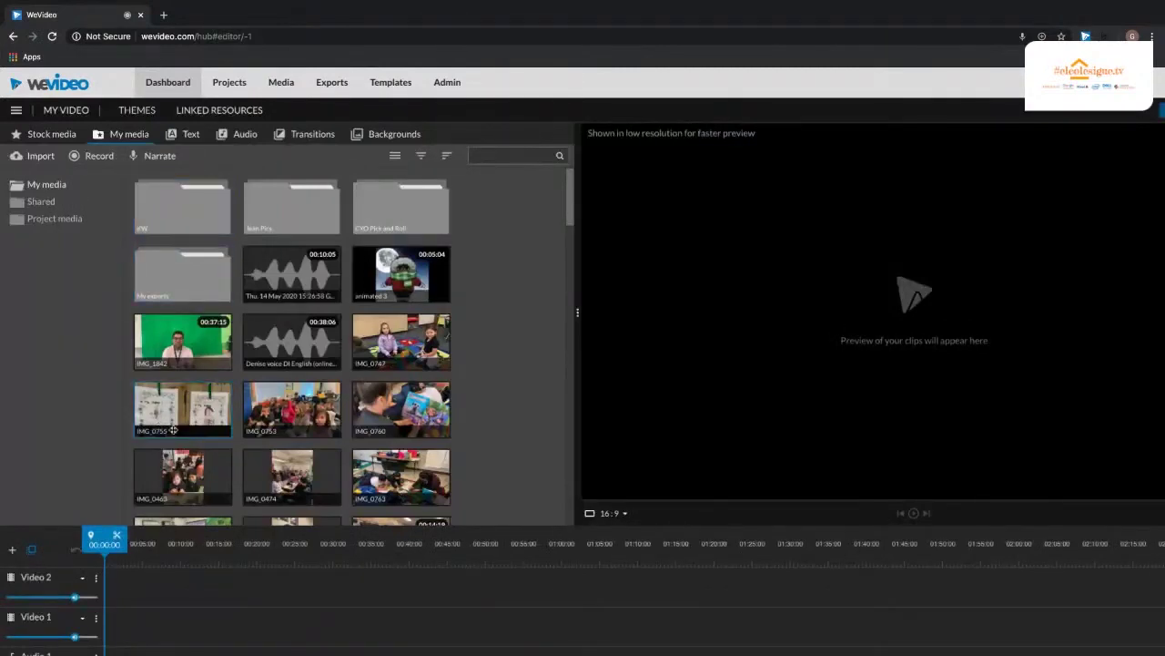
pyautogui.click(53, 134)
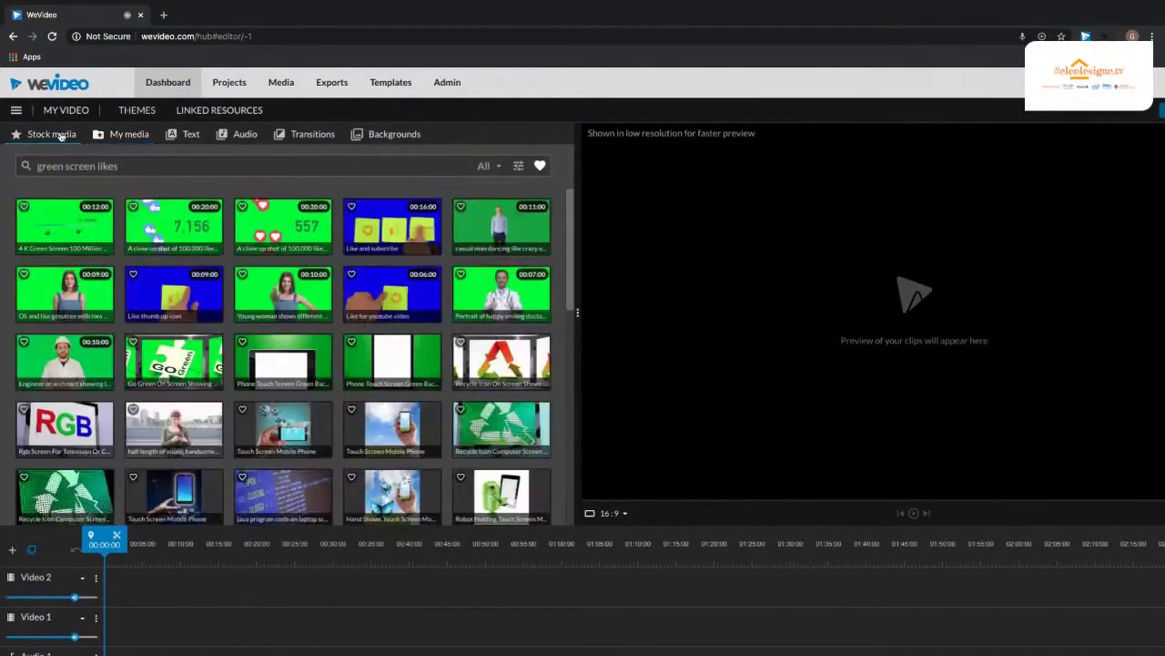
# Step: Search the stock media for "girl in paris" and place the young attractive woman walking clip at the start of Video 1
pyautogui.tripleClick(130, 165)
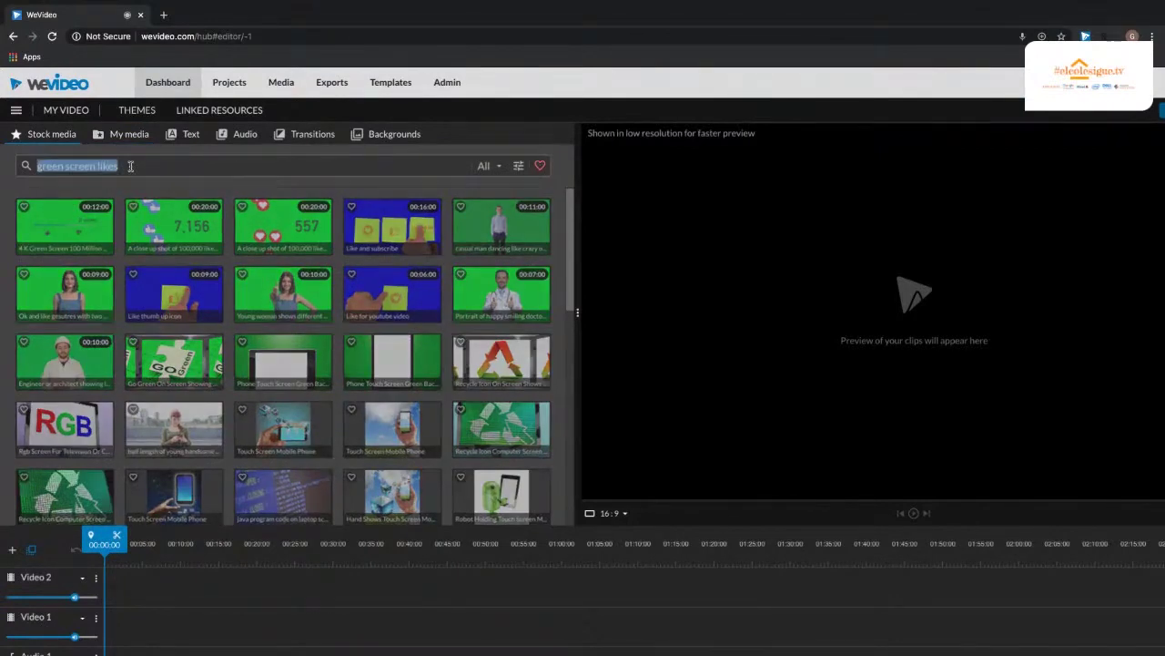
pyautogui.write('girl in paris')
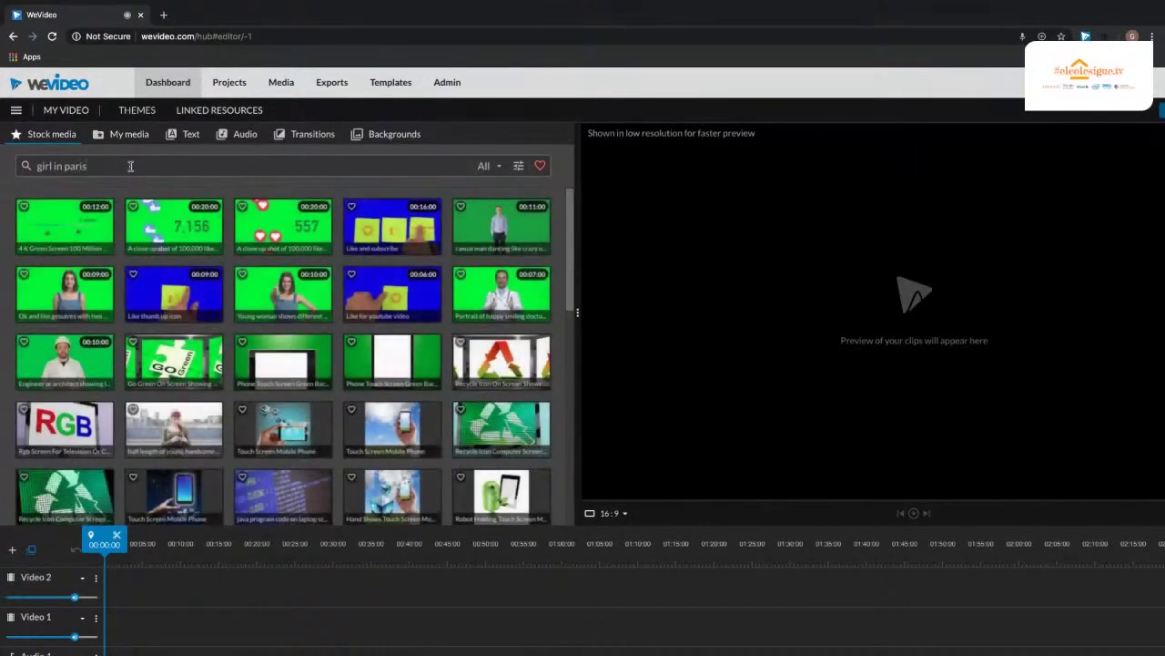
pyautogui.press('Return')
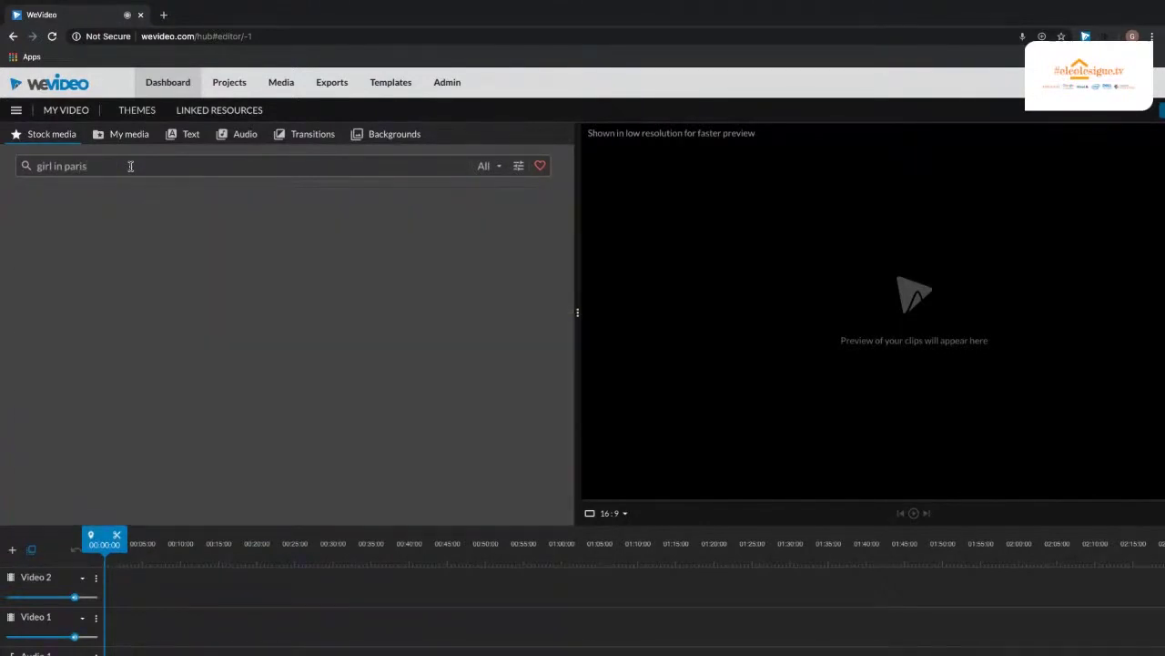
pyautogui.moveTo(388, 228); pyautogui.dragTo(113, 620)
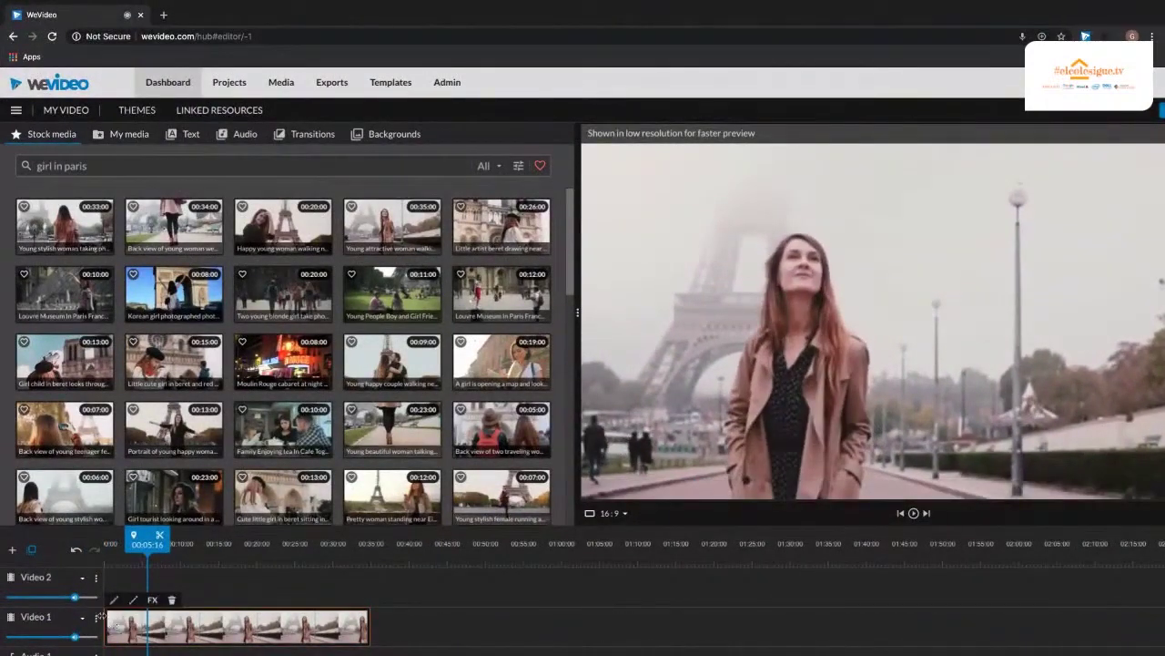
# Step: Search the stock media for "sad guy crying" and preview the close-up slow-motion clip of the sad man
pyautogui.tripleClick(124, 165)
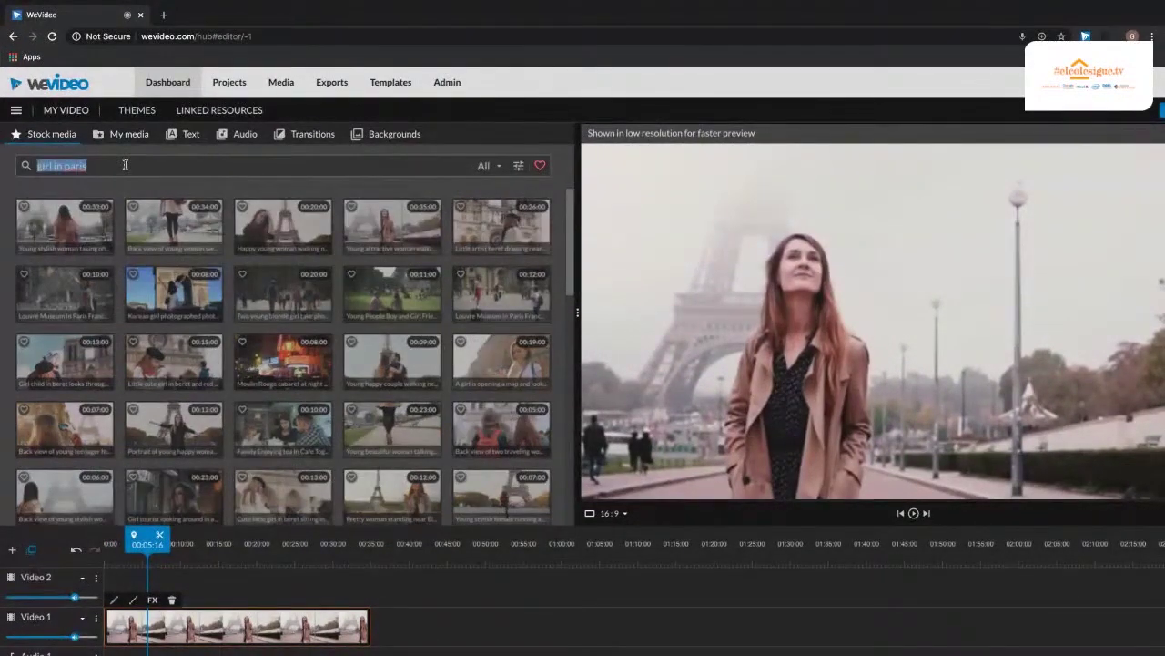
pyautogui.write('sad guy crying')
pyautogui.press('Return')
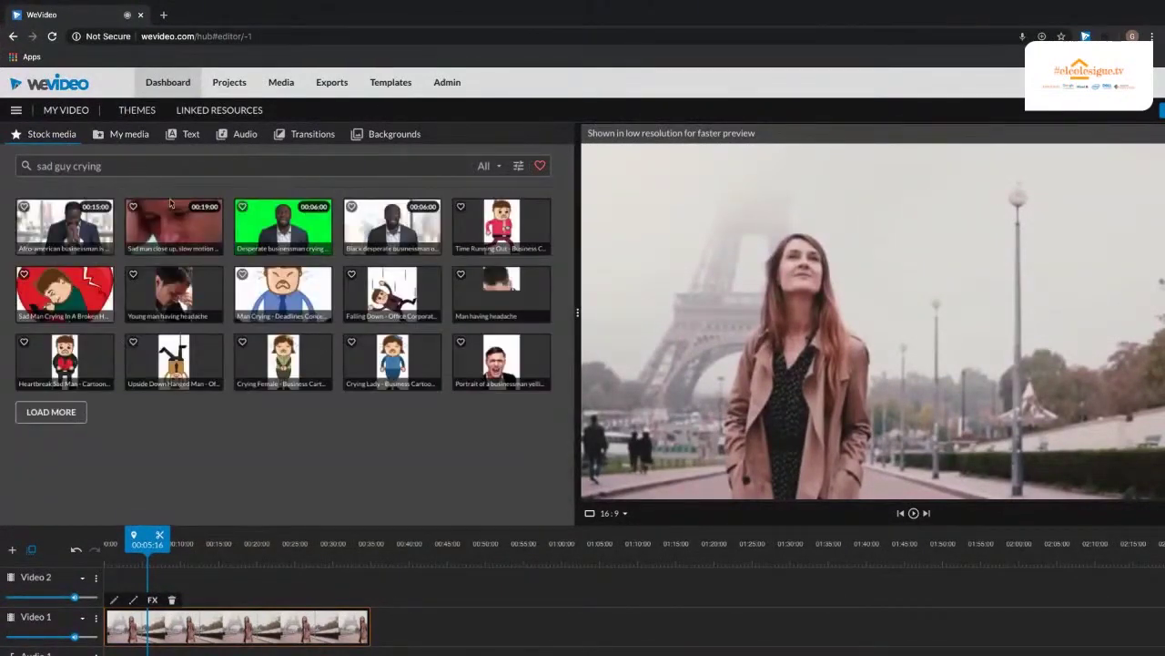
pyautogui.click(180, 227)
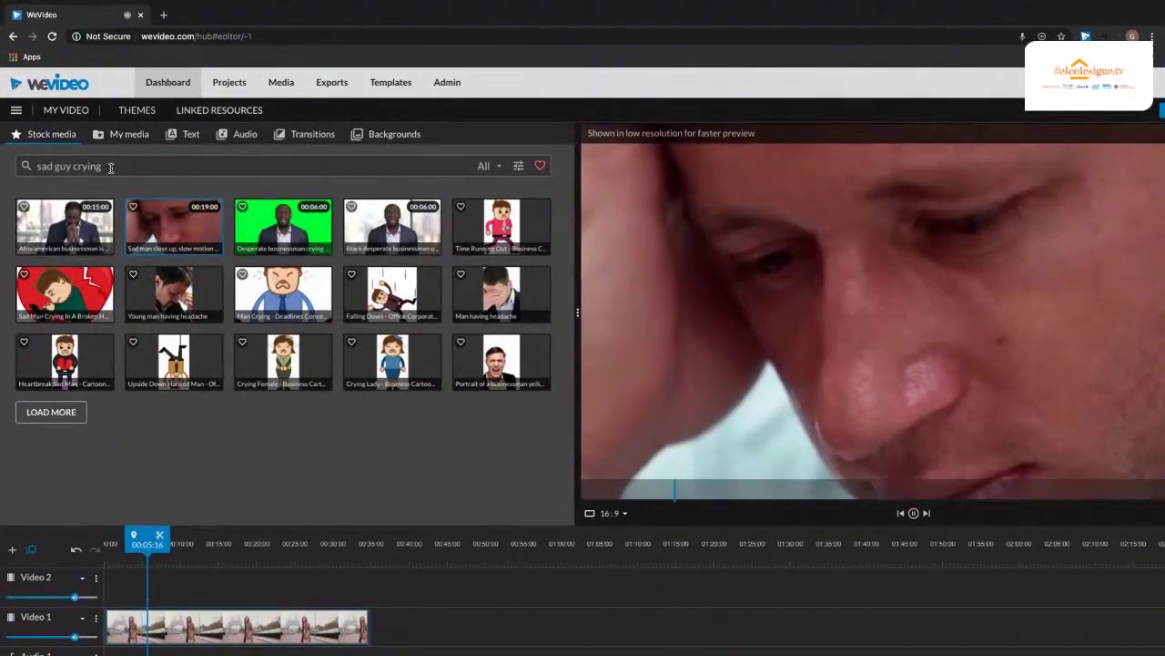
# Step: Search the stock media for "sad guy" and place the sad guy sitting on the windowsill clip at the start of Video 2
pyautogui.press('BackSpace')
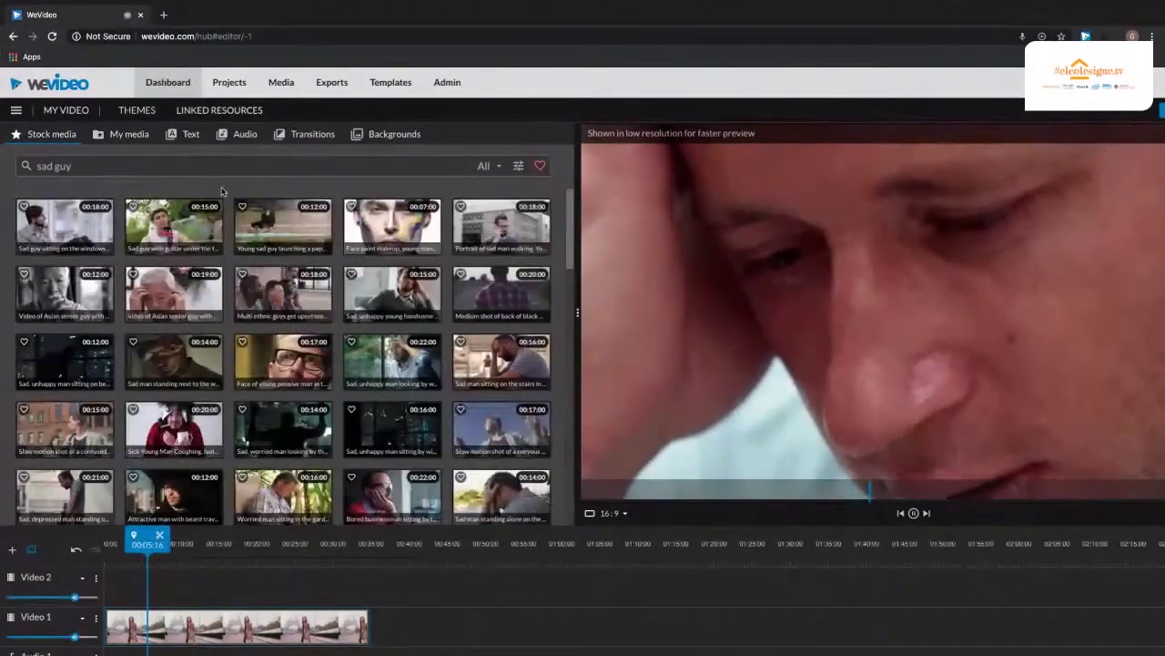
pyautogui.click(66, 223)
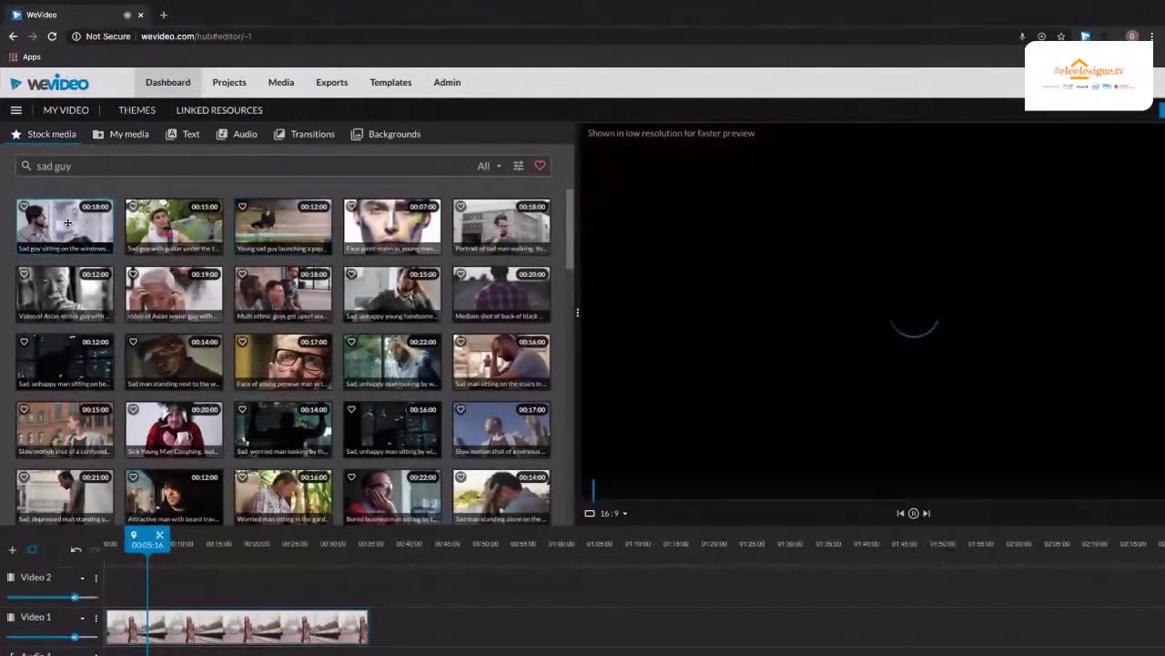
pyautogui.moveTo(66, 223); pyautogui.dragTo(119, 579)
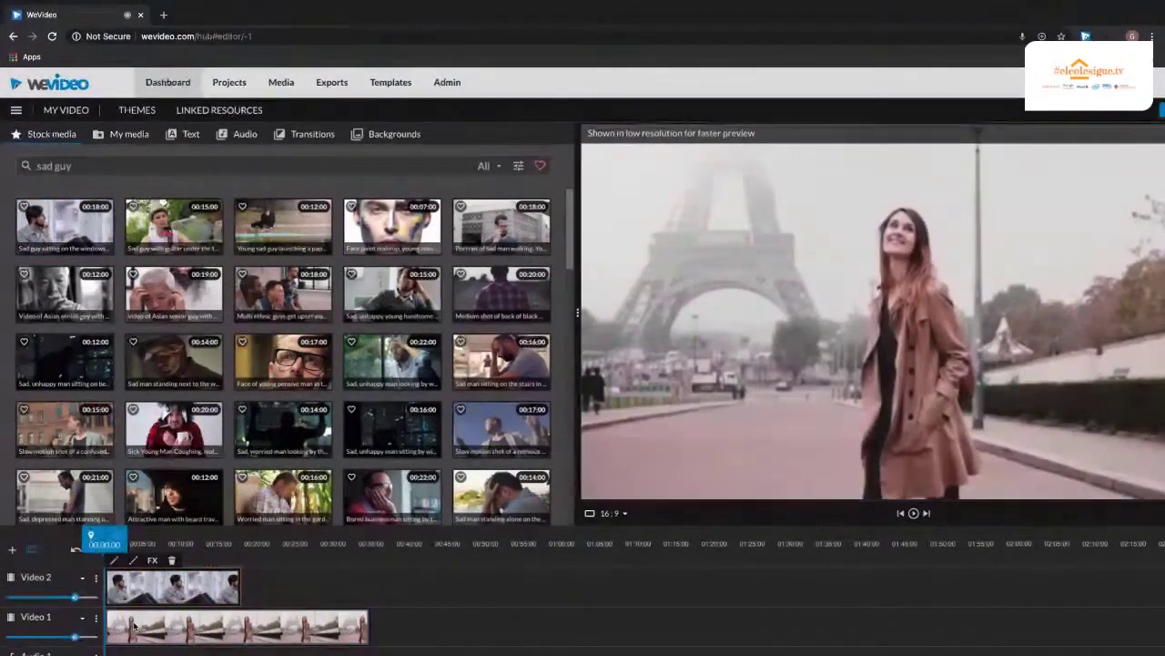
# Step: Compare the clips on Video 1 and Video 2, and play part of the windowsill clip
pyautogui.click(132, 623)
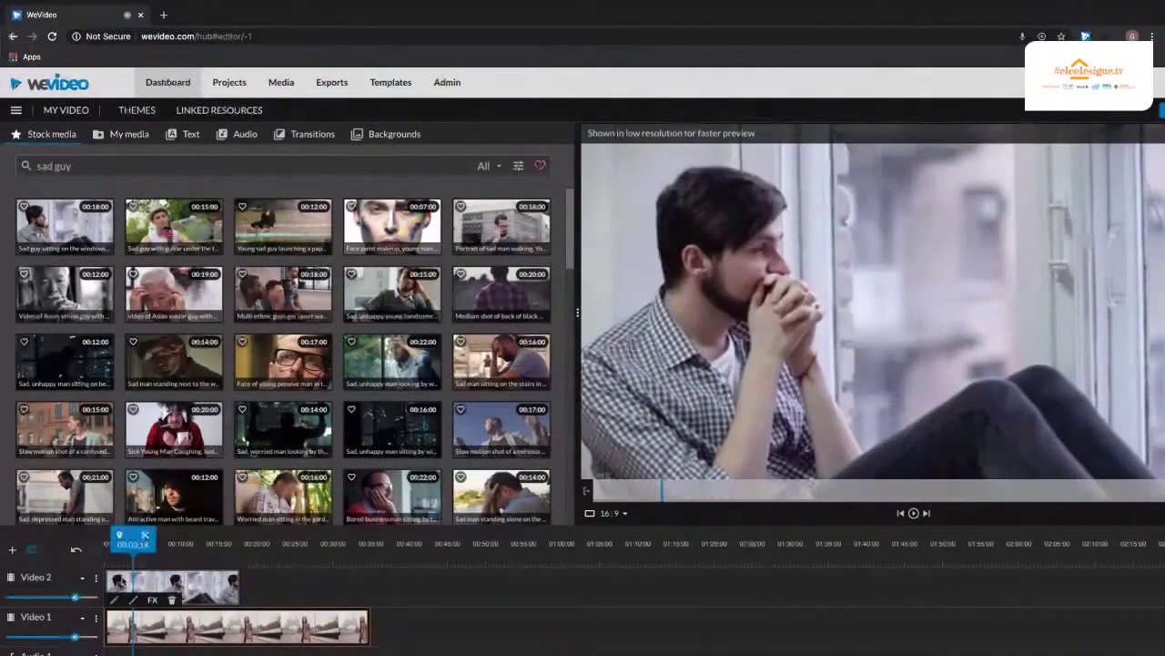
pyautogui.click(121, 581)
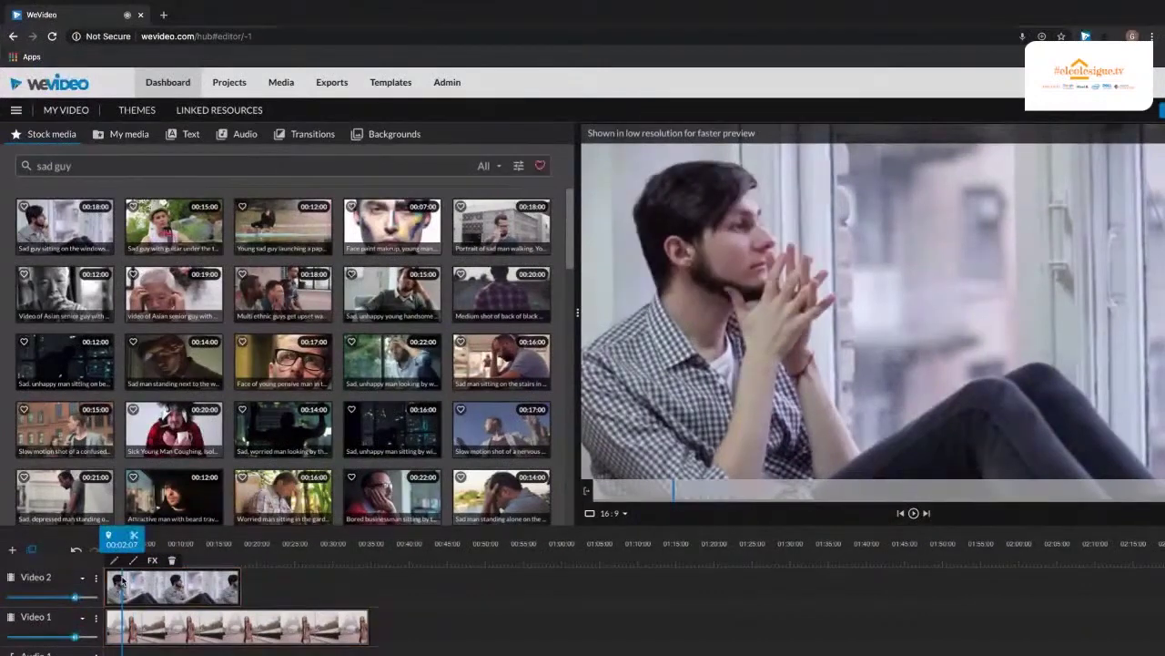
pyautogui.press('space')
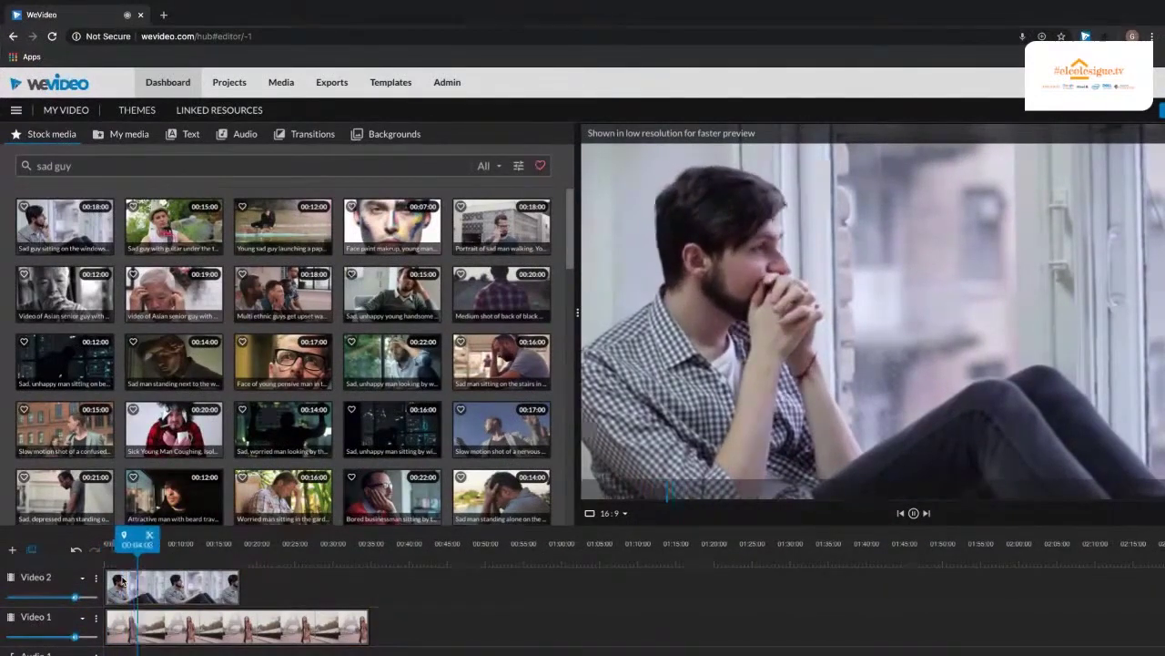
pyautogui.press('space')
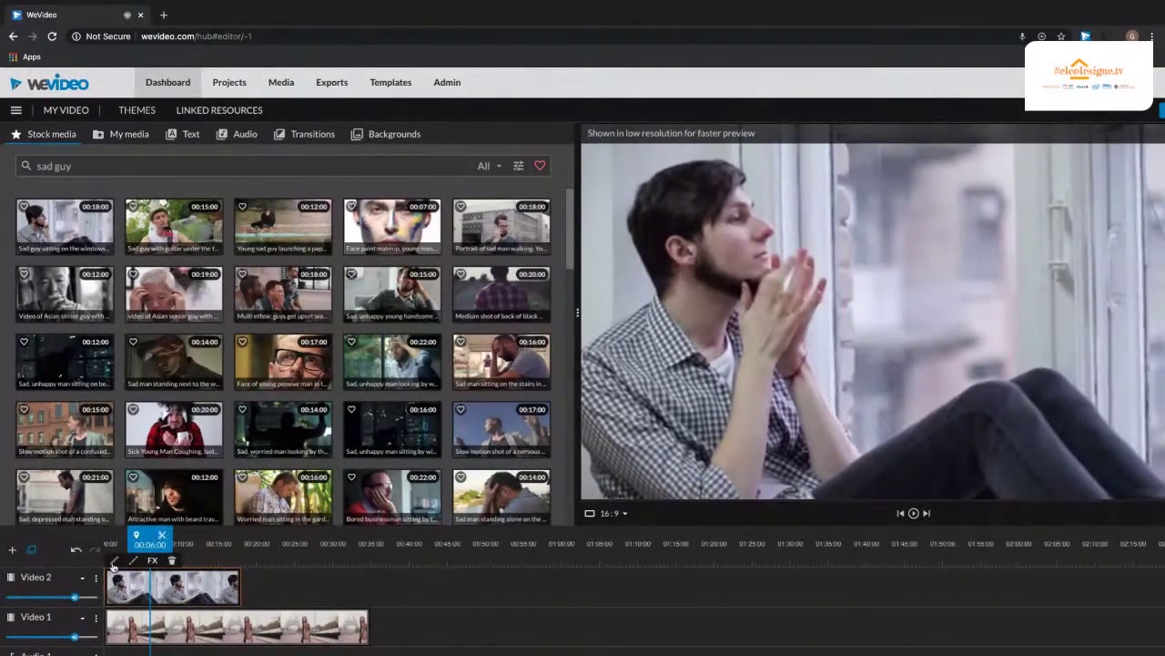
pyautogui.click(114, 561)
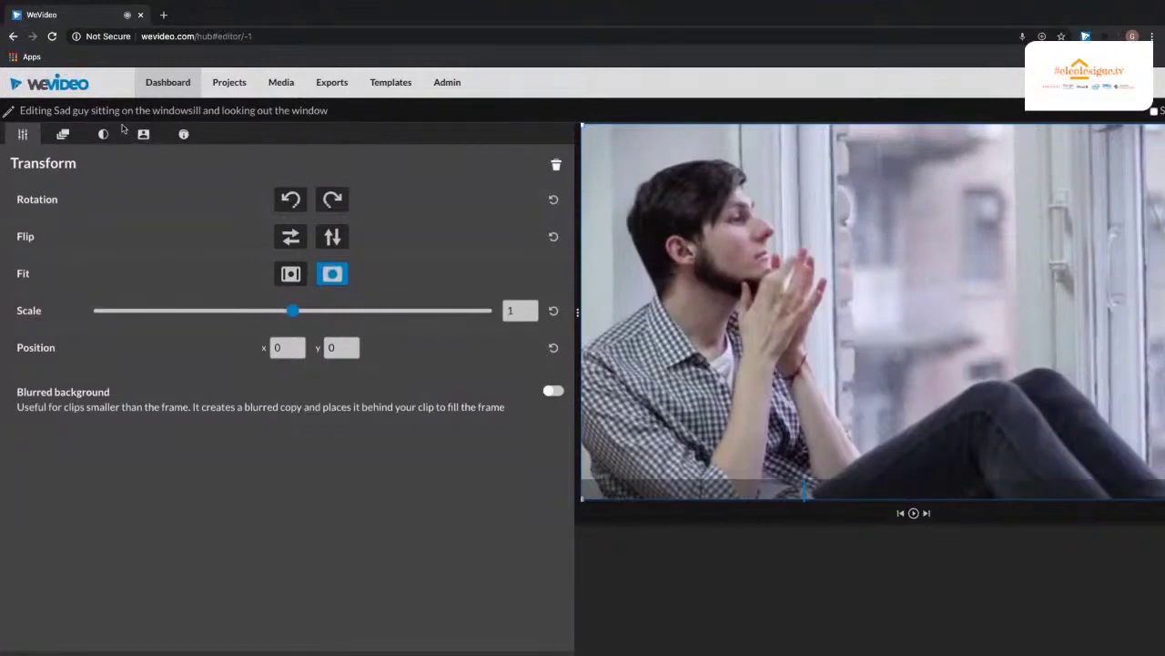
pyautogui.scroll(-2, 214, 468)
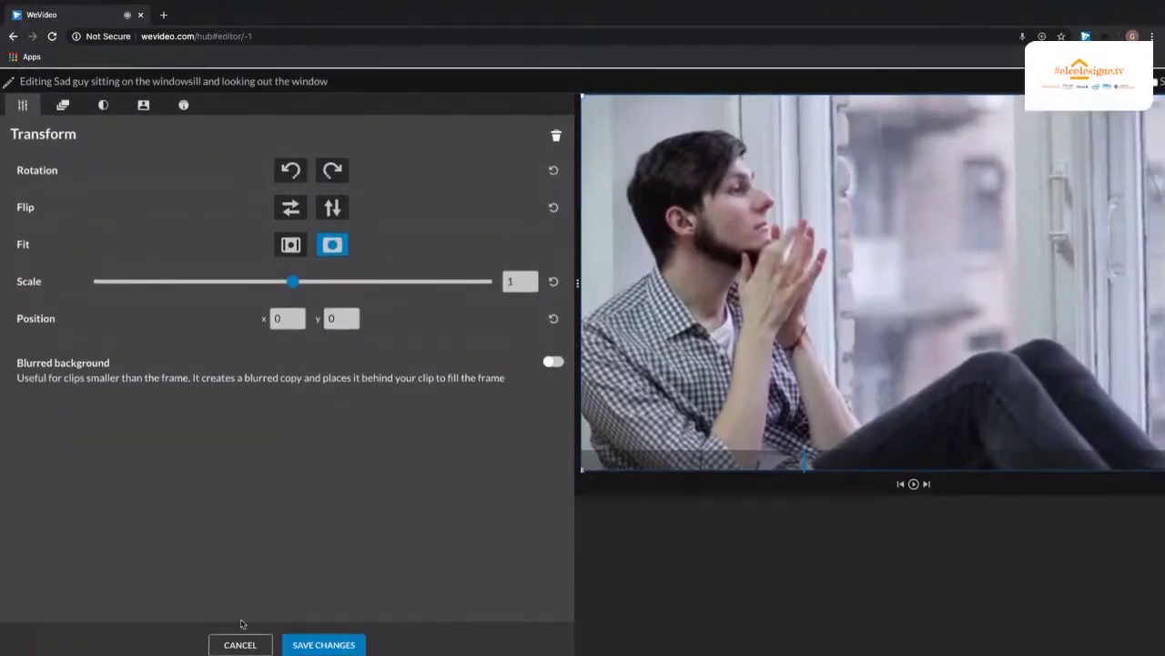
pyautogui.click(239, 645)
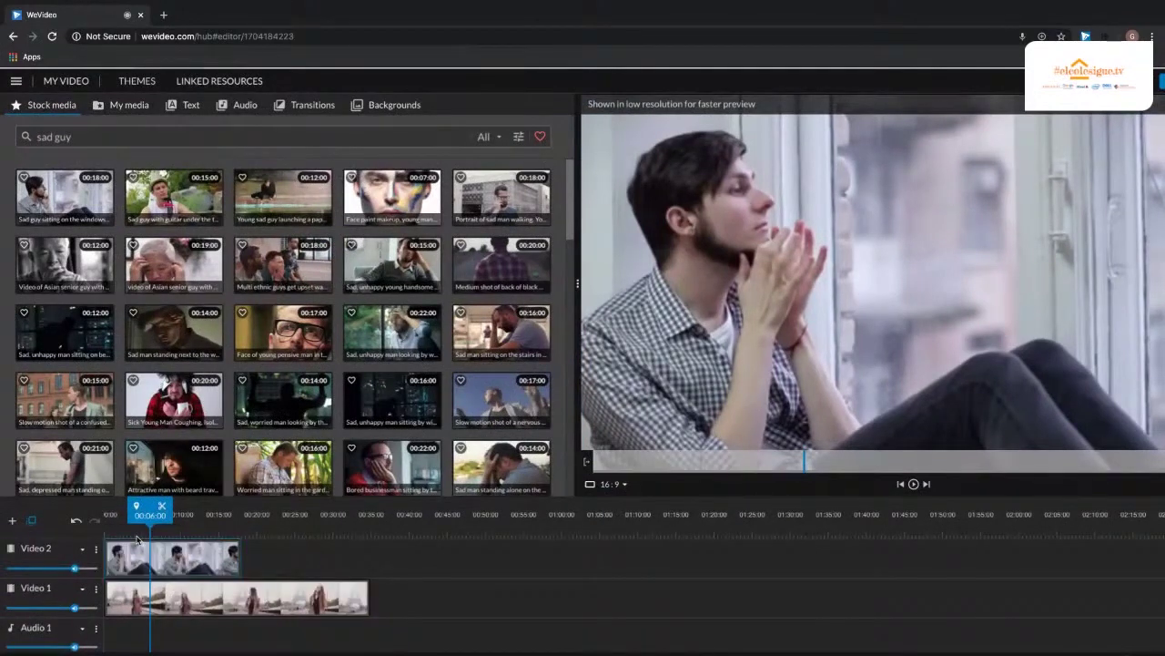
# Step: Enable an opacity fade of 1 s in and 1 s out on the windowsill clip on Video 2
pyautogui.moveTo(141, 537)
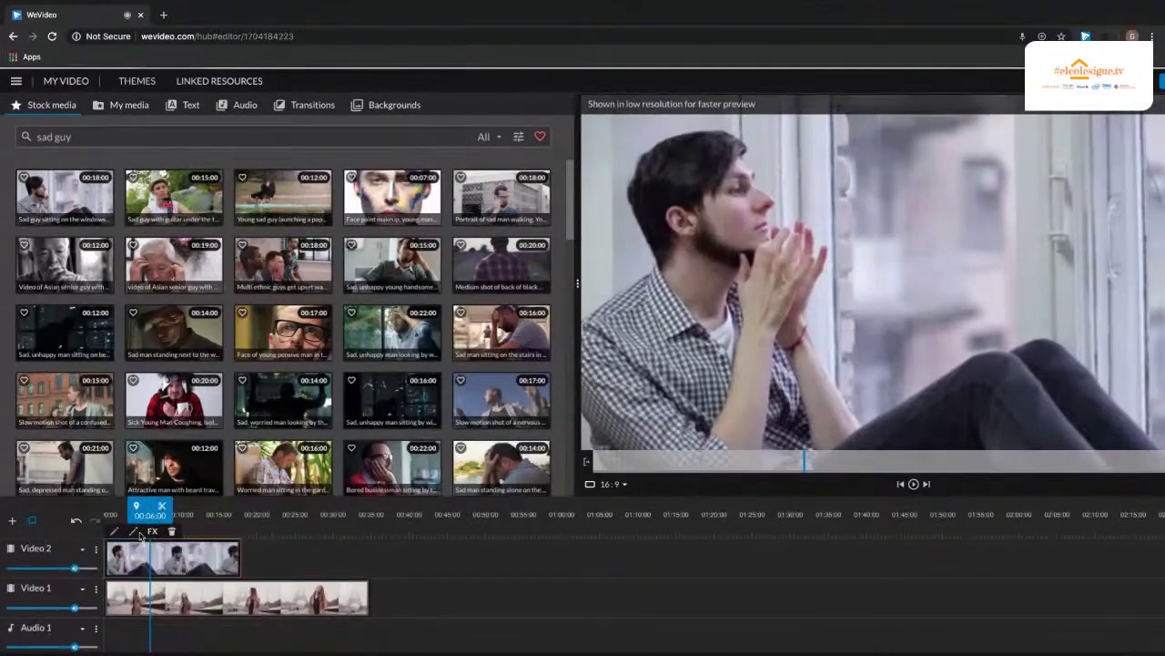
pyautogui.click(134, 533)
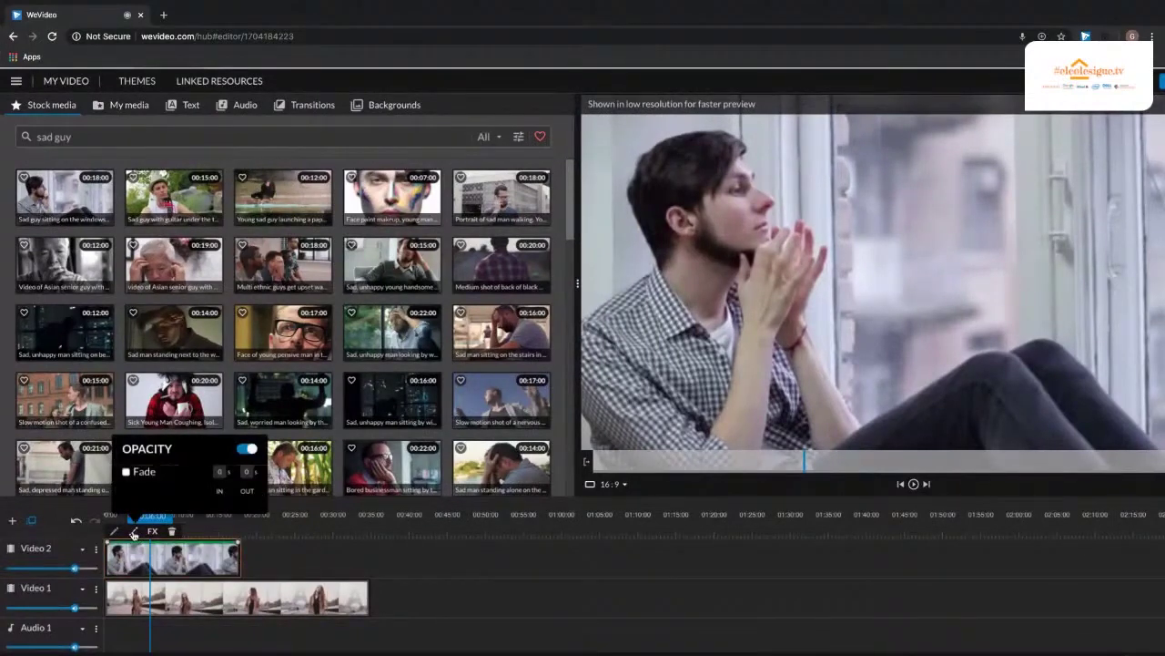
pyautogui.click(126, 472)
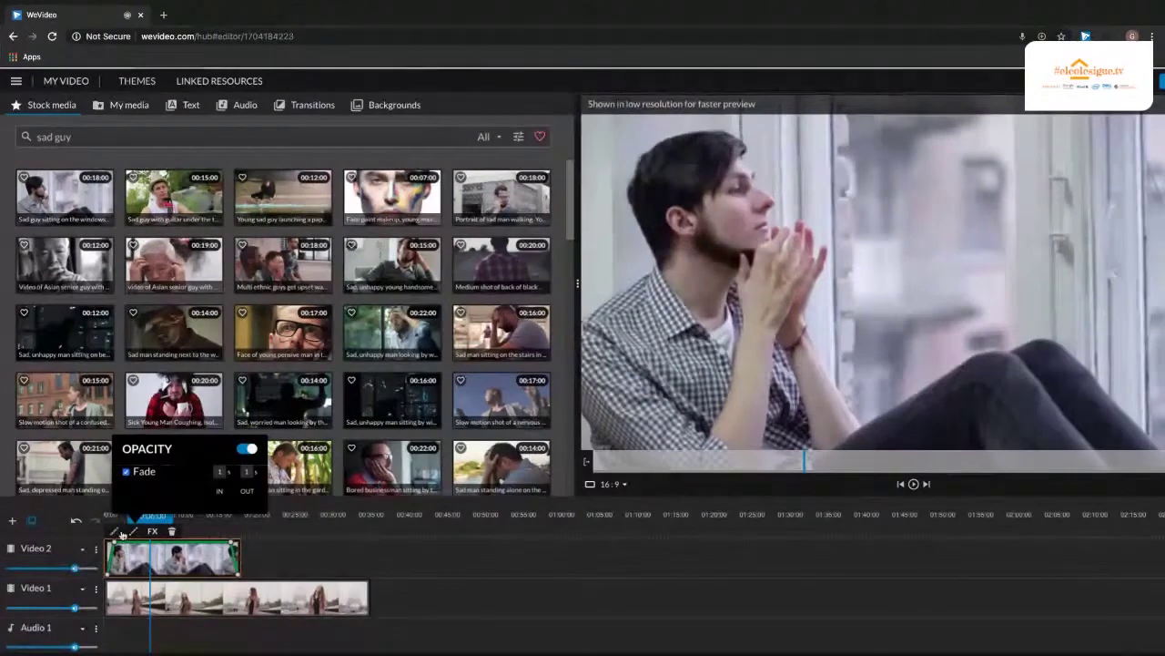
pyautogui.click(105, 576)
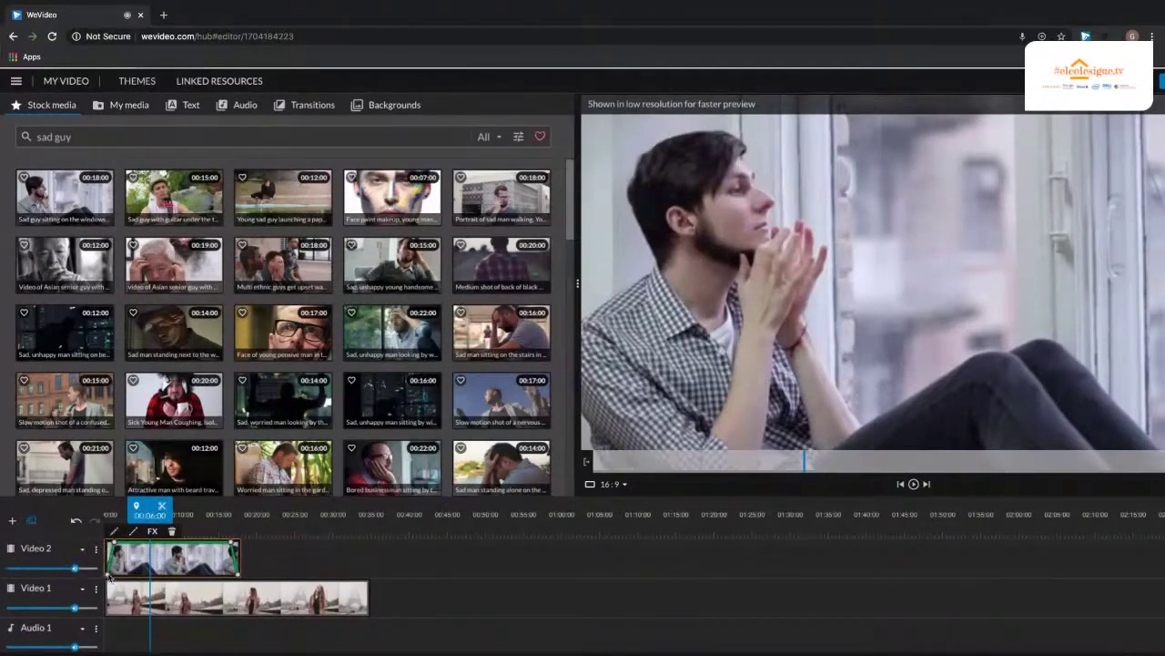
# Step: Reshape the windowsill clip's opacity curve so it starts fully opaque and declines gradually to transparent at the clip's end
pyautogui.moveTo(135, 551); pyautogui.dragTo(141, 557)
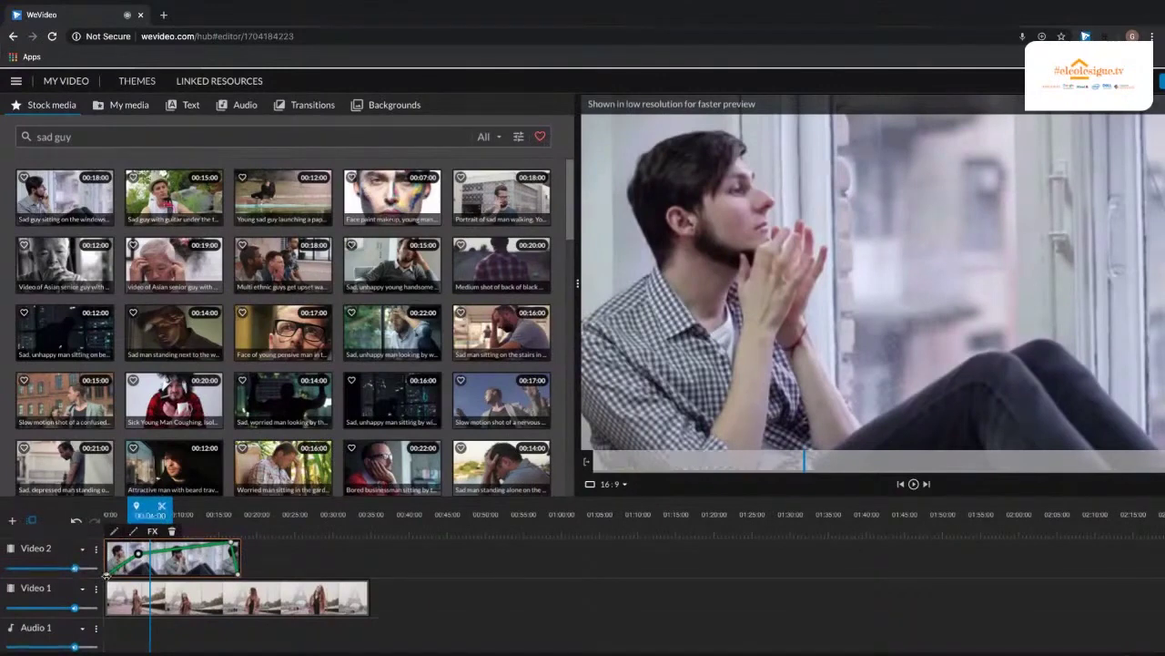
pyautogui.moveTo(114, 557); pyautogui.dragTo(113, 545)
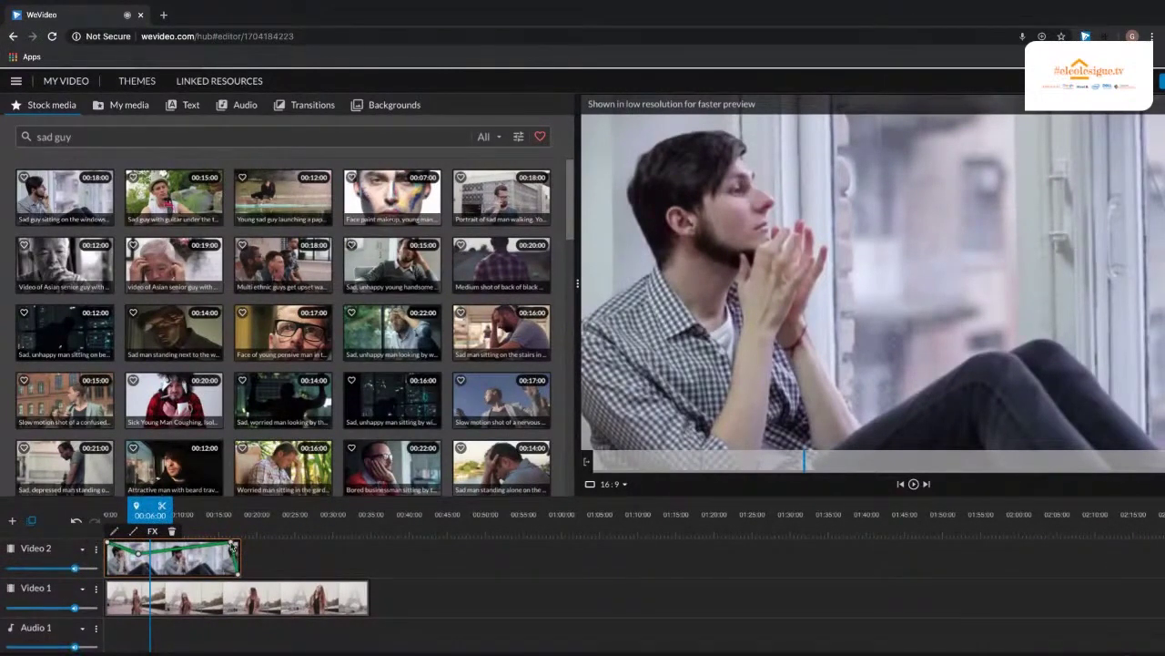
pyautogui.moveTo(190, 551); pyautogui.dragTo(188, 562)
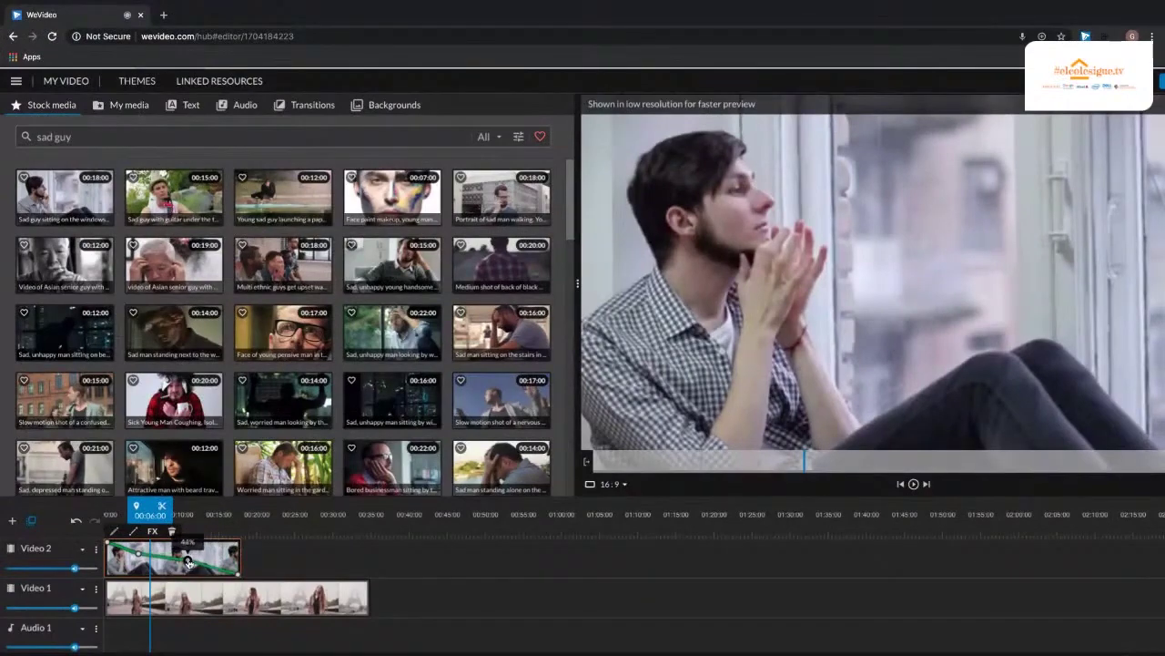
# Step: Play the video from near its start to about 25 seconds to check the opacity dissolve between the two clips
pyautogui.moveTo(137, 507); pyautogui.dragTo(101, 507)
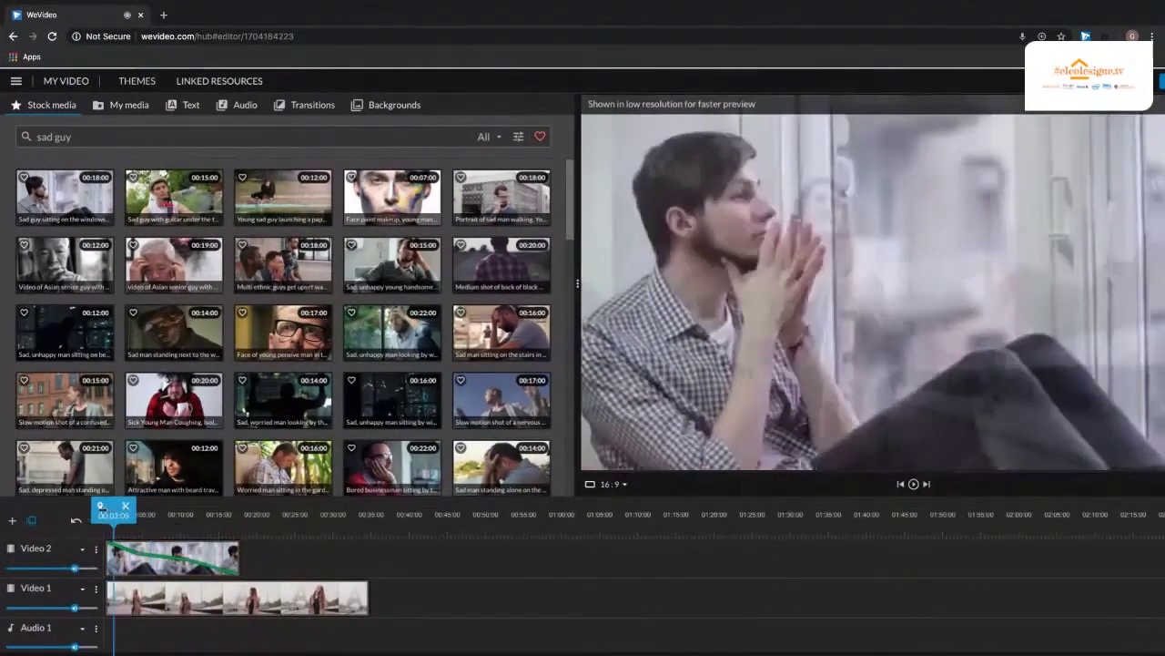
pyautogui.press('space')
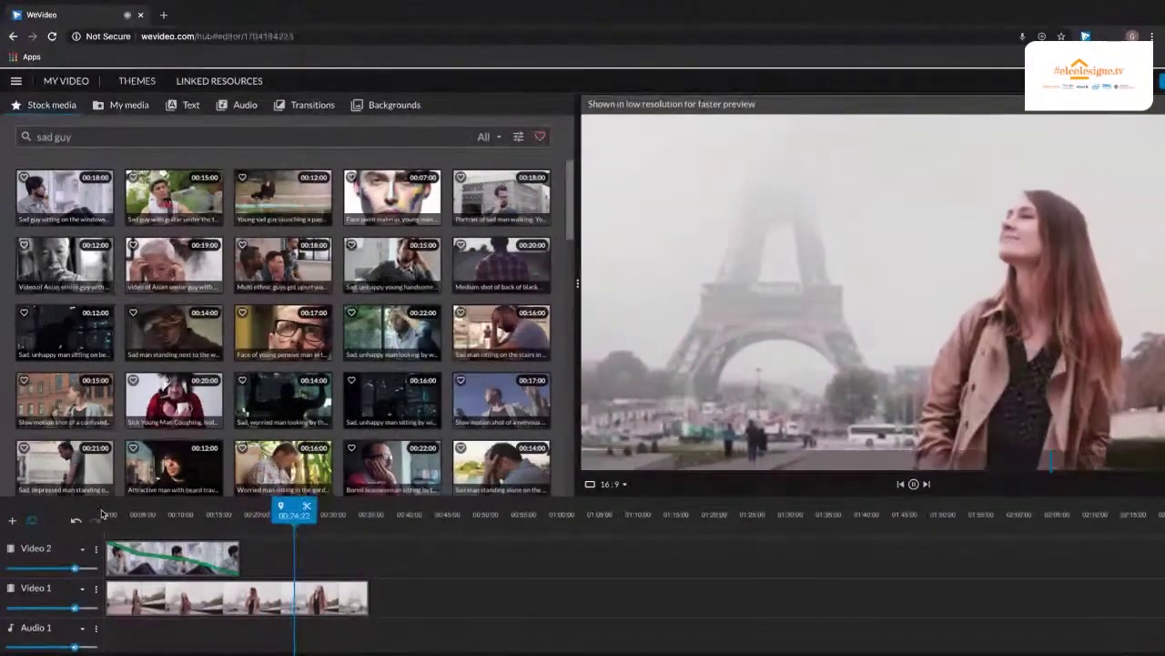
pyautogui.press('space')
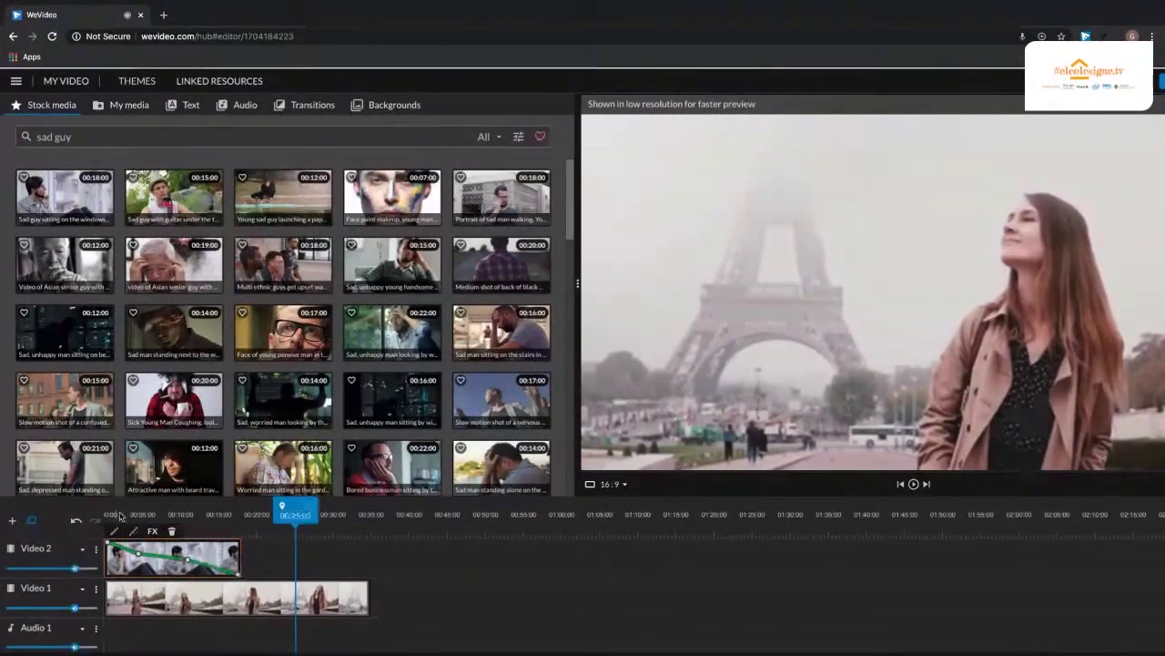
# Step: Split the Paris clip on Video 1 at 00:25:01 and delete the part after the cut
pyautogui.click(296, 601)
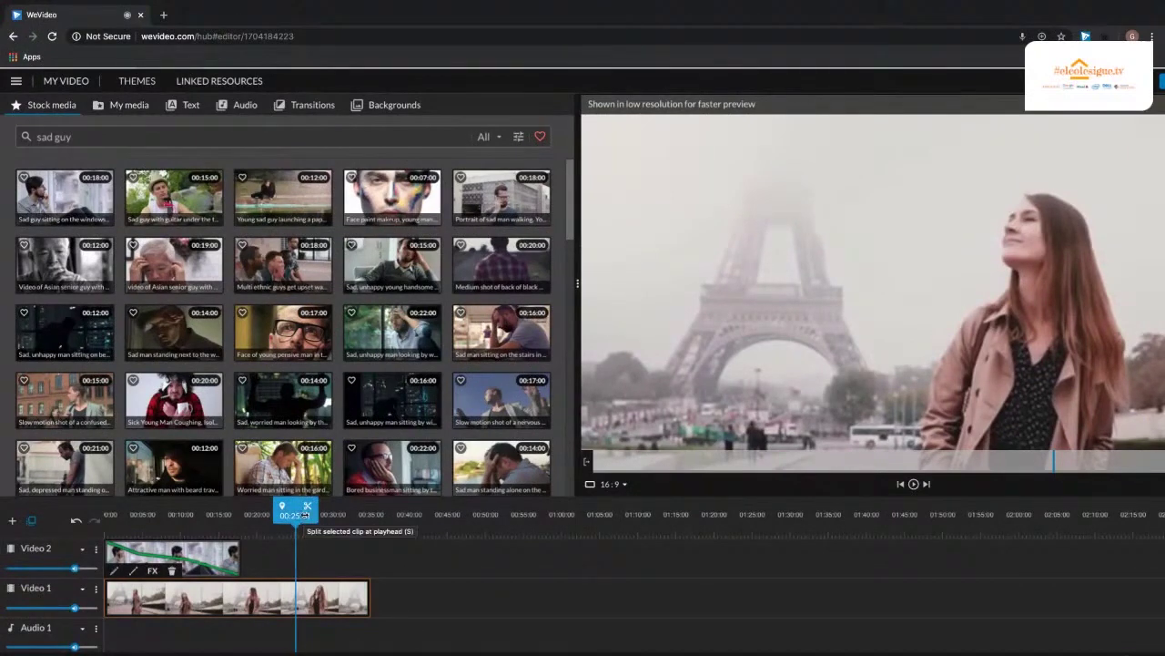
pyautogui.click(308, 507)
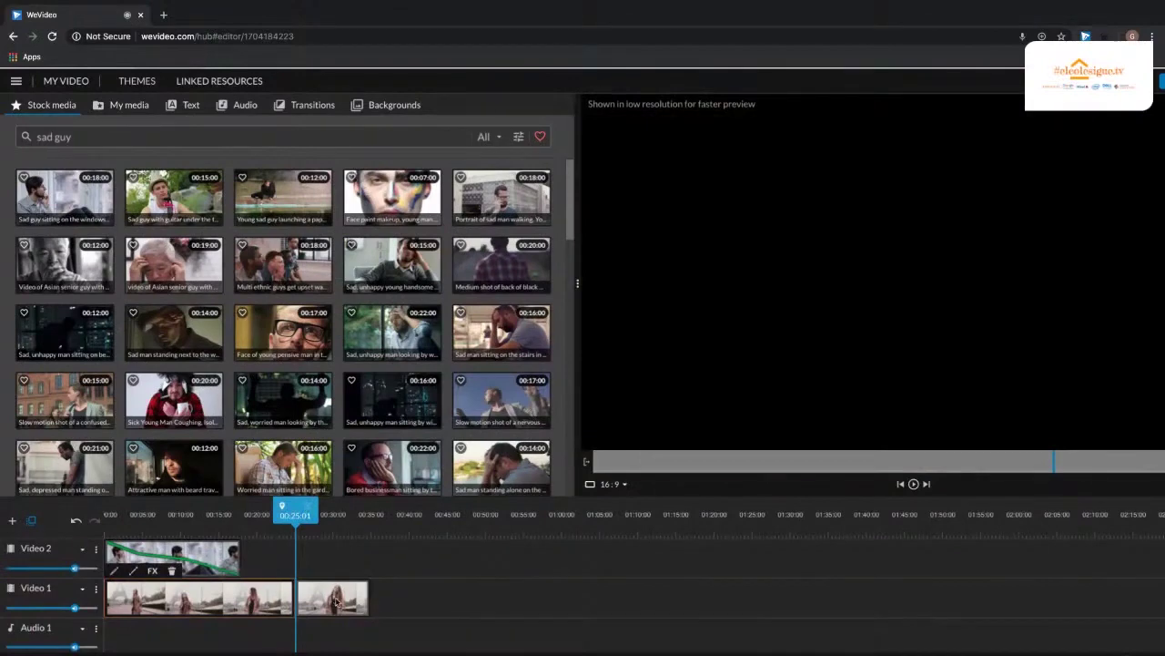
pyautogui.click(337, 601)
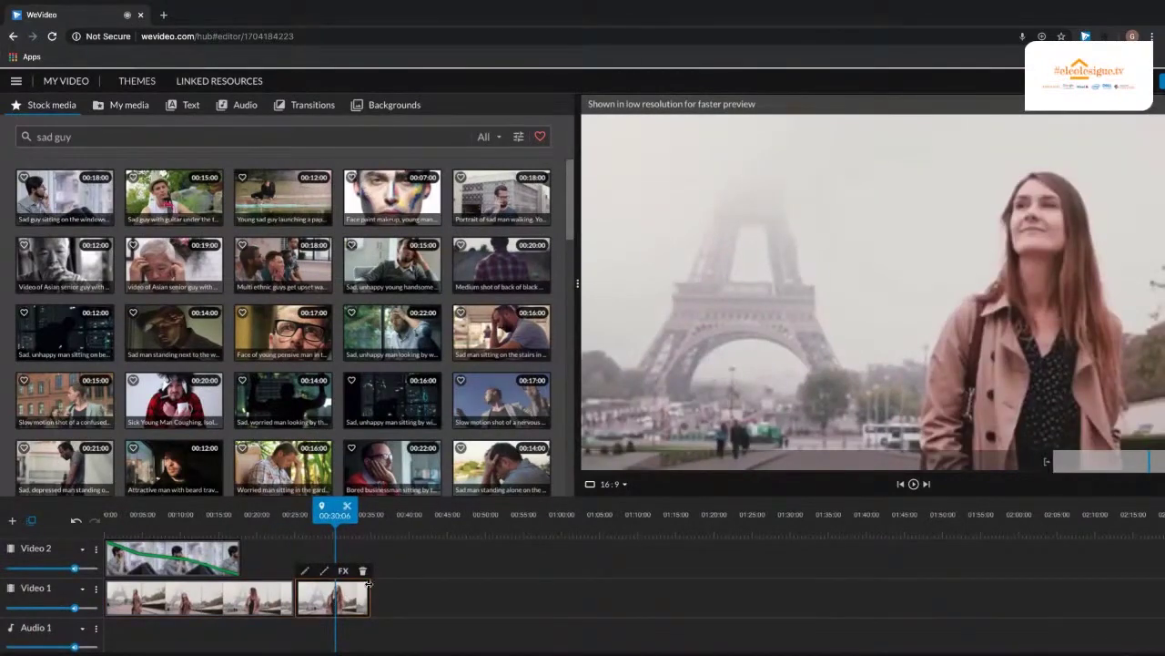
pyautogui.click(362, 574)
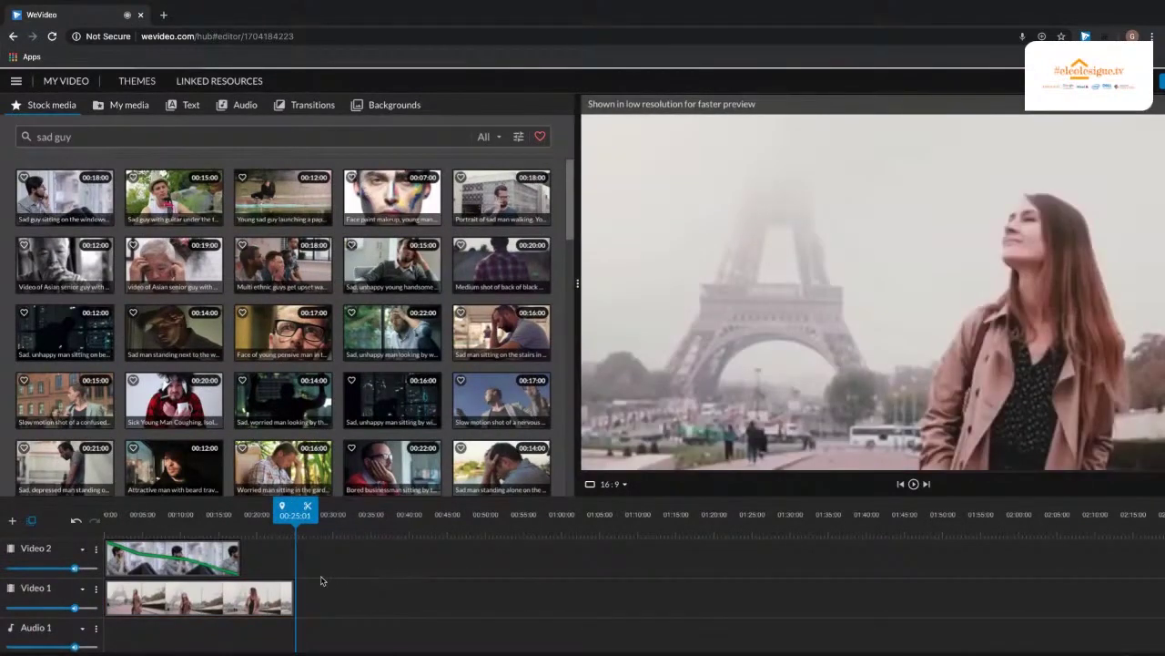
# Step: Split the remaining Paris clip on Video 1 at 00:21:10
pyautogui.moveTo(294, 513); pyautogui.dragTo(266, 535)
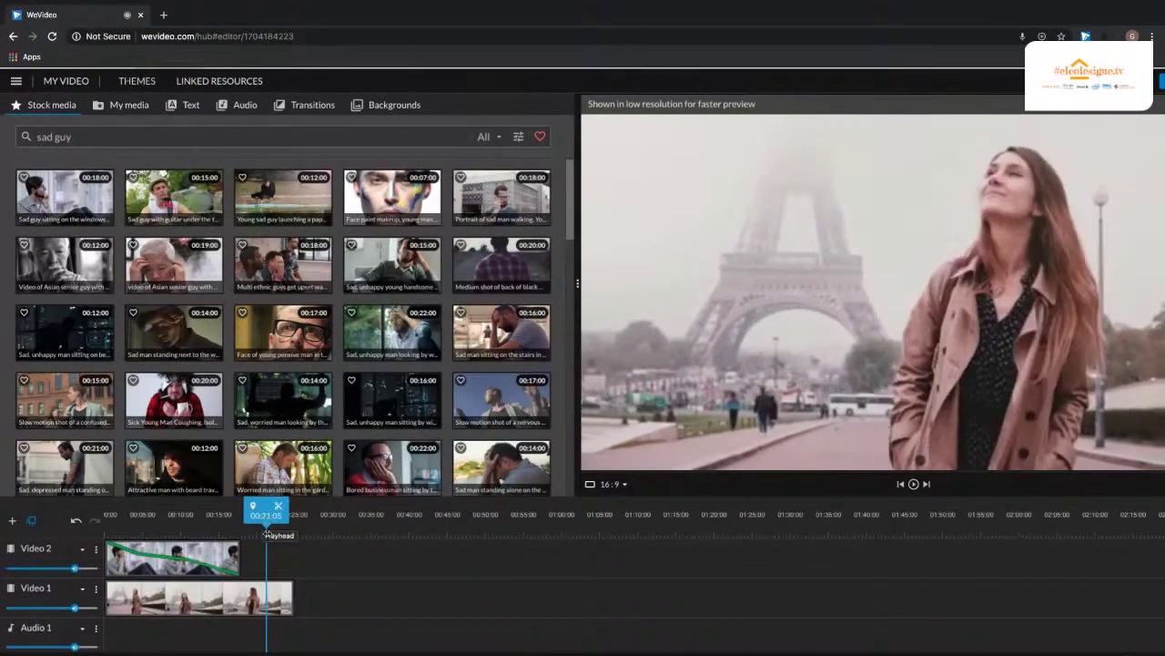
pyautogui.click(270, 592)
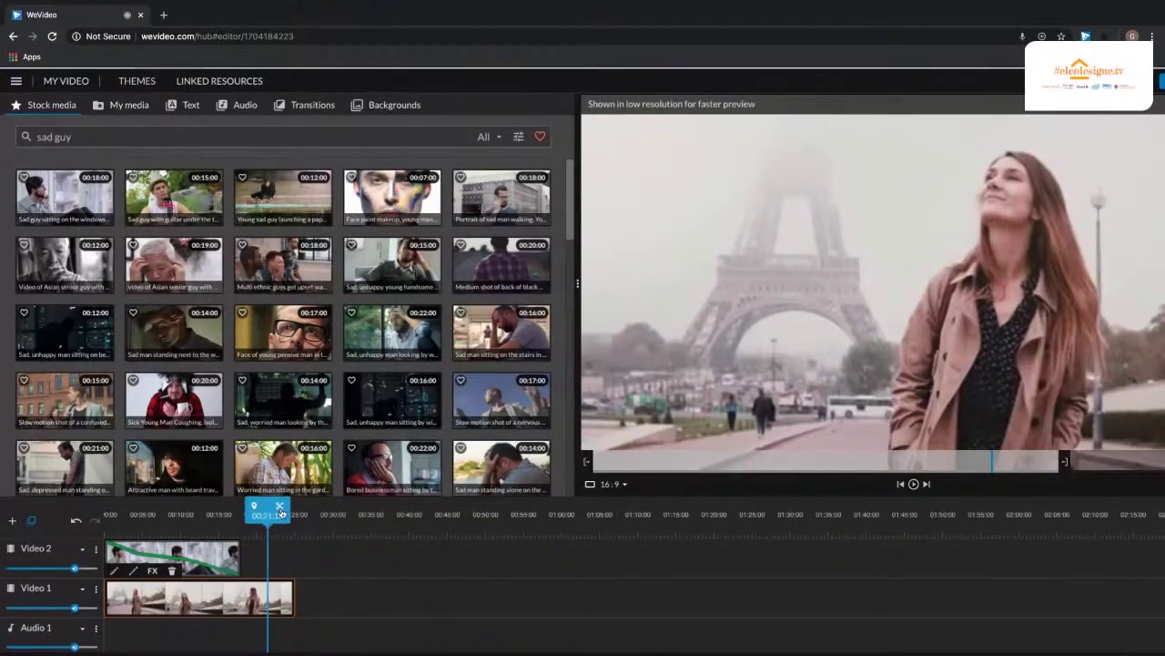
pyautogui.click(280, 511)
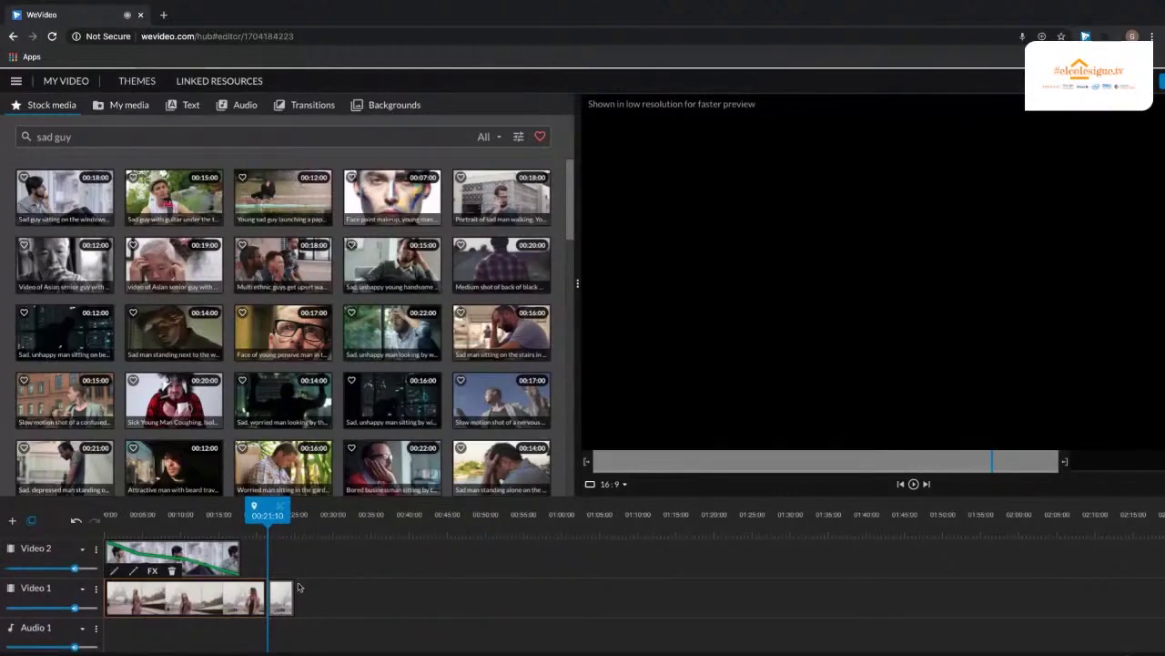
# Step: Add the premium Sentimental track "Romantic - MusicBox Studios" to Audio 1 at the timeline start, and play the video with it
pyautogui.moveTo(270, 513); pyautogui.dragTo(142, 514)
pyautogui.click(114, 550)
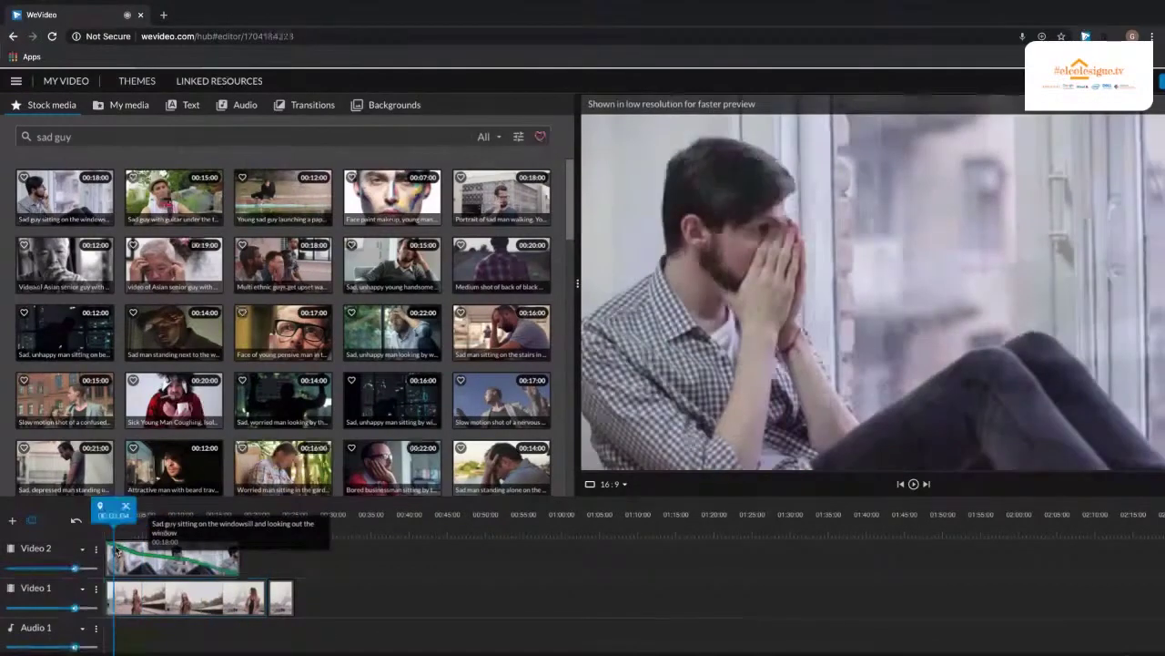
pyautogui.click(109, 549)
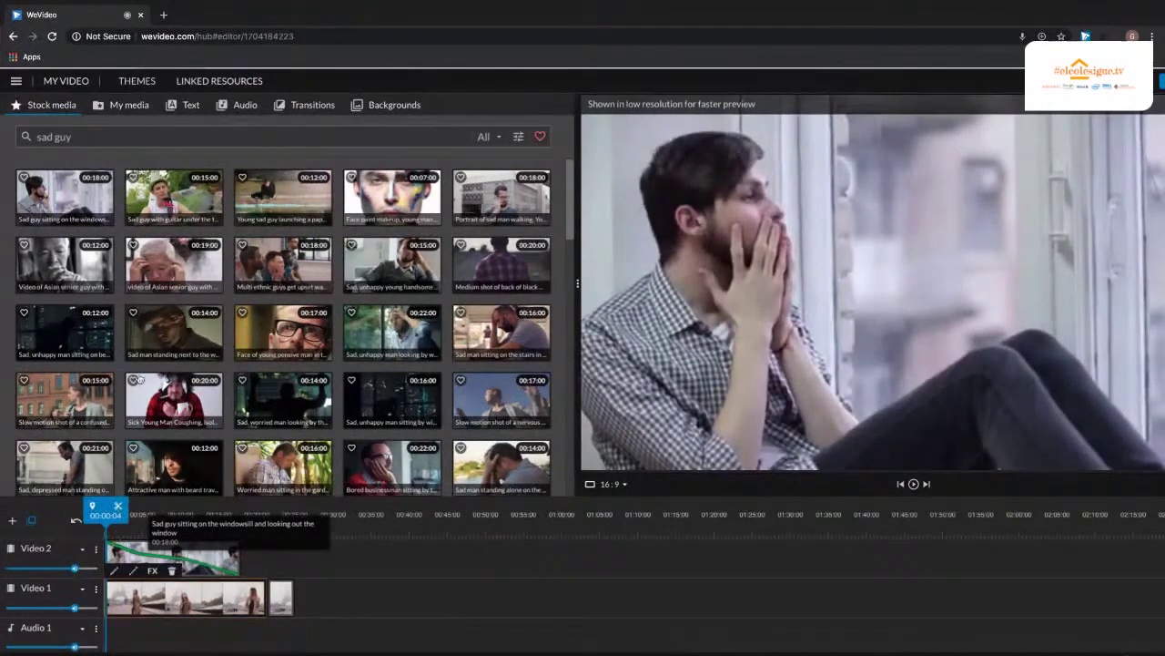
pyautogui.click(238, 105)
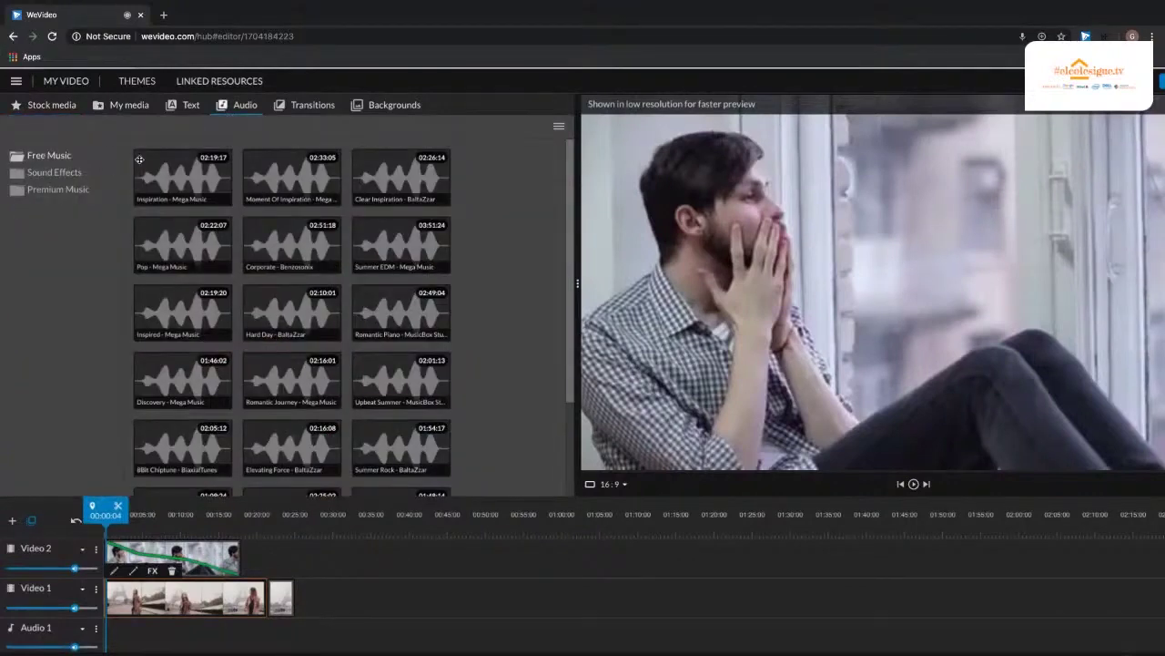
pyautogui.click(69, 189)
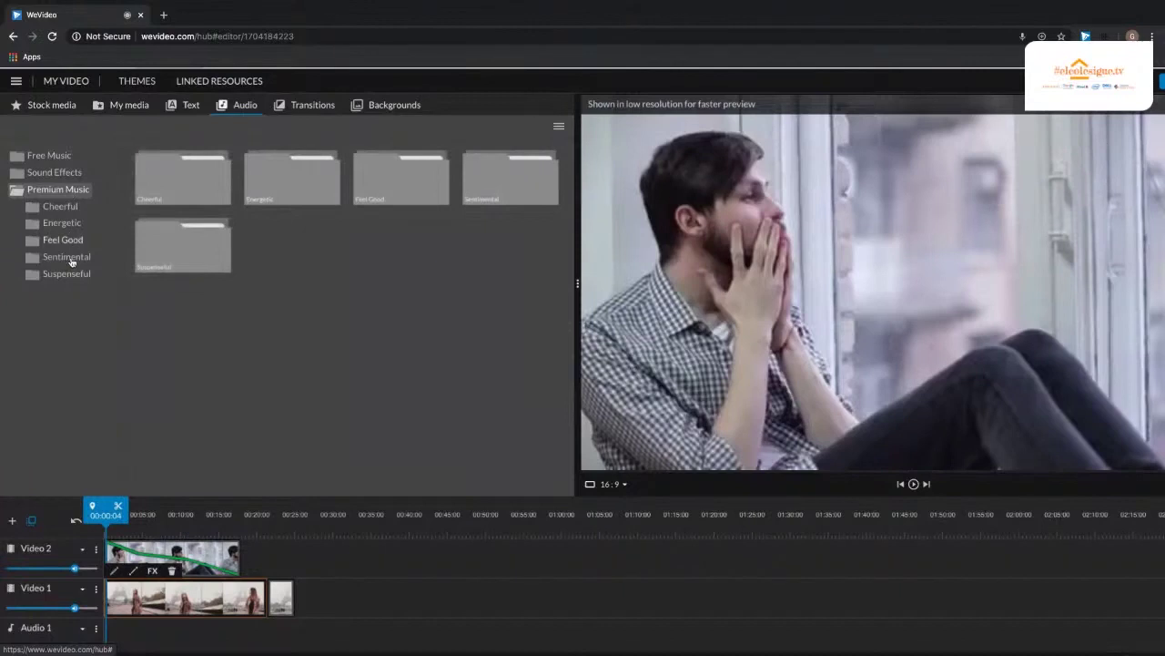
pyautogui.click(69, 258)
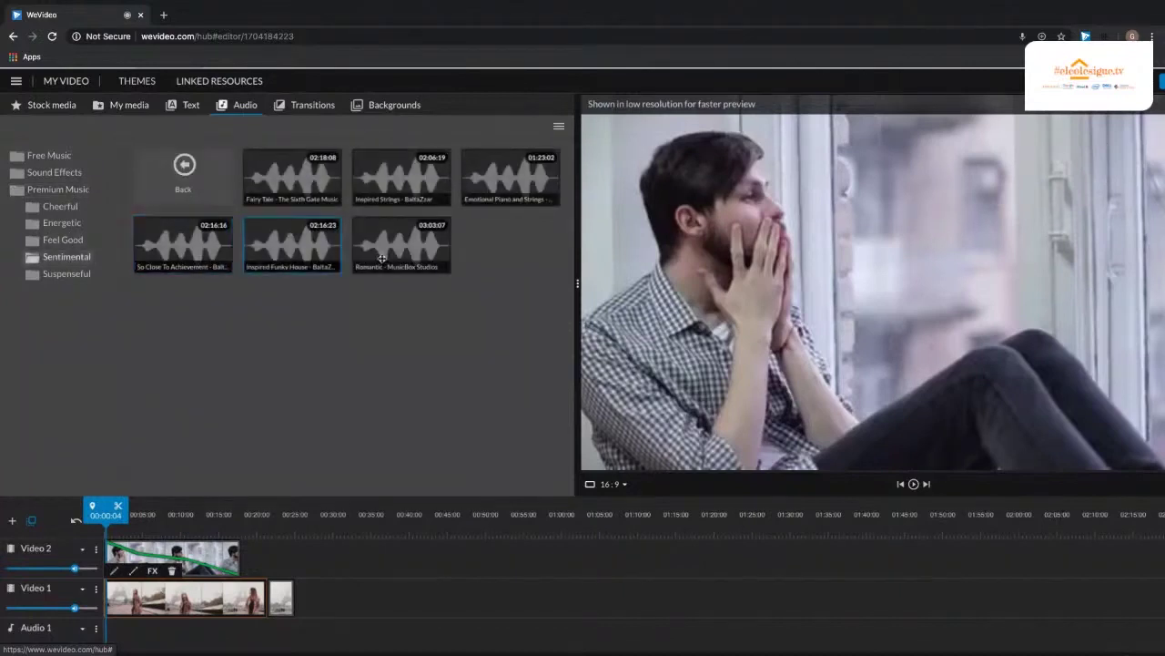
pyautogui.click(381, 259)
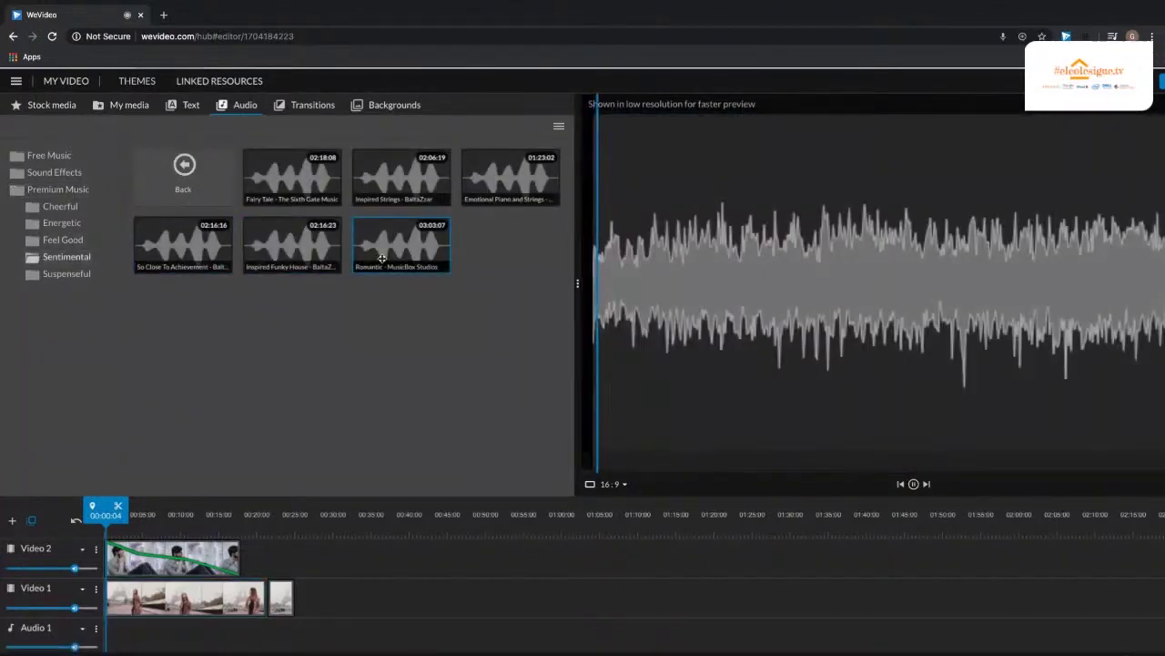
pyautogui.moveTo(382, 259); pyautogui.dragTo(117, 635)
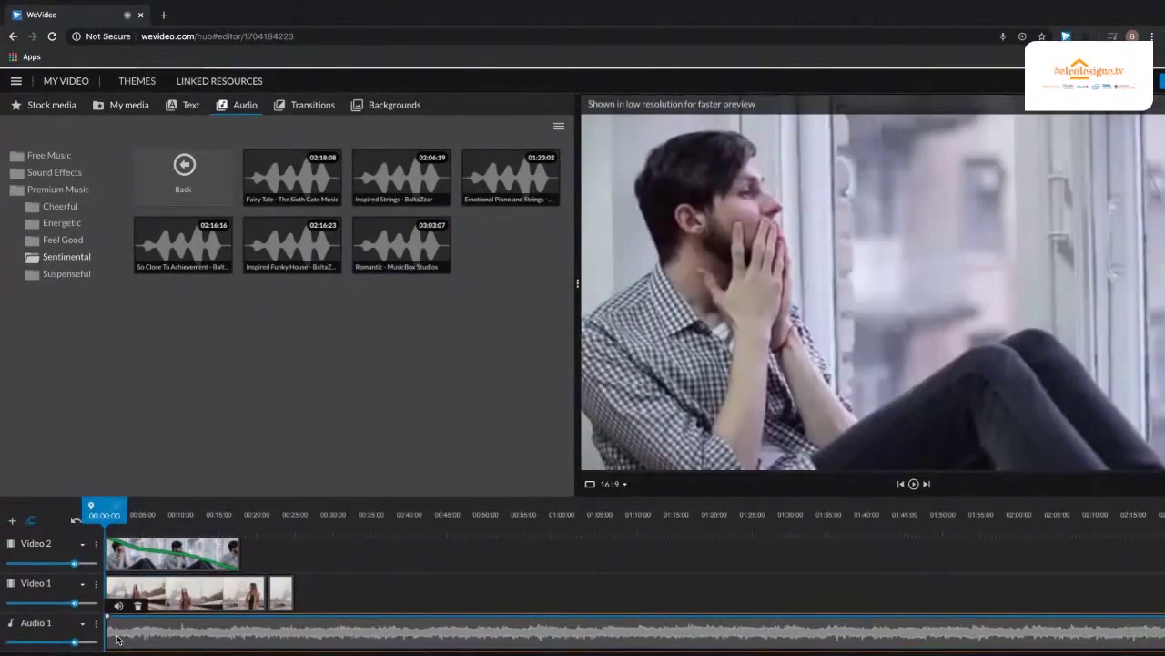
pyautogui.press('space')
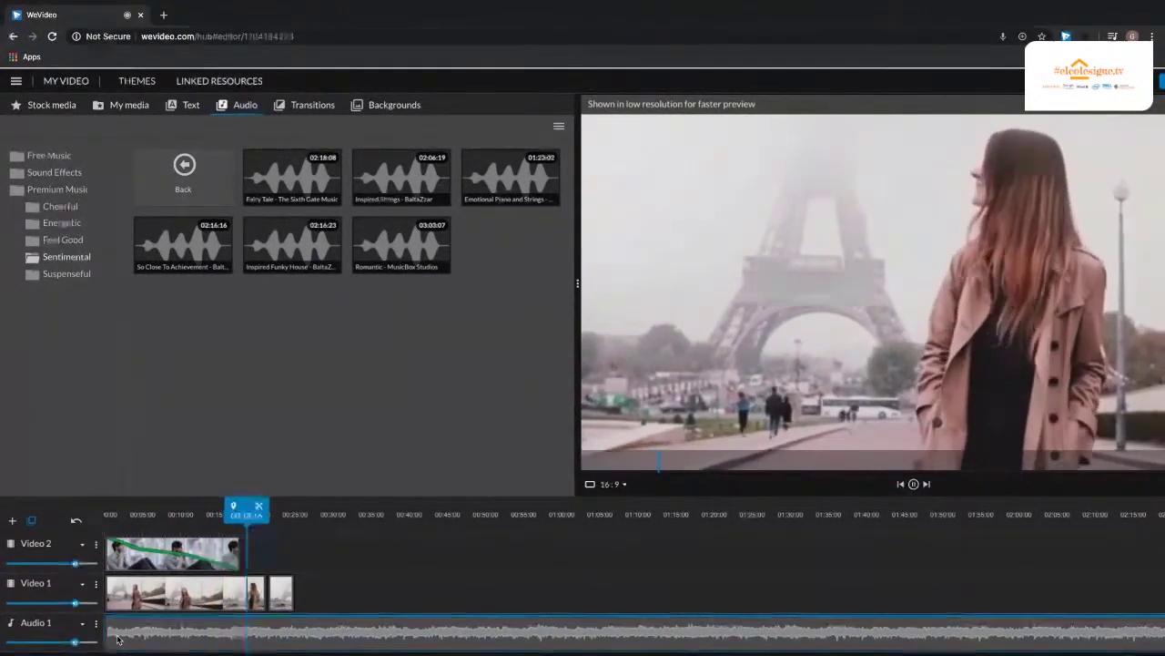
pyautogui.press('space')
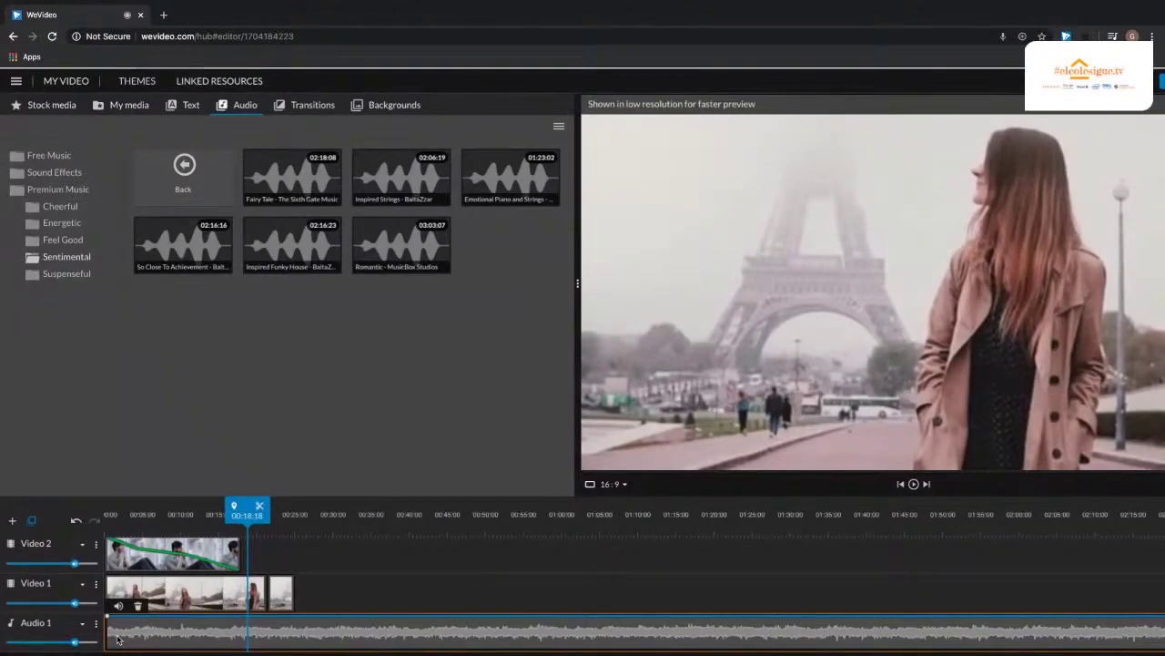
# Step: Shift the windowsill clip on Video 2 sideways in the frame to position x -230, y 14
pyautogui.doubleClick(158, 562)
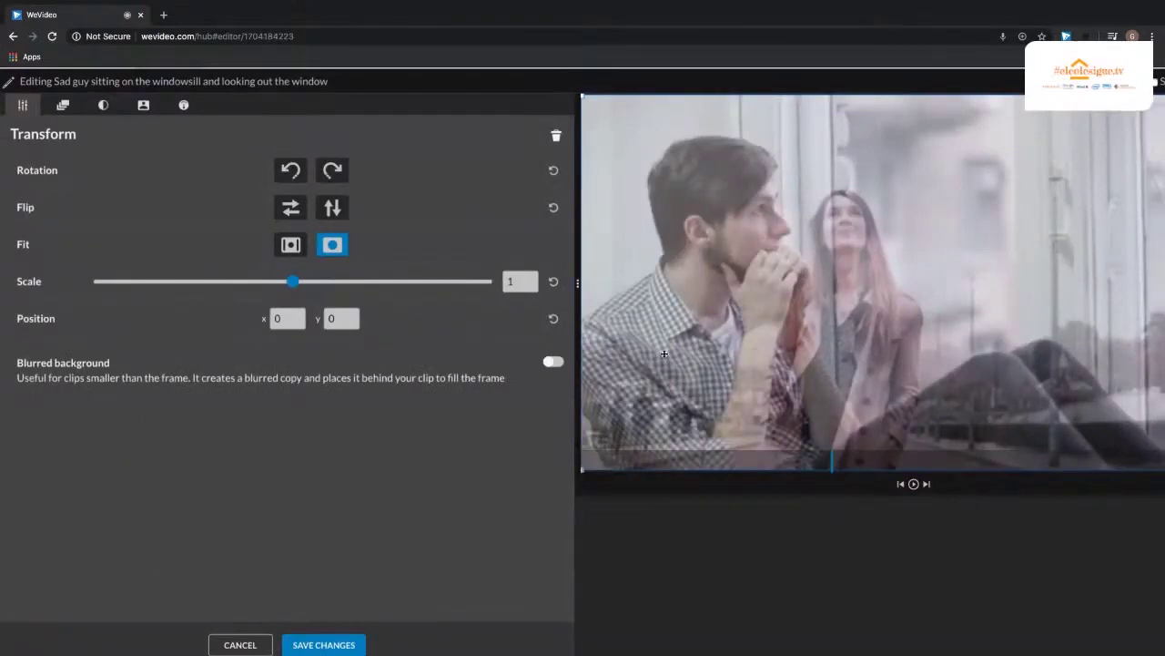
pyautogui.moveTo(664, 353); pyautogui.dragTo(606, 362)
pyautogui.moveTo(604, 362); pyautogui.dragTo(584, 358)
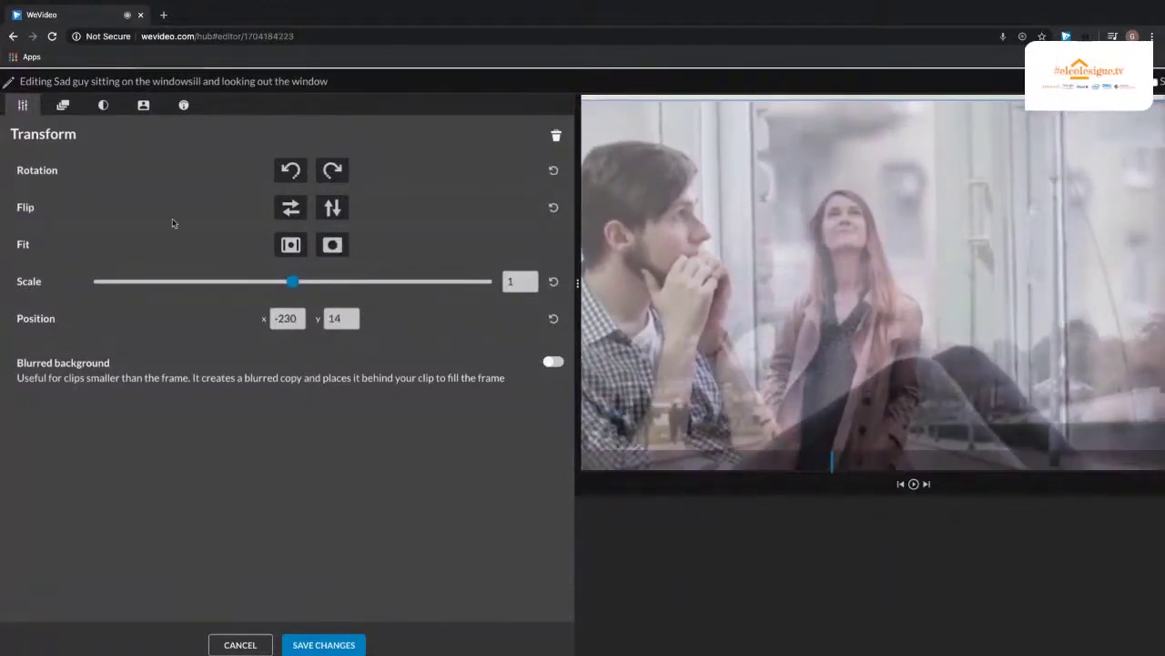
# Step: Animate the windowsill clip to end at scale 1.96 and position x -575, y -404, and save the changes
pyautogui.click(63, 107)
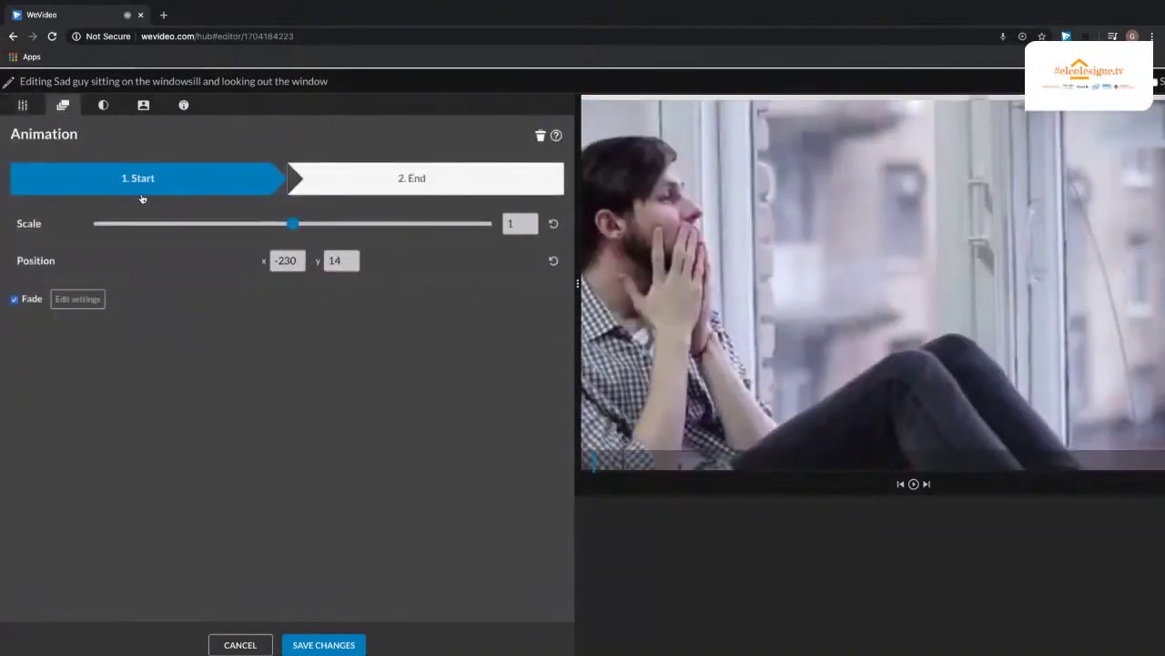
pyautogui.click(365, 181)
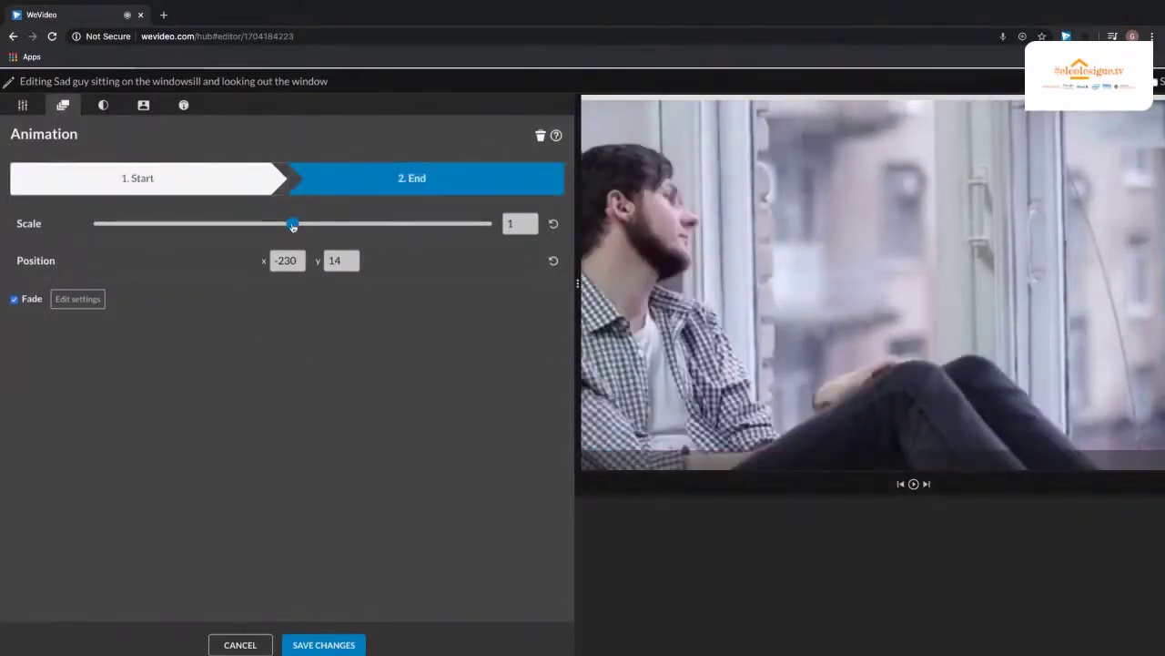
pyautogui.moveTo(291, 226); pyautogui.dragTo(339, 224)
pyautogui.moveTo(729, 238); pyautogui.dragTo(929, 269)
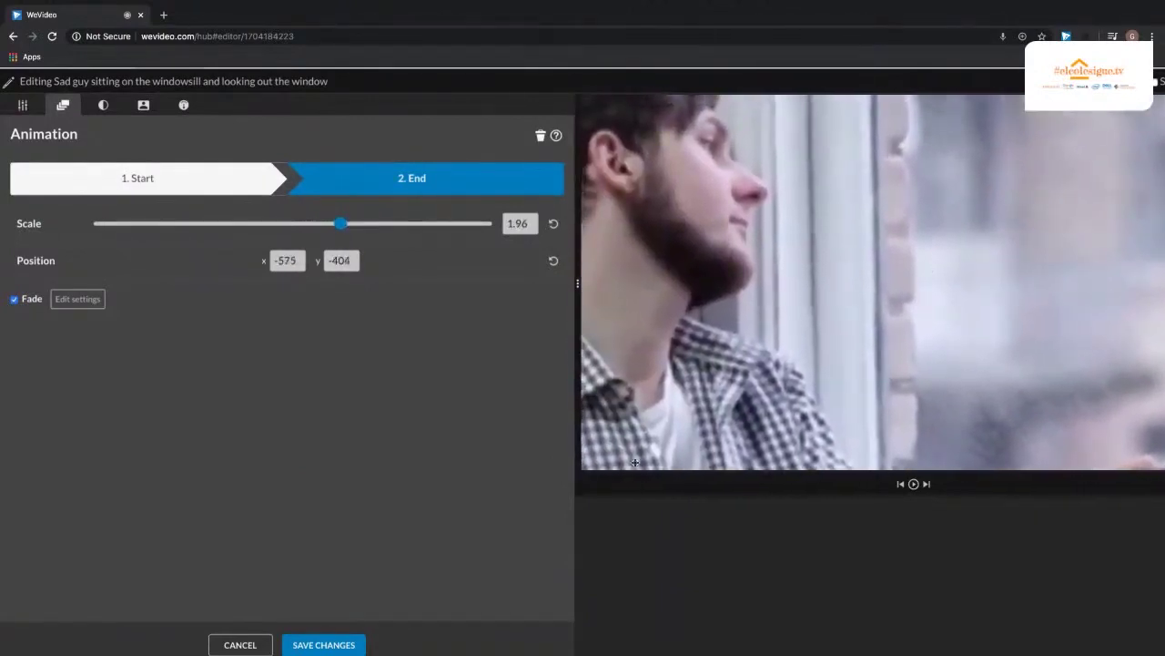
pyautogui.click(322, 641)
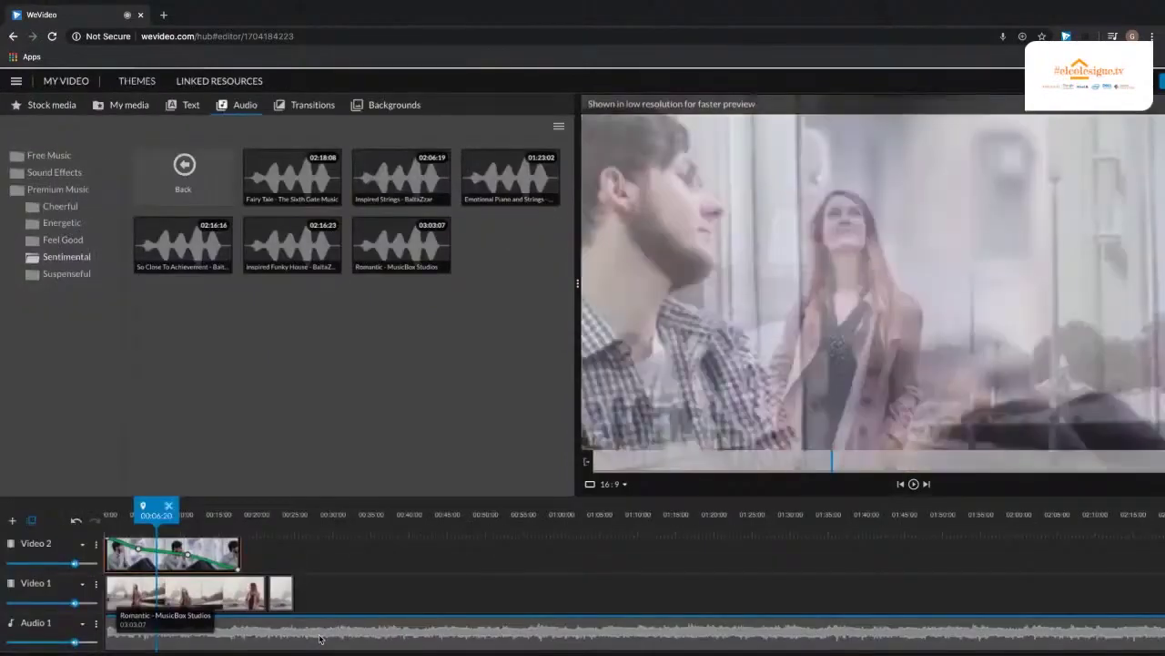
# Step: Play the video from the start to about 17 seconds to check the windowsill clip's zoom animation over the Paris clip
pyautogui.moveTo(156, 509); pyautogui.dragTo(102, 515)
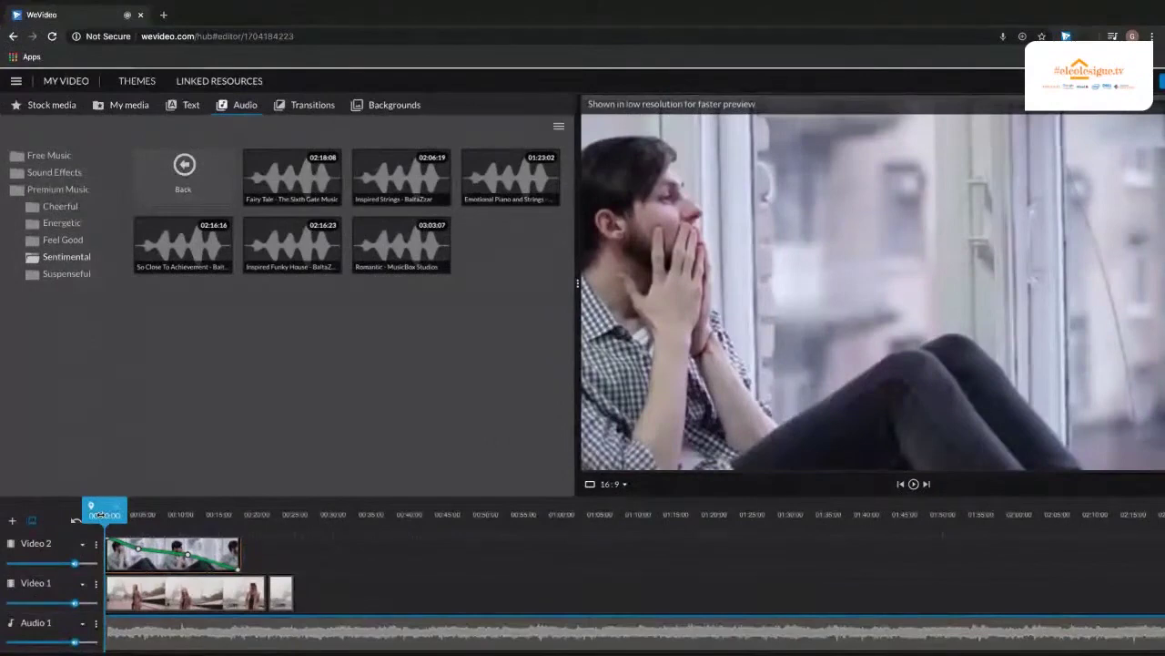
pyautogui.press('space')
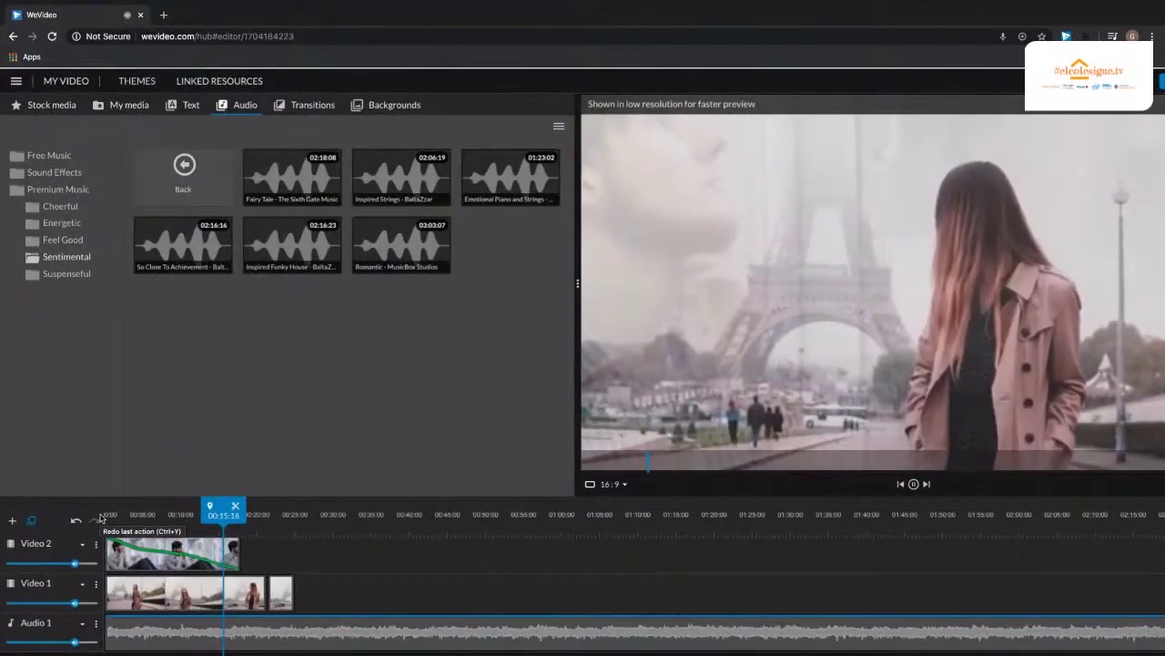
pyautogui.press('space')
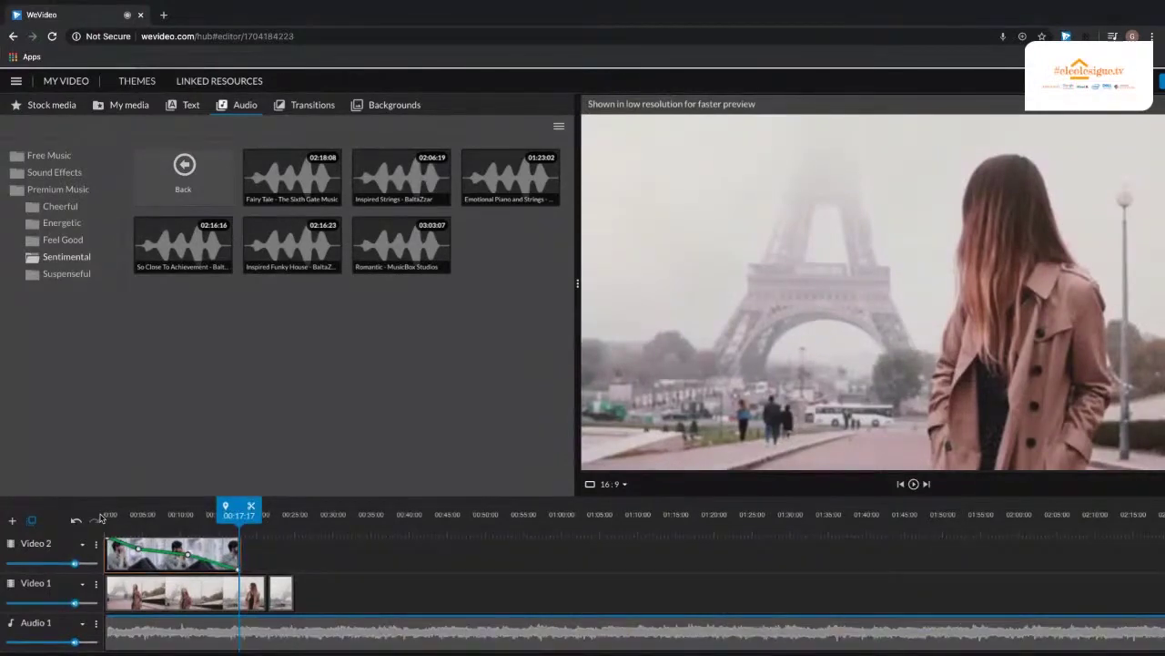
# Step: Apply the Black and White effect to only the long first part of the Paris clip on Video 1, and play the result
pyautogui.click(162, 551)
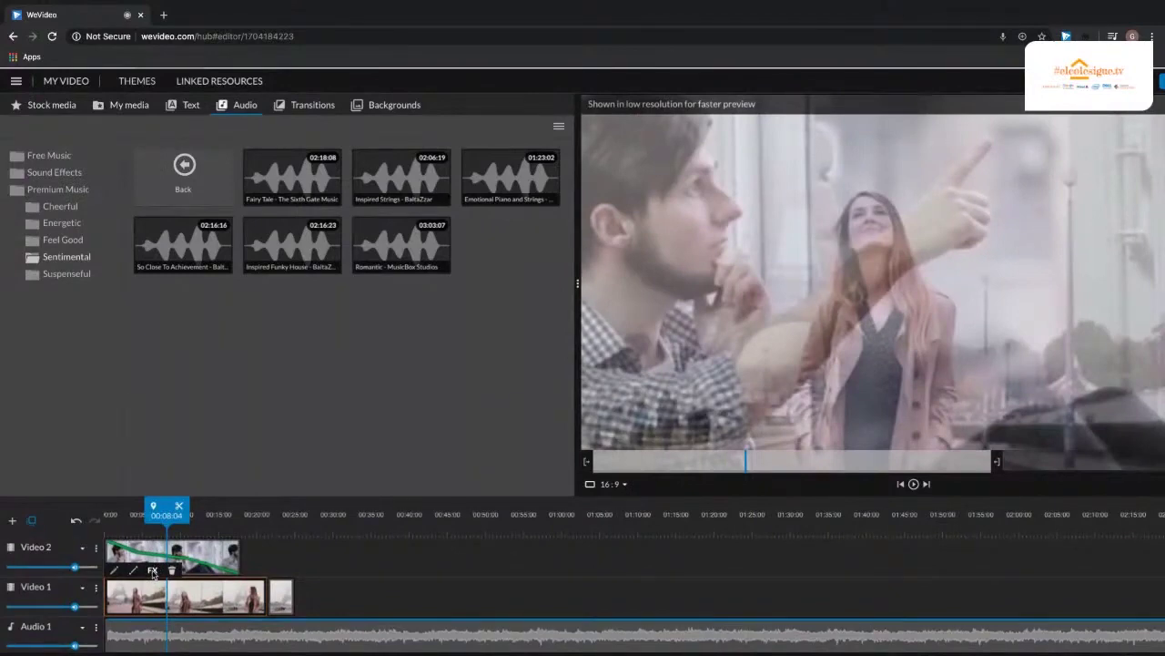
pyautogui.click(152, 570)
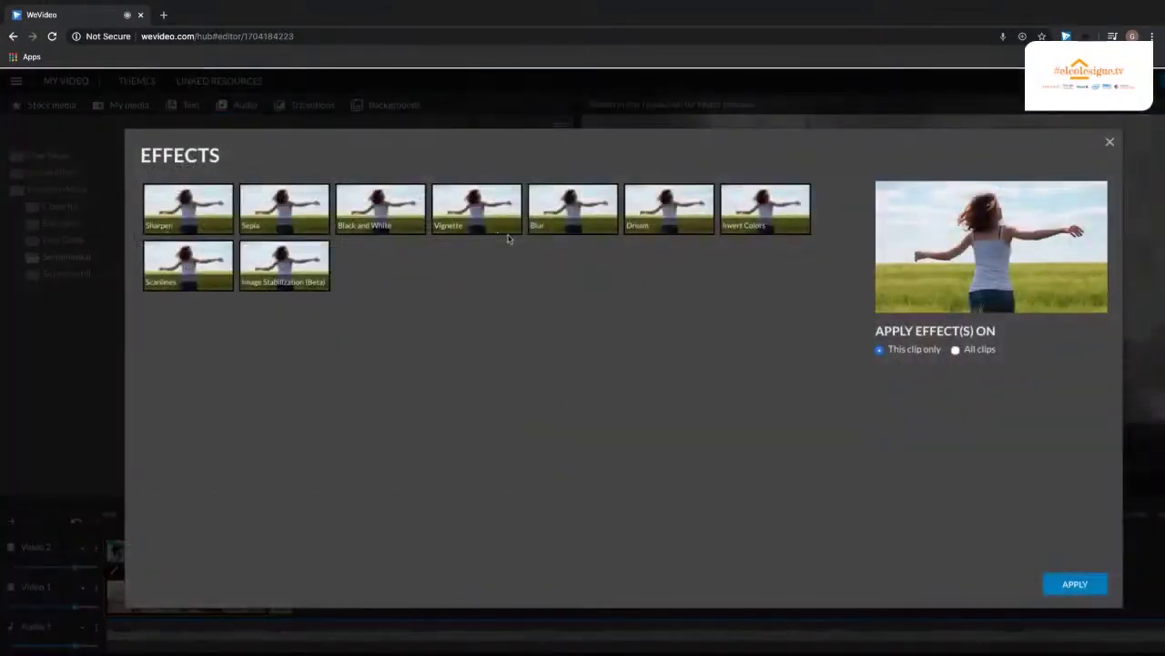
pyautogui.click(386, 221)
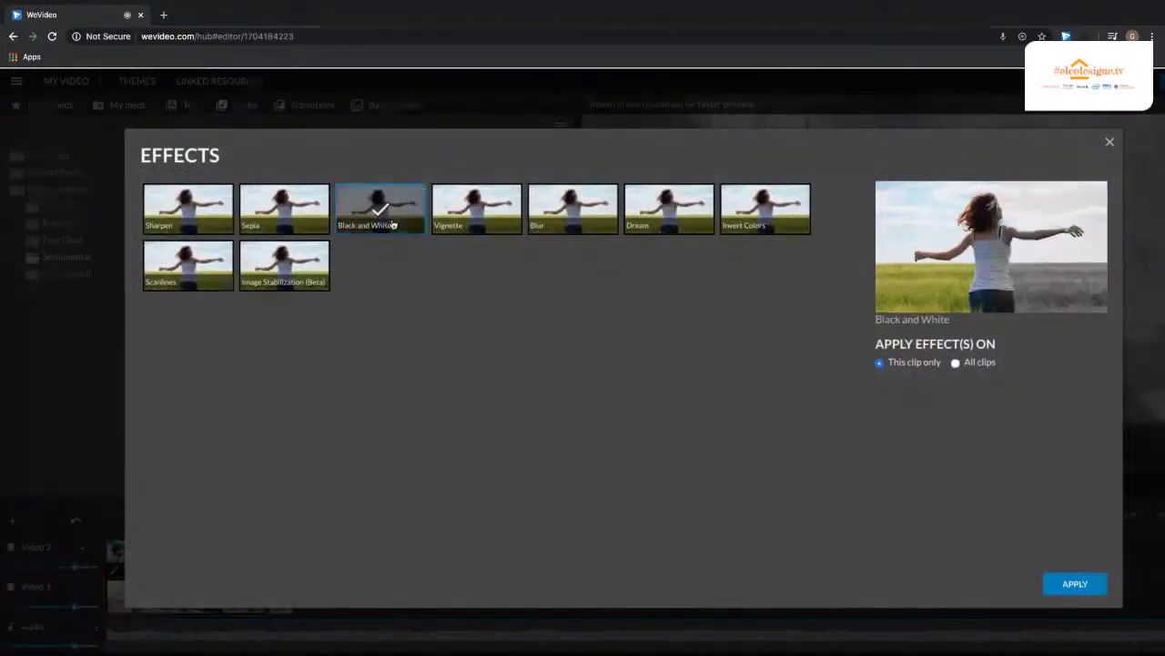
pyautogui.click(1075, 584)
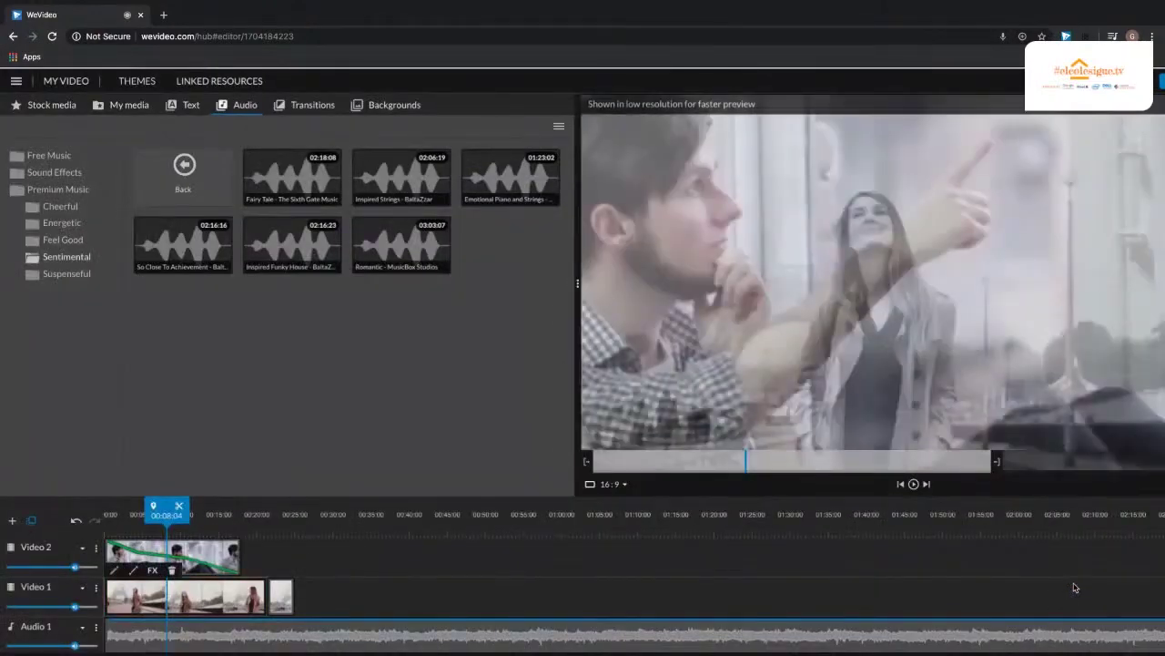
pyautogui.press('space')
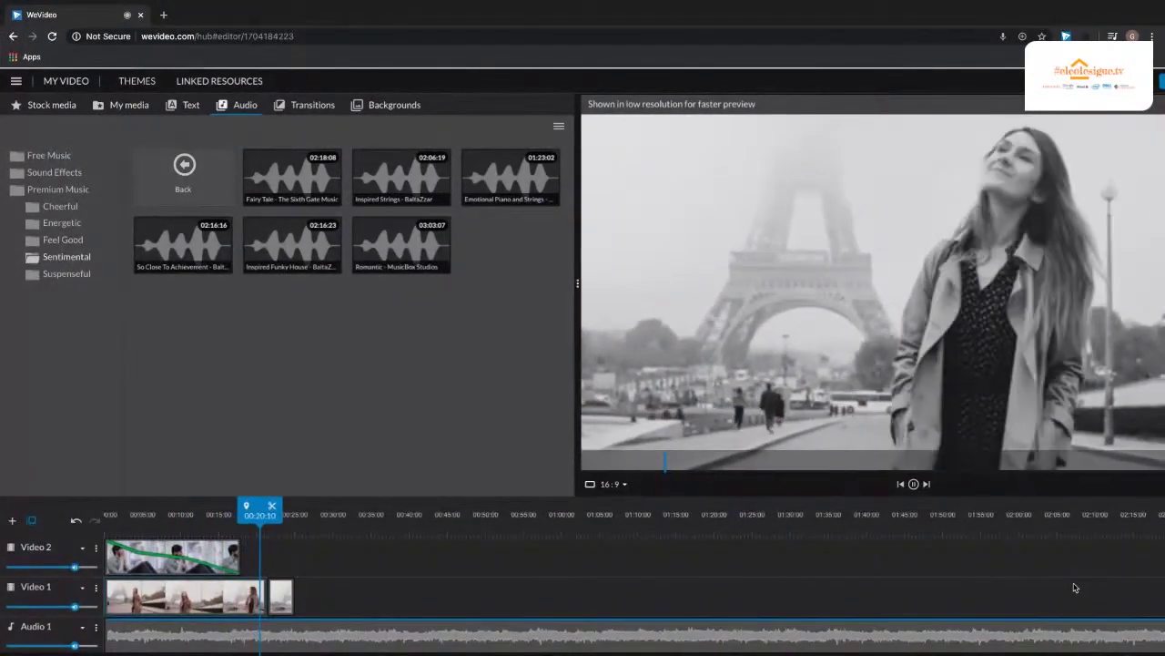
pyautogui.press('space')
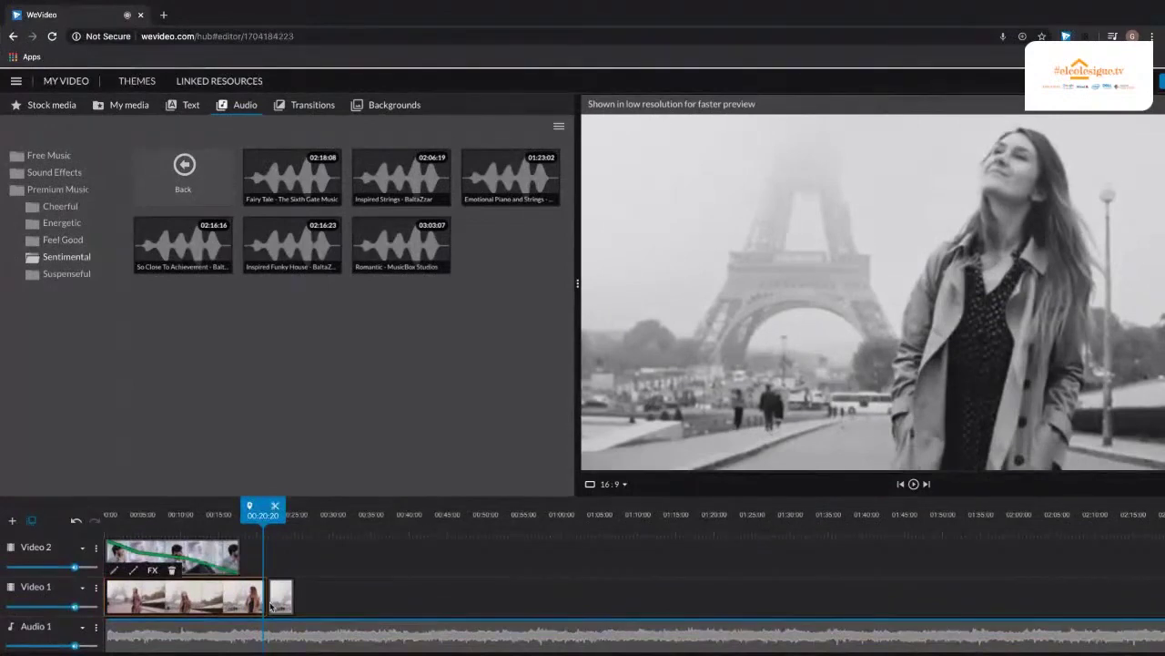
# Step: Apply the Black and White effect to only the short second part of the Paris clip on Video 1
pyautogui.click(282, 603)
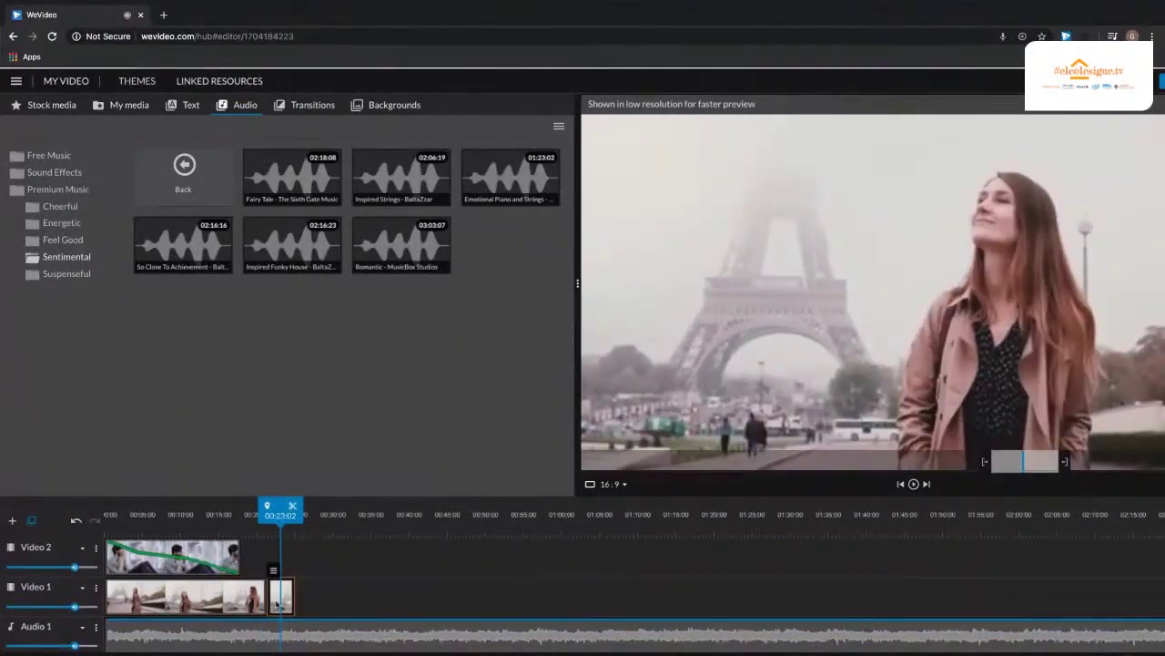
pyautogui.moveTo(278, 571)
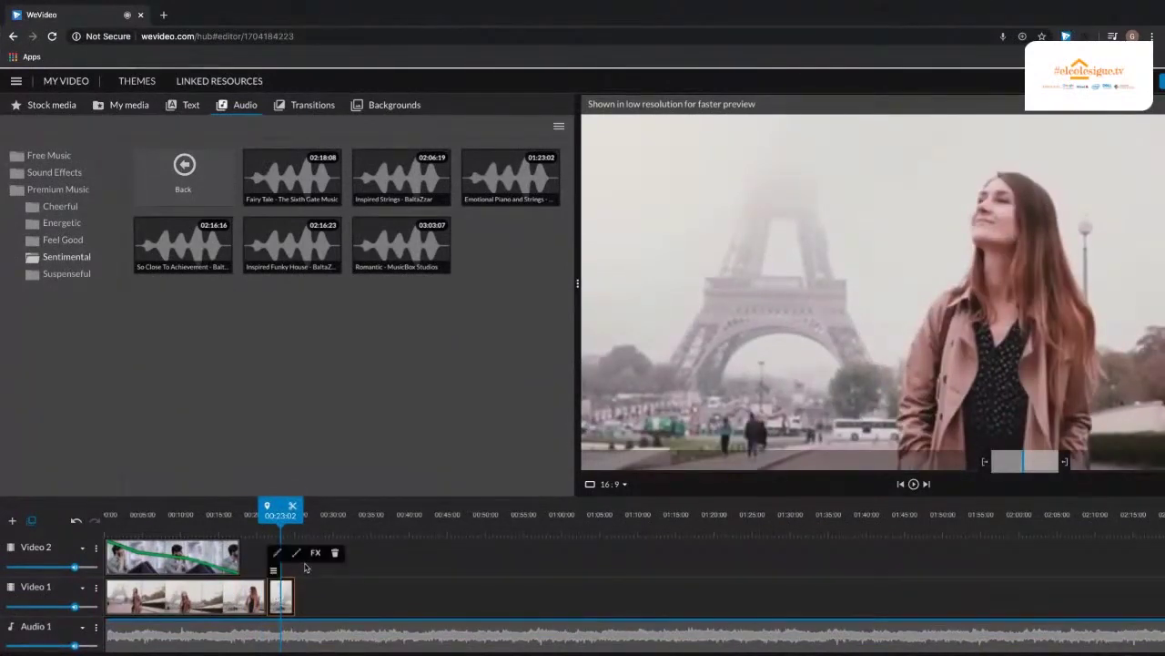
pyautogui.click(314, 556)
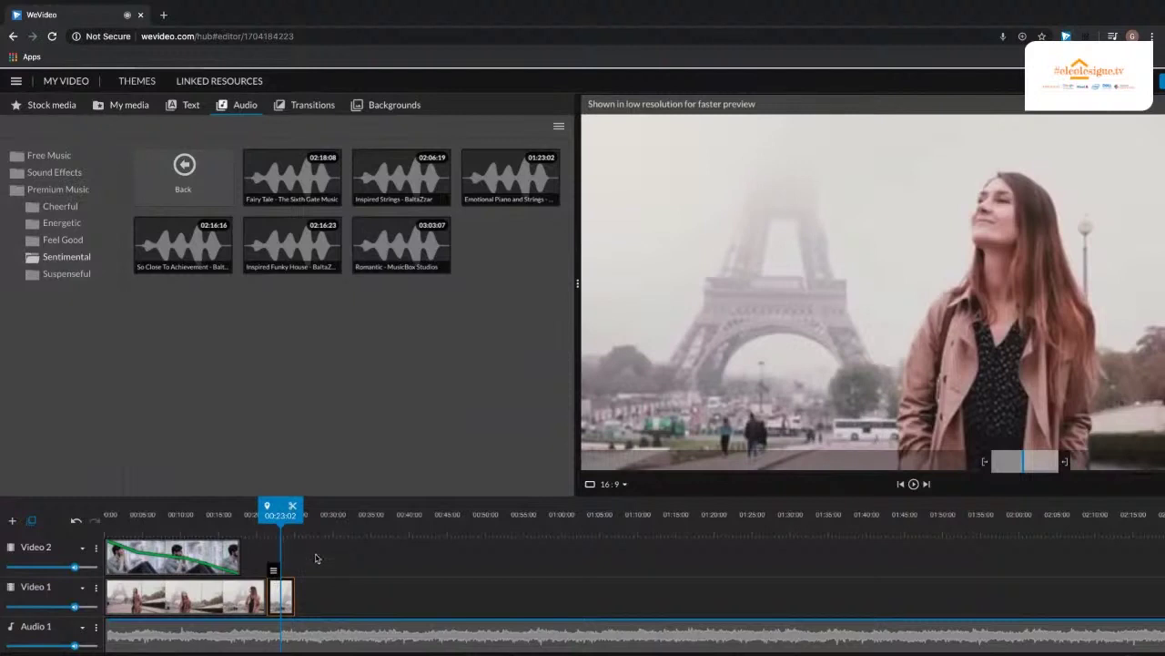
pyautogui.click(276, 594)
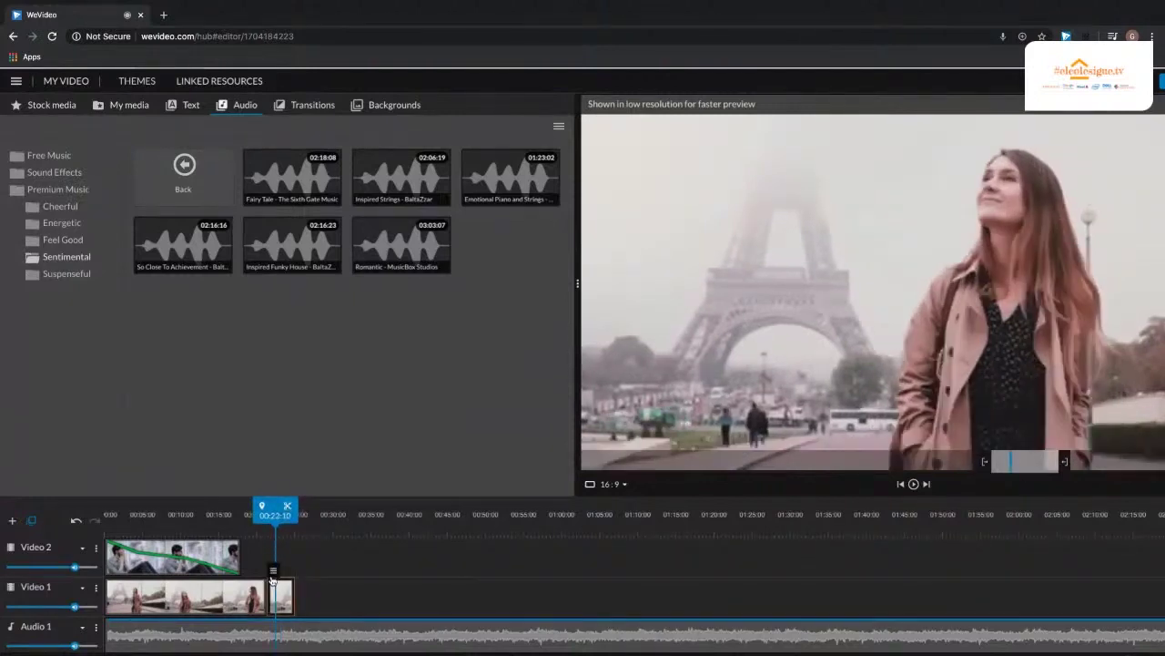
pyautogui.moveTo(273, 574)
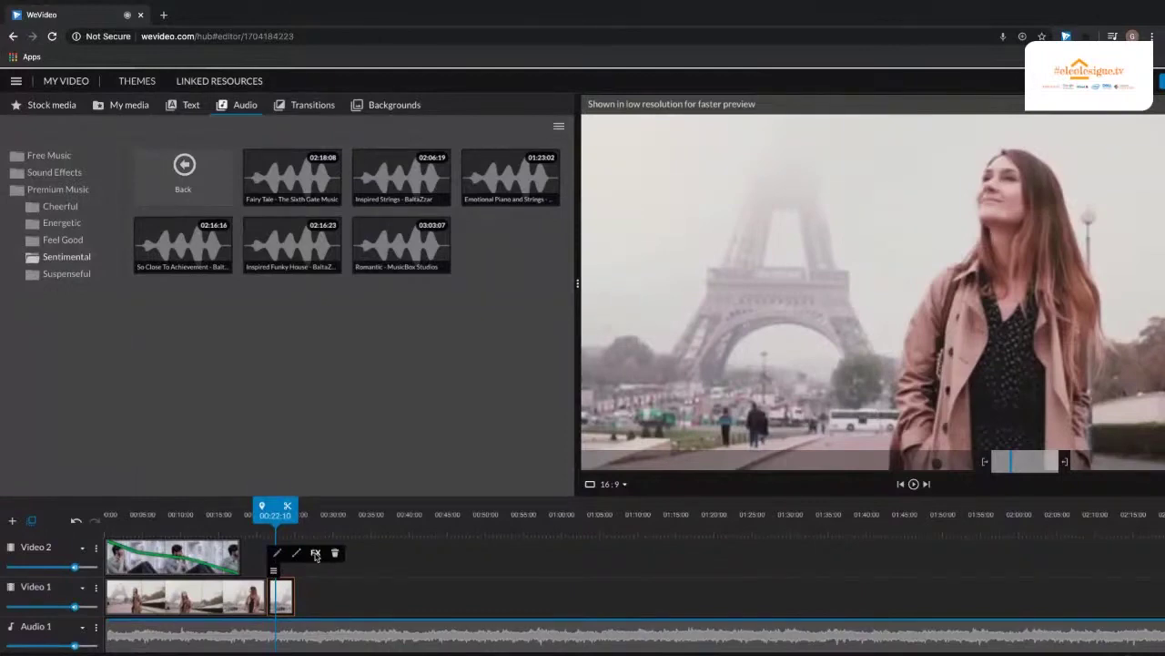
pyautogui.click(316, 554)
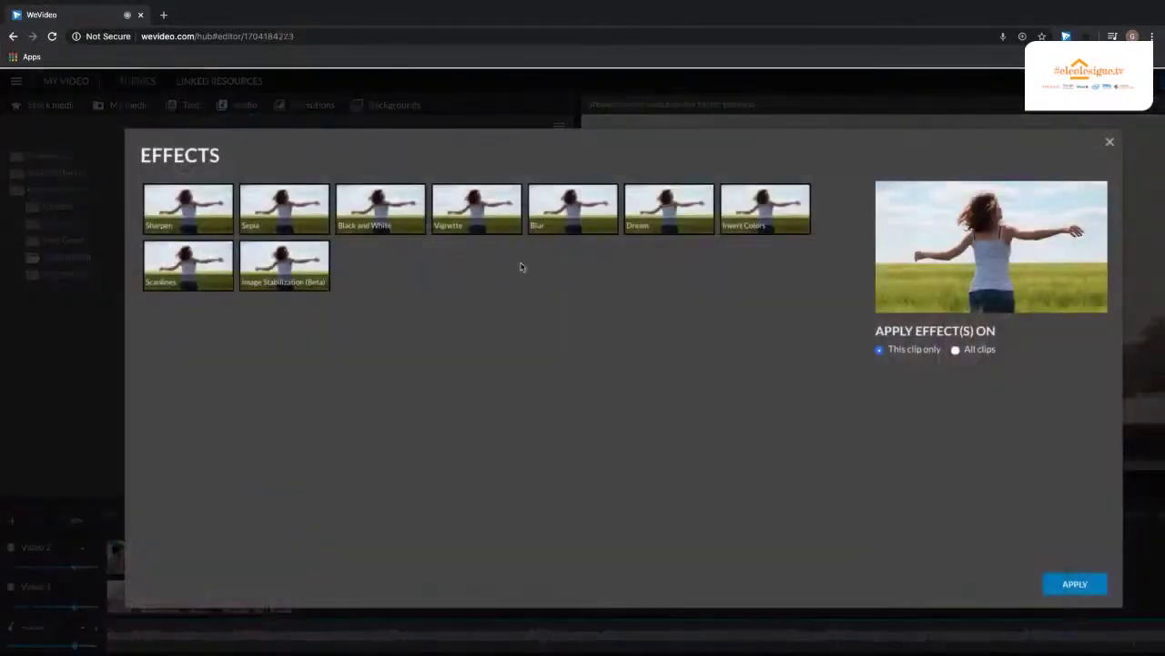
pyautogui.click(375, 223)
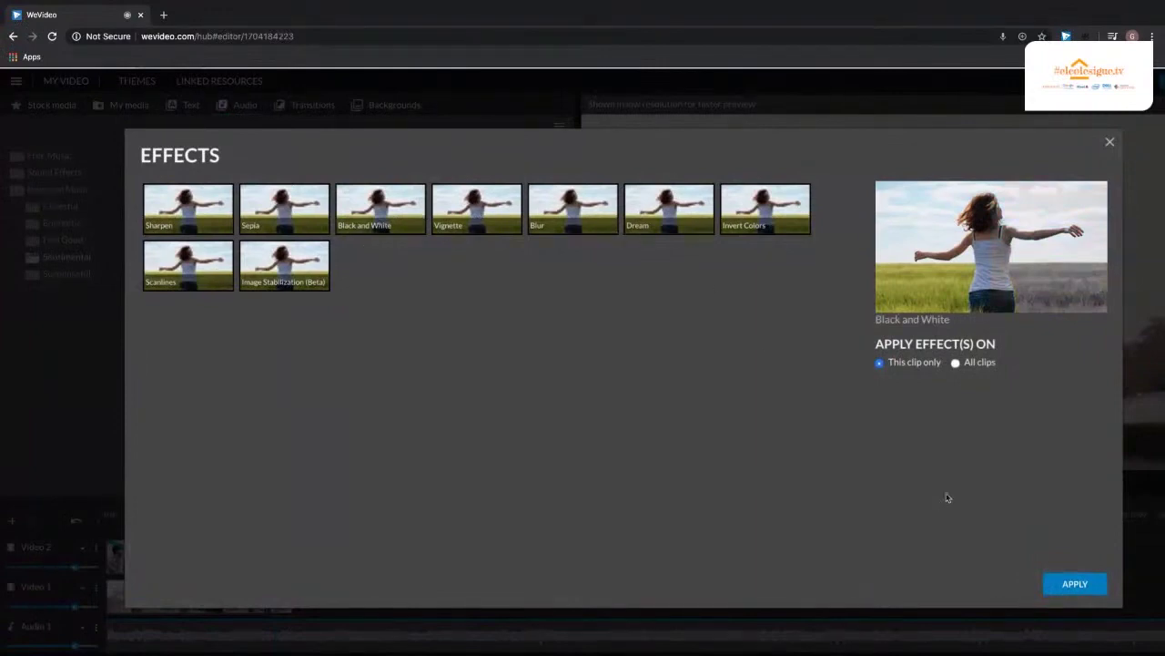
pyautogui.click(1054, 582)
pyautogui.click(1065, 586)
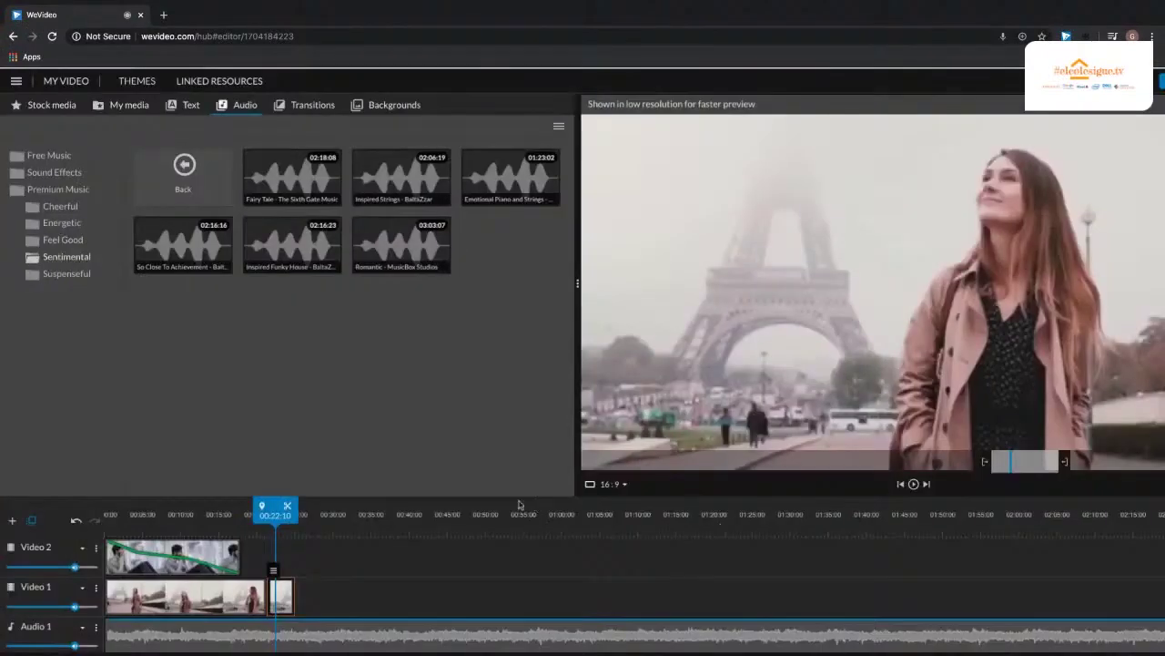
# Step: Play the video from about 19 seconds across the cut between the two Paris clip parts to check the effects
pyautogui.moveTo(273, 514); pyautogui.dragTo(264, 515)
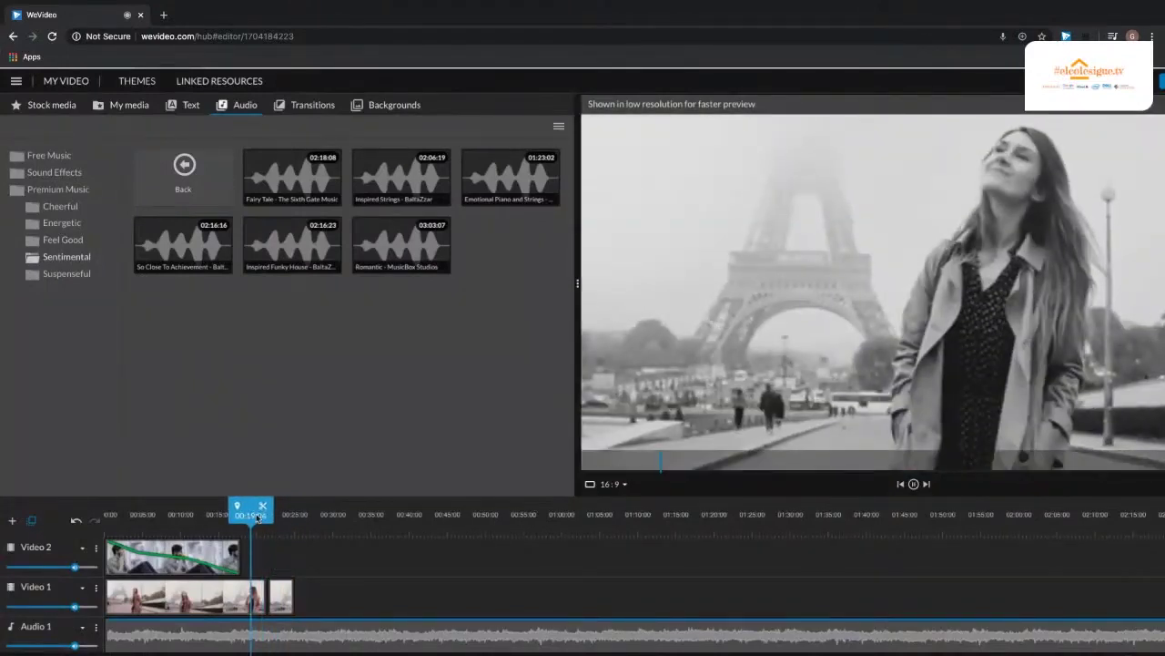
pyautogui.press('space')
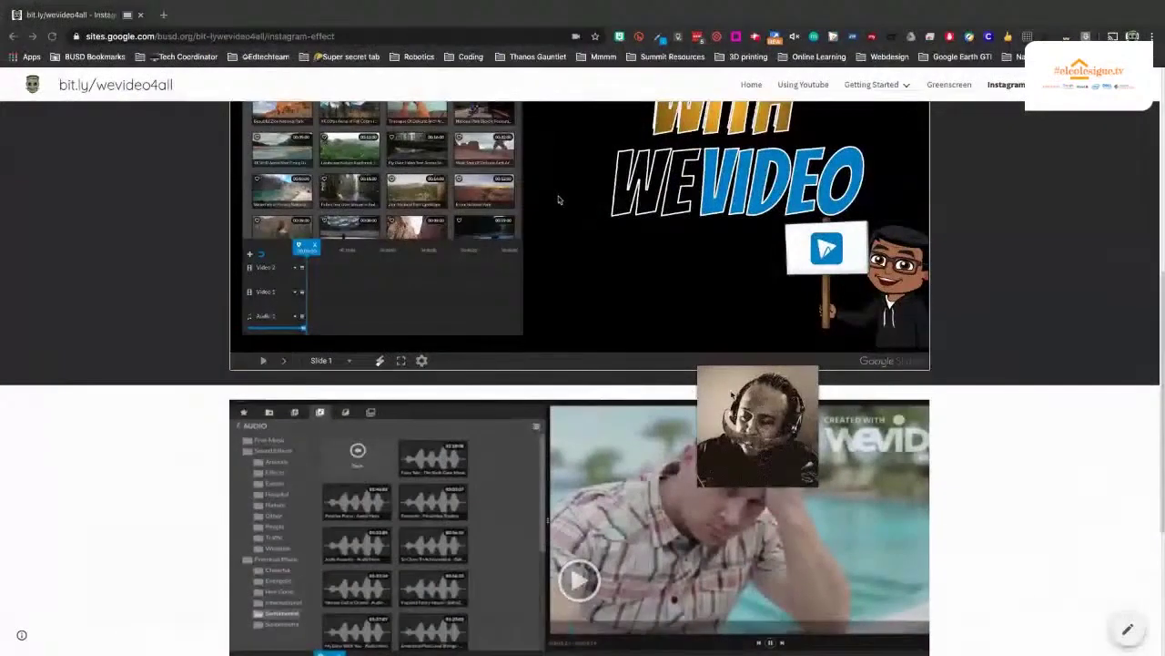
pyautogui.moveTo(726, 467)
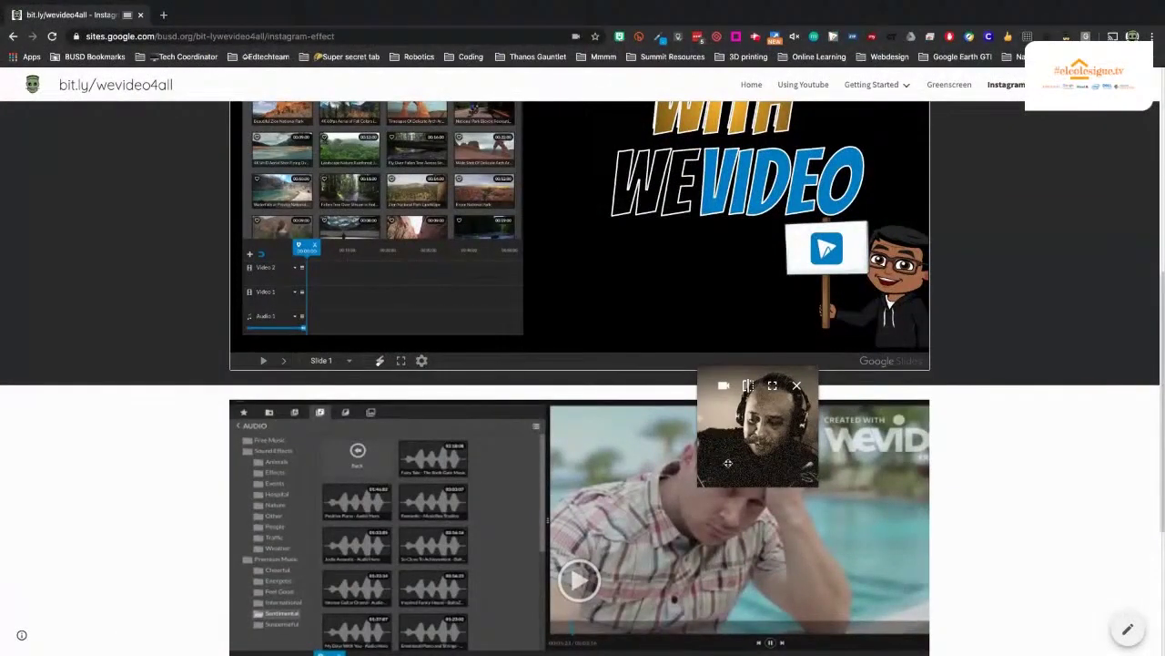
# Step: Open the Ken Burns effect page of the bit.ly/wevideo4all site and look through it down to the News example video
pyautogui.moveTo(727, 467); pyautogui.dragTo(989, 173)
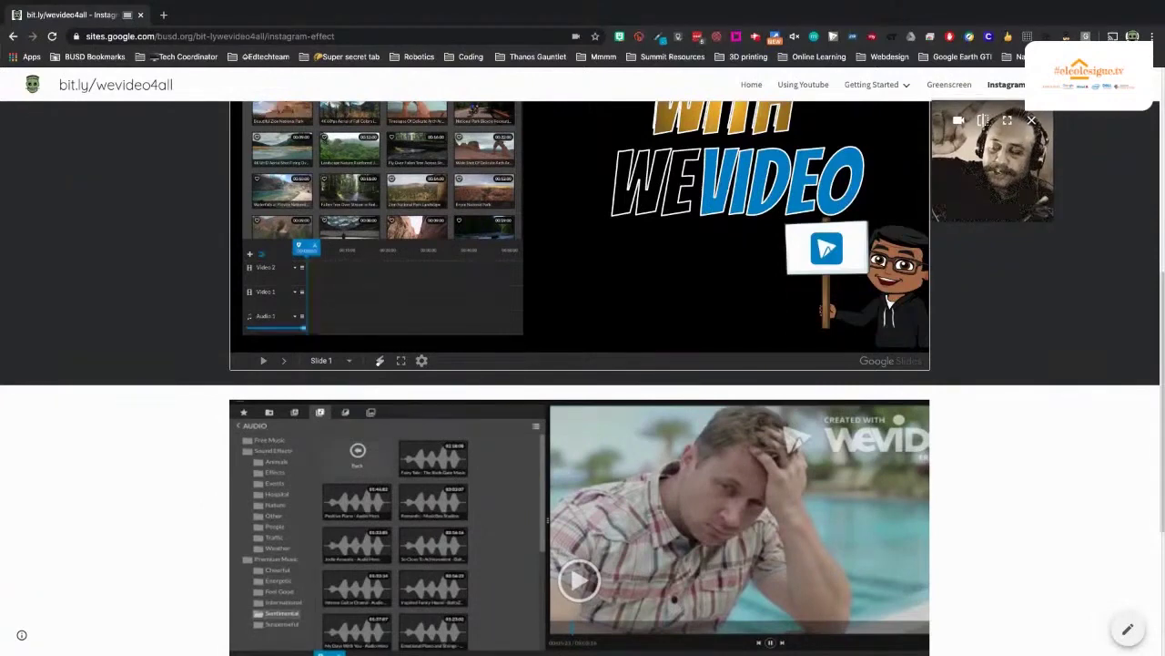
pyautogui.hotkey('alt', 'Left')
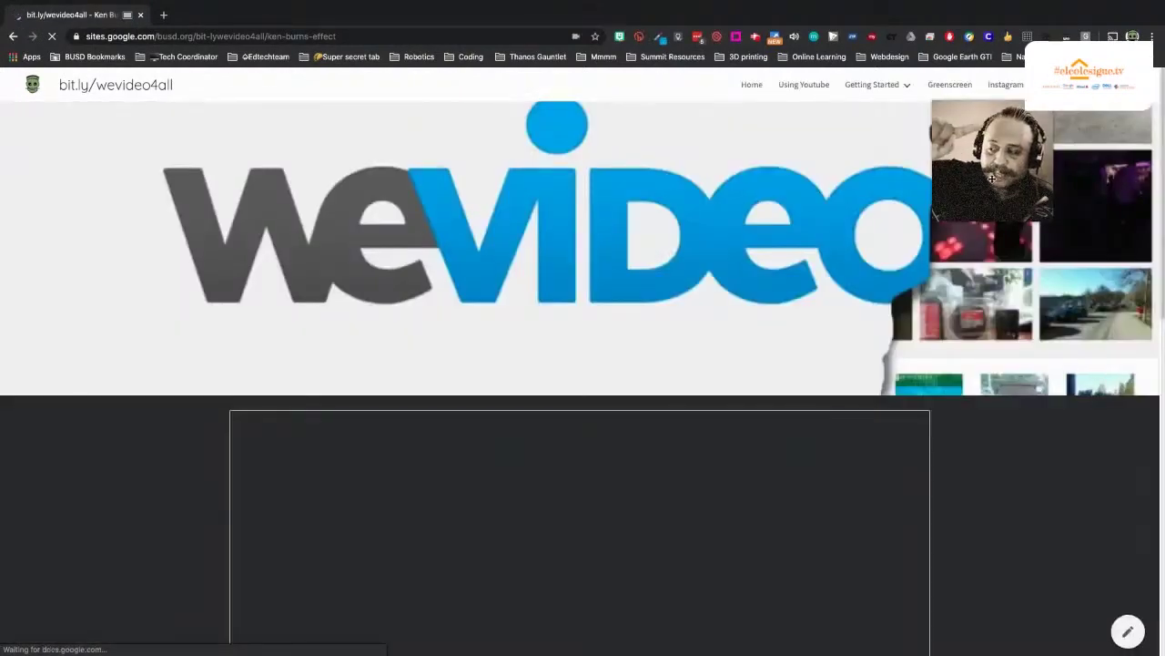
pyautogui.moveTo(993, 179); pyautogui.dragTo(755, 423)
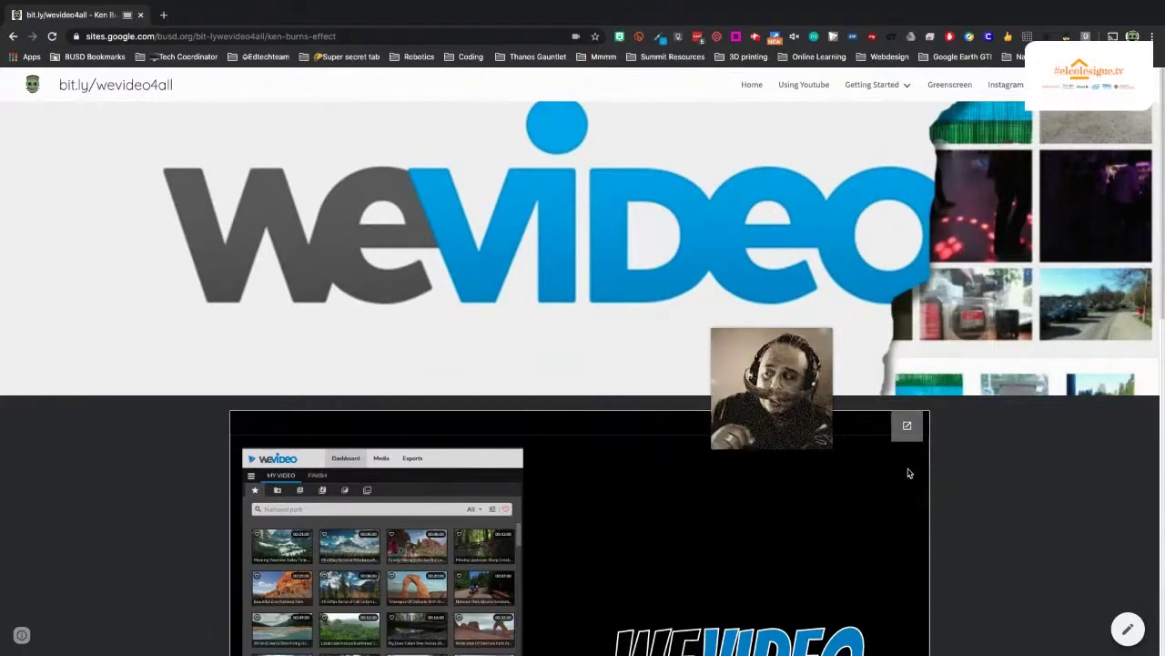
pyautogui.scroll(-3, 908, 472)
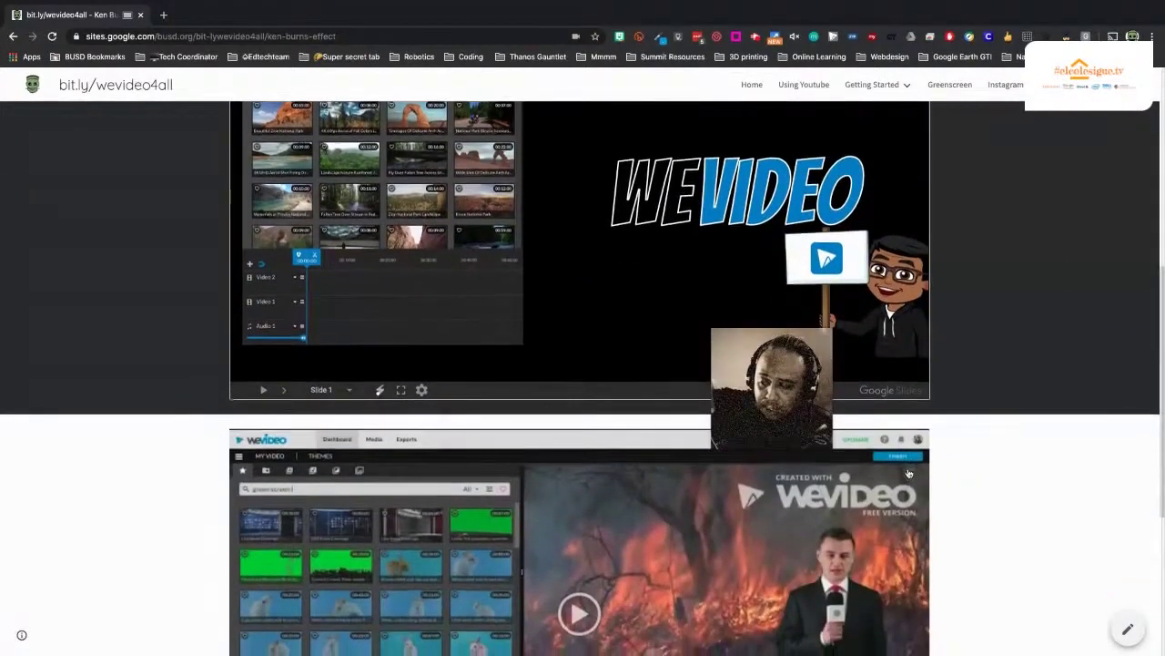
pyautogui.scroll(-1, 907, 473)
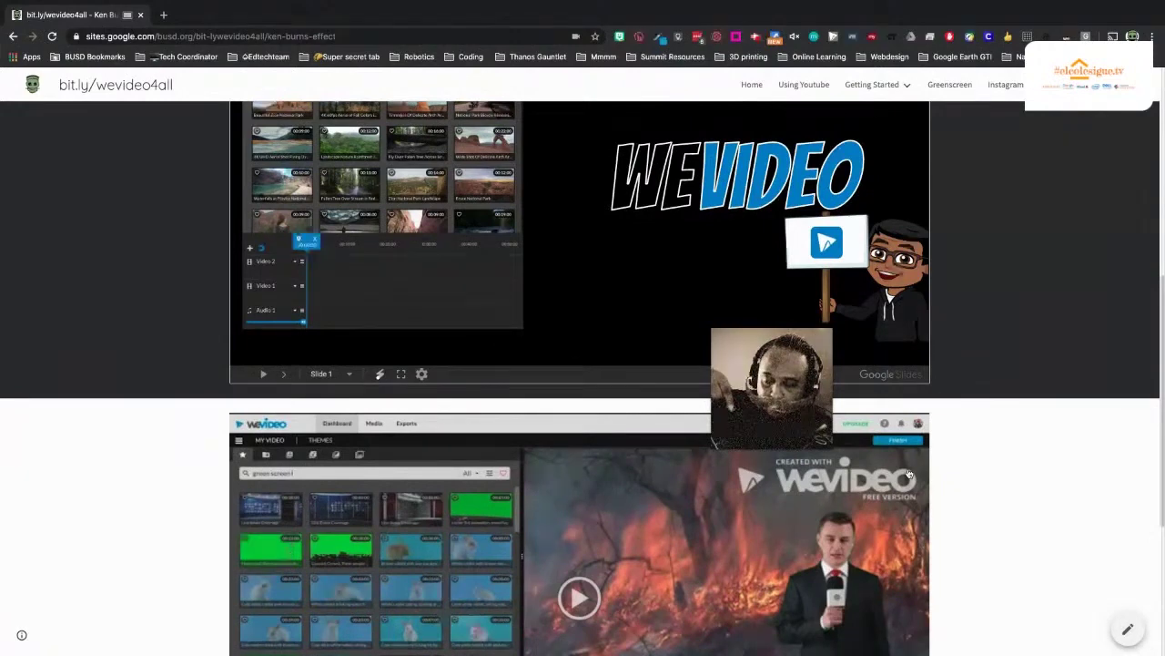
pyautogui.scroll(-3, 908, 473)
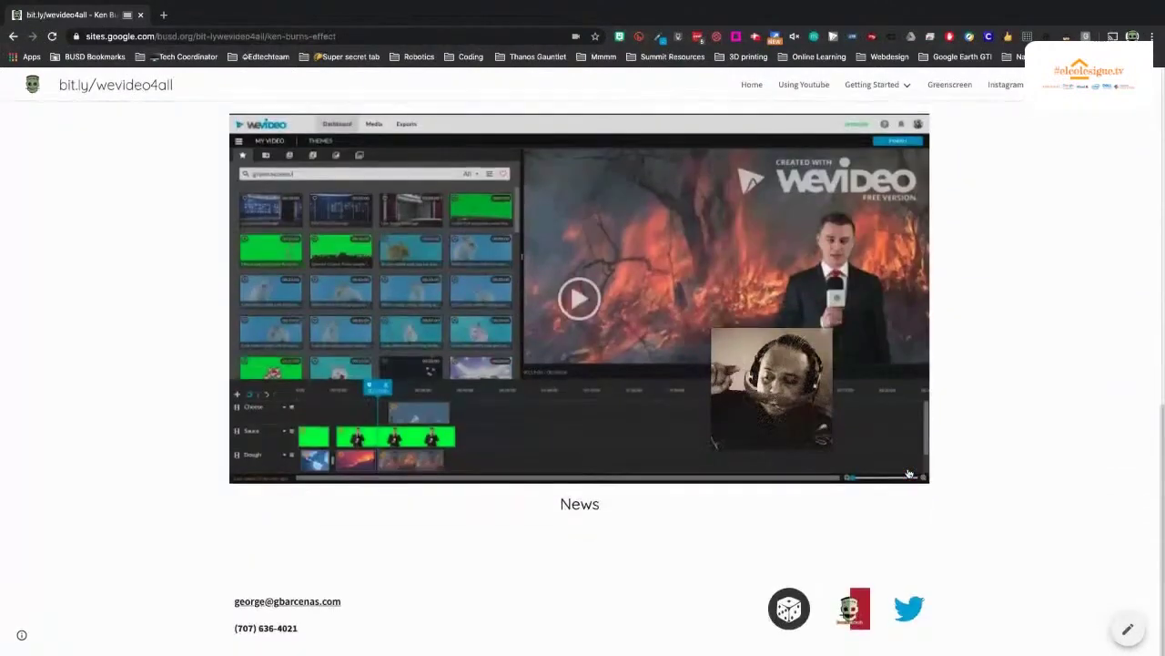
# Step: Open the site's Game Board Challenge page through the dice link in the footer and look through the WeVideo game board to its last row
pyautogui.moveTo(760, 480); pyautogui.dragTo(768, 588)
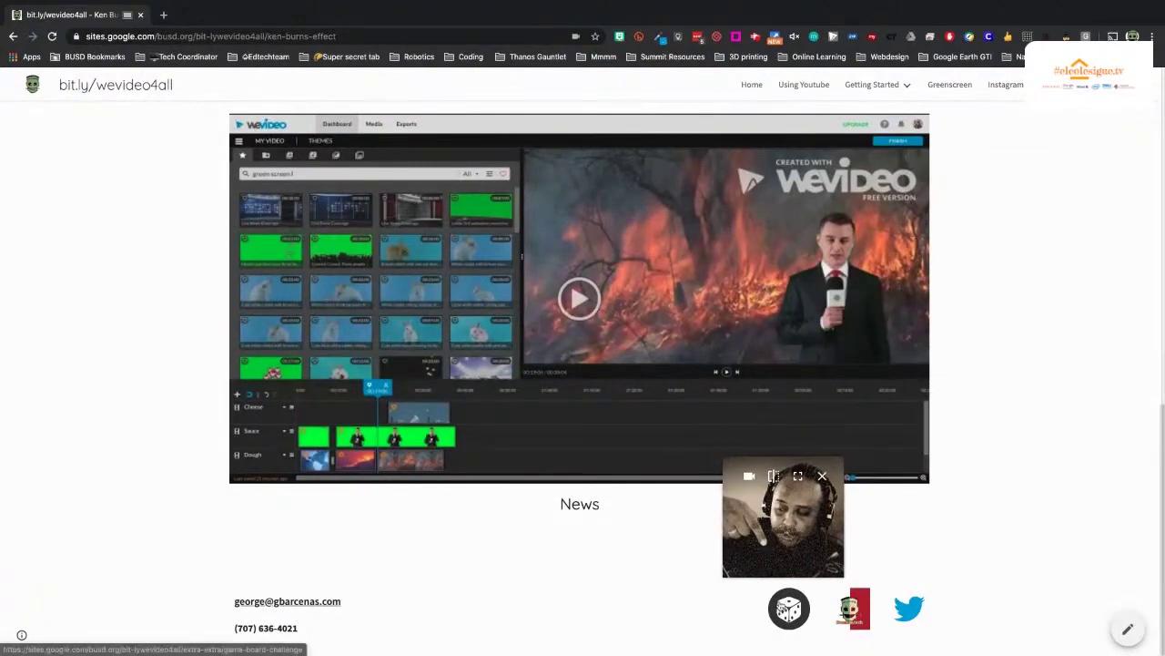
pyautogui.click(770, 601)
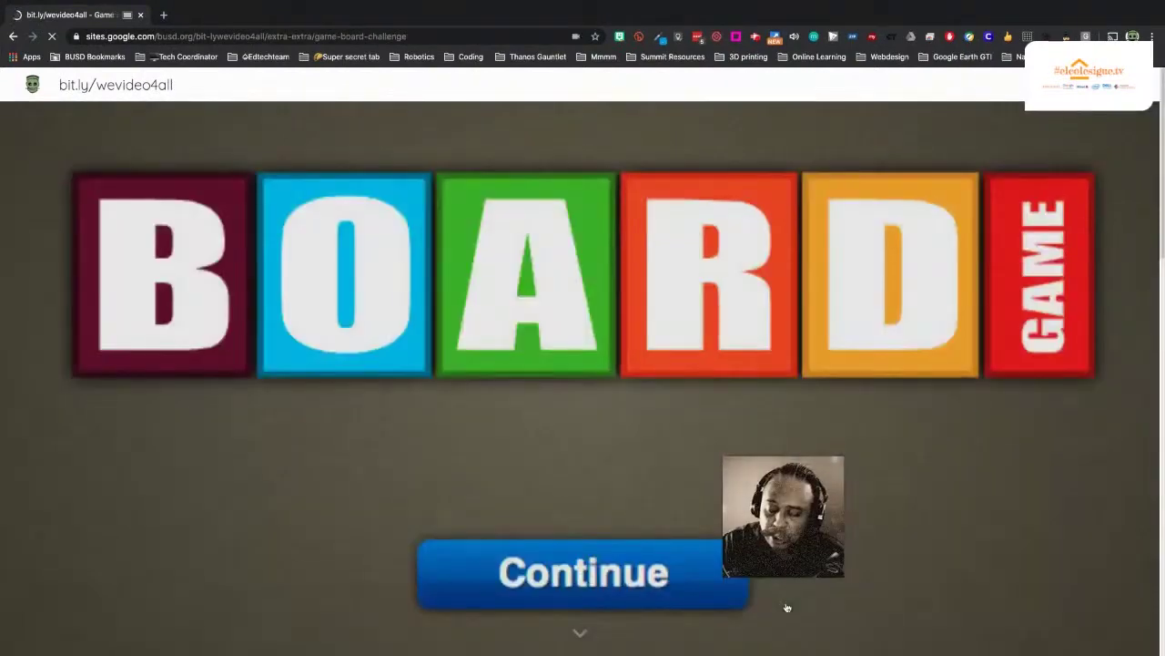
pyautogui.scroll(-4, 965, 455)
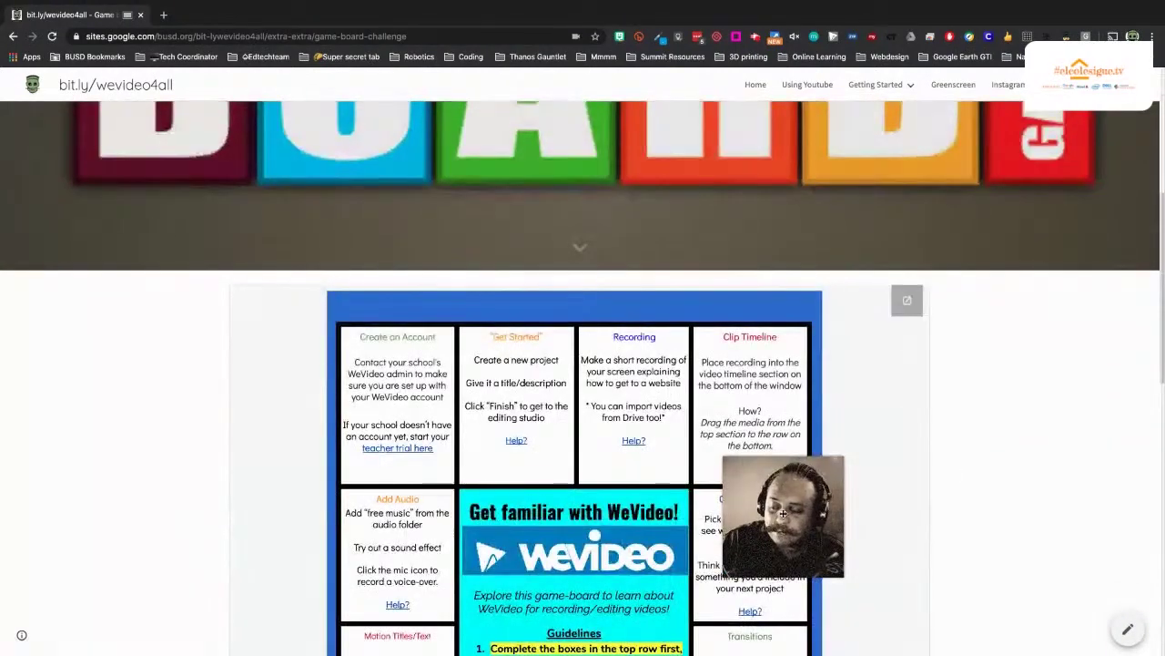
pyautogui.moveTo(783, 510); pyautogui.dragTo(657, 510)
pyautogui.moveTo(552, 504); pyautogui.dragTo(879, 476)
pyautogui.moveTo(868, 527); pyautogui.dragTo(877, 519)
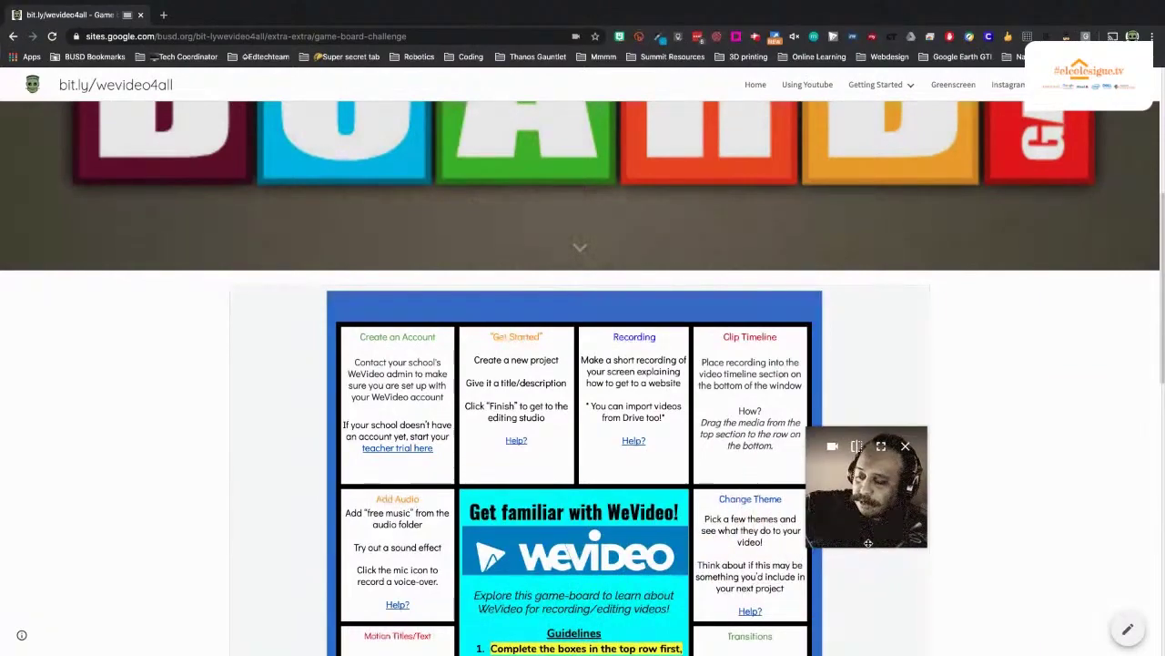
pyautogui.scroll(-12, 868, 542)
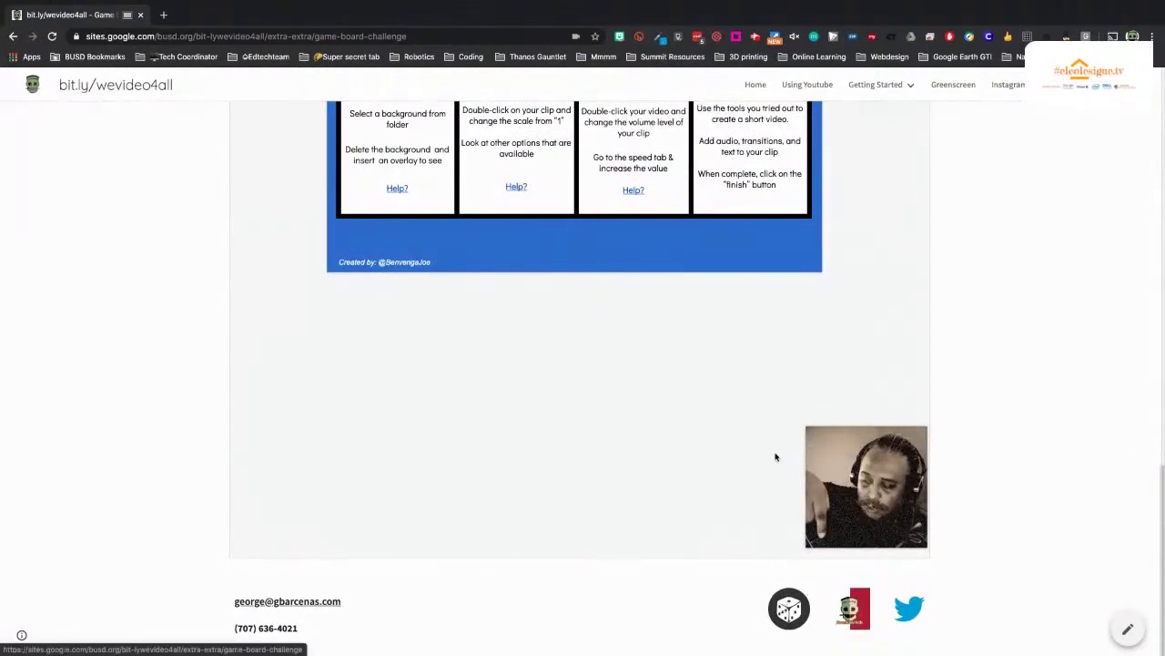
pyautogui.scroll(2, 745, 392)
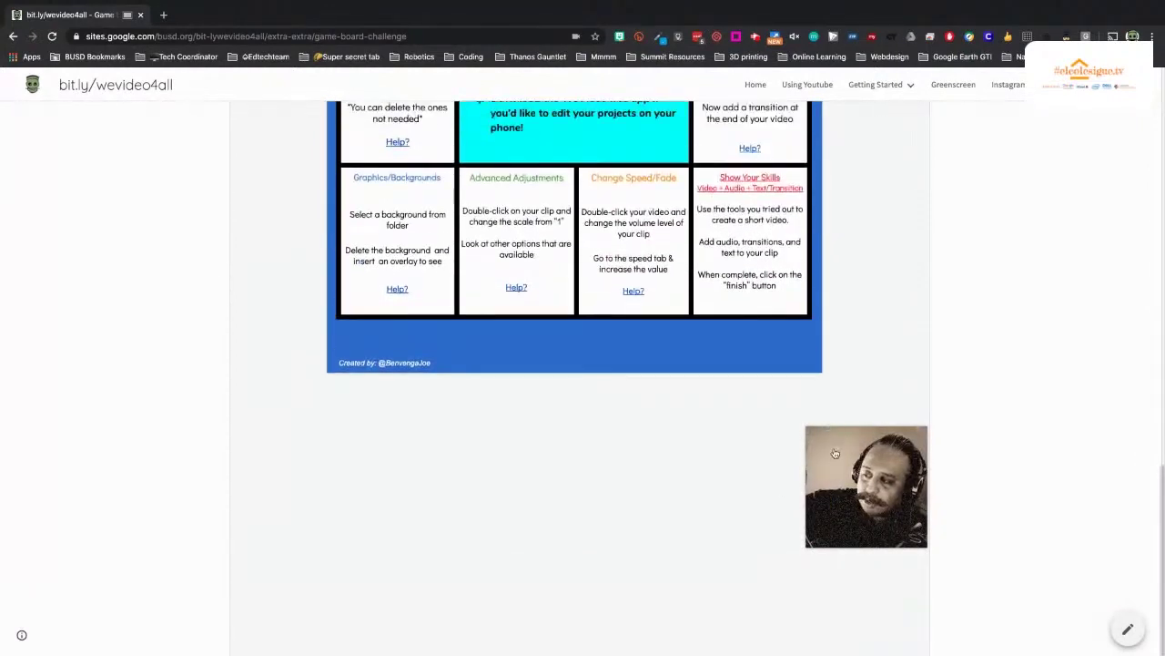